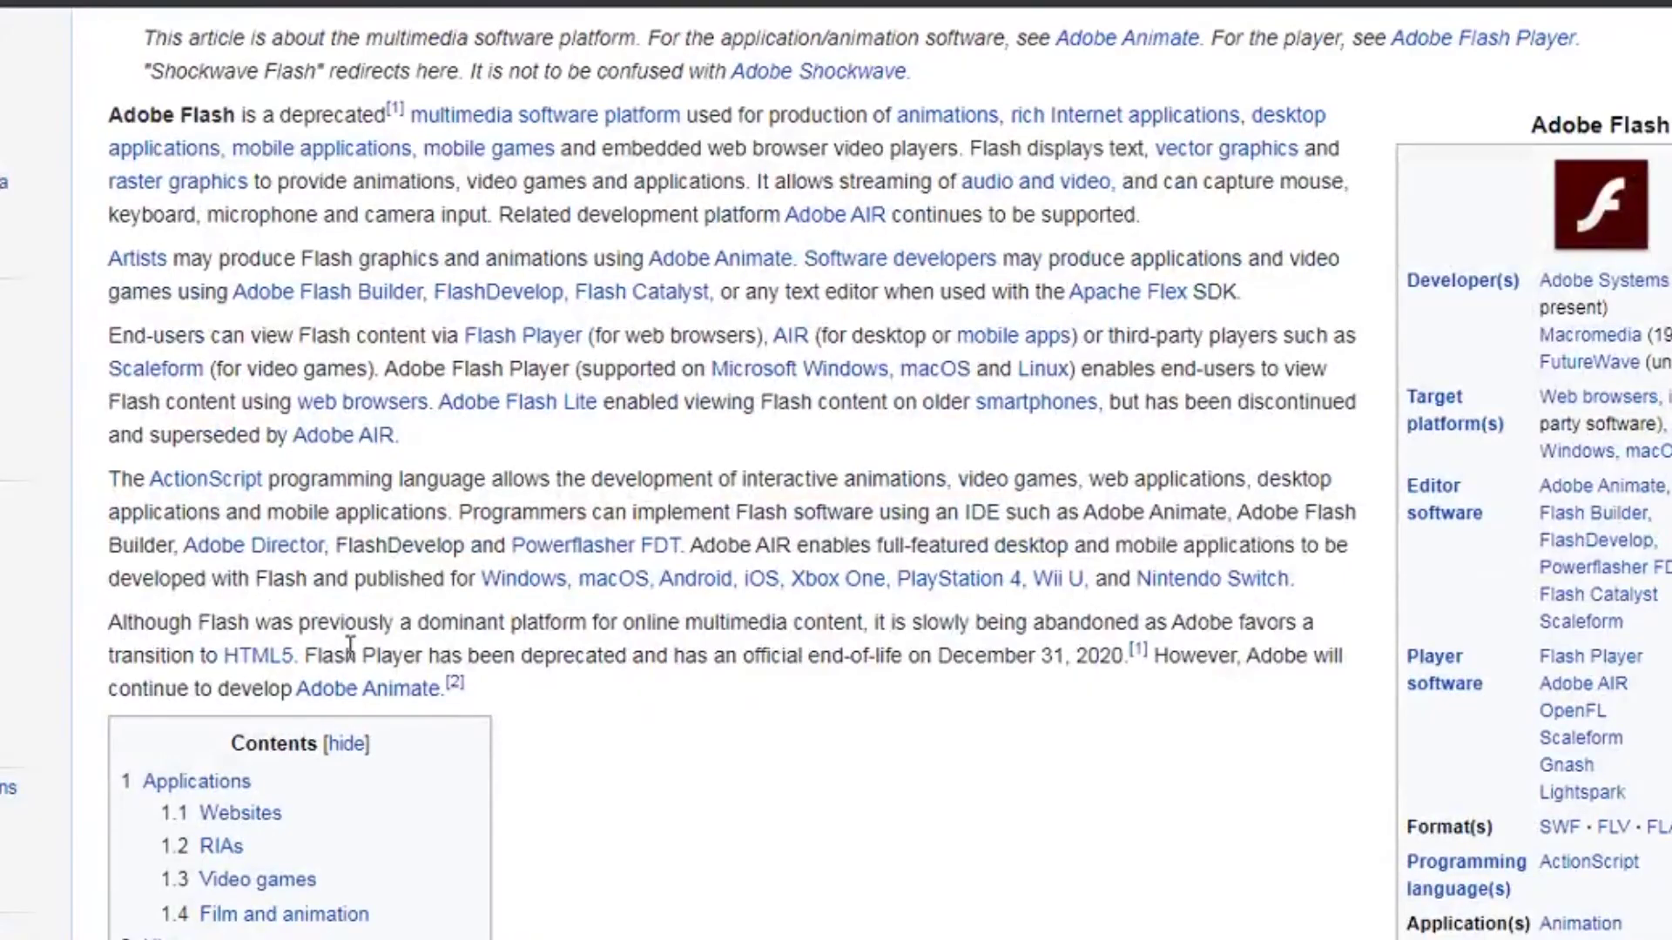
- Highlight the Wikipedia sentence stating Flash Player is deprecated with an end-of-life date
drag(312, 650, 1104, 658)
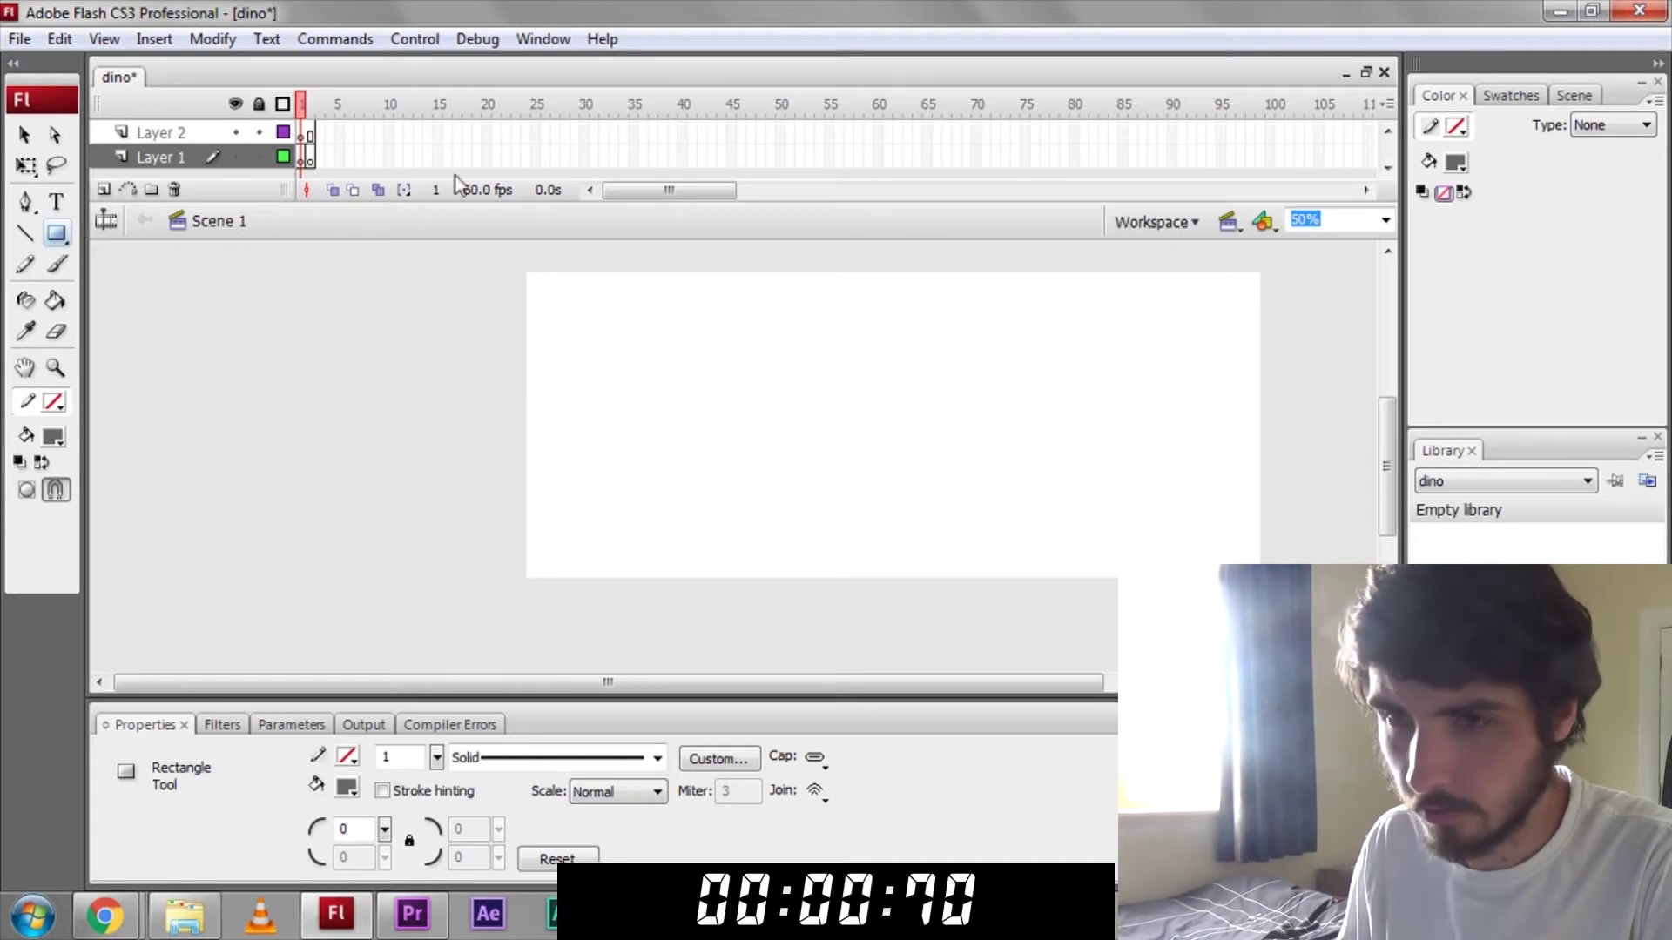
- Draw a tall grey bar, a square, and a circle using the Oval tool
mouse_move(720, 371)
mouse_down()
mouse_move(807, 448)
mouse_move(749, 466)
mouse_up()
mouse_move(836, 355)
mouse_down()
mouse_move(874, 415)
mouse_move(908, 424)
mouse_up()
drag(55, 233, 152, 307)
click(153, 303)
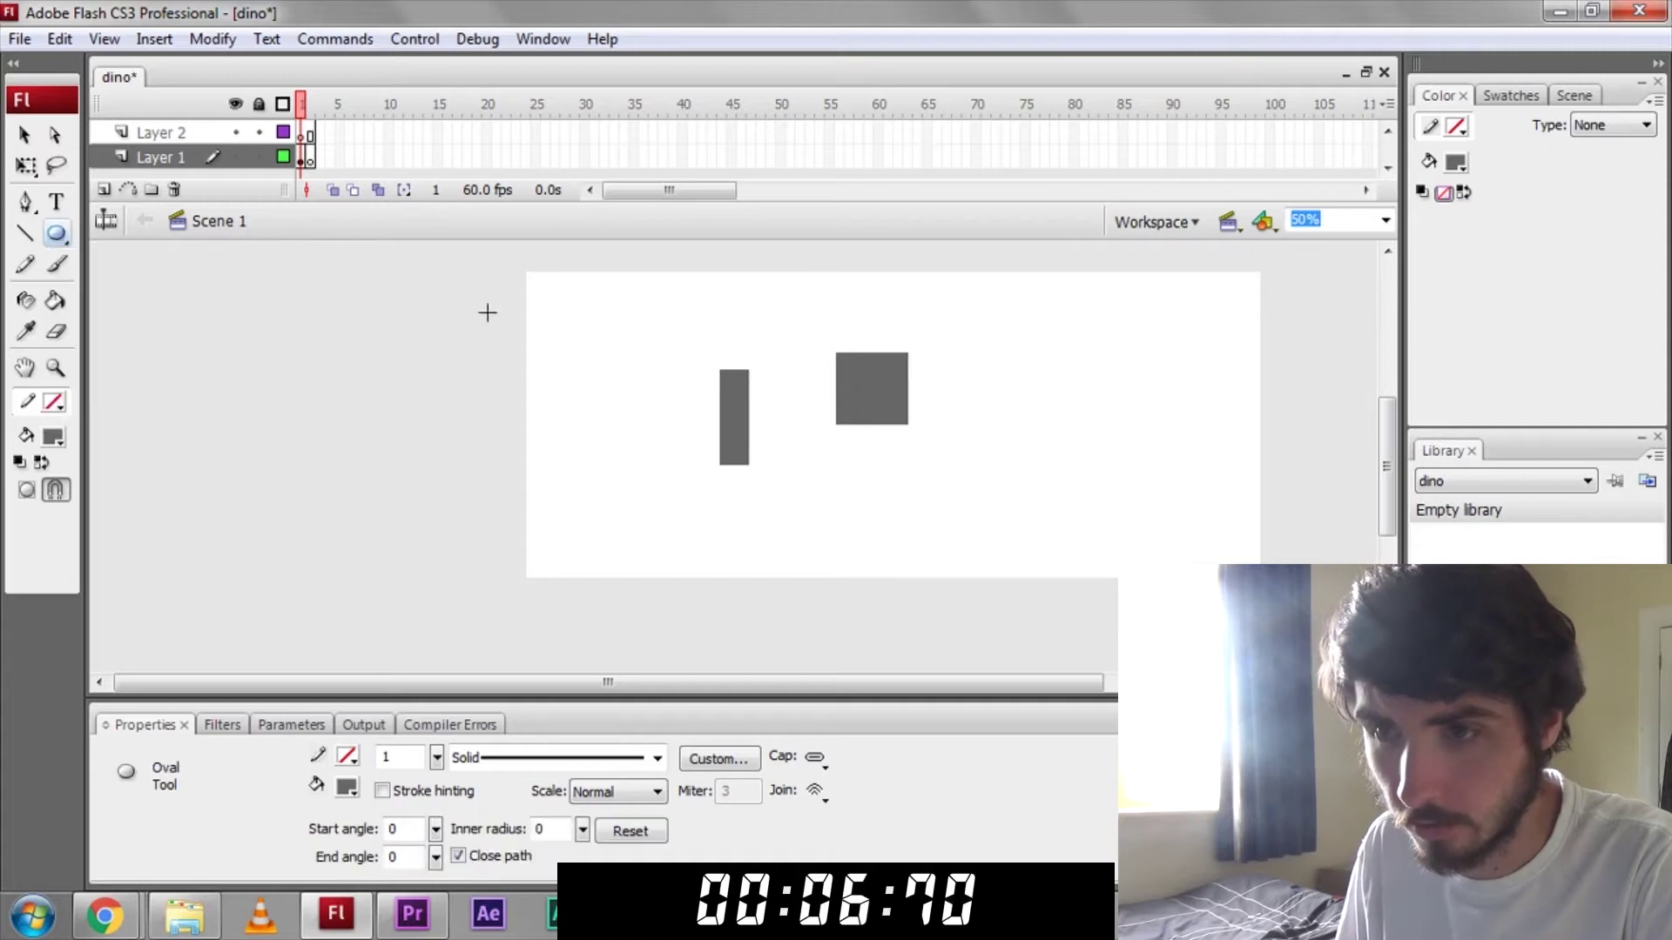
drag(999, 412, 1045, 459)
- Select the circle and then the tall bar on the stage
key(v)
click(1025, 432)
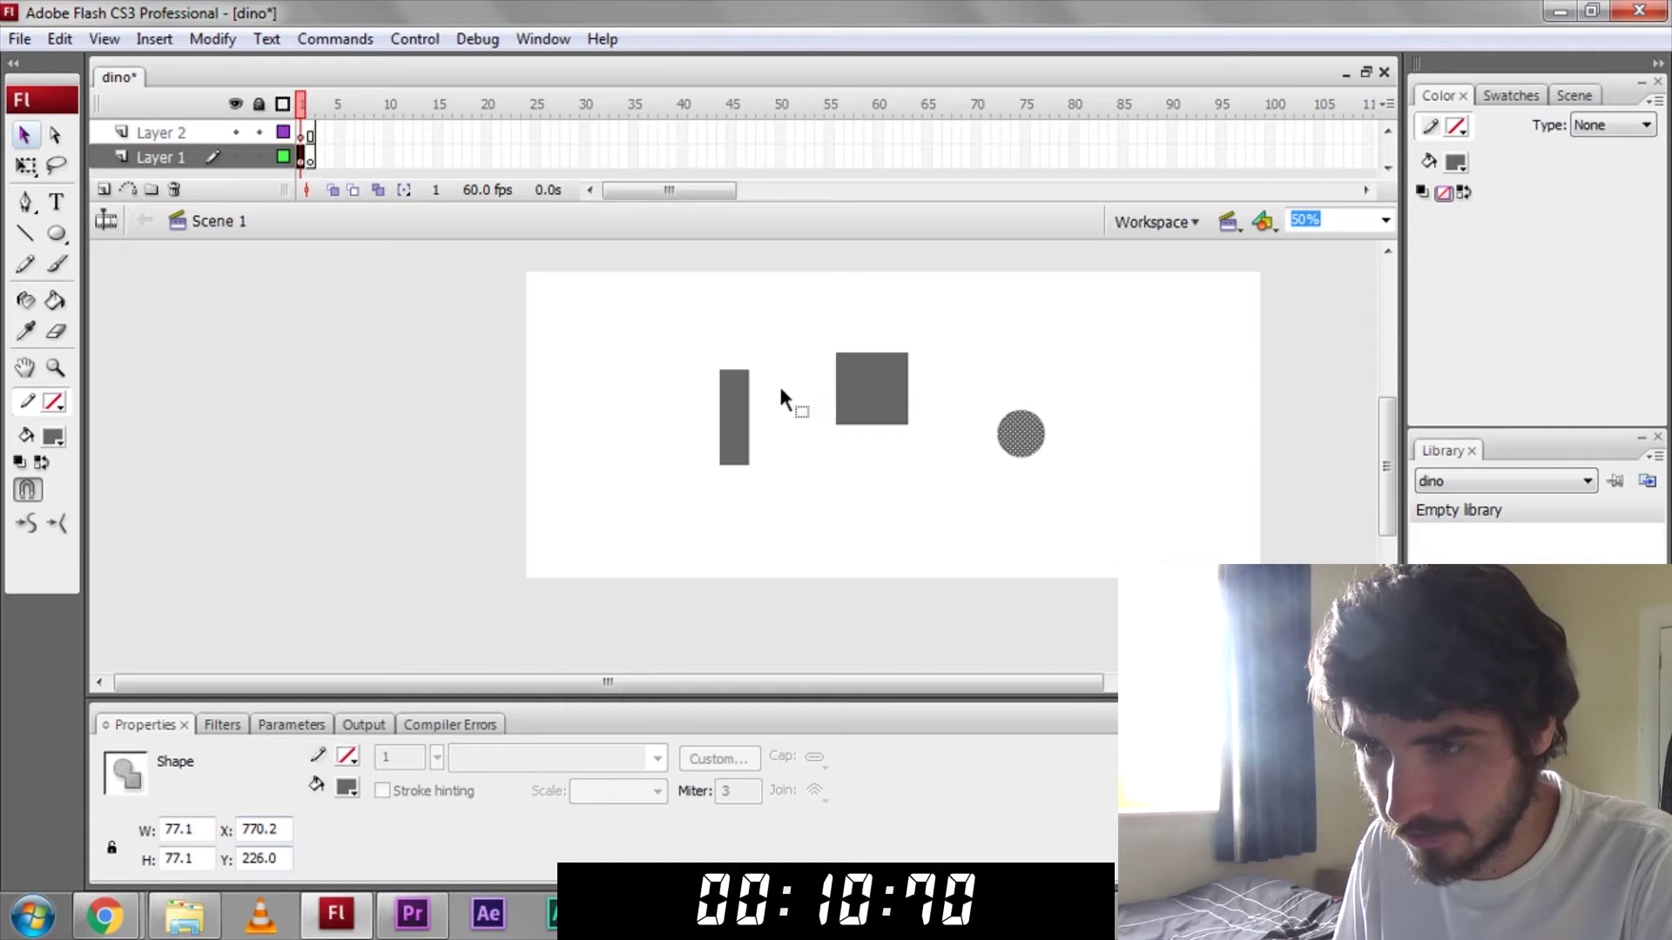
click(729, 416)
click(26, 165)
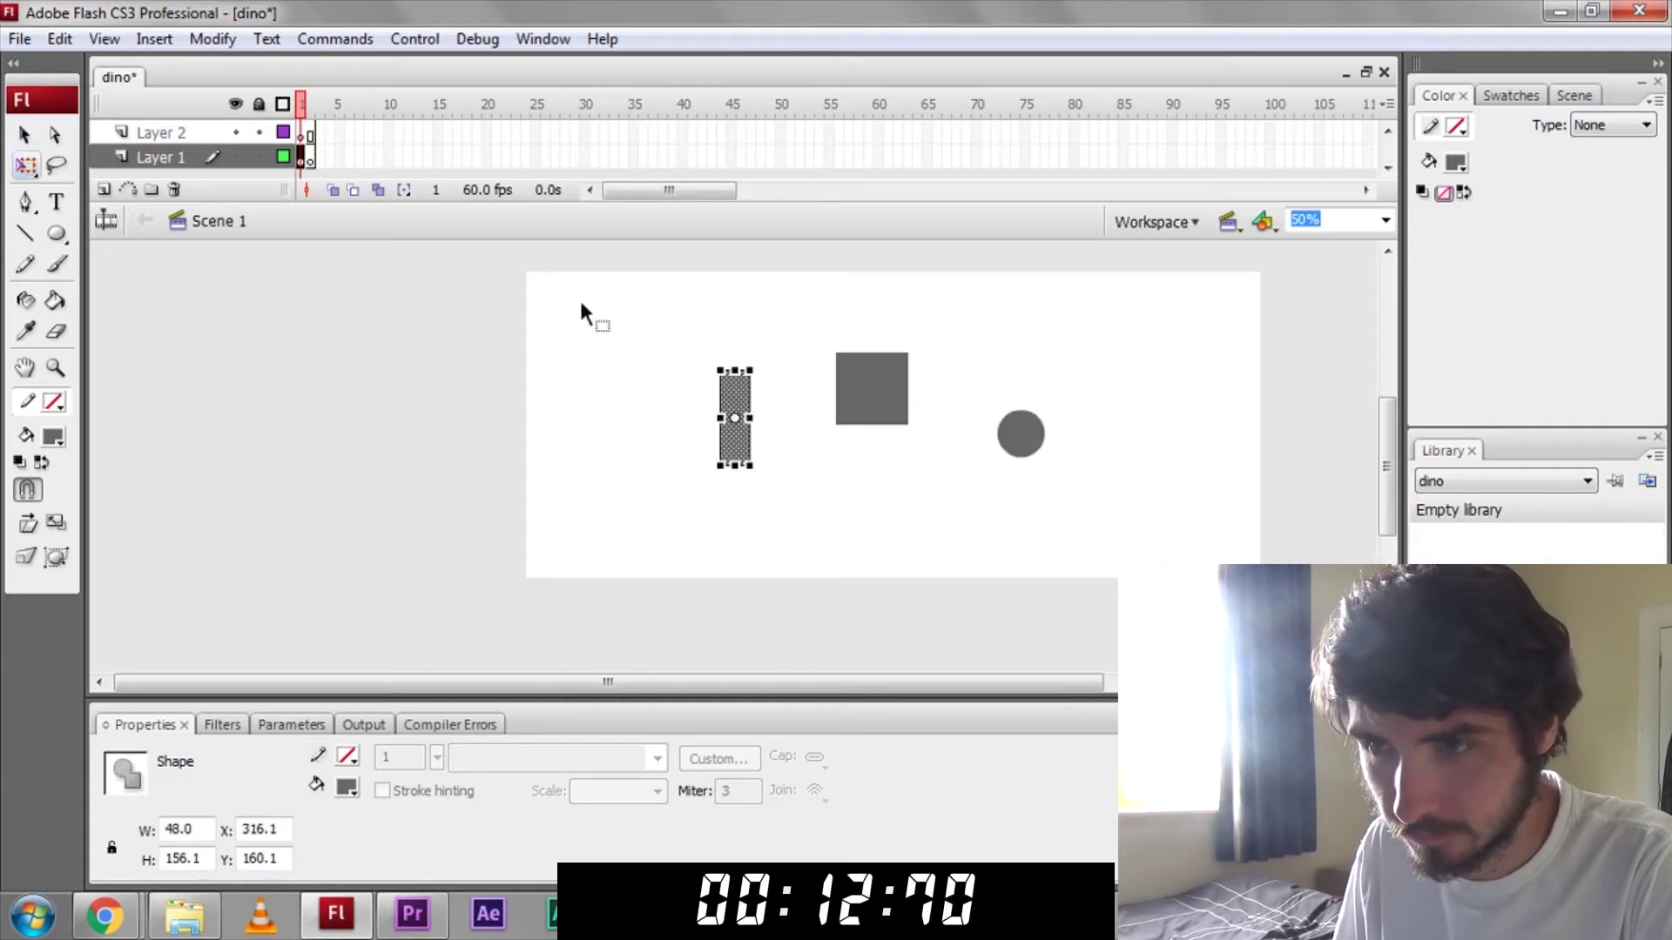
- Convert the square into a Button symbol
click(874, 395)
right_click(874, 395)
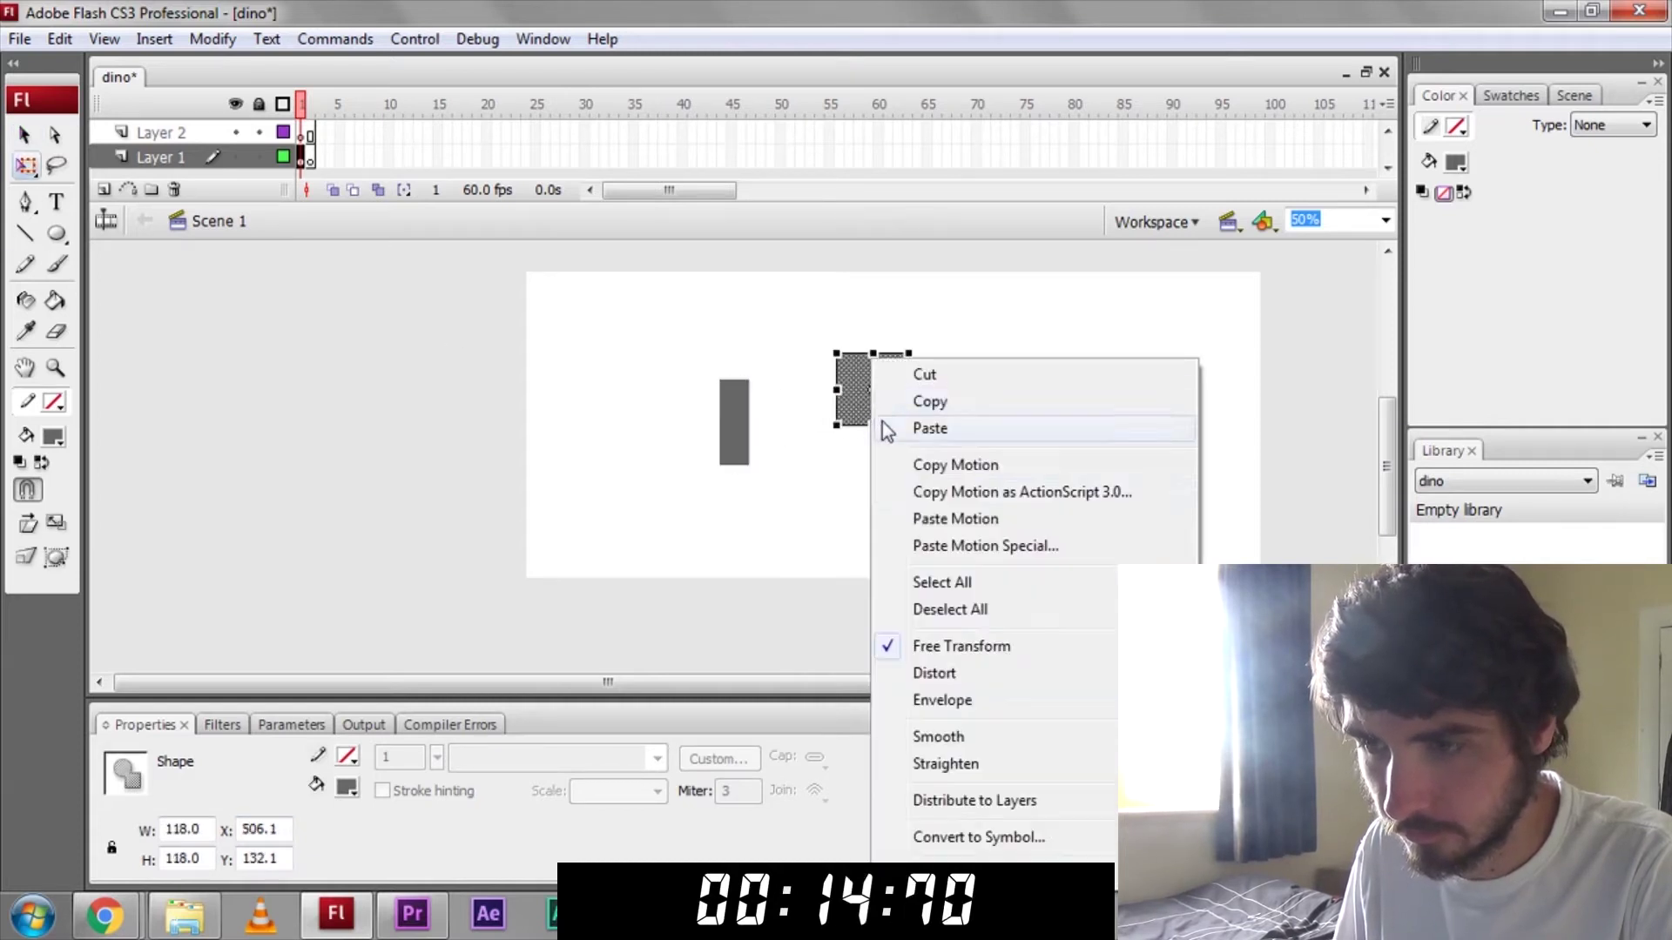
click(960, 907)
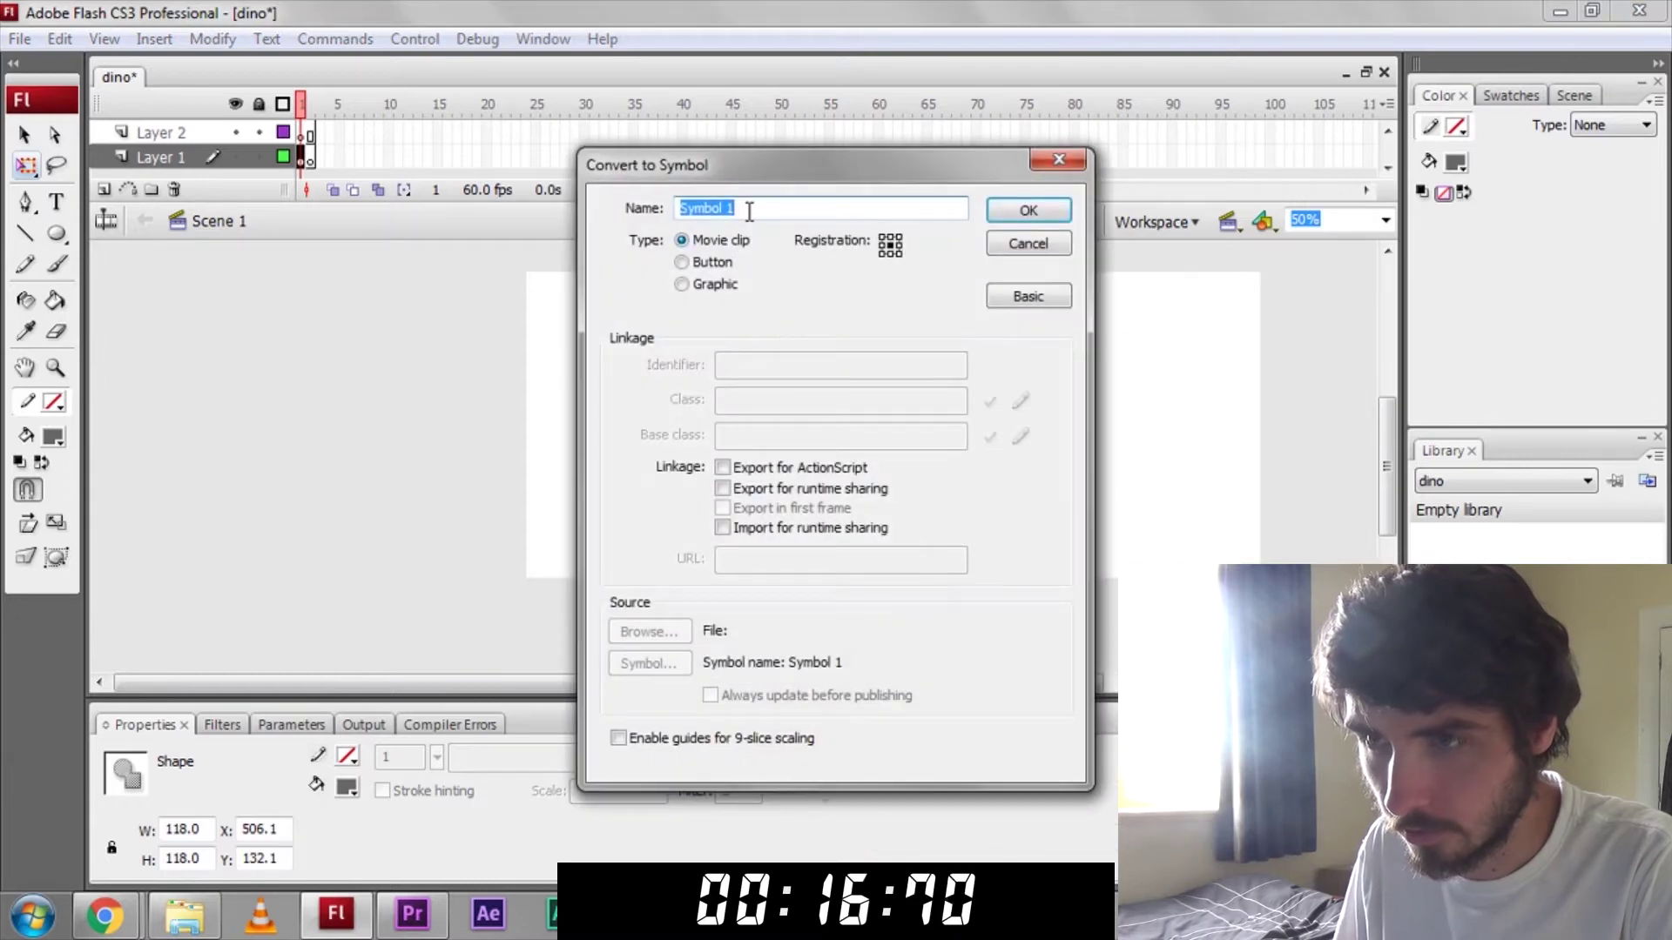
click(683, 261)
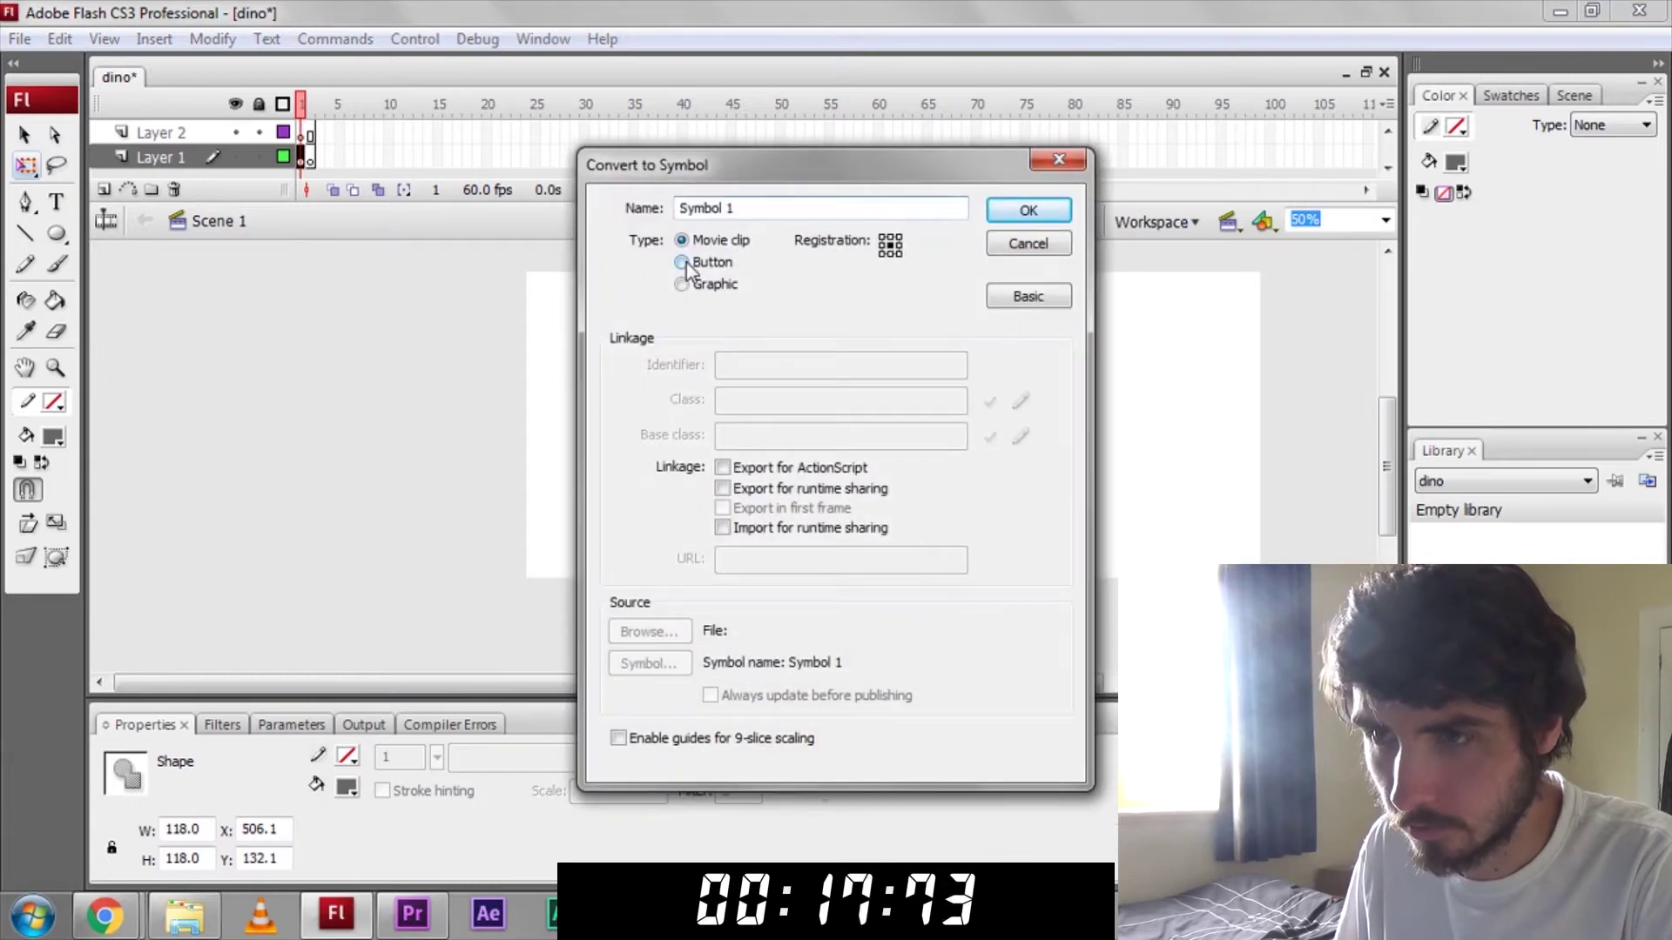
click(1028, 217)
- Convert the tall bar and the circle into Movie Clip symbols
click(729, 392)
right_click(732, 393)
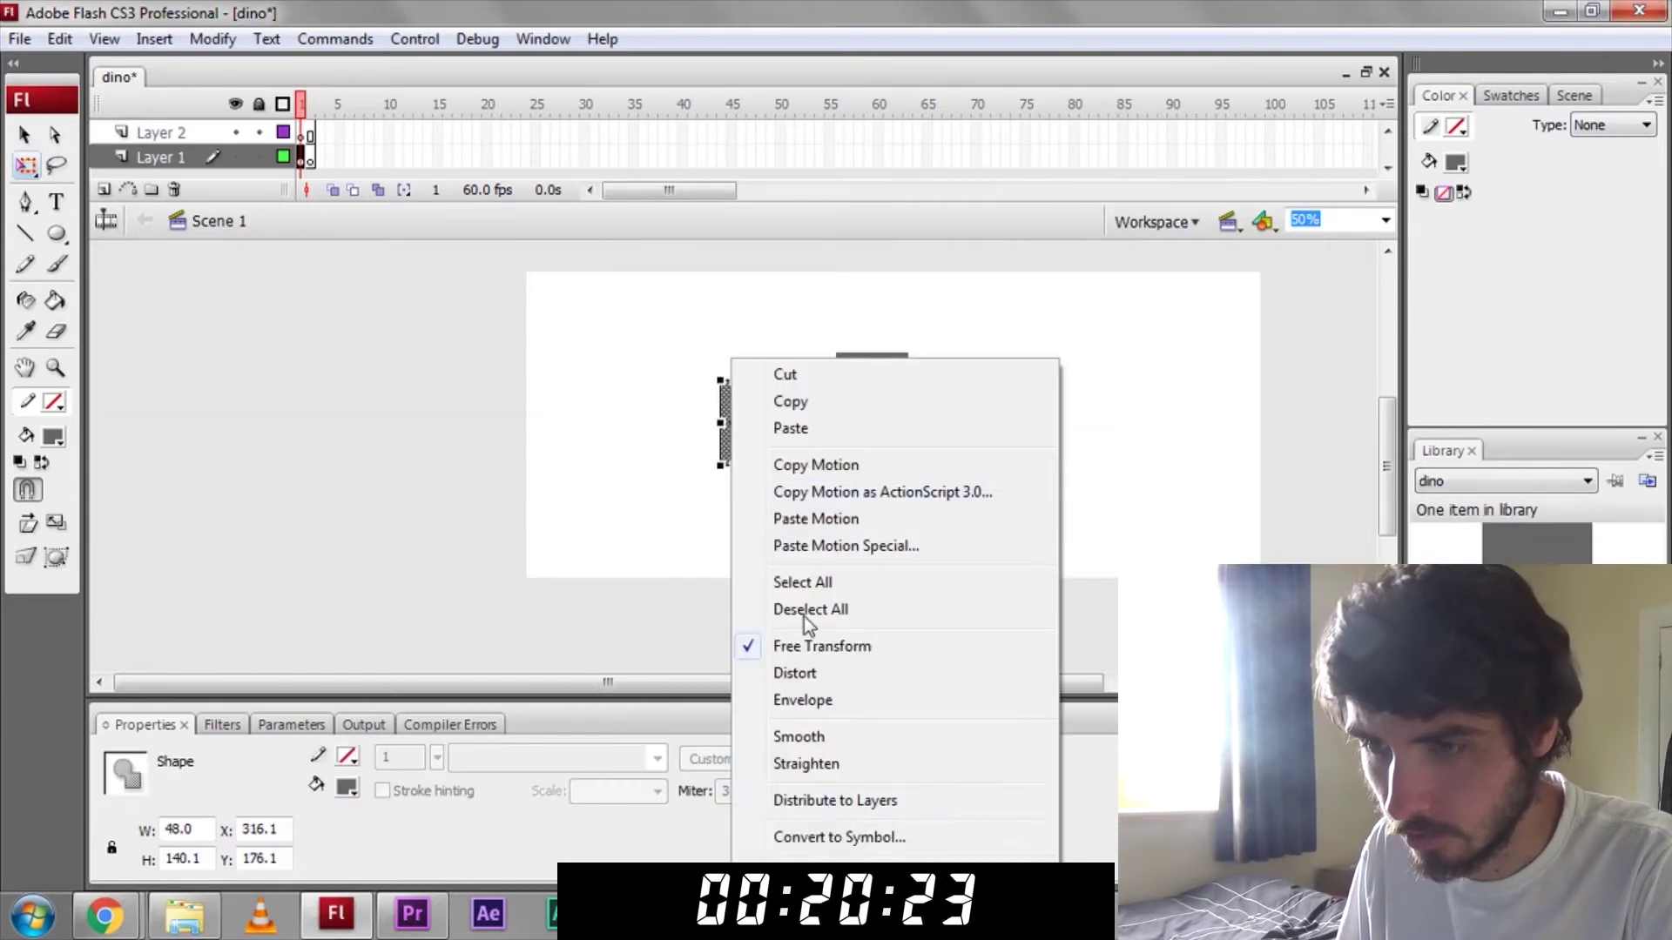
click(822, 838)
click(1028, 217)
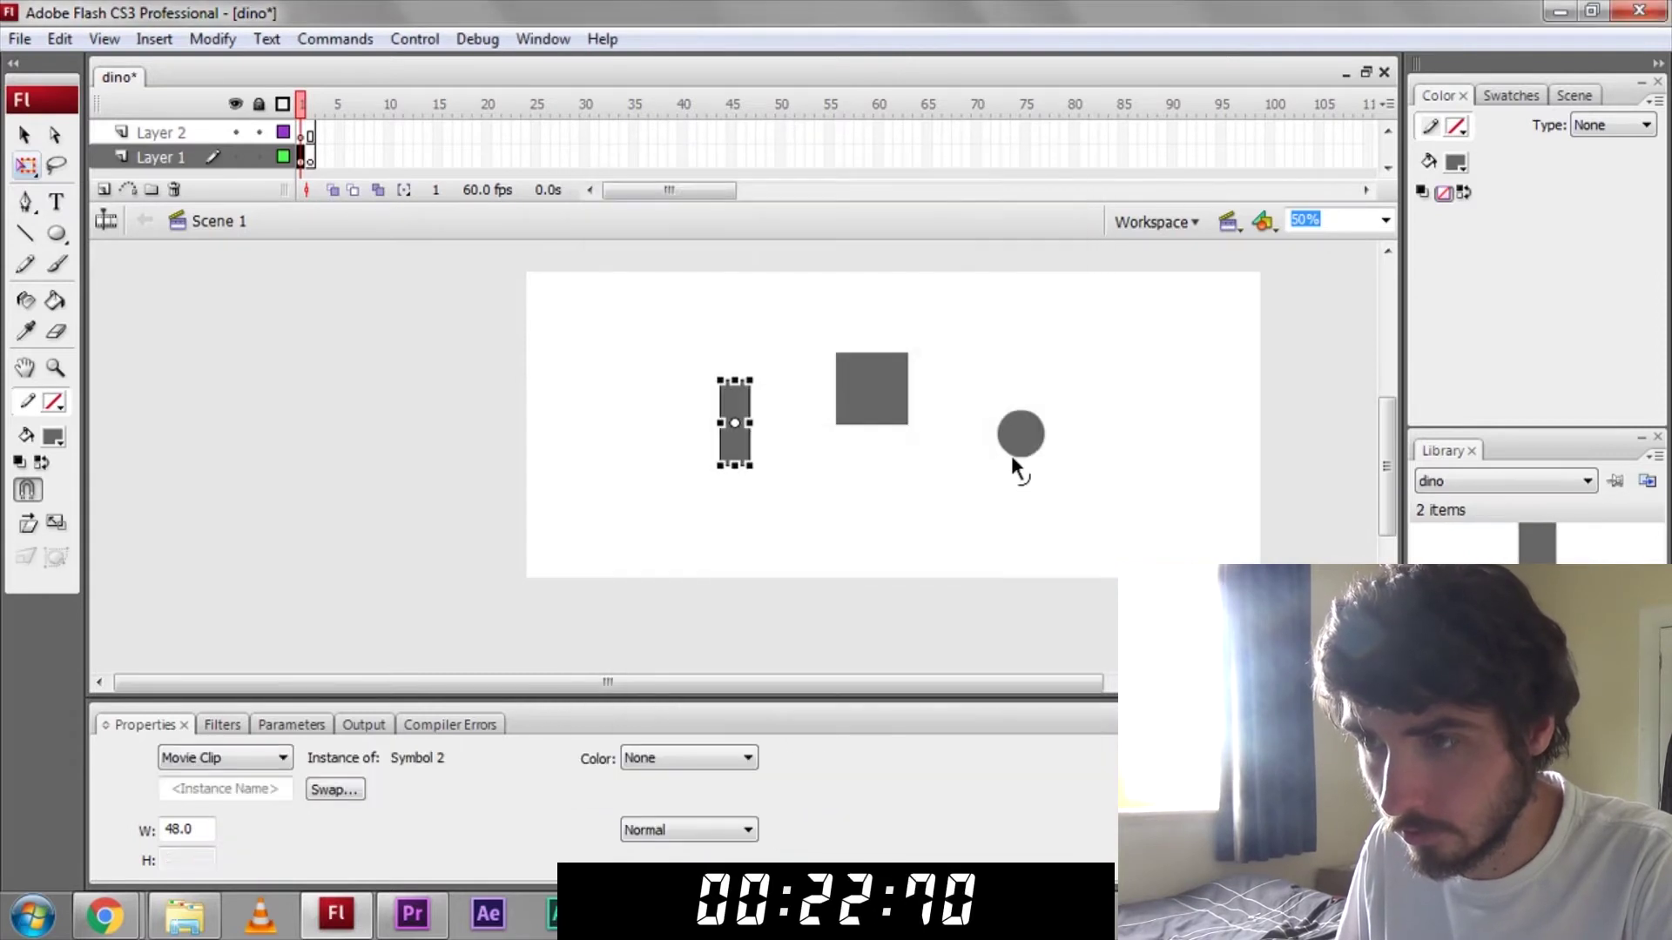
click(1015, 434)
right_click(1015, 433)
click(1082, 833)
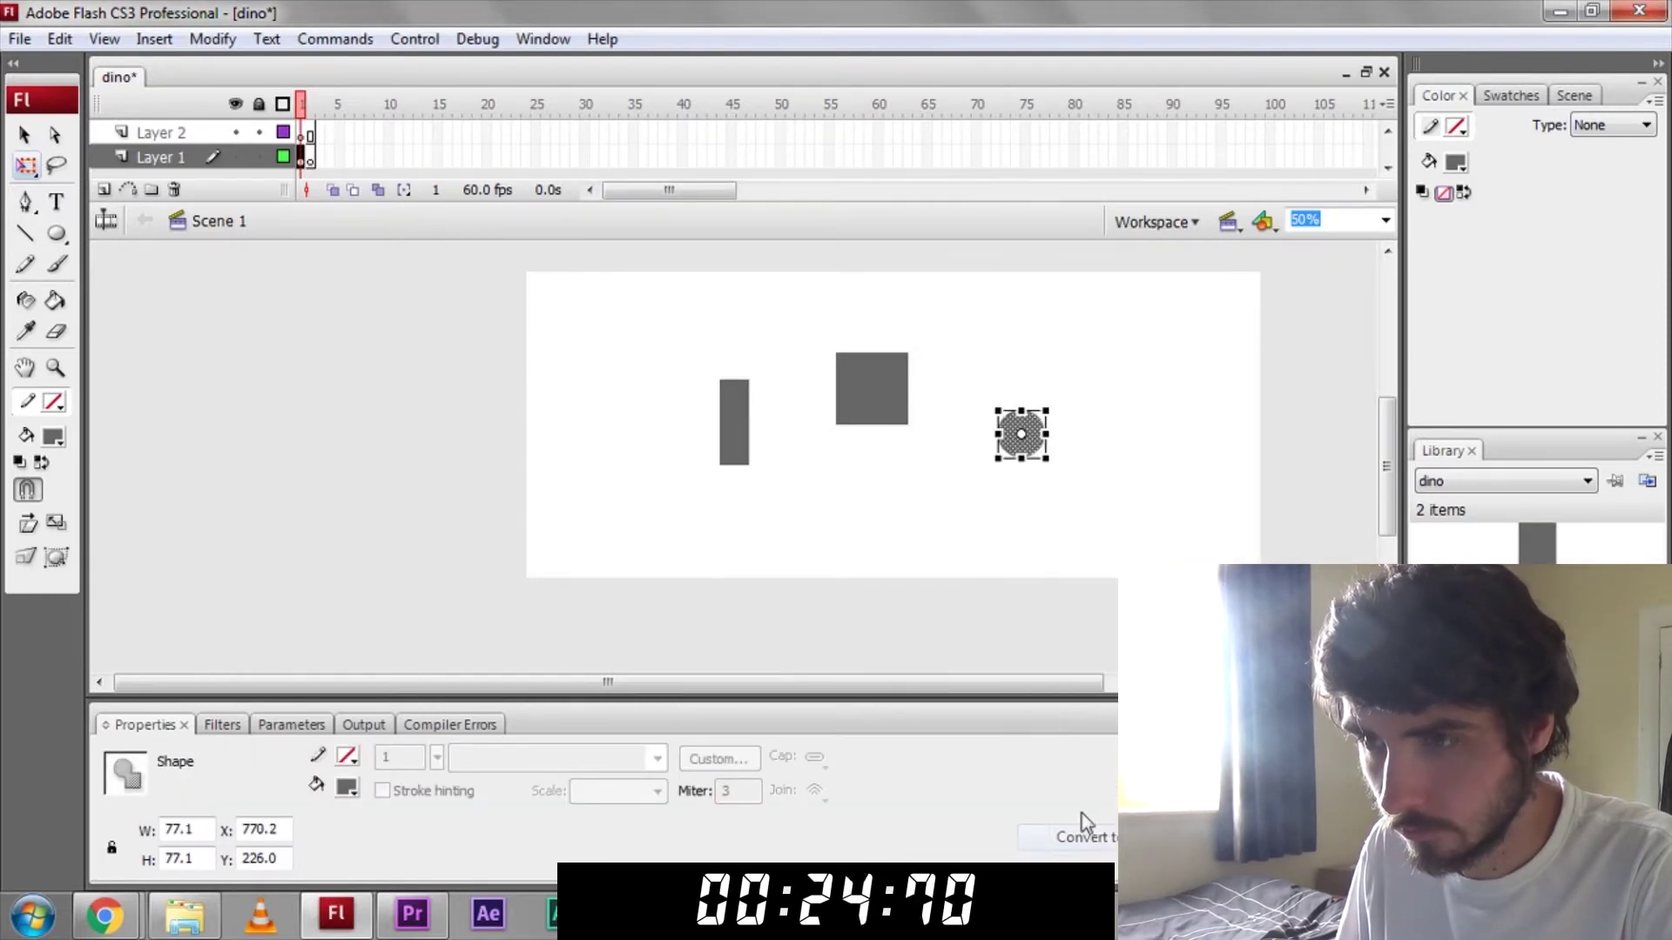
click(1001, 222)
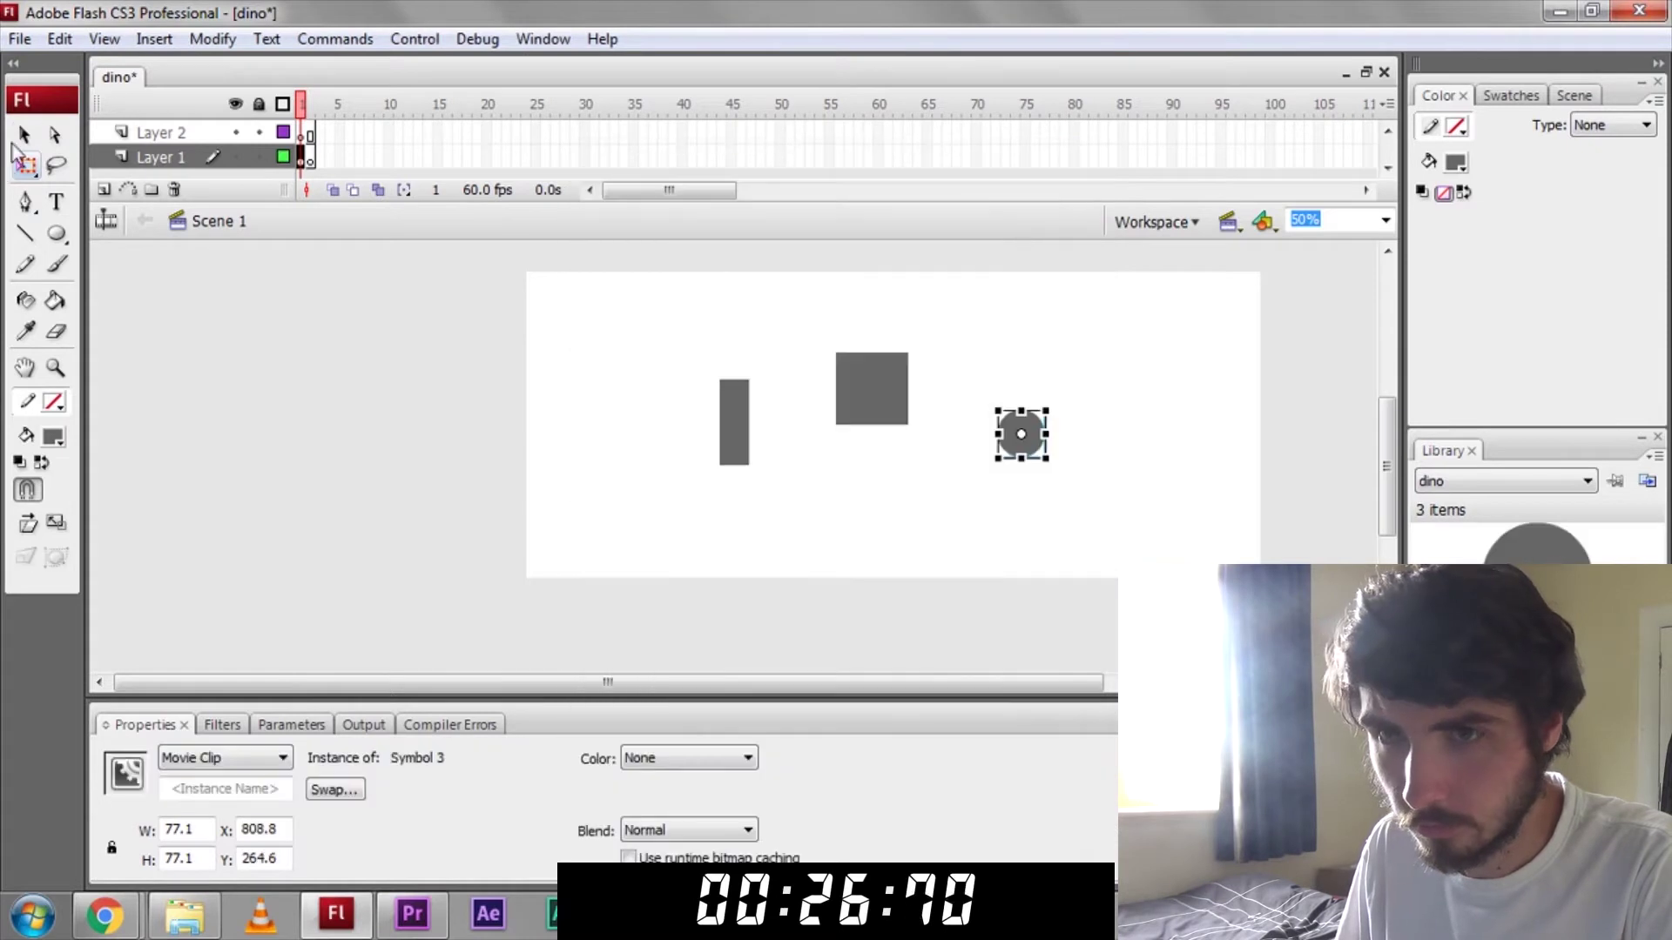
- Drag the circle to the stage's lower left and reposition the bar
click(23, 138)
drag(1018, 437, 586, 520)
drag(732, 425, 765, 529)
- Script the circle: onClipEvent(load) sets air, ys, grav; enterFrame checks !_root.ded
right_click(591, 526)
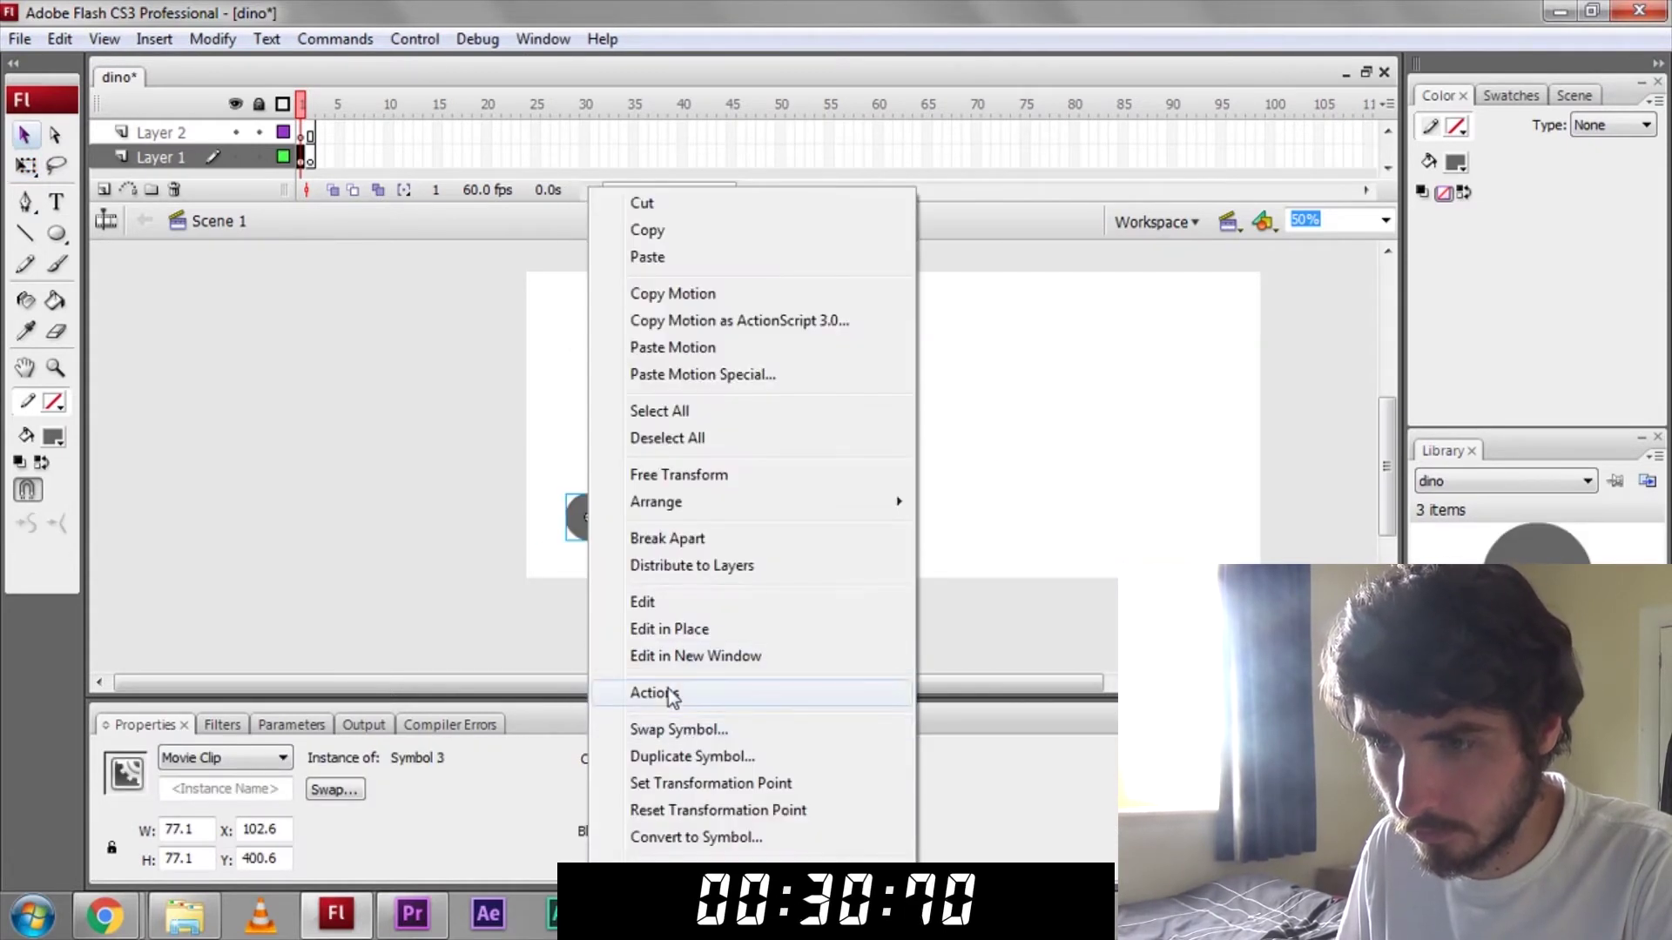
click(669, 692)
text(onClip)
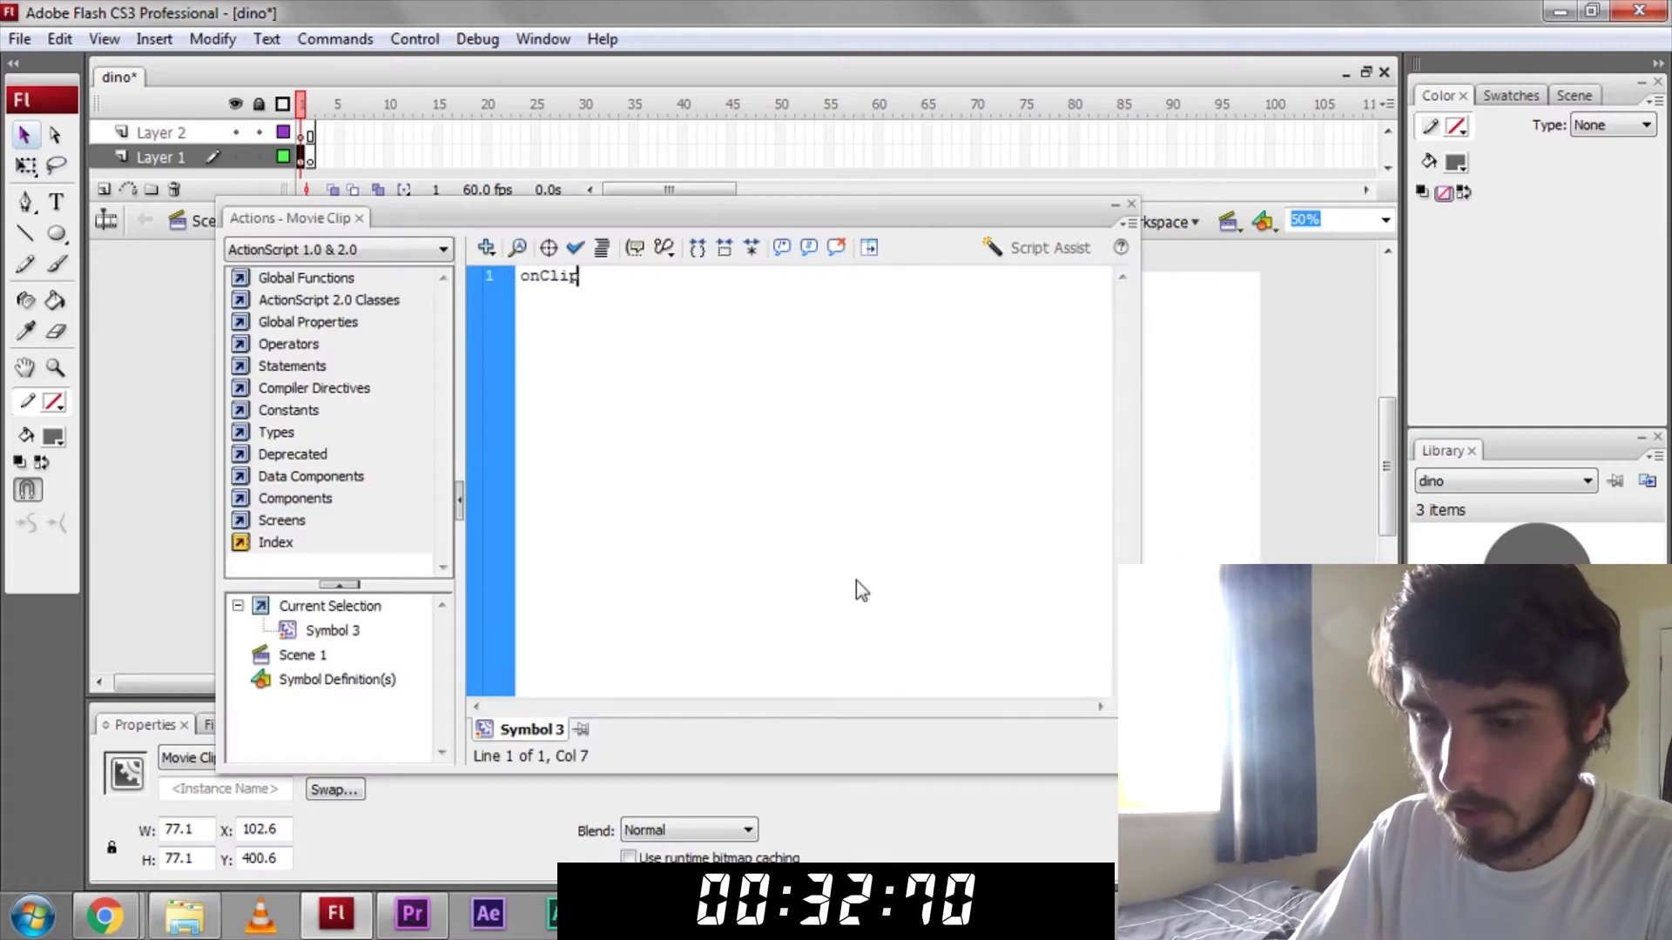
text(Event ()
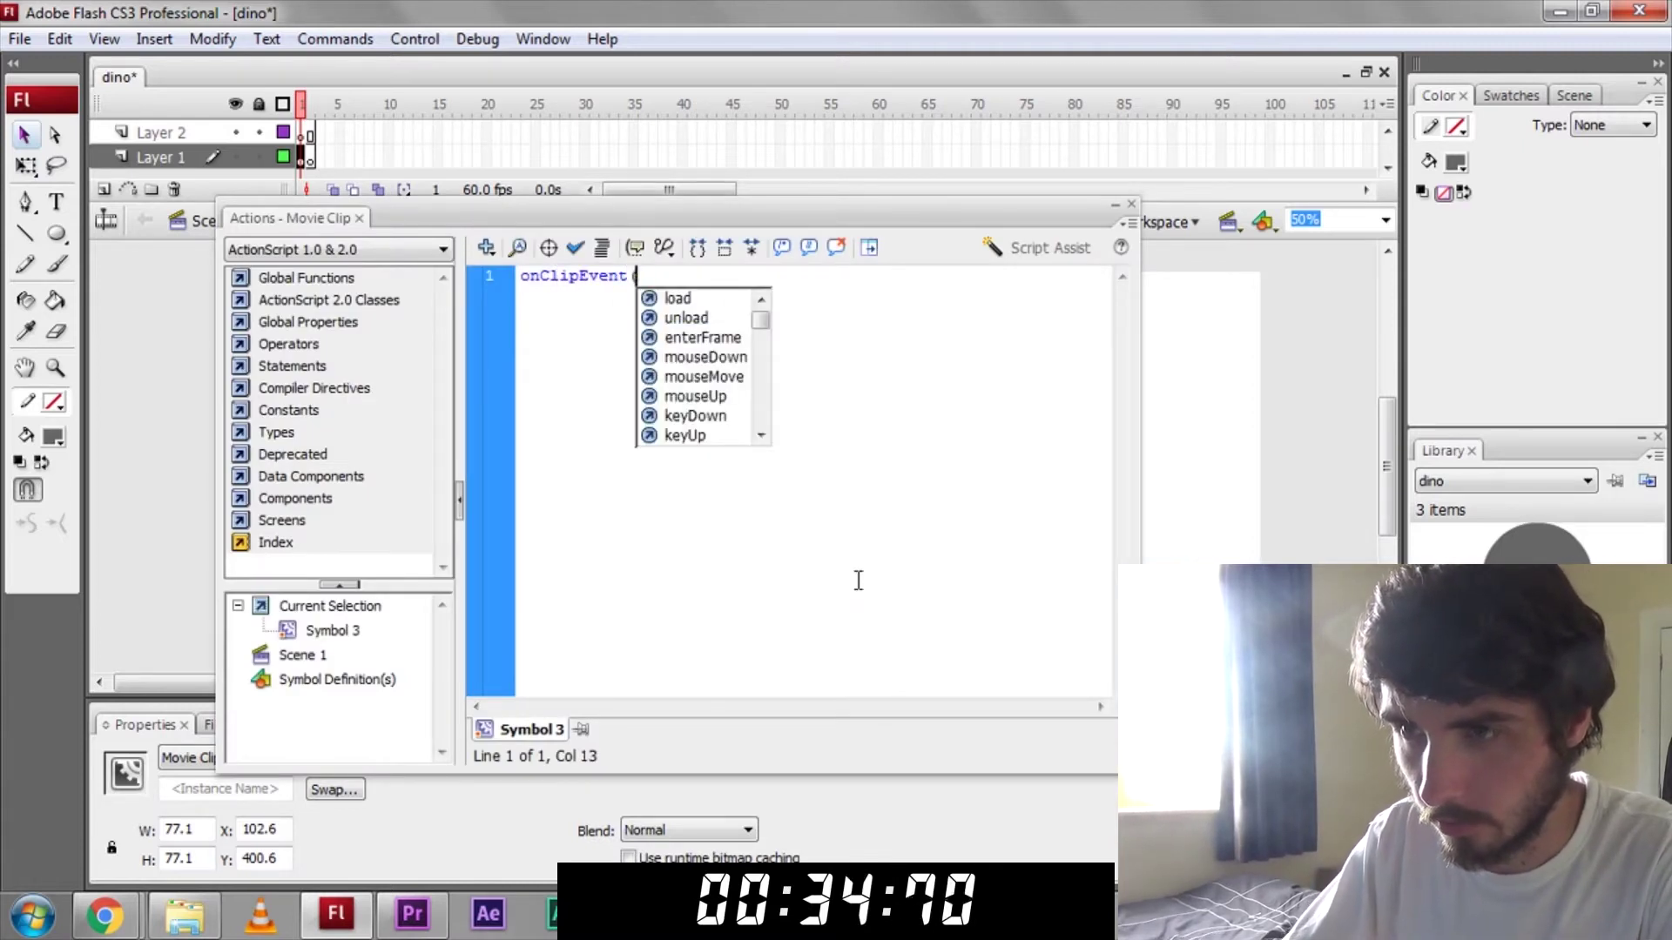
double_click(655, 298)
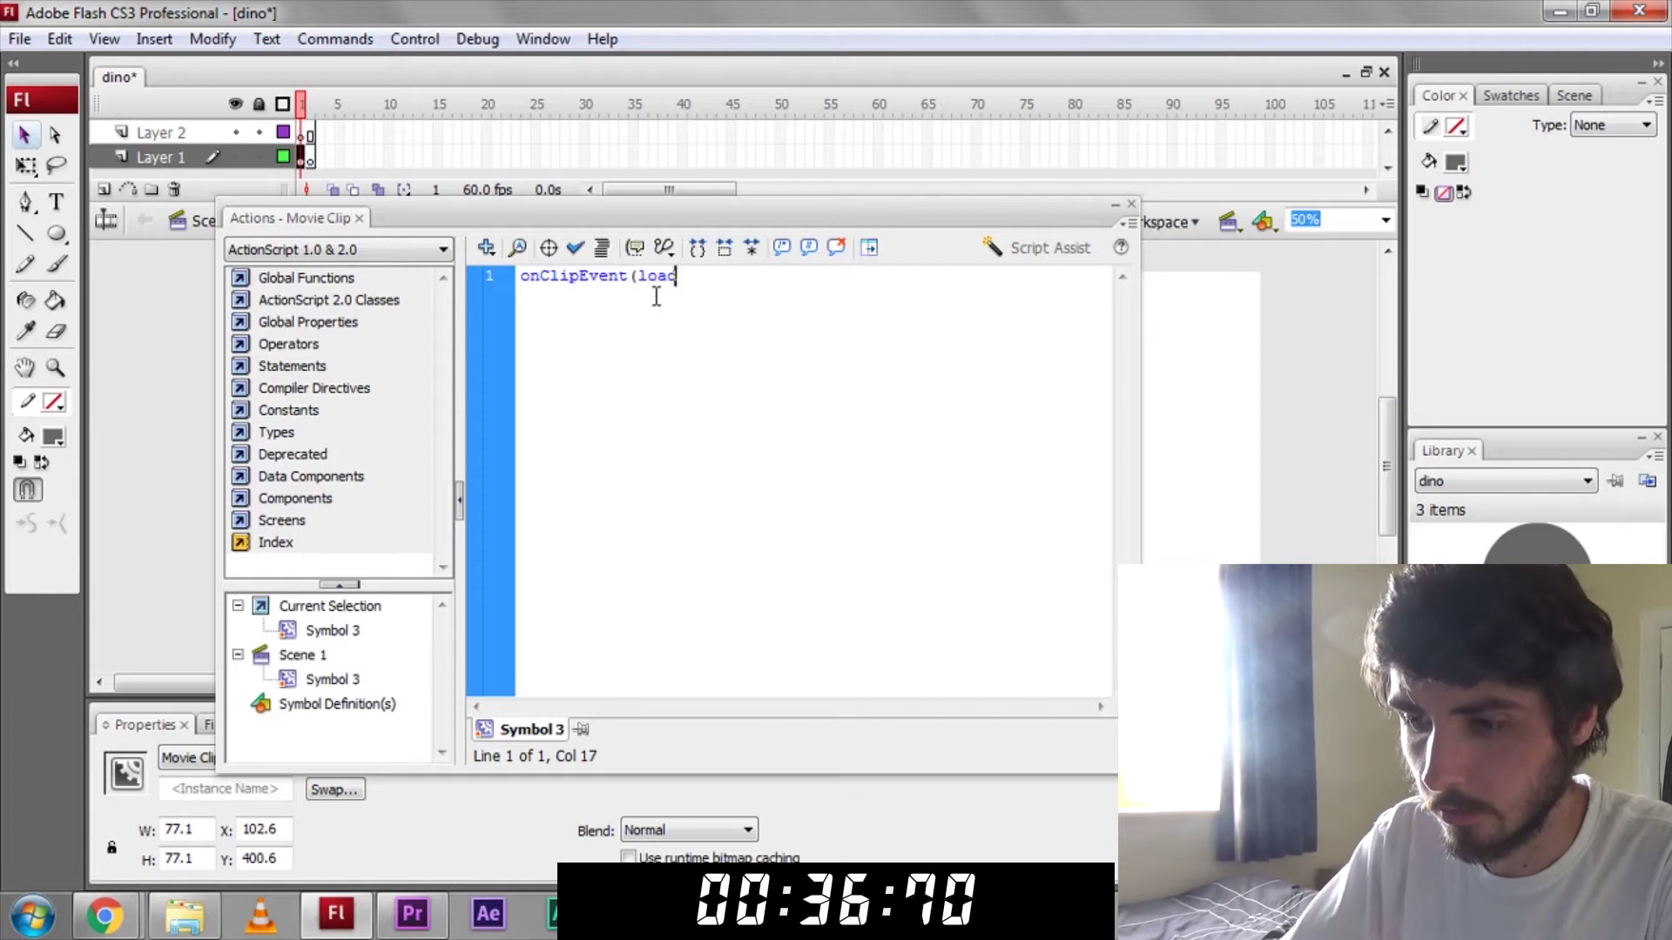
text(){)
key(Return)
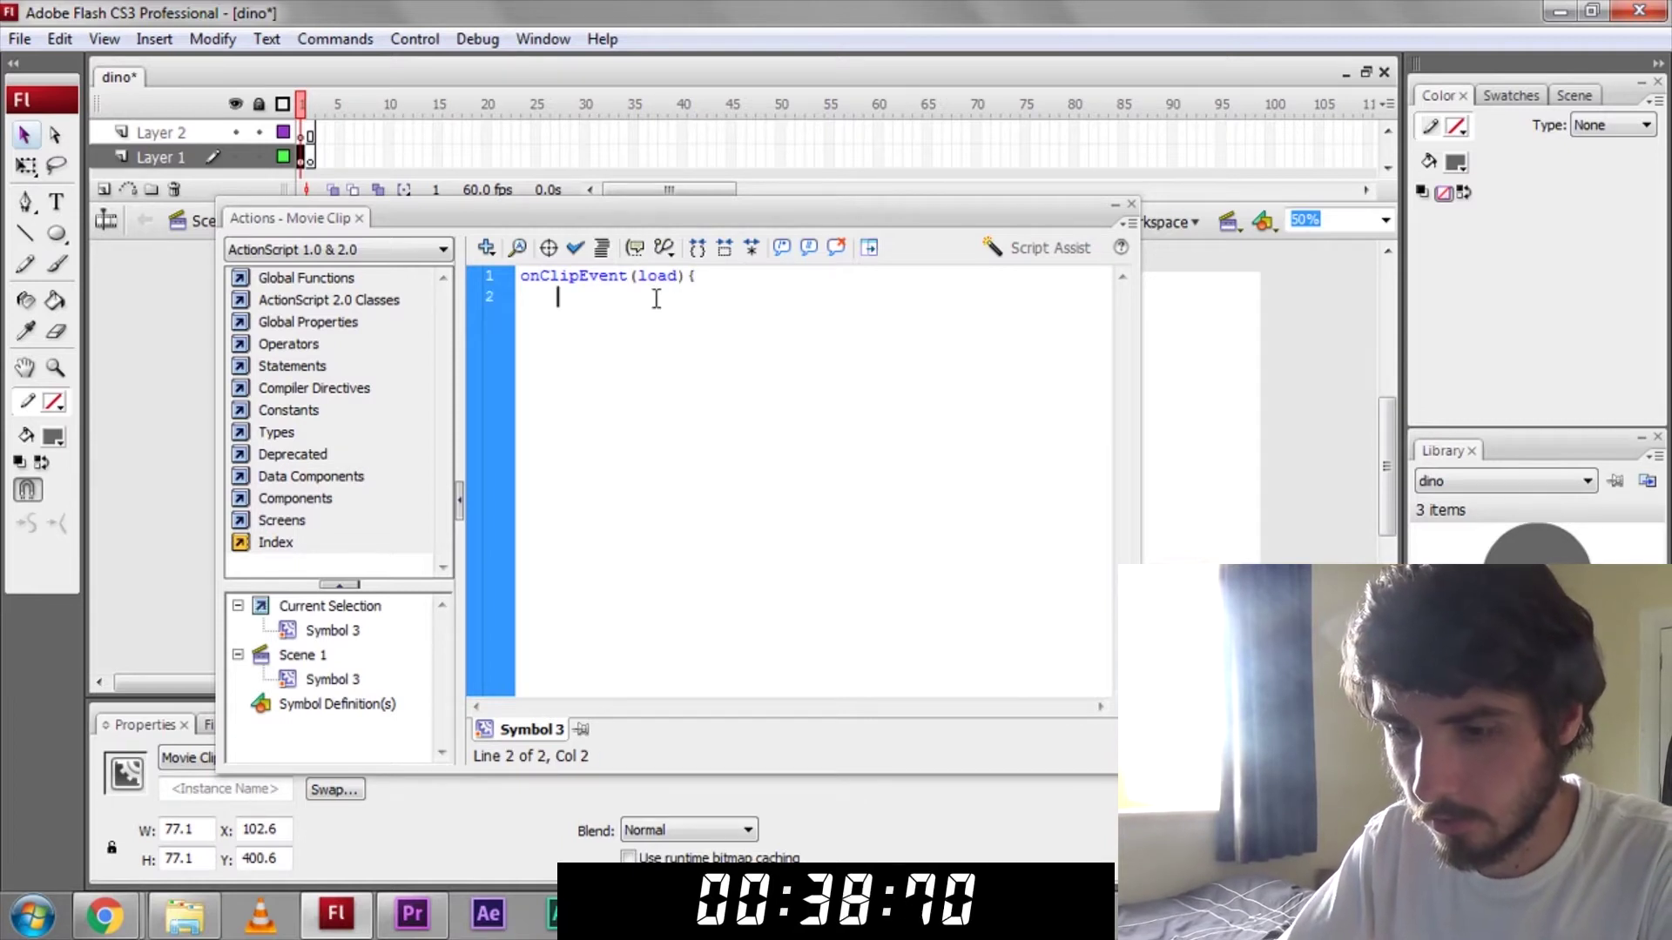
text(air=)
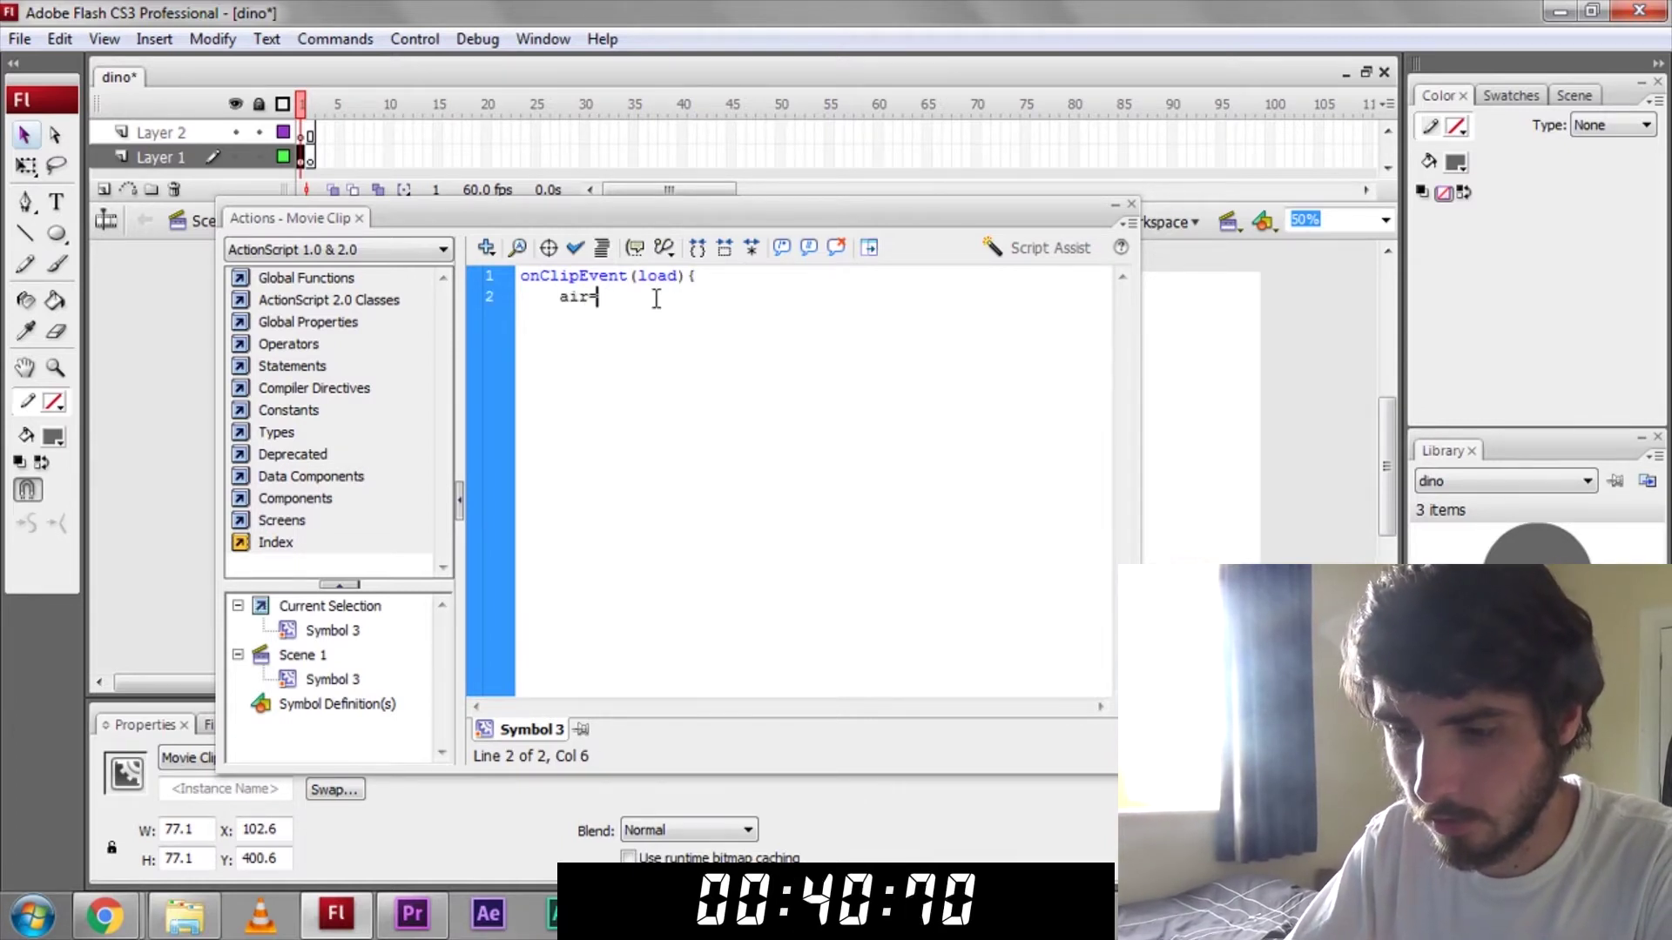
text(false 	)
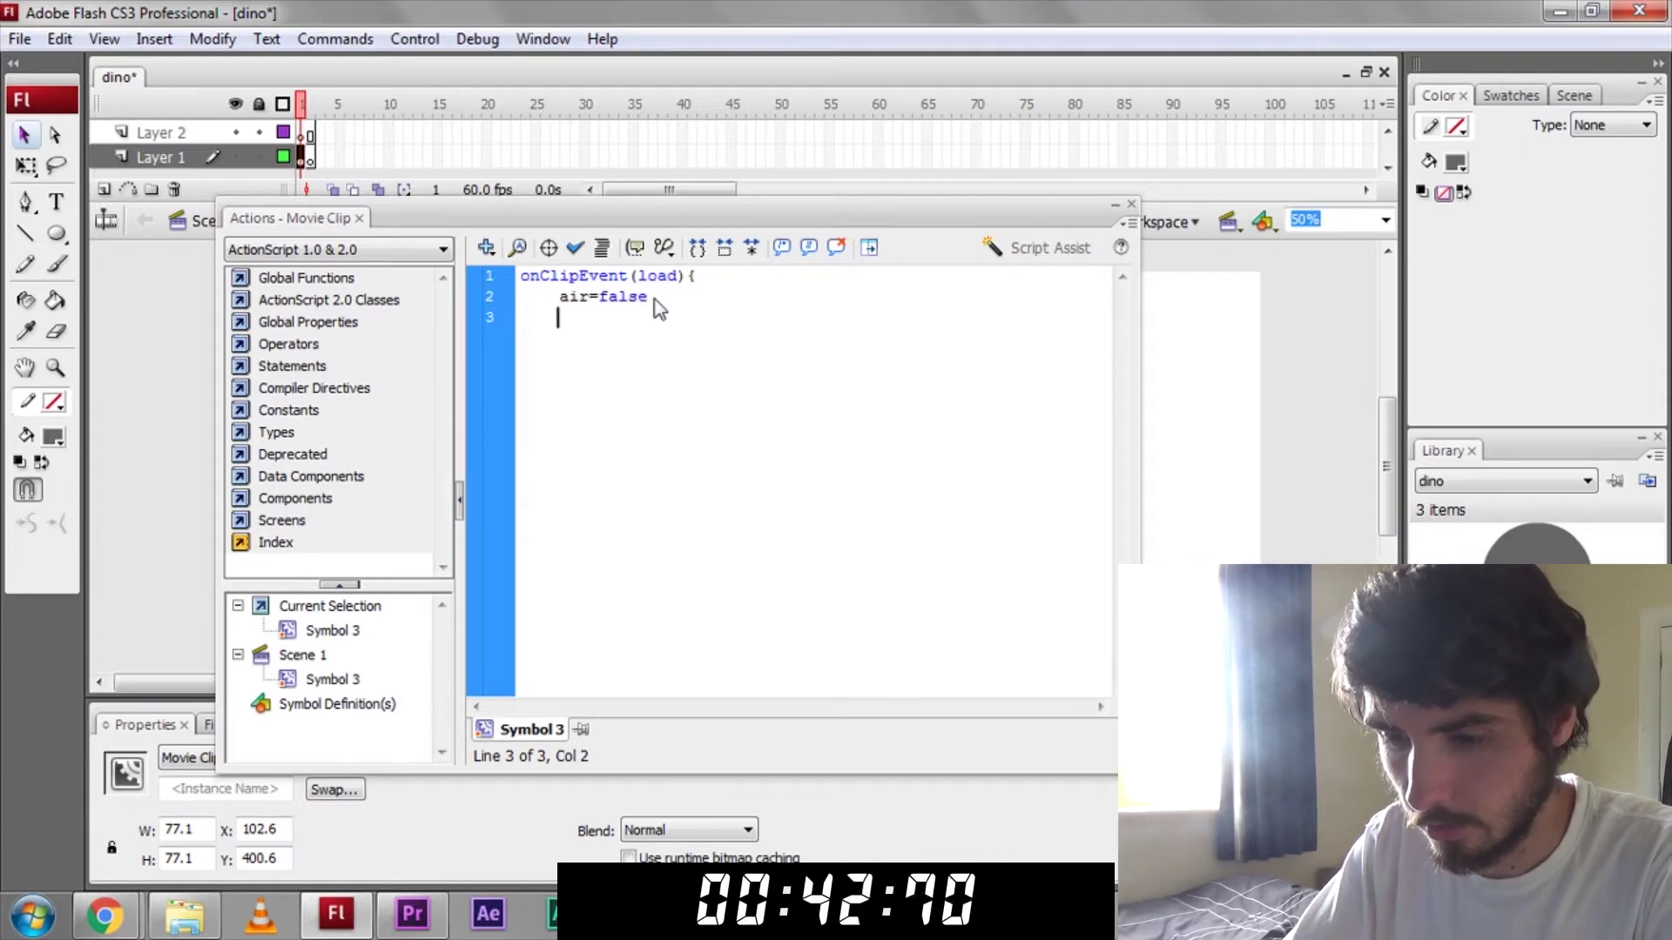
text(ys=25)
key(Return)
text(grav=1.2)
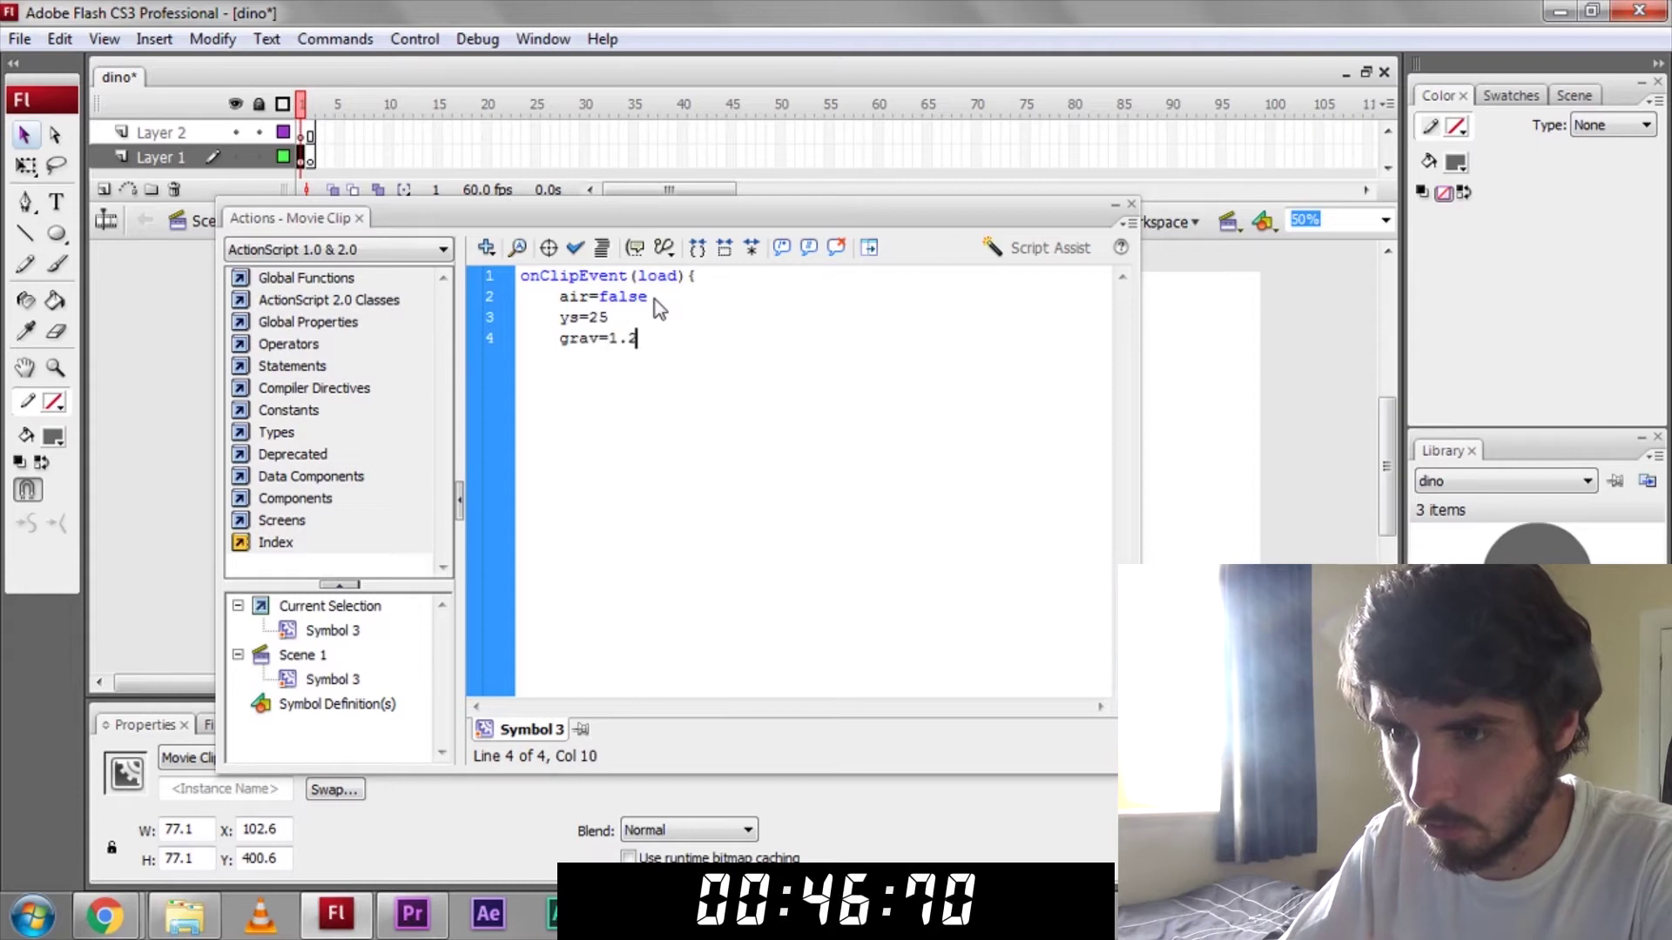
key(Return)
text(})
key(Return)
text(oNCl)
key(BackSpace)
key(BackSpace)
key(BackSpace)
text(onClipEve)
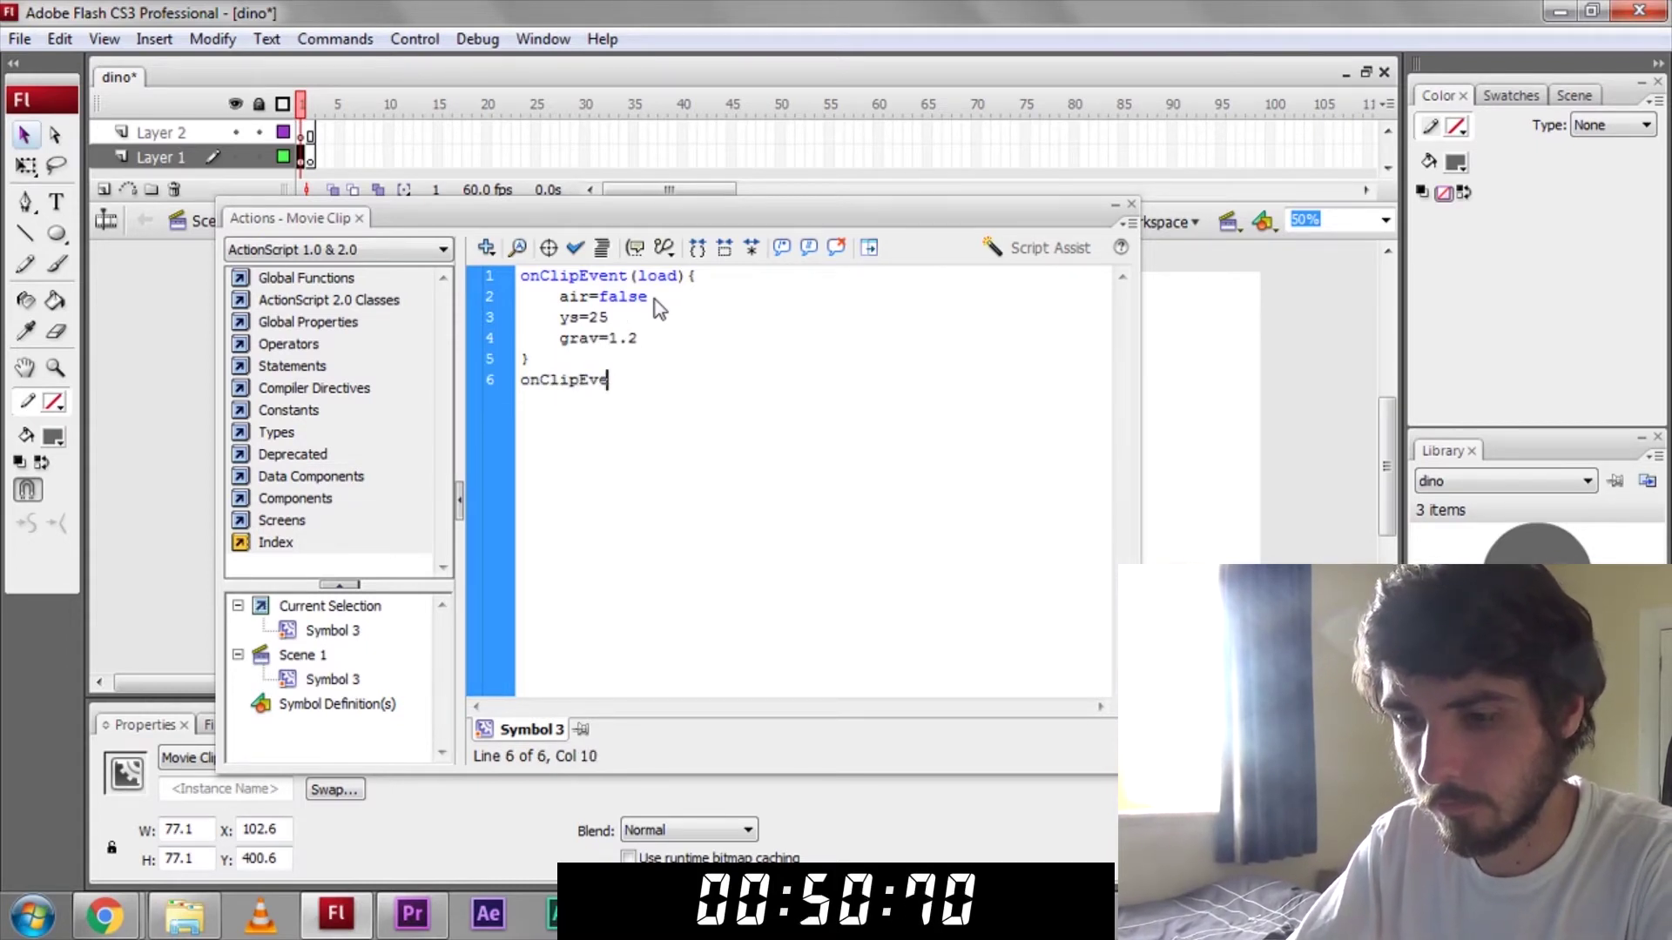
text(rnt(e)
key(Return)
text('))
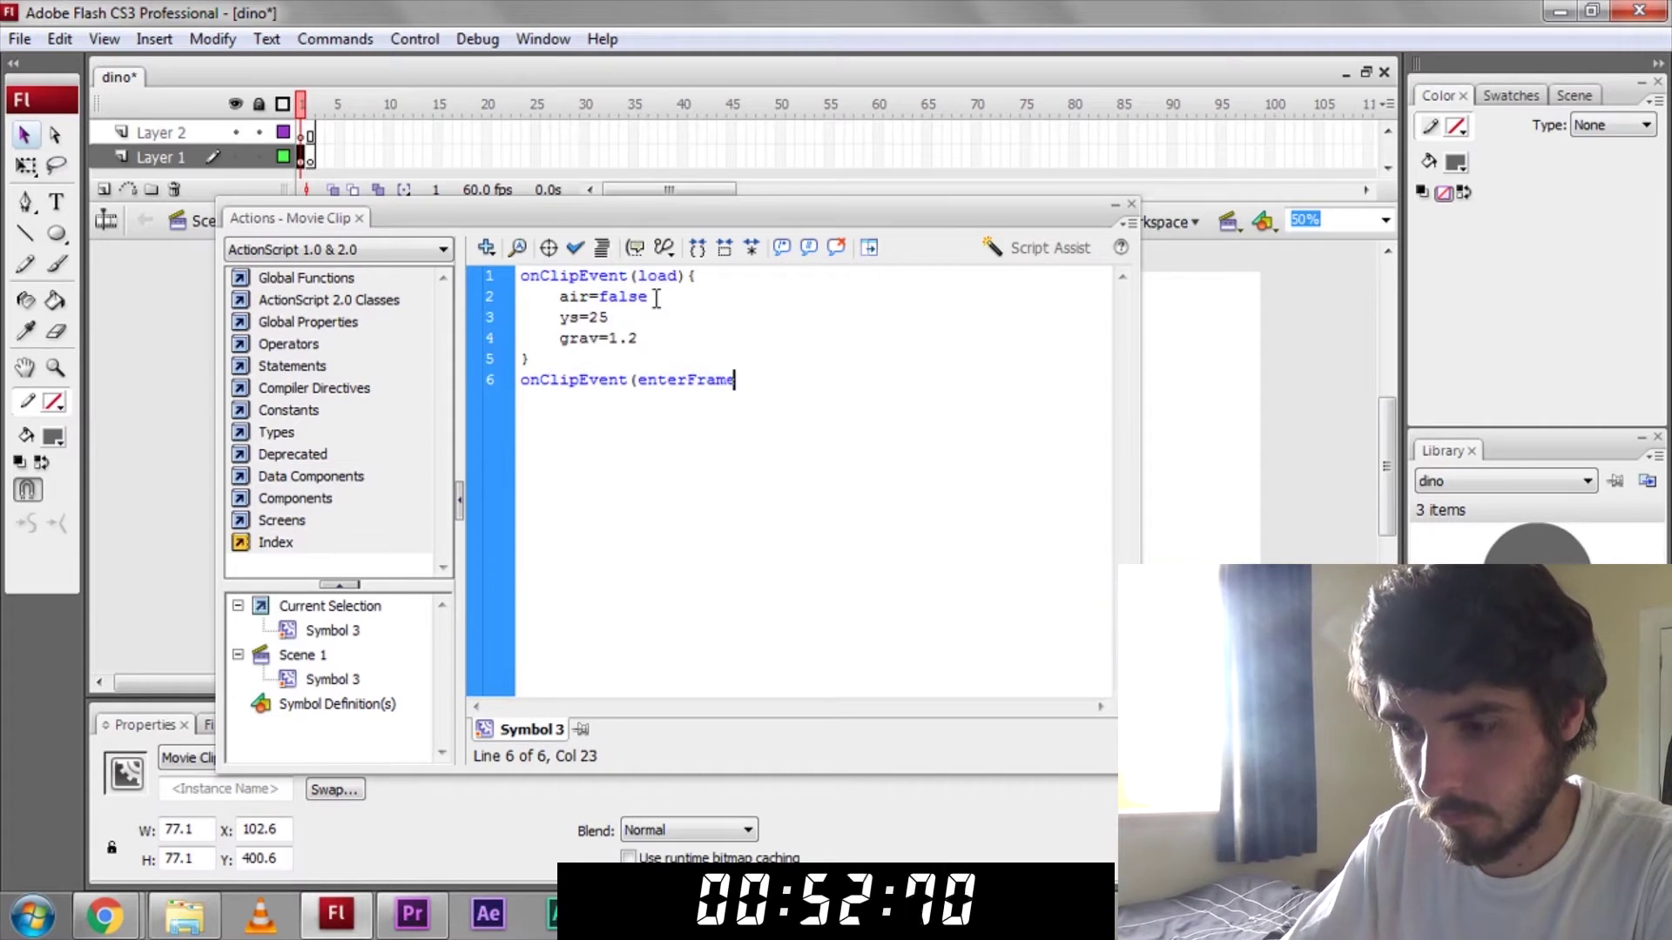
text(()
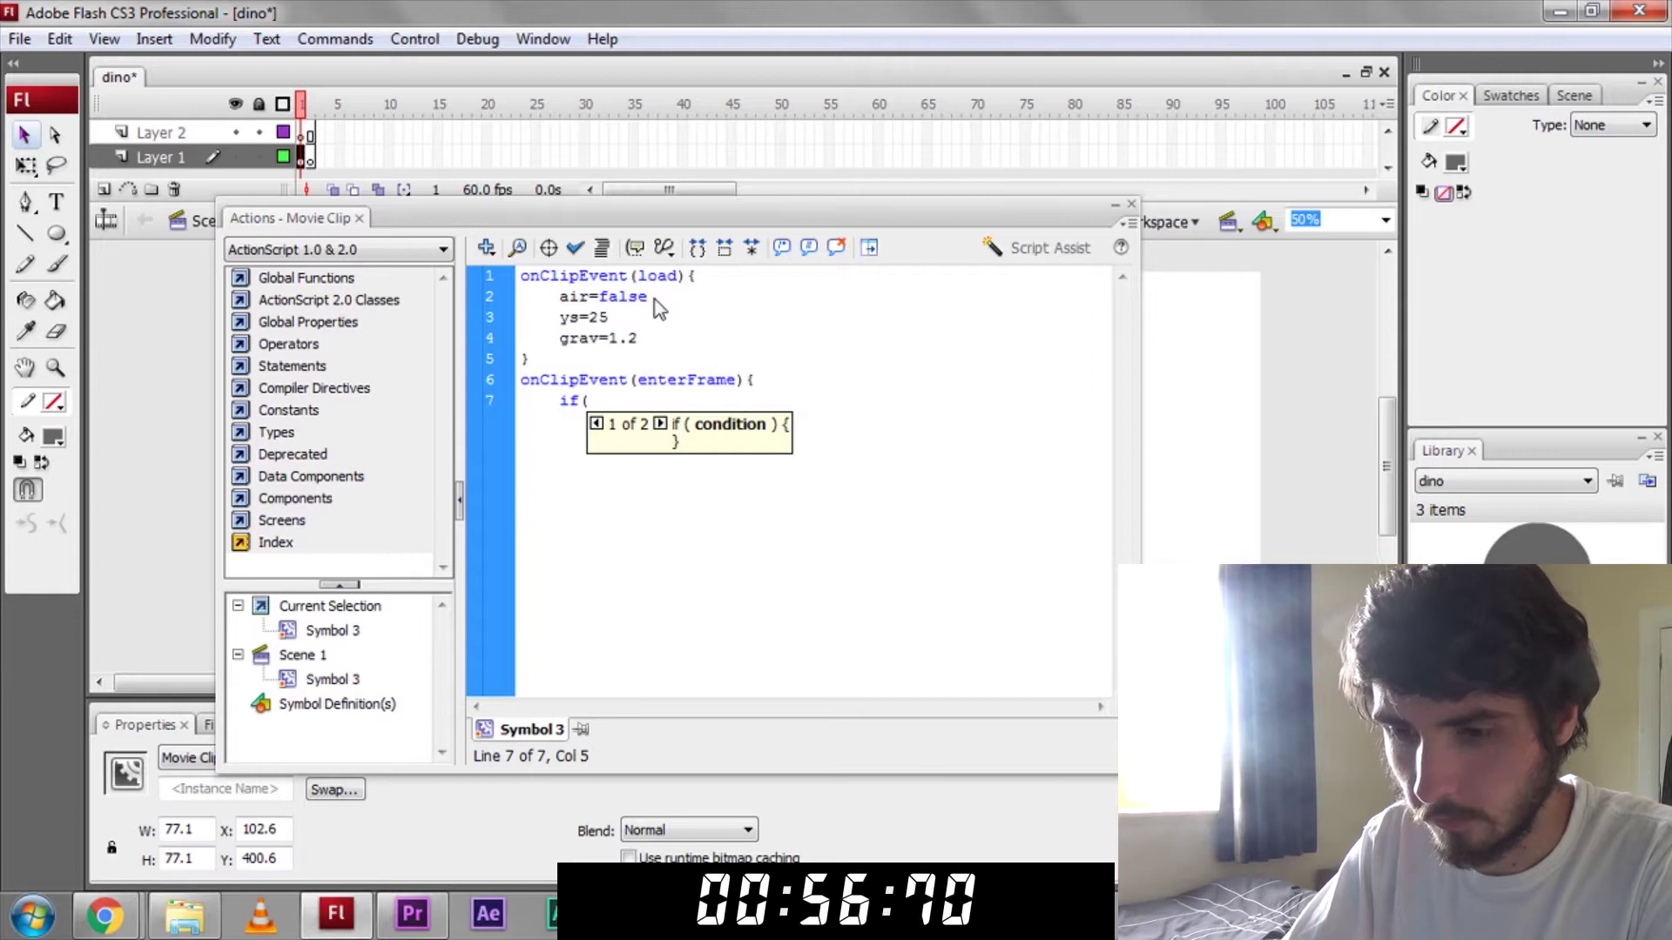
text( !_root.ded){)
text(})
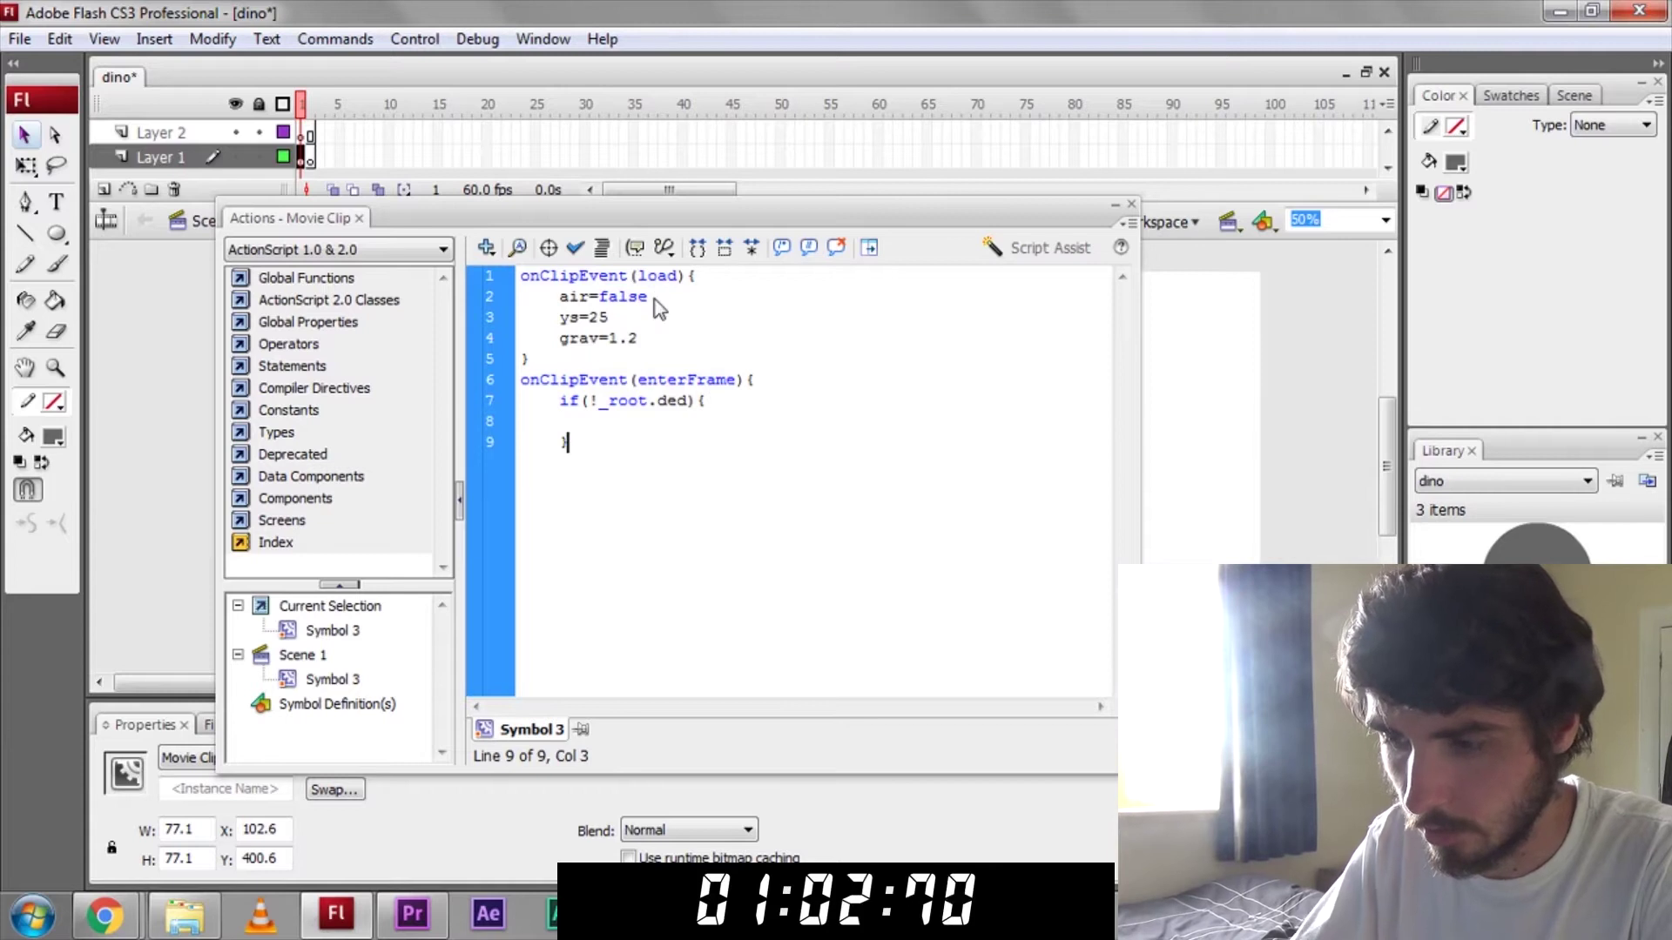
- Close the space-key if block and add &&!air to its jump condition
key(Return)
text(})
key(Up)
key(Up)
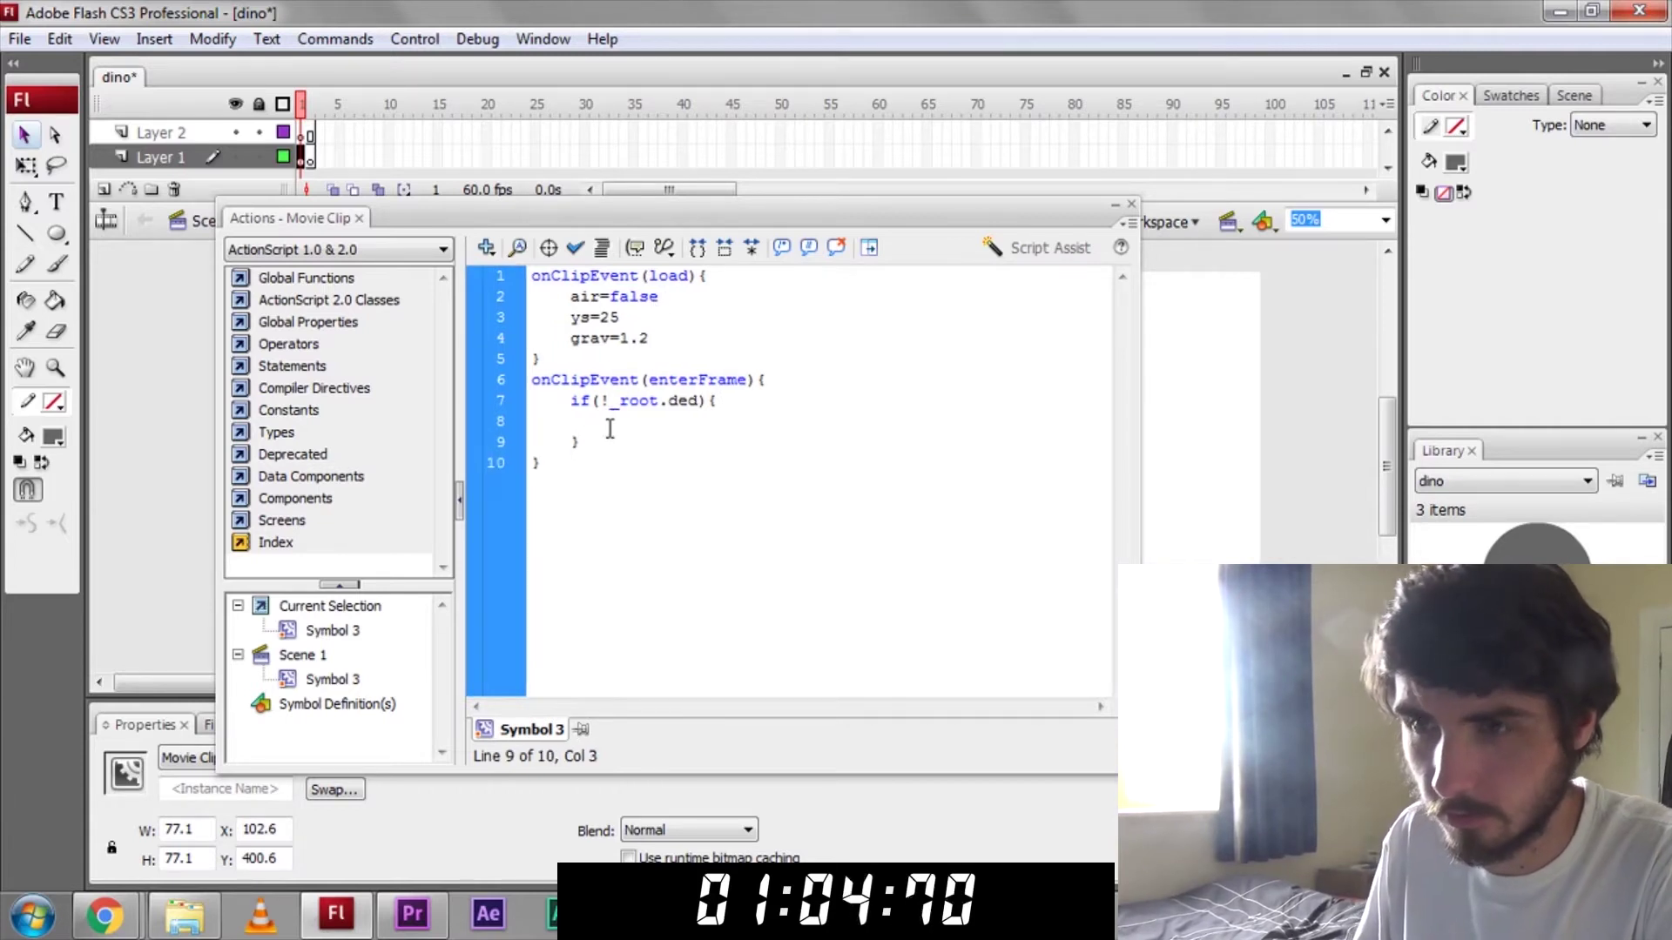
text(if()
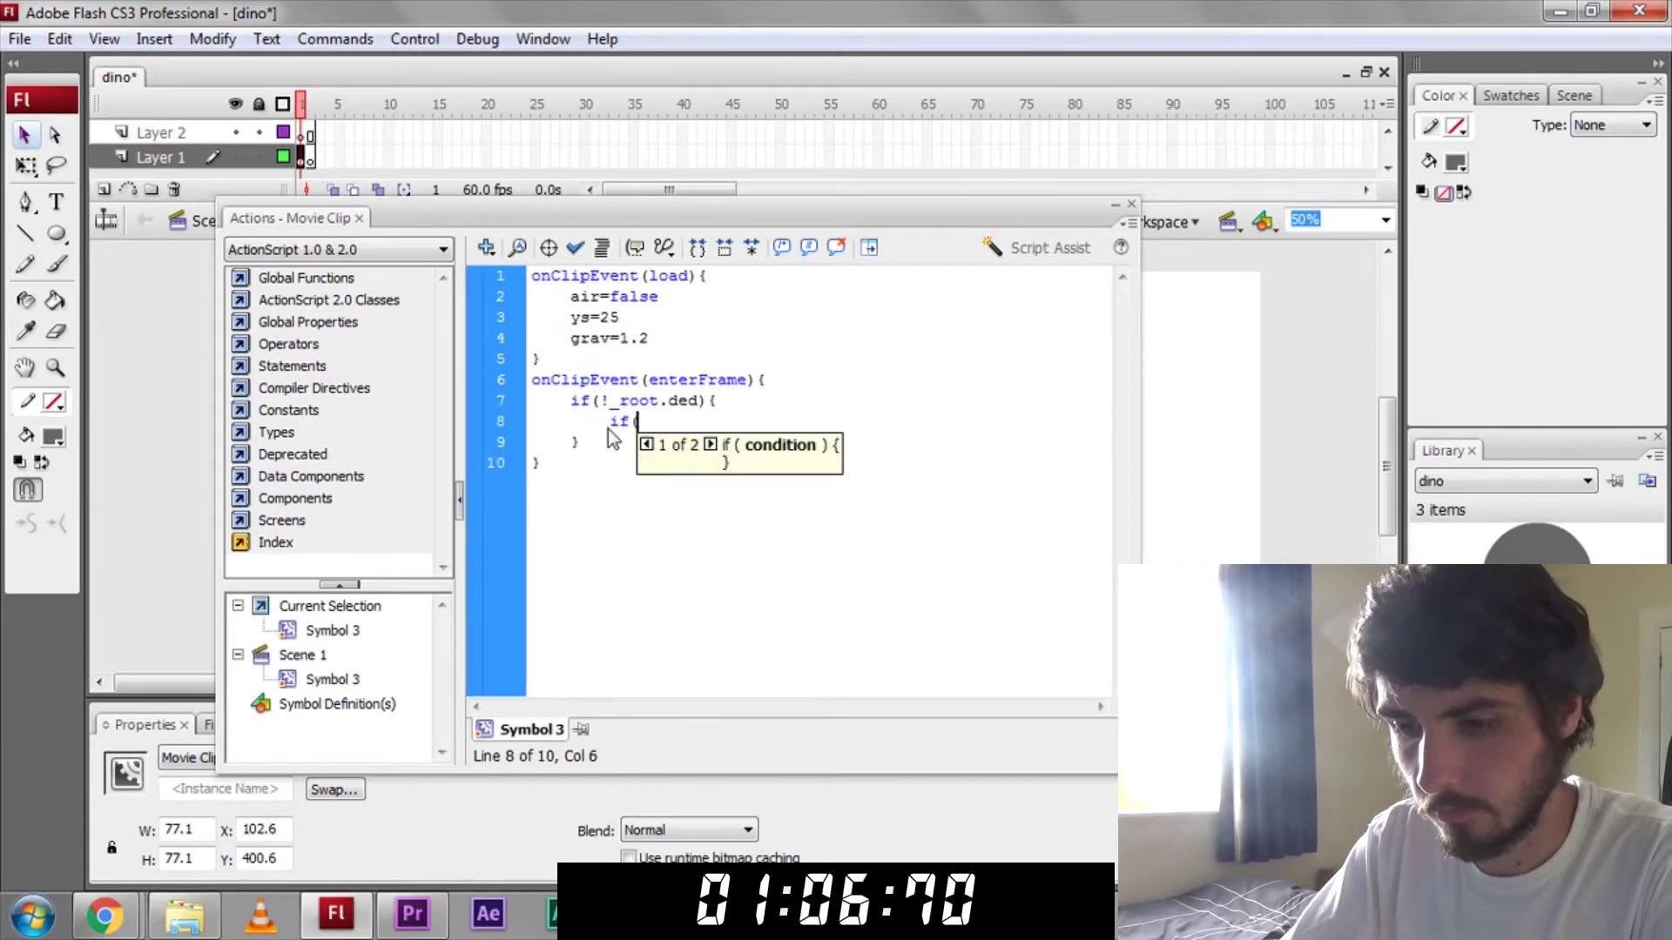
text(Key.isDown()
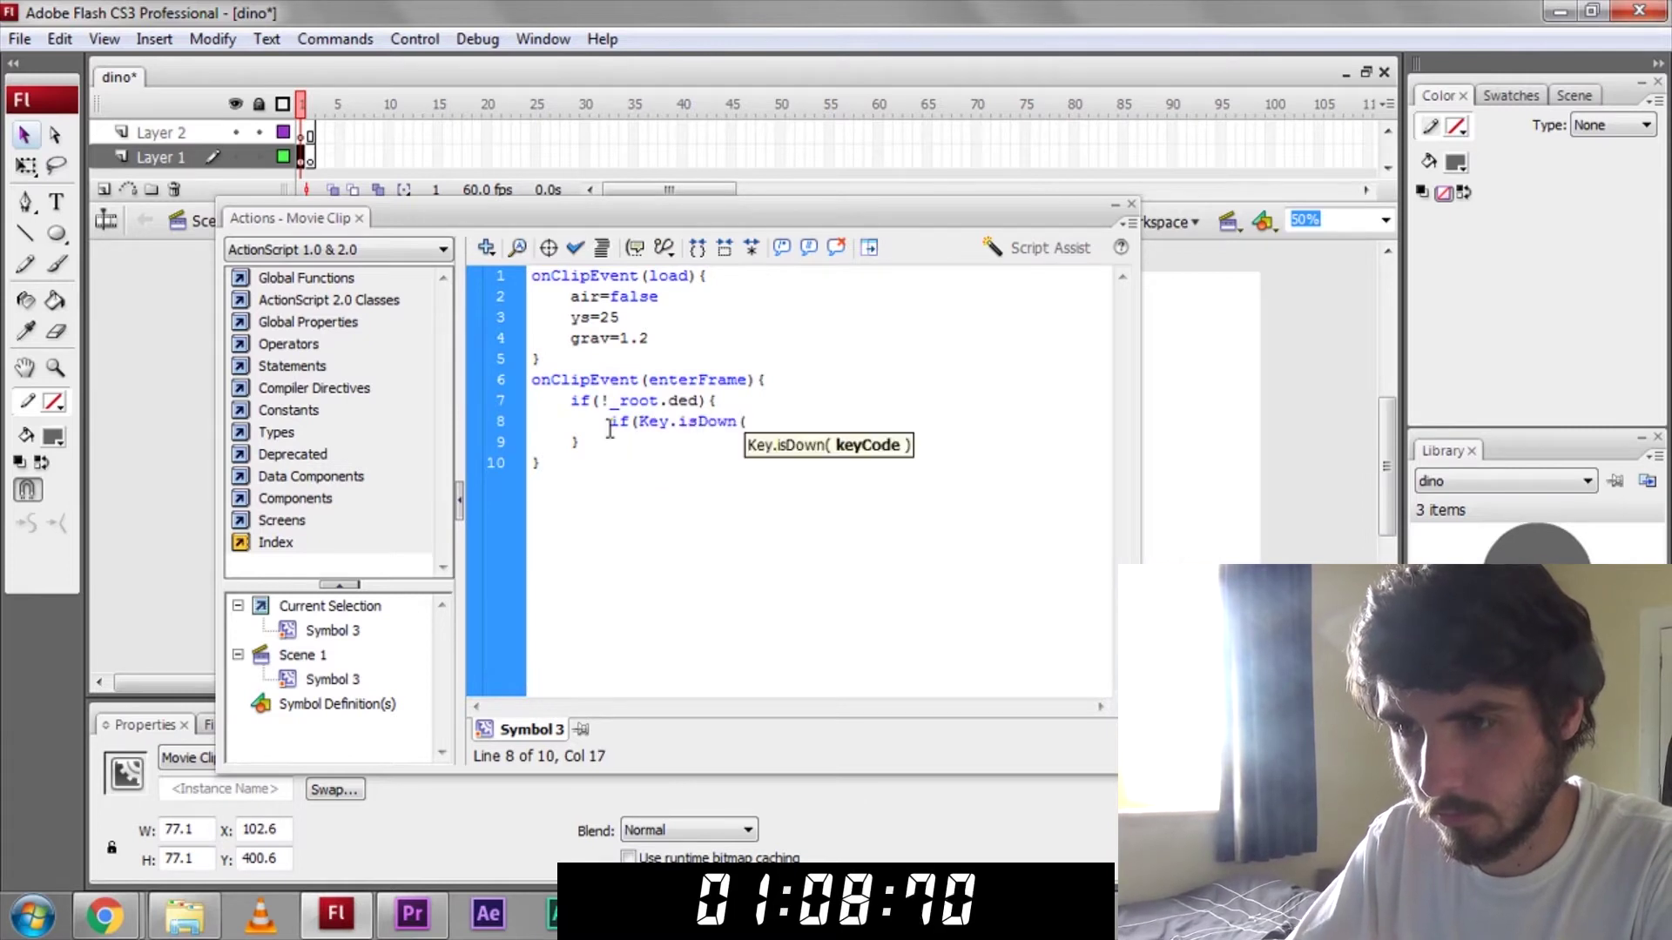
text(Key.SPACE)){)
key(Return)
key(Return)
text(})
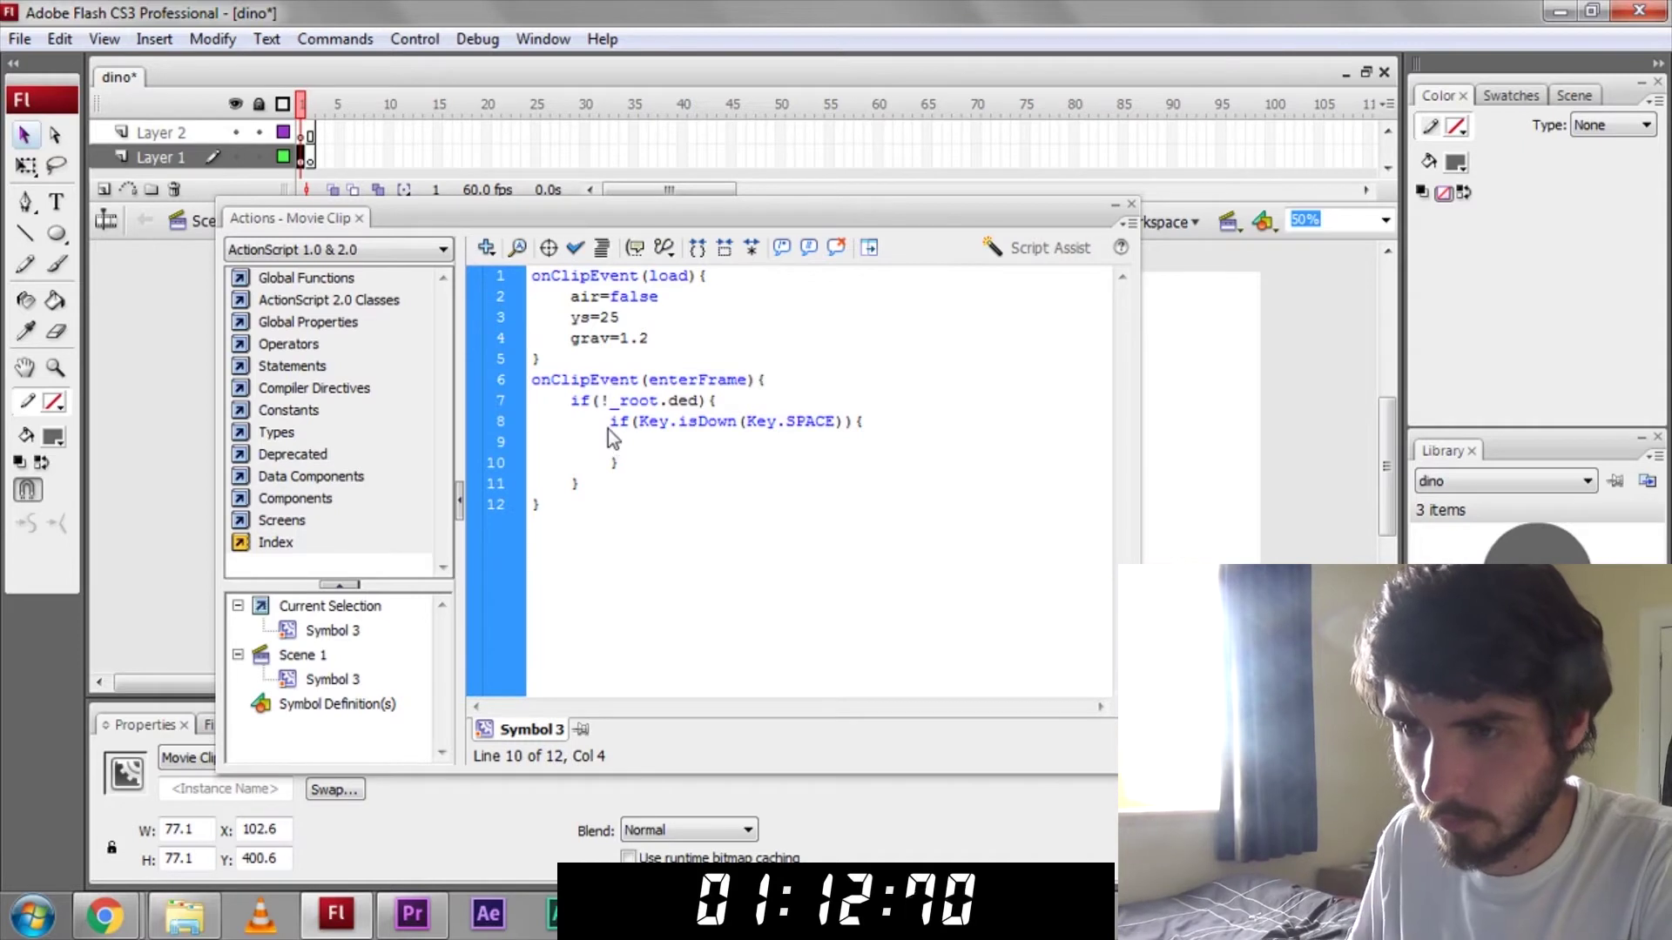
key(Up)
click(842, 421)
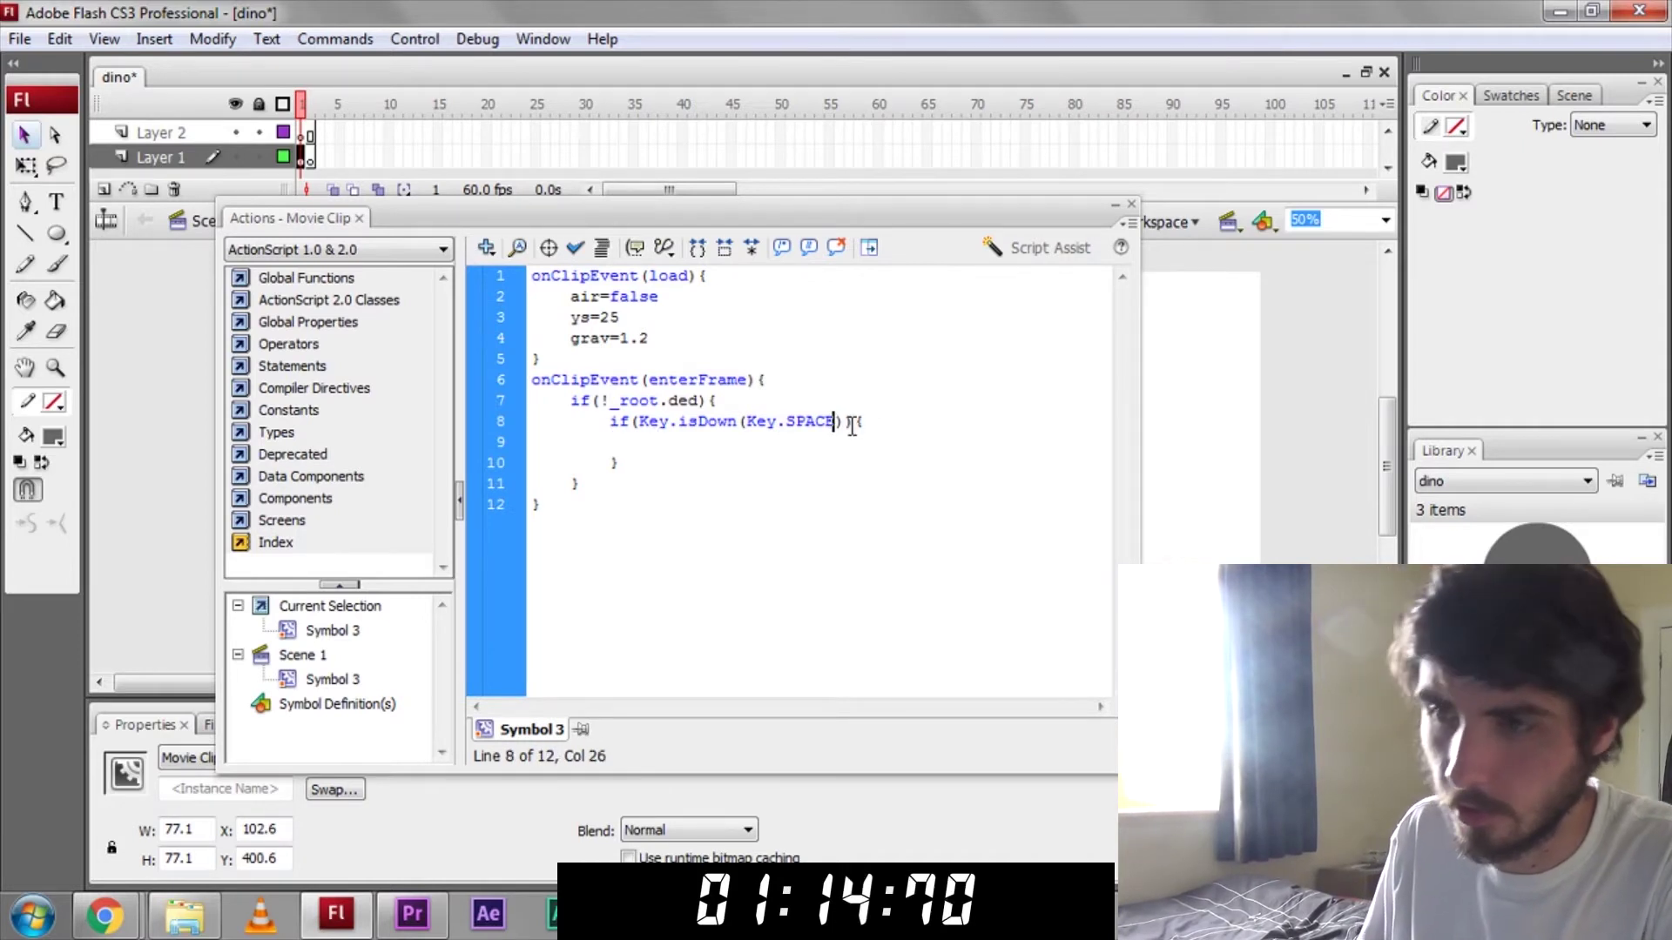
click(850, 421)
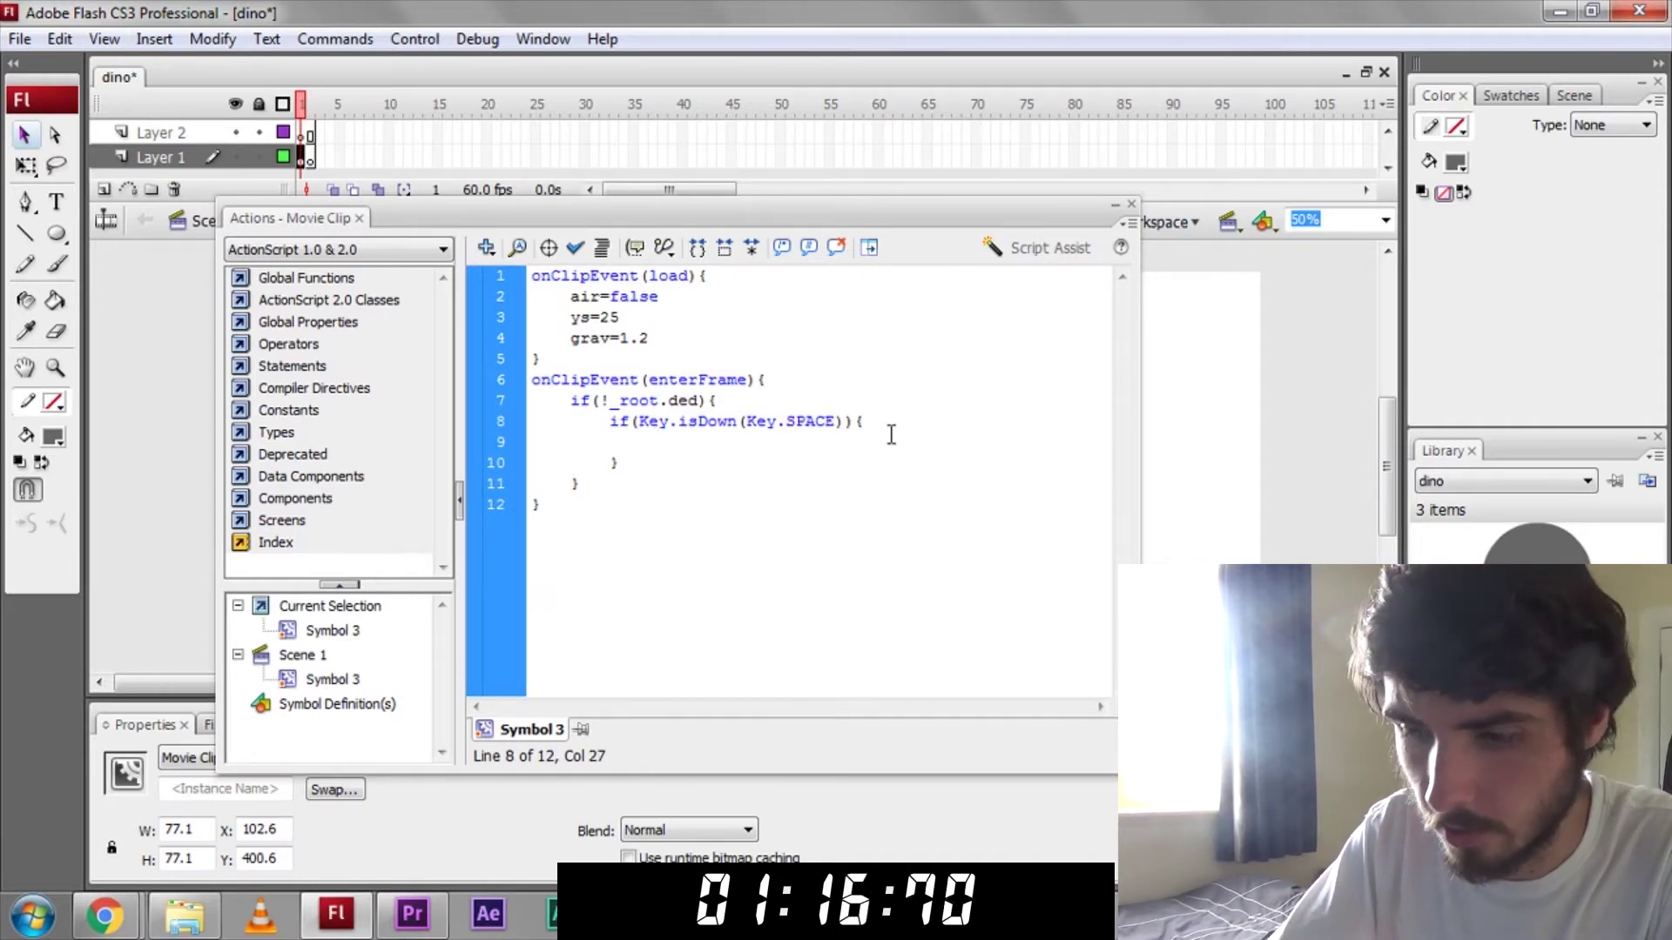
text(&&!air)
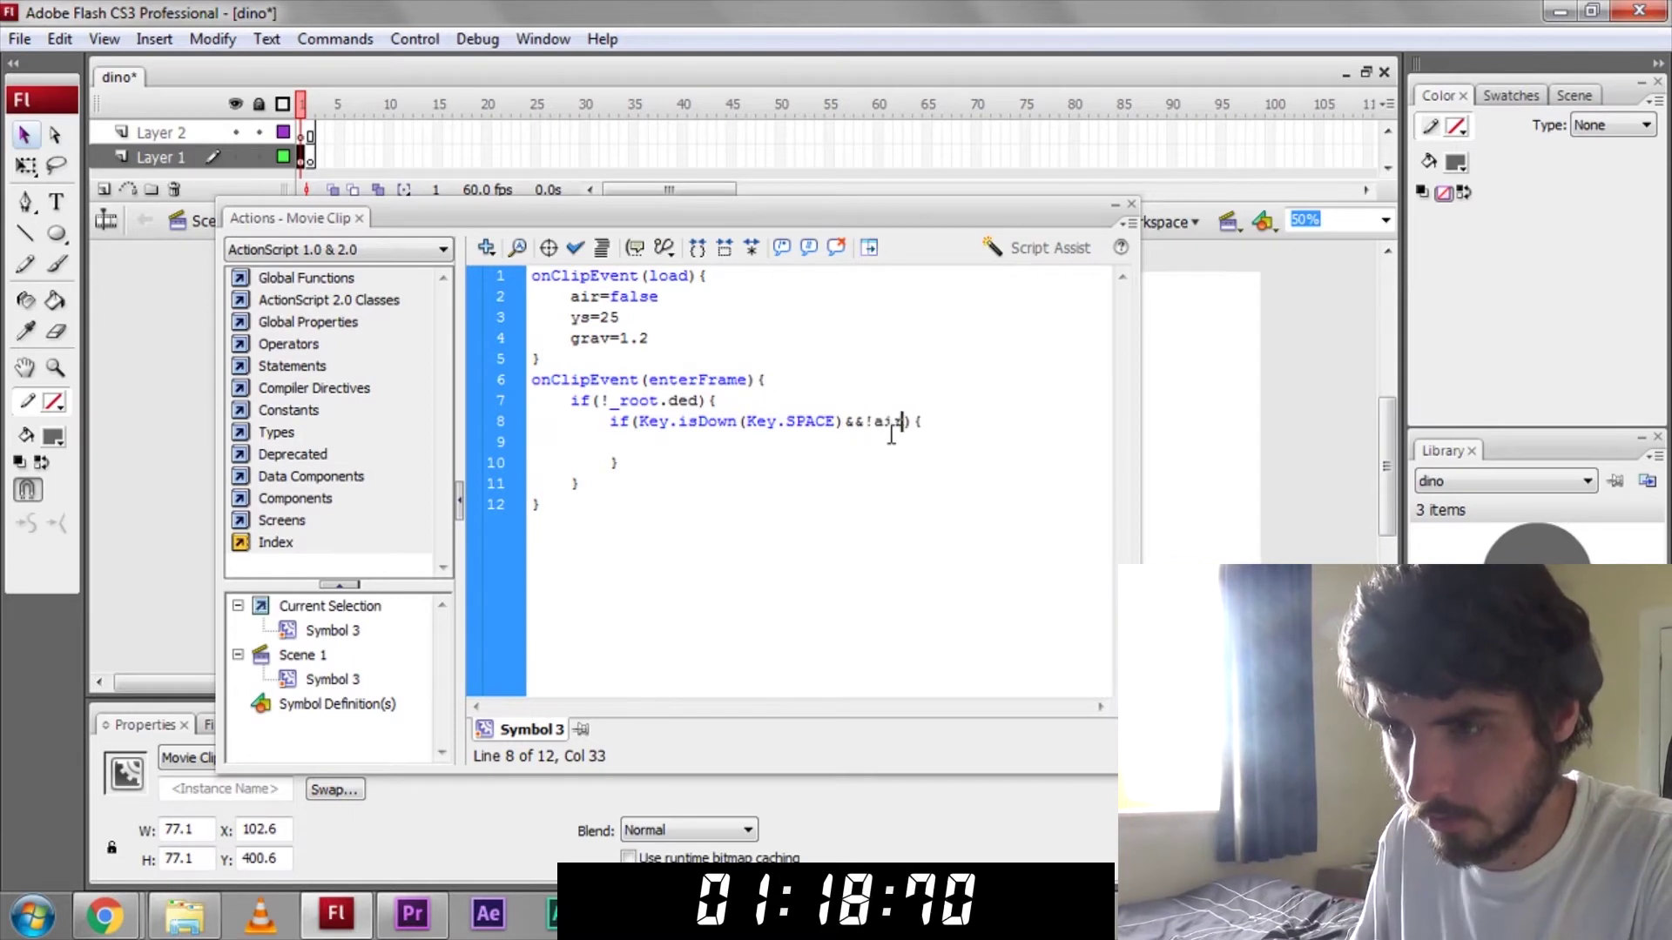
- Set air=true inside the jump block and open an if(air) block below
click(709, 448)
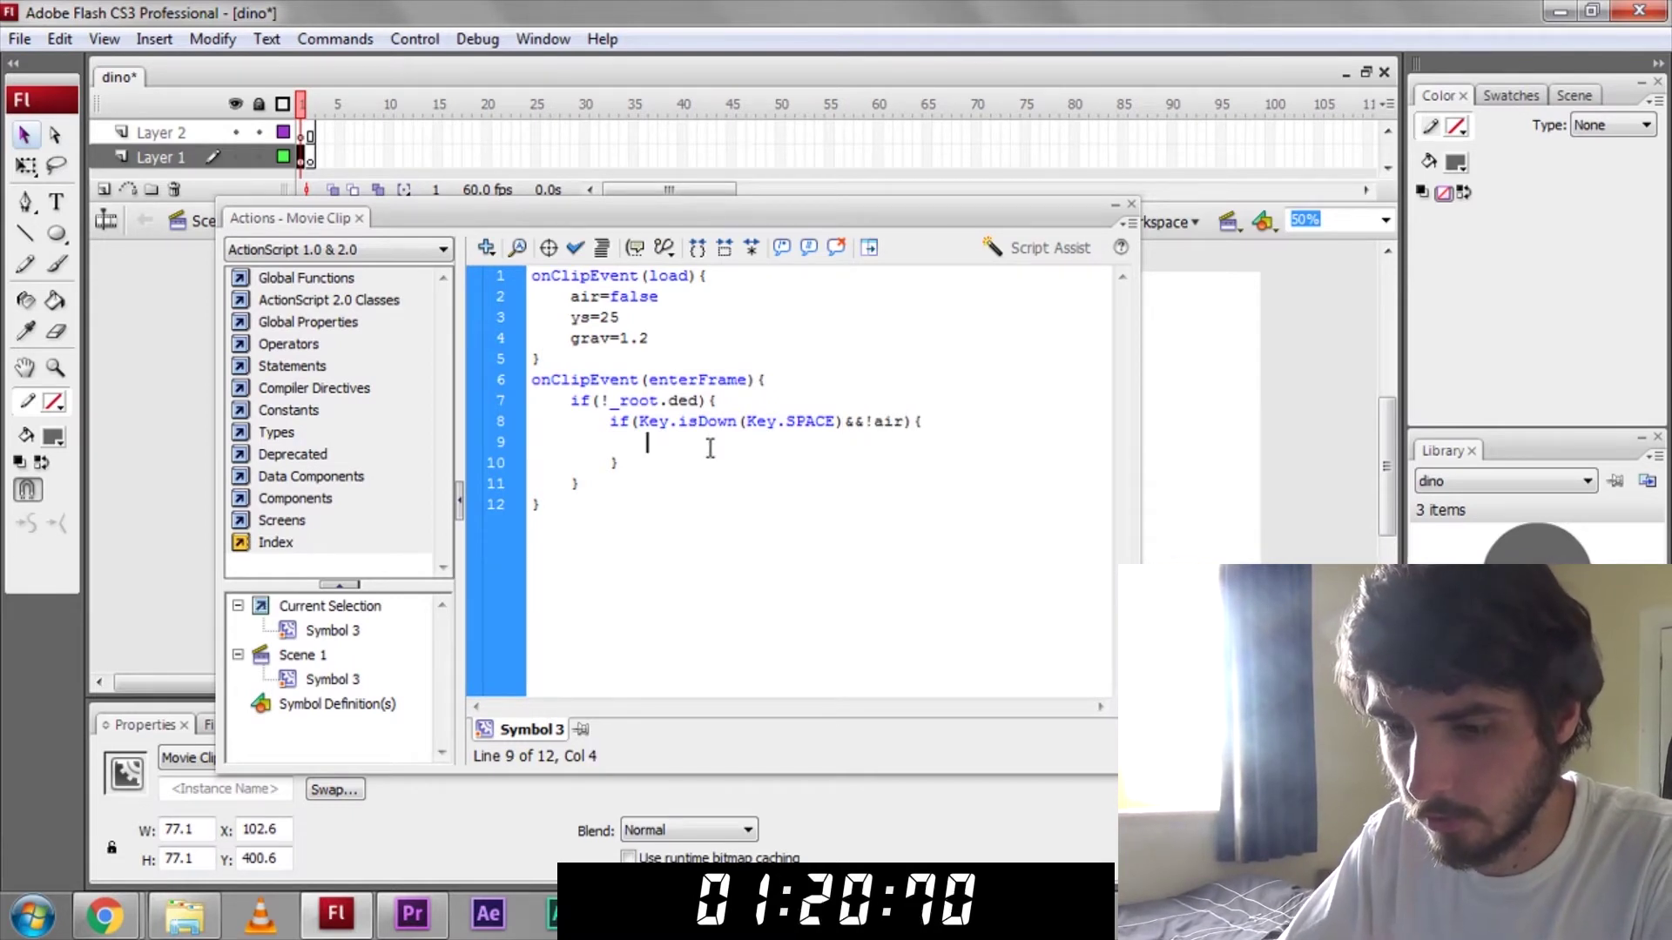
text(air=true)
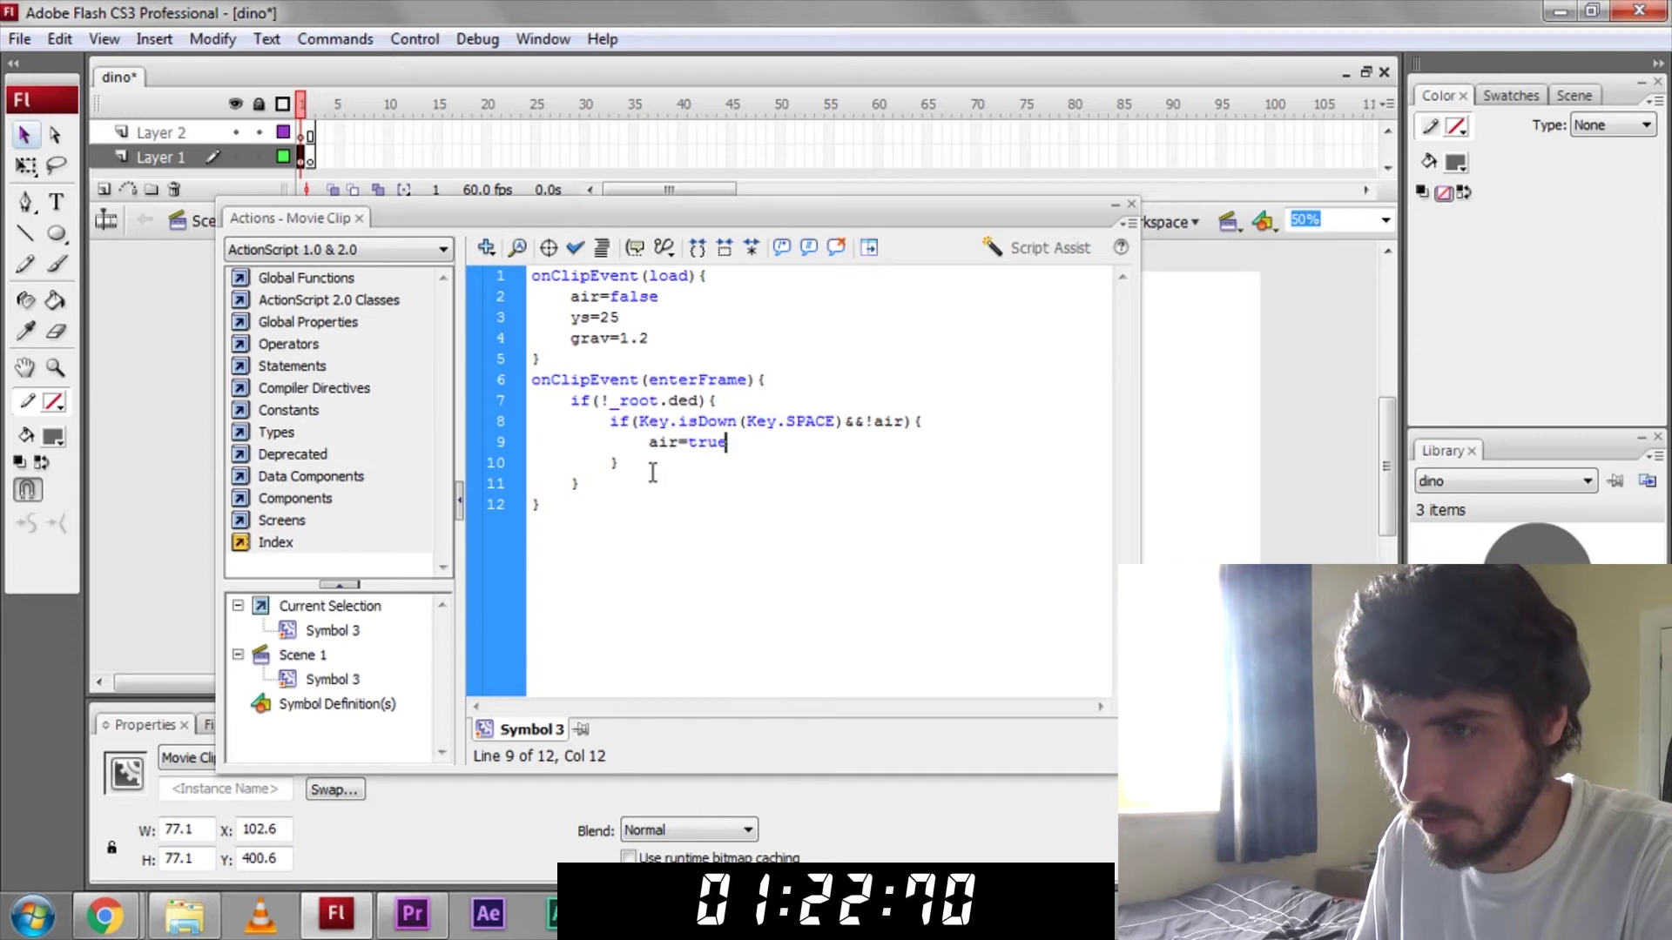
key(Return)
text(})
click(652, 475)
text(if(air){)
key(Return)
key(Return)
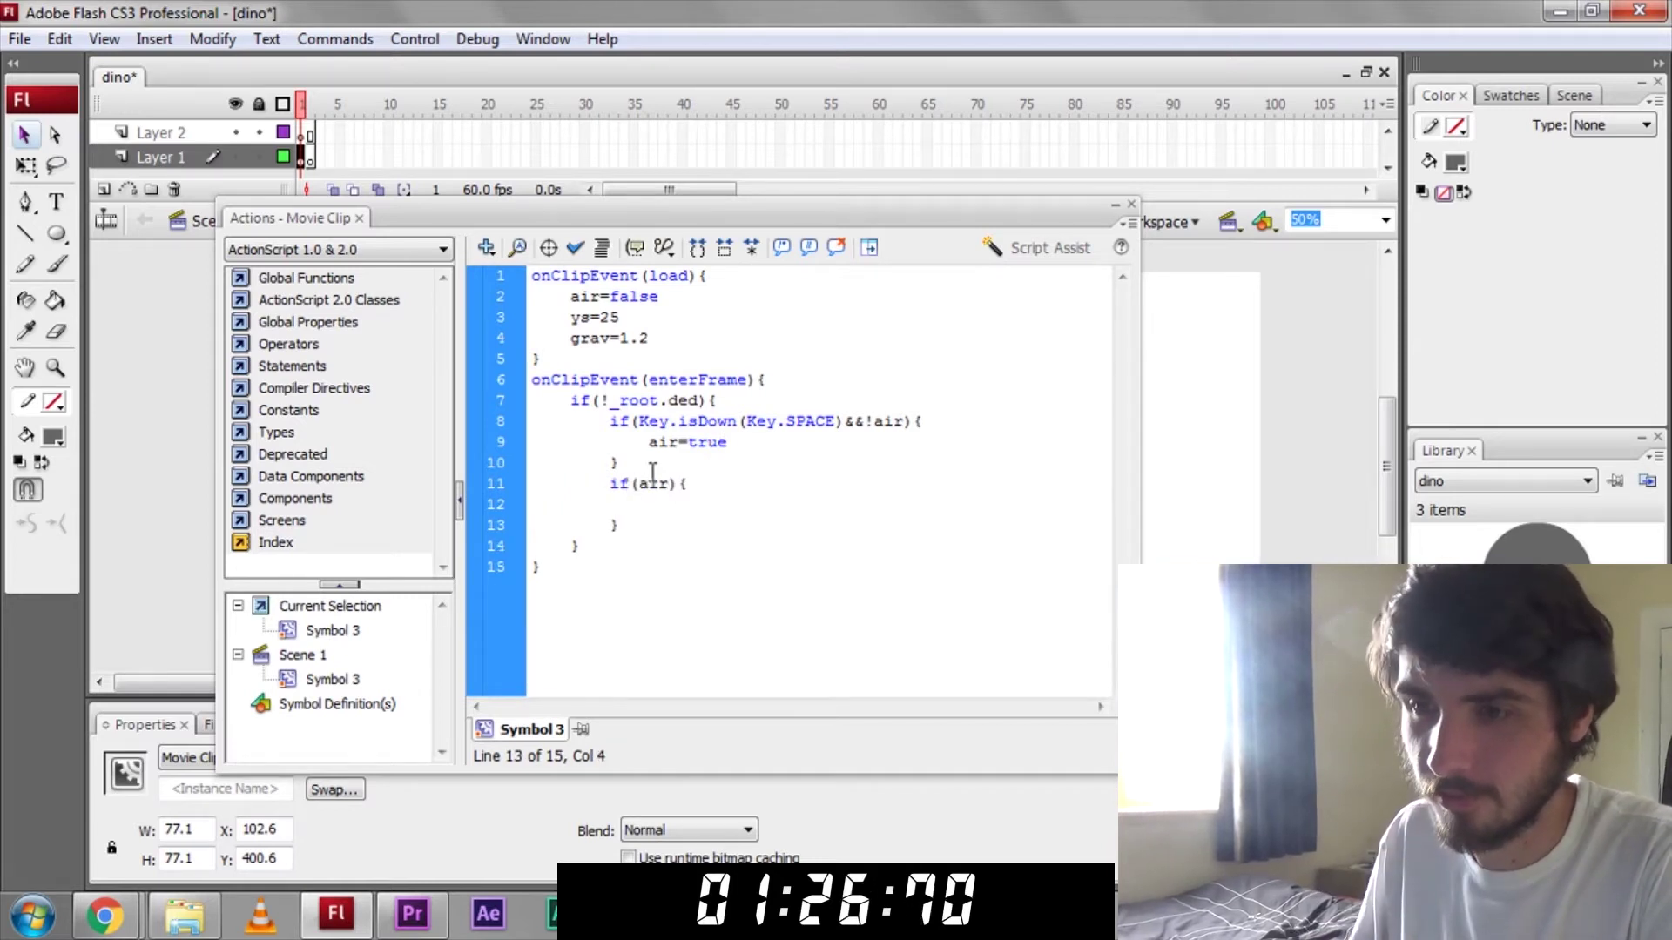
- Fill the in-air block with _y-=ys and ys-=grav
key(Up)
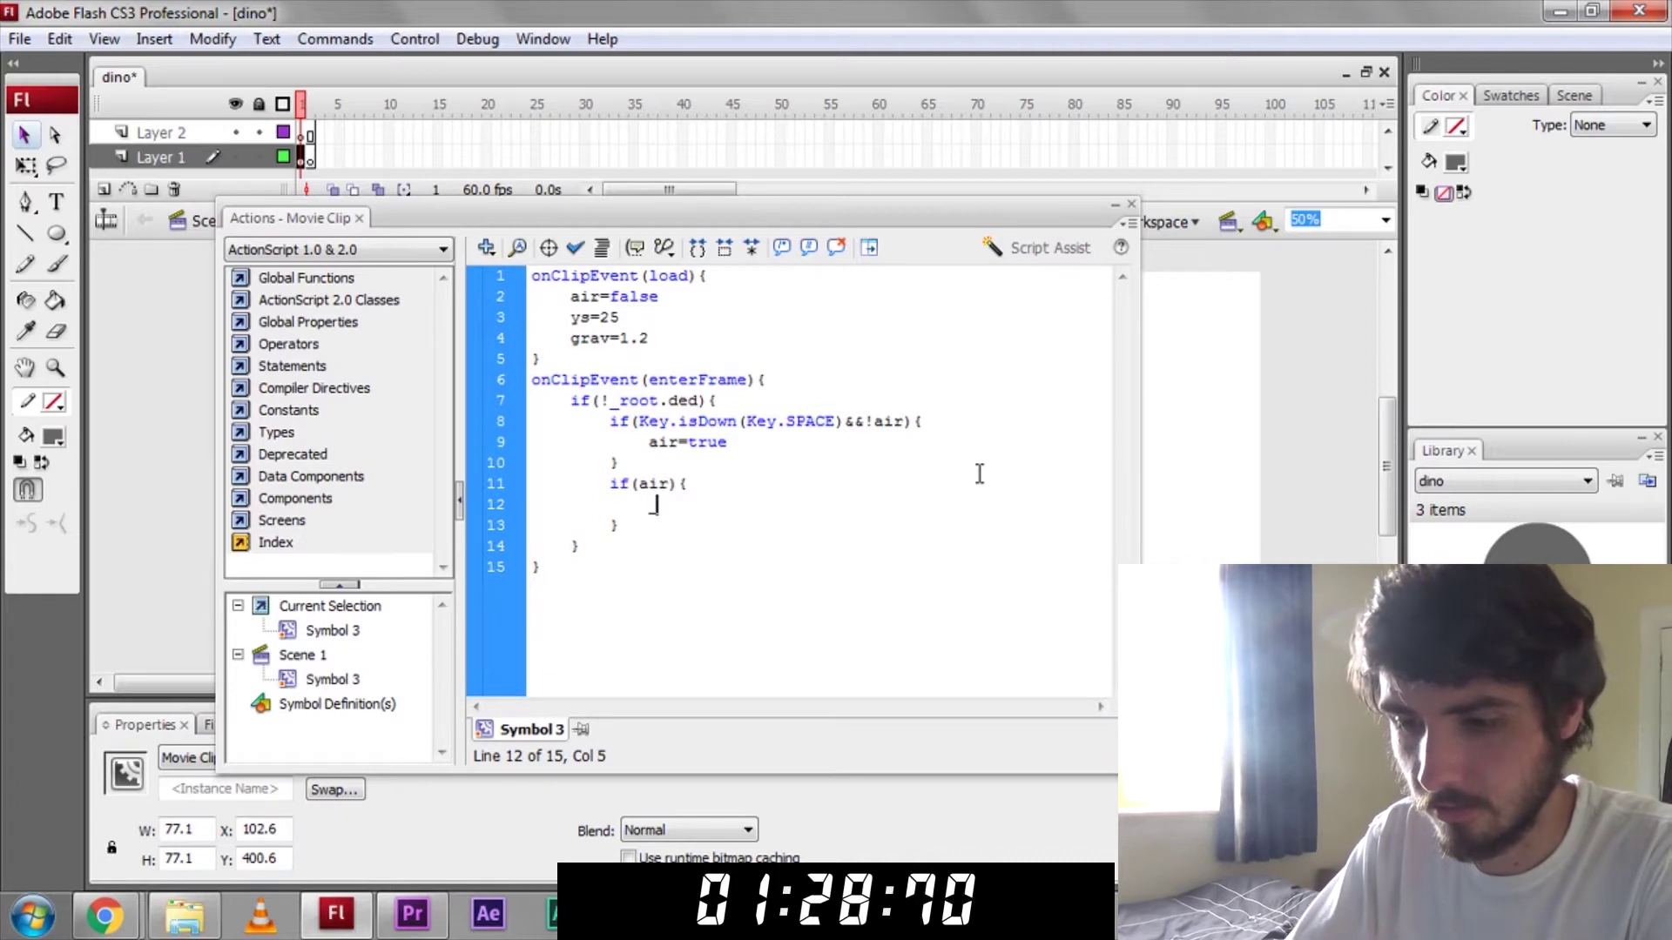
text(_y-=ys)
key(Return)
text(gr)
key(BackSpace)
key(BackSpace)
text(ys=)
key(BackSpace)
text(-=grav)
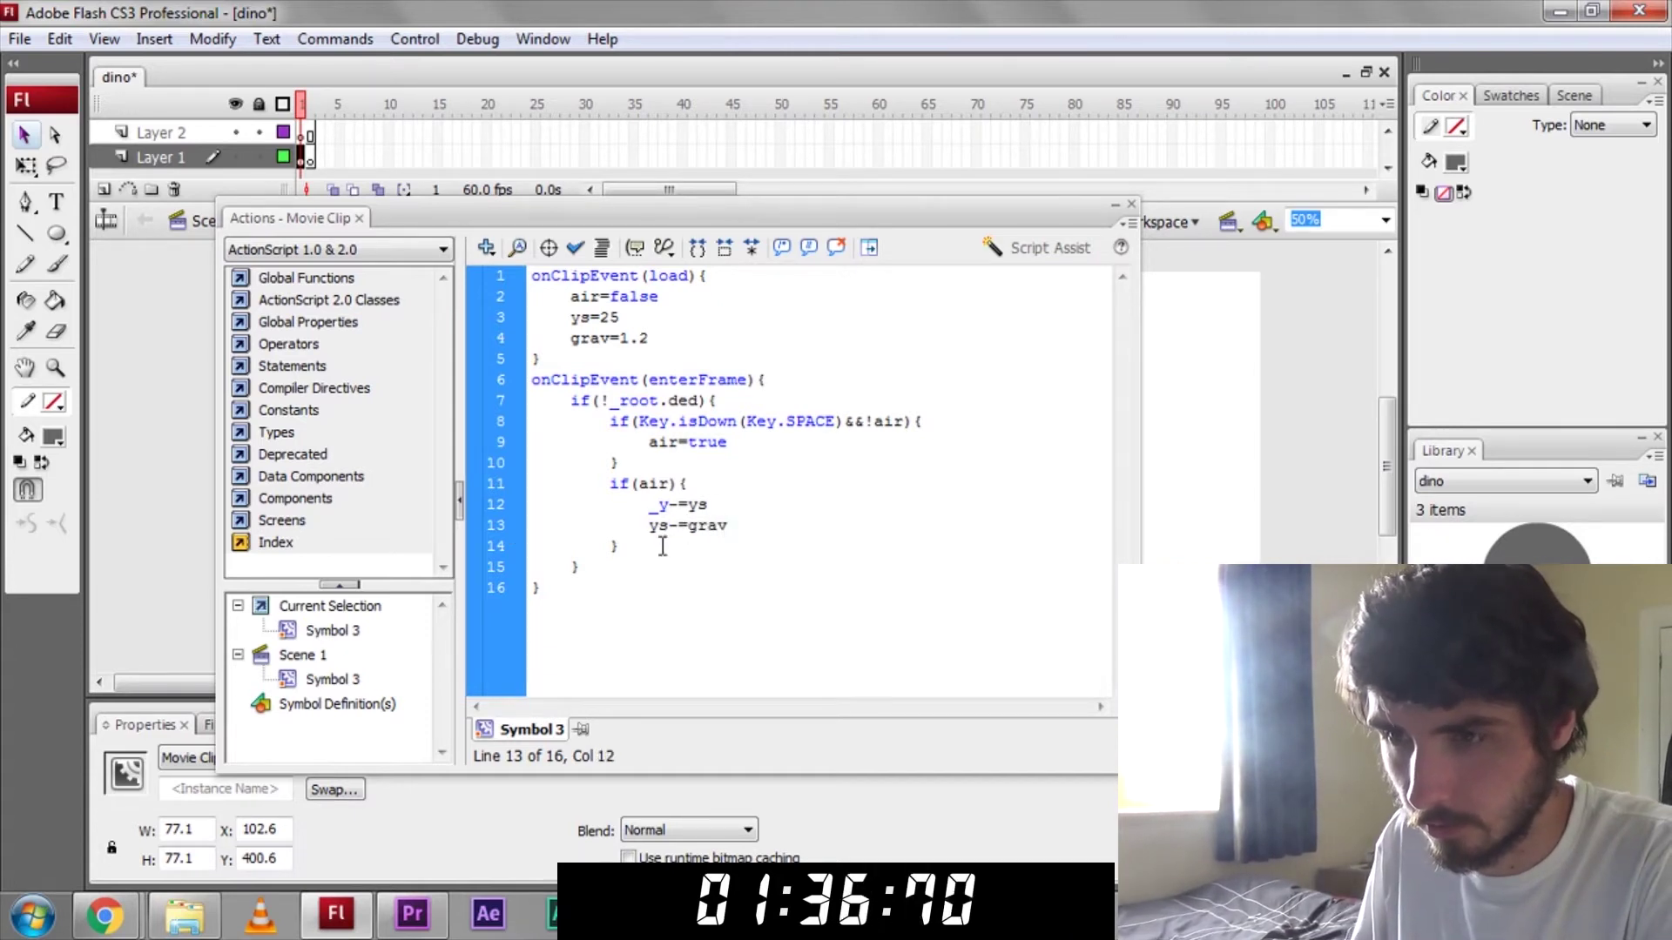
- Add landing code: if _y>=420, set _y=420, air=false, ys=25
click(663, 547)
text(if()
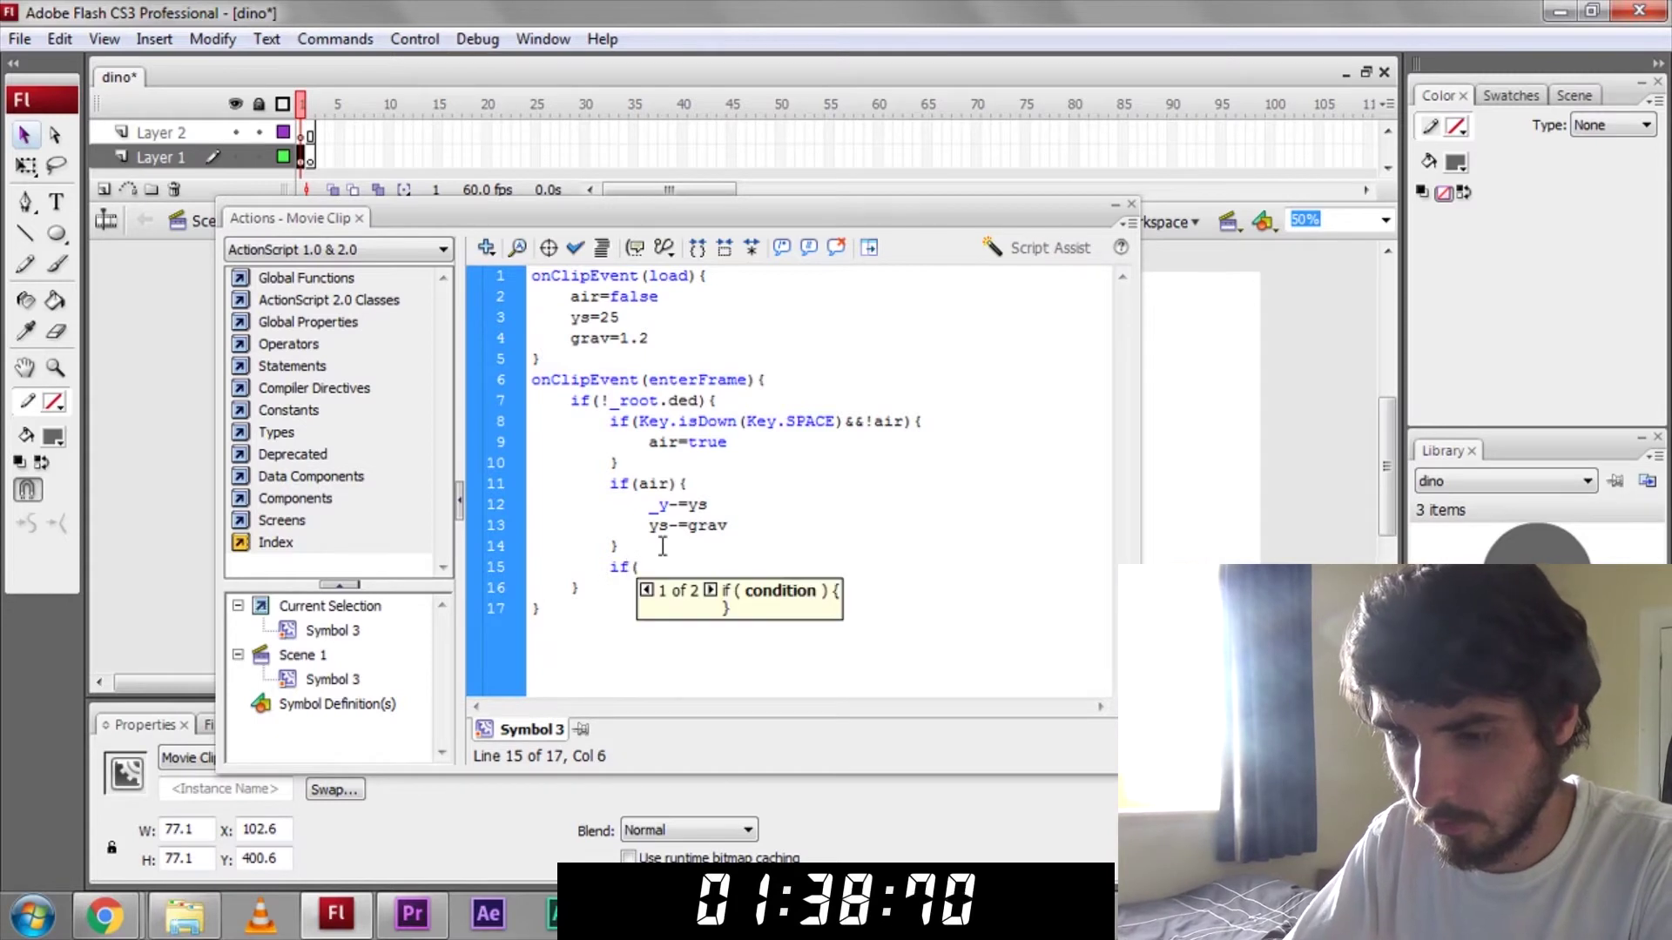
text(_y>=)
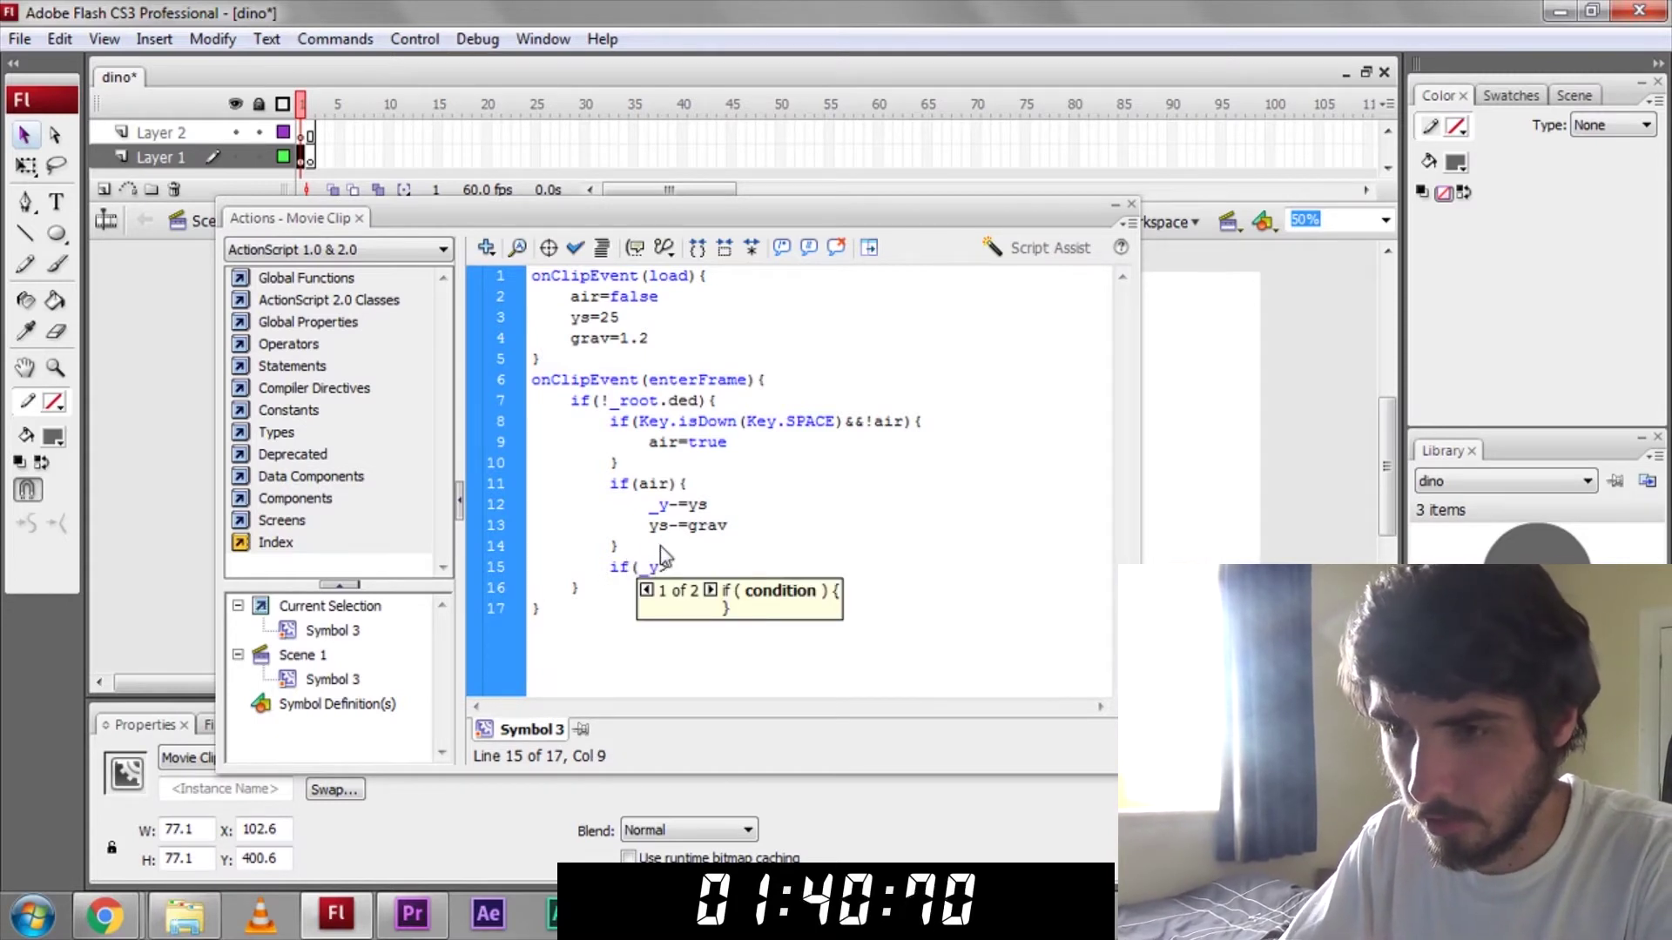
text(420)
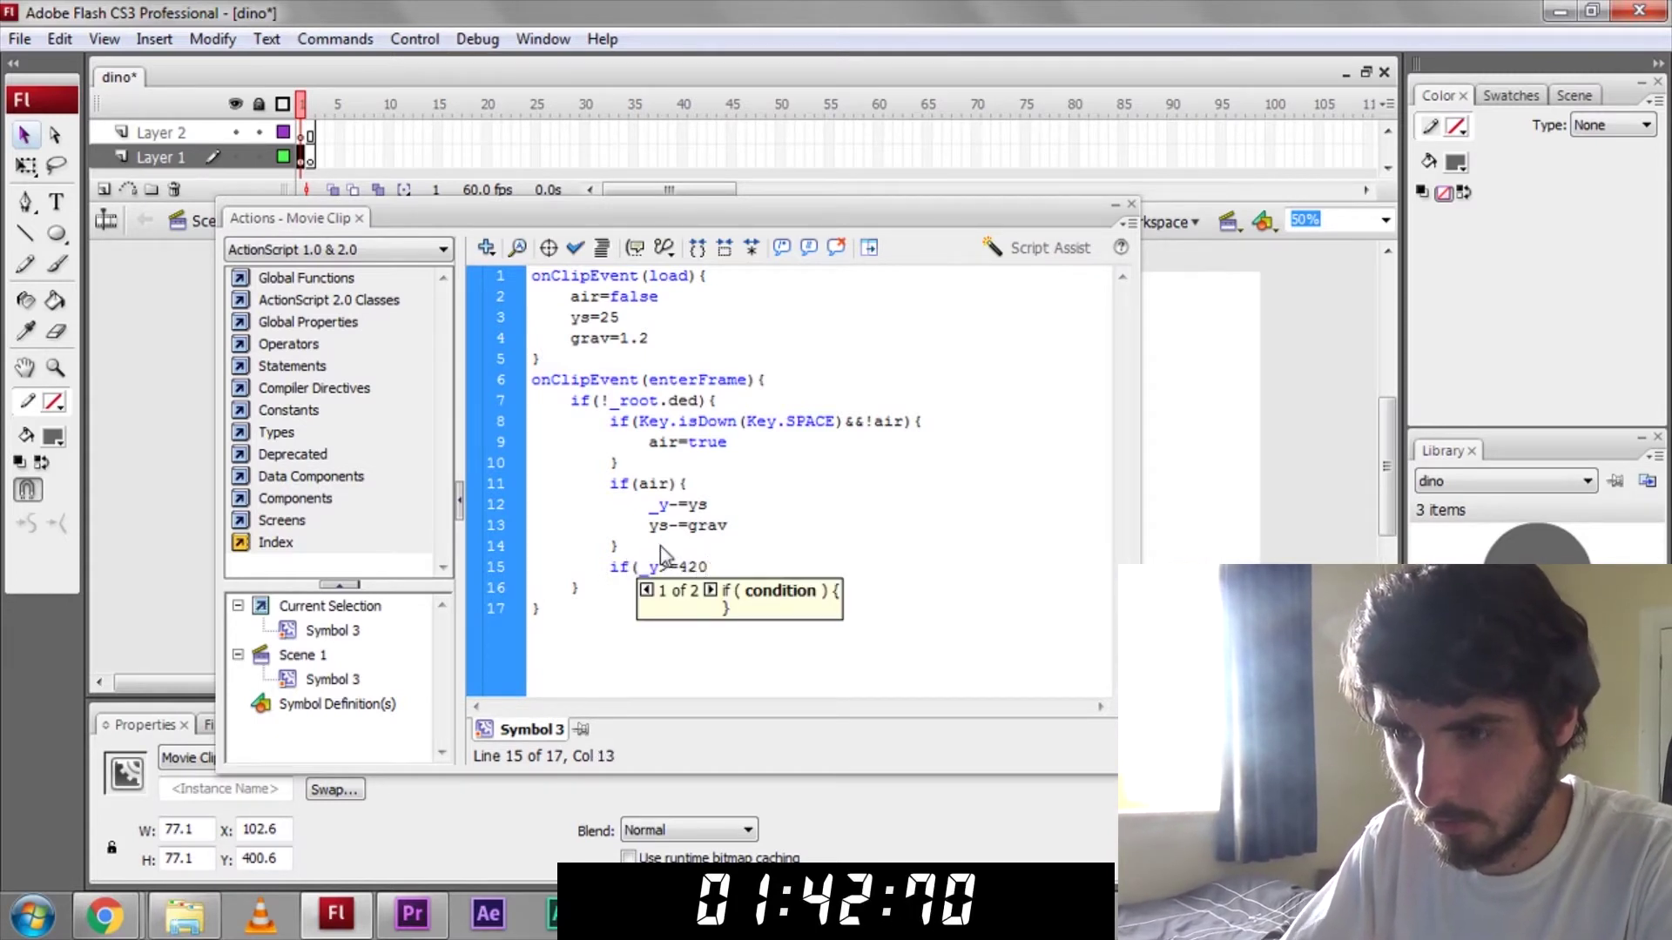
text(){ )
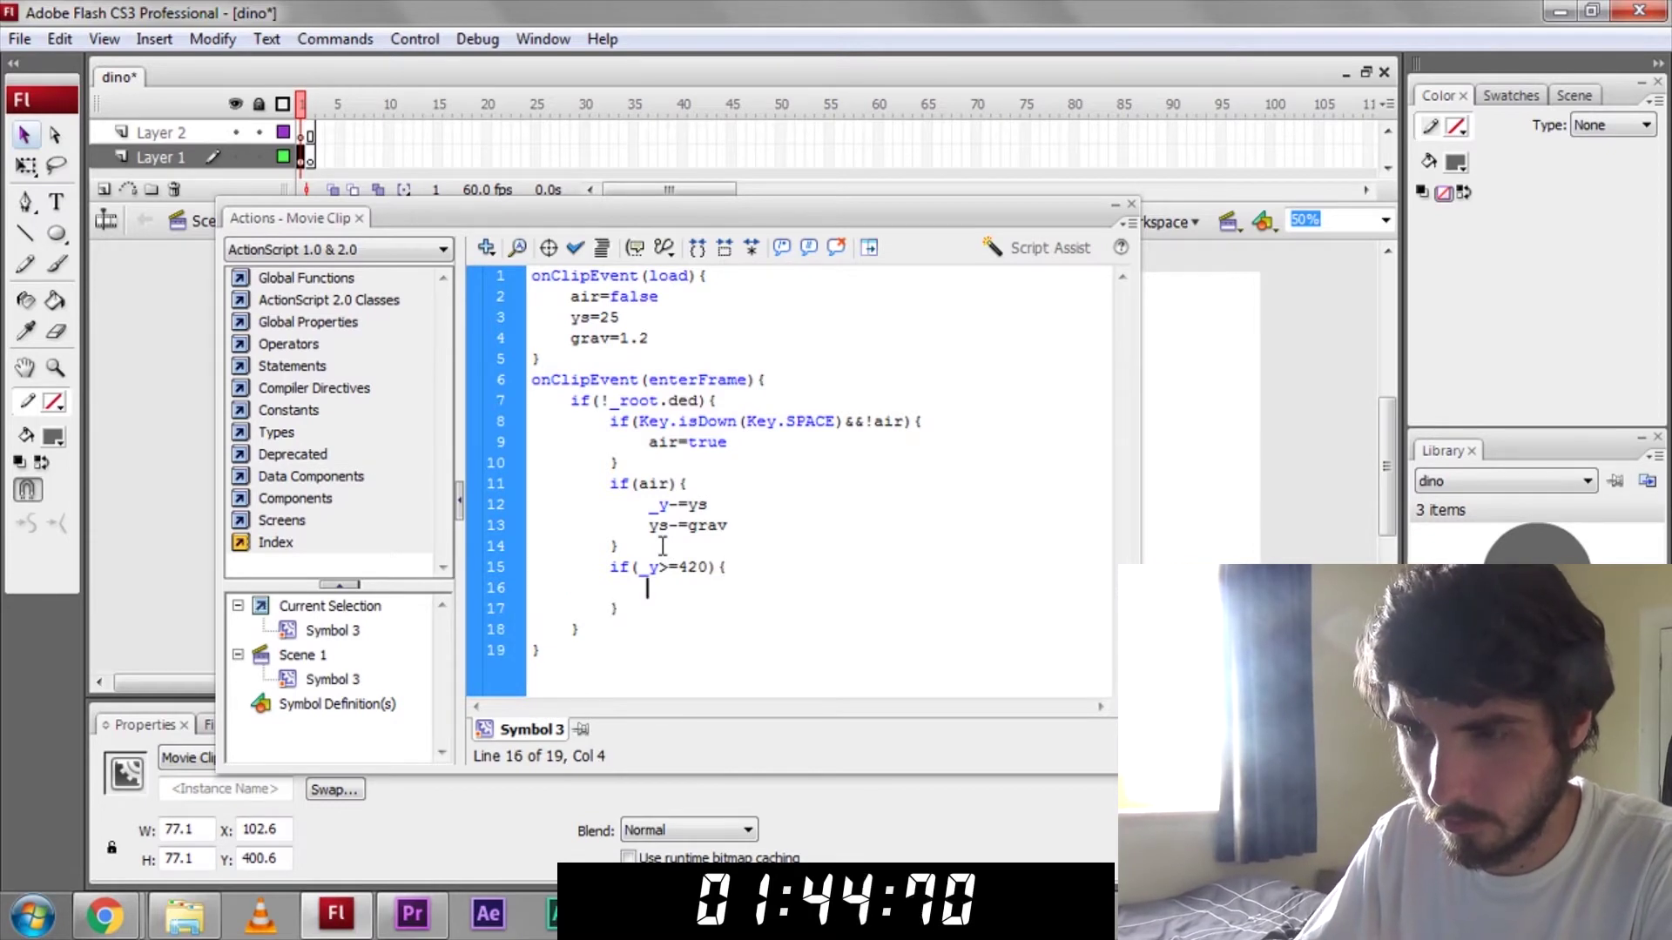
text(_y=420)
key(Return)
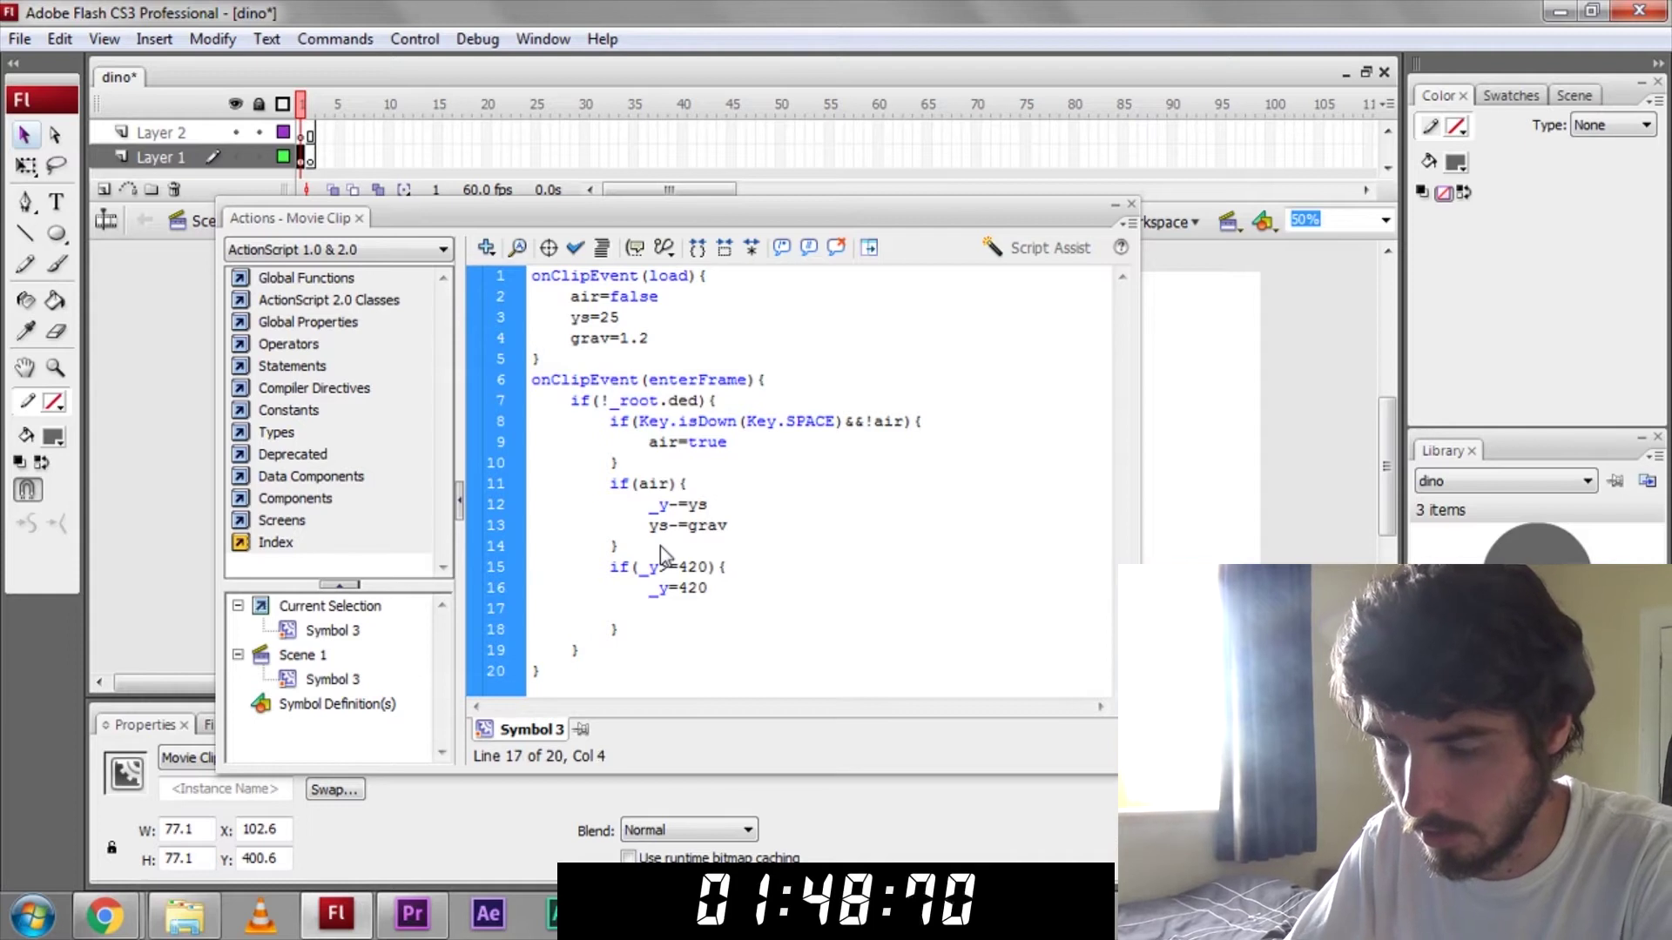
text(air=false)
key(Return)
text(ys=)
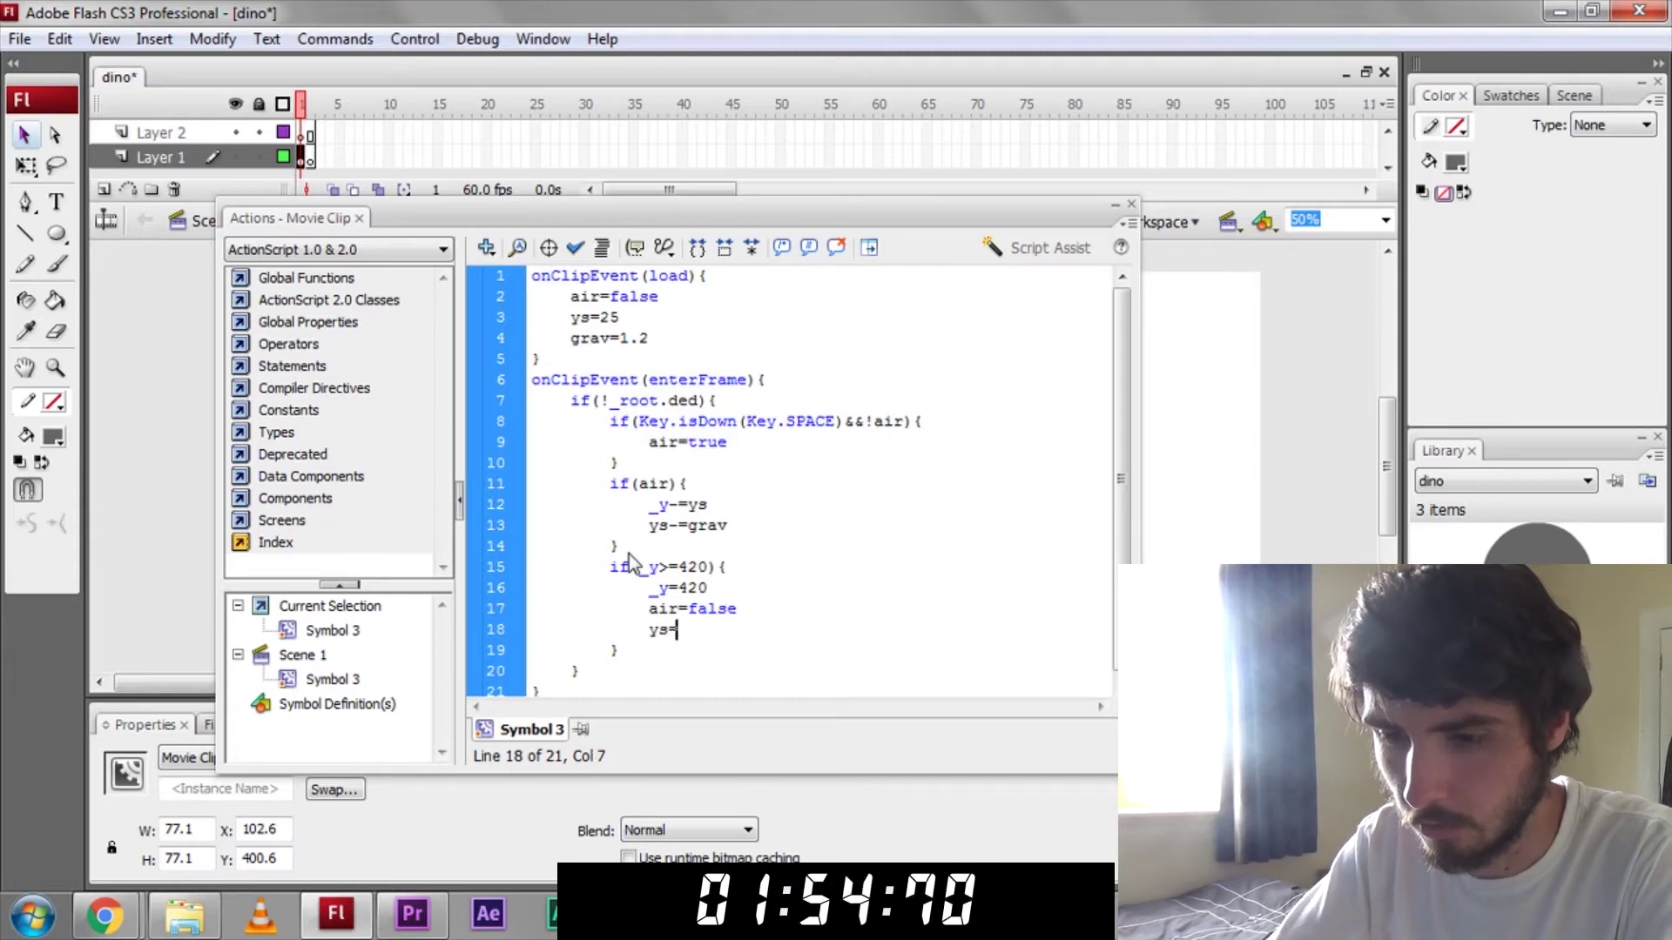
text(25)
- Copy the first six lines of the circle's script
key(F9)
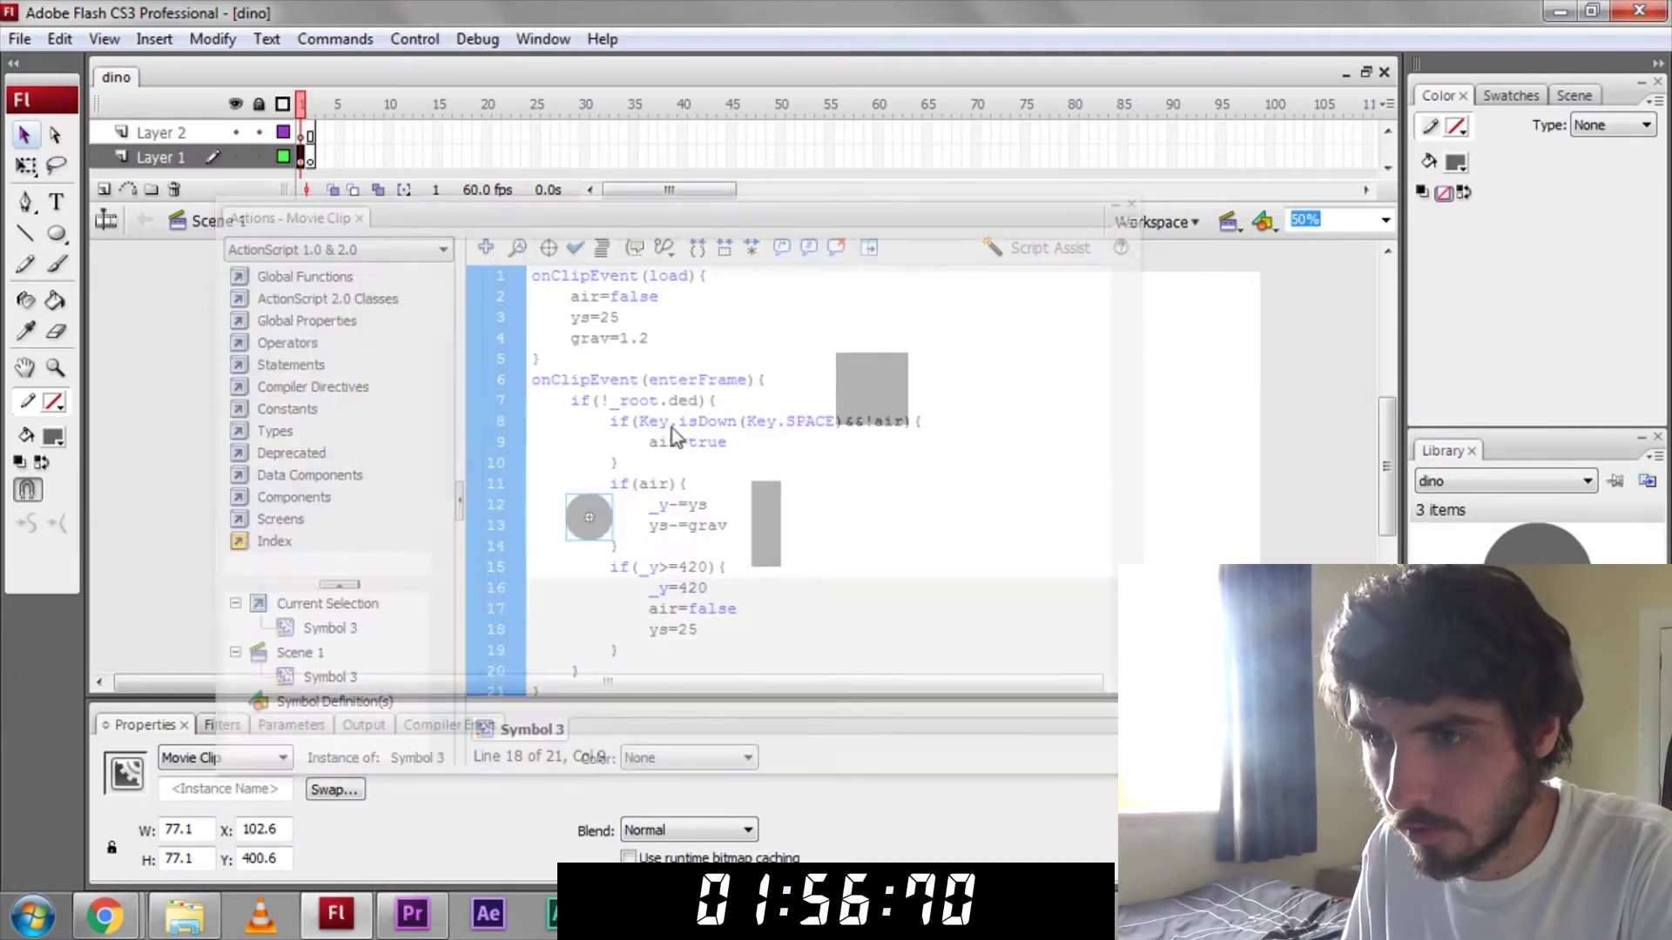
key(F9)
drag(729, 690, 487, 580)
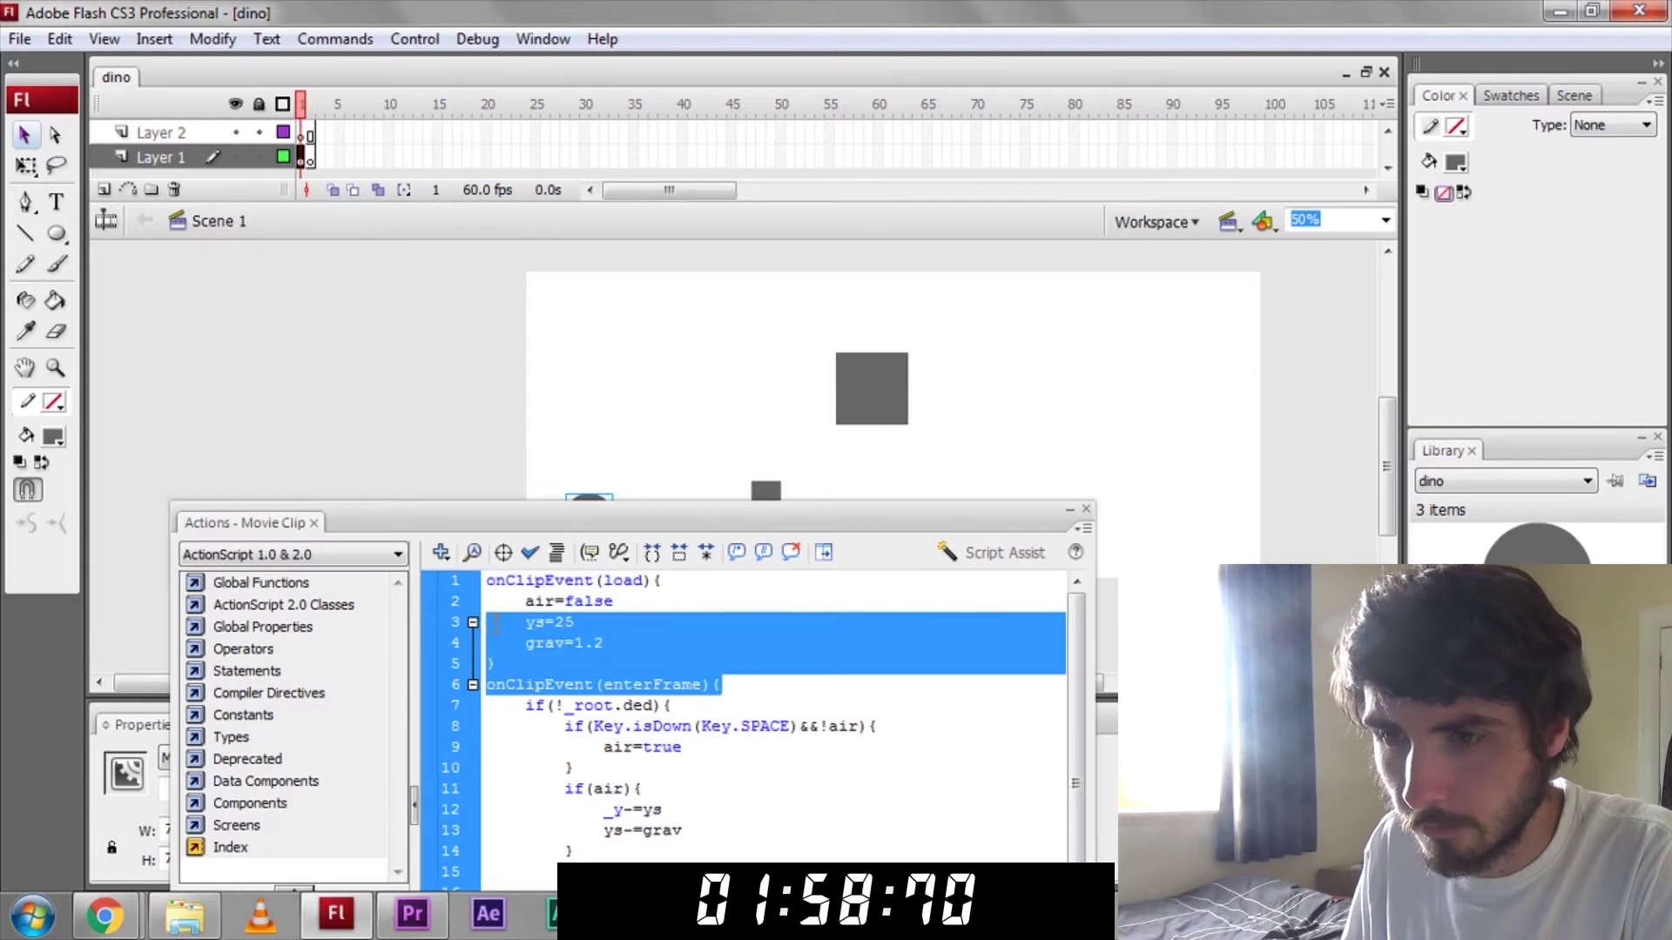
- Paste the copied opening lines into the tall obstacle clip's script
click(765, 489)
text(onClipEvent(load){ 	air=false 	ys=25 	grav=1.2 } onClipEvent(enterFrame){)
key(F9)
key(F9)
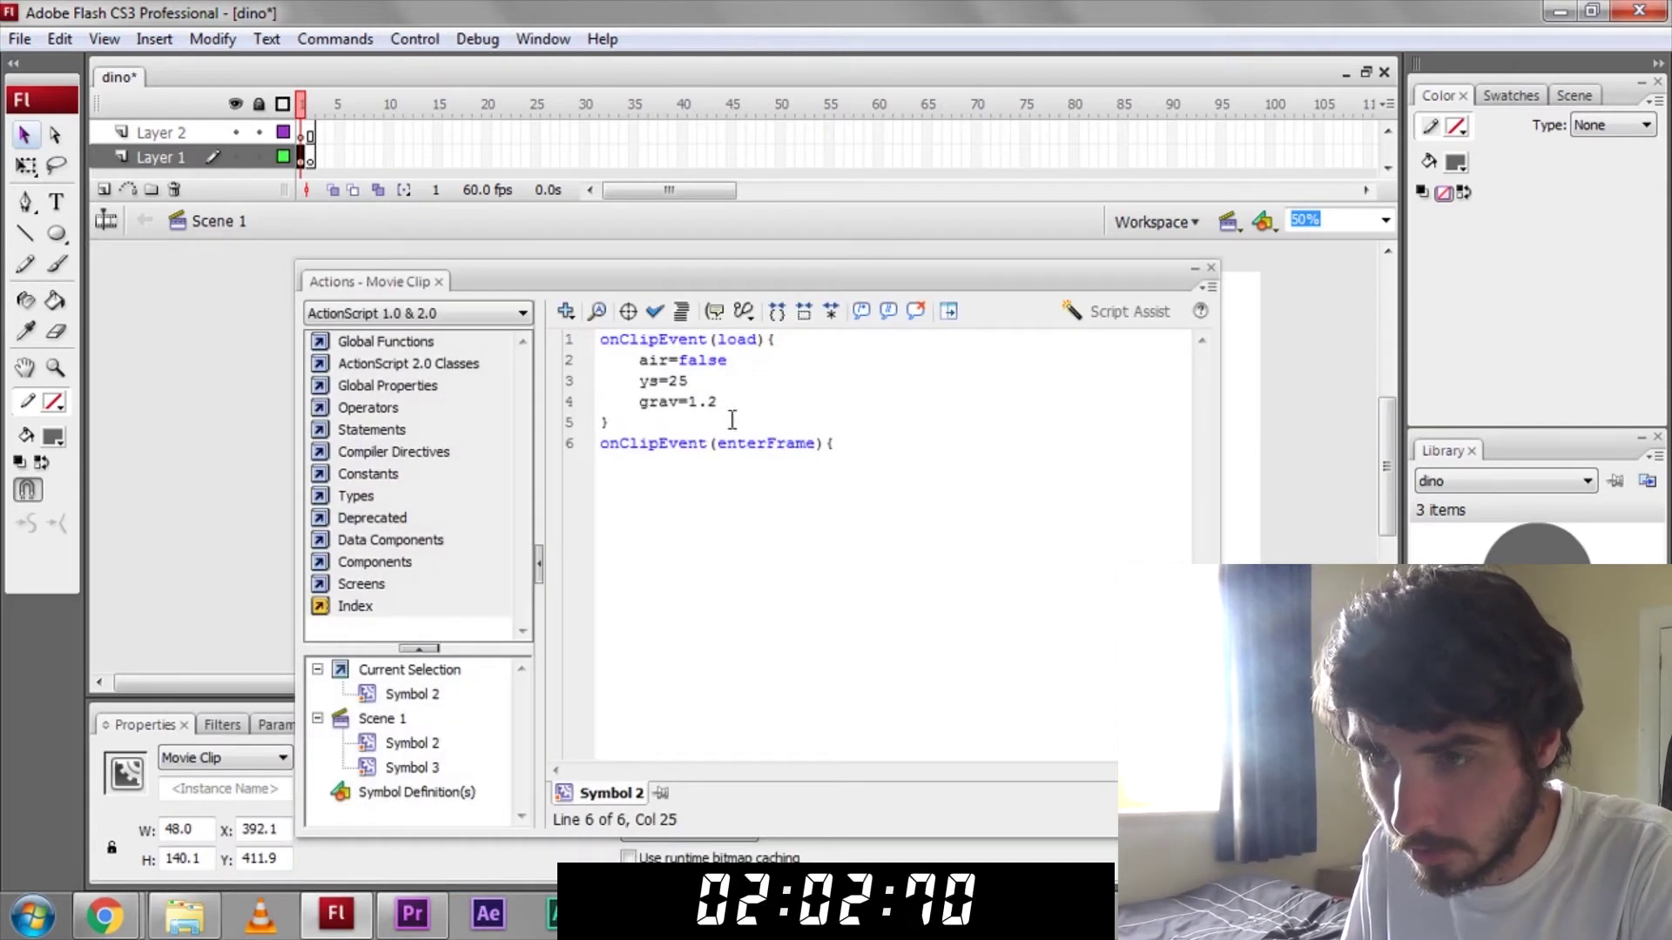
- Replace load variables with _x=1220, i=0, tmr=0, gotoAndStop(random(6)+1), and open enterFrame
drag(641, 422, 624, 361)
click(675, 380)
text(_x=1220)
key(Return)
text(i=0)
key(Return)
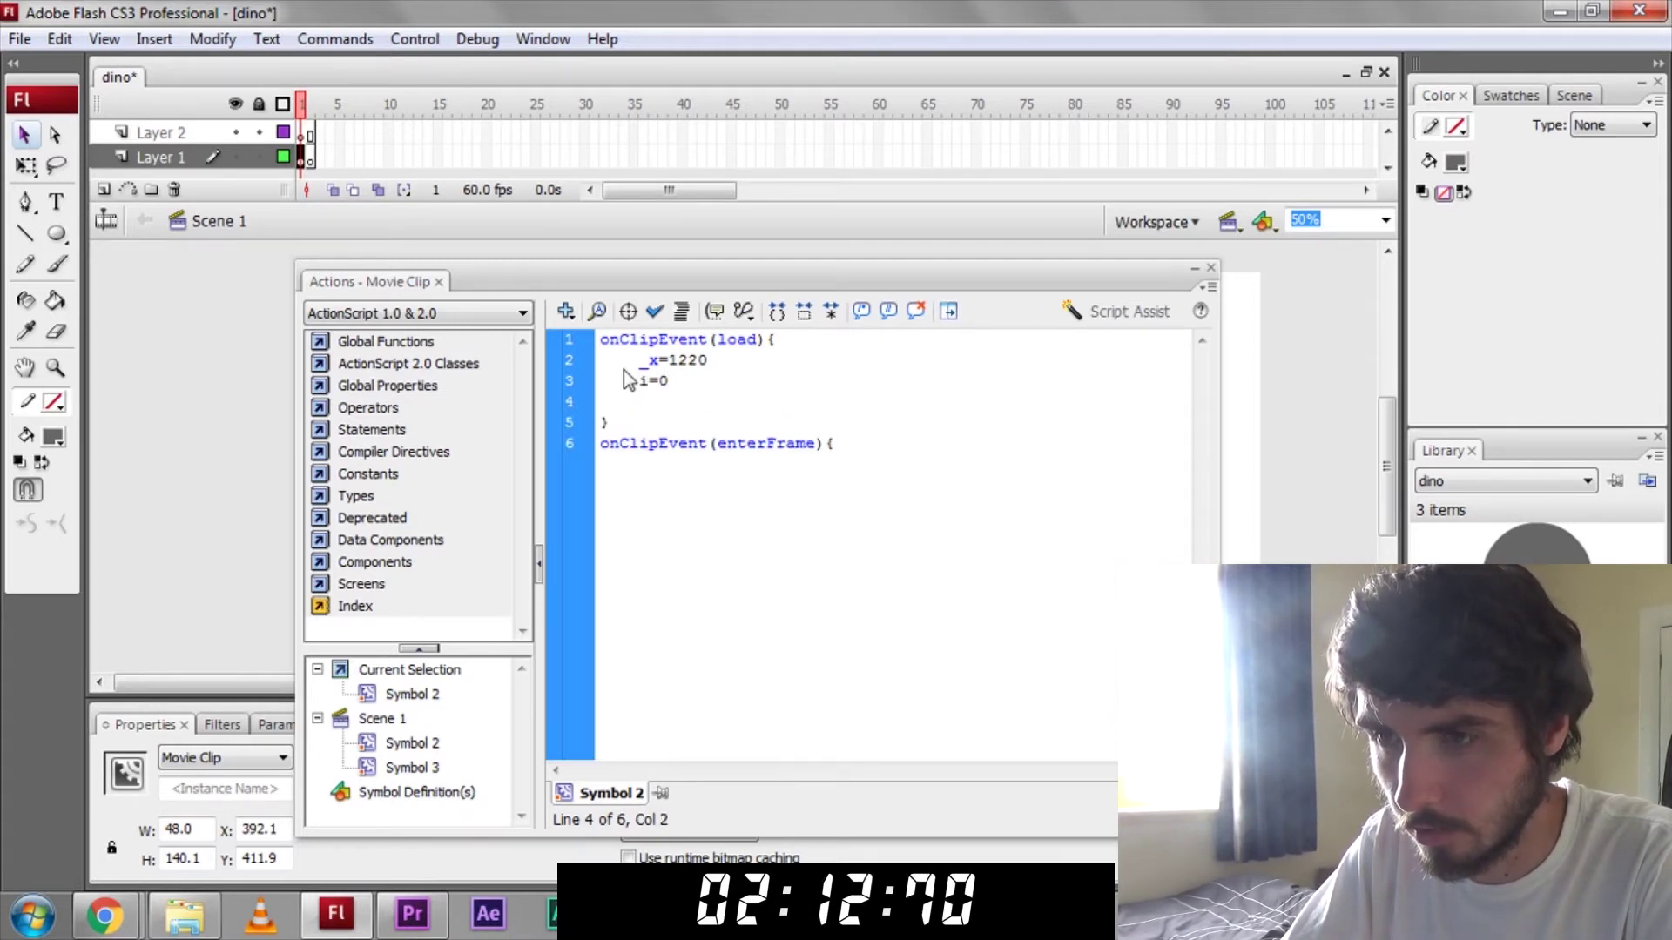
text(tmr=0)
key(Return)
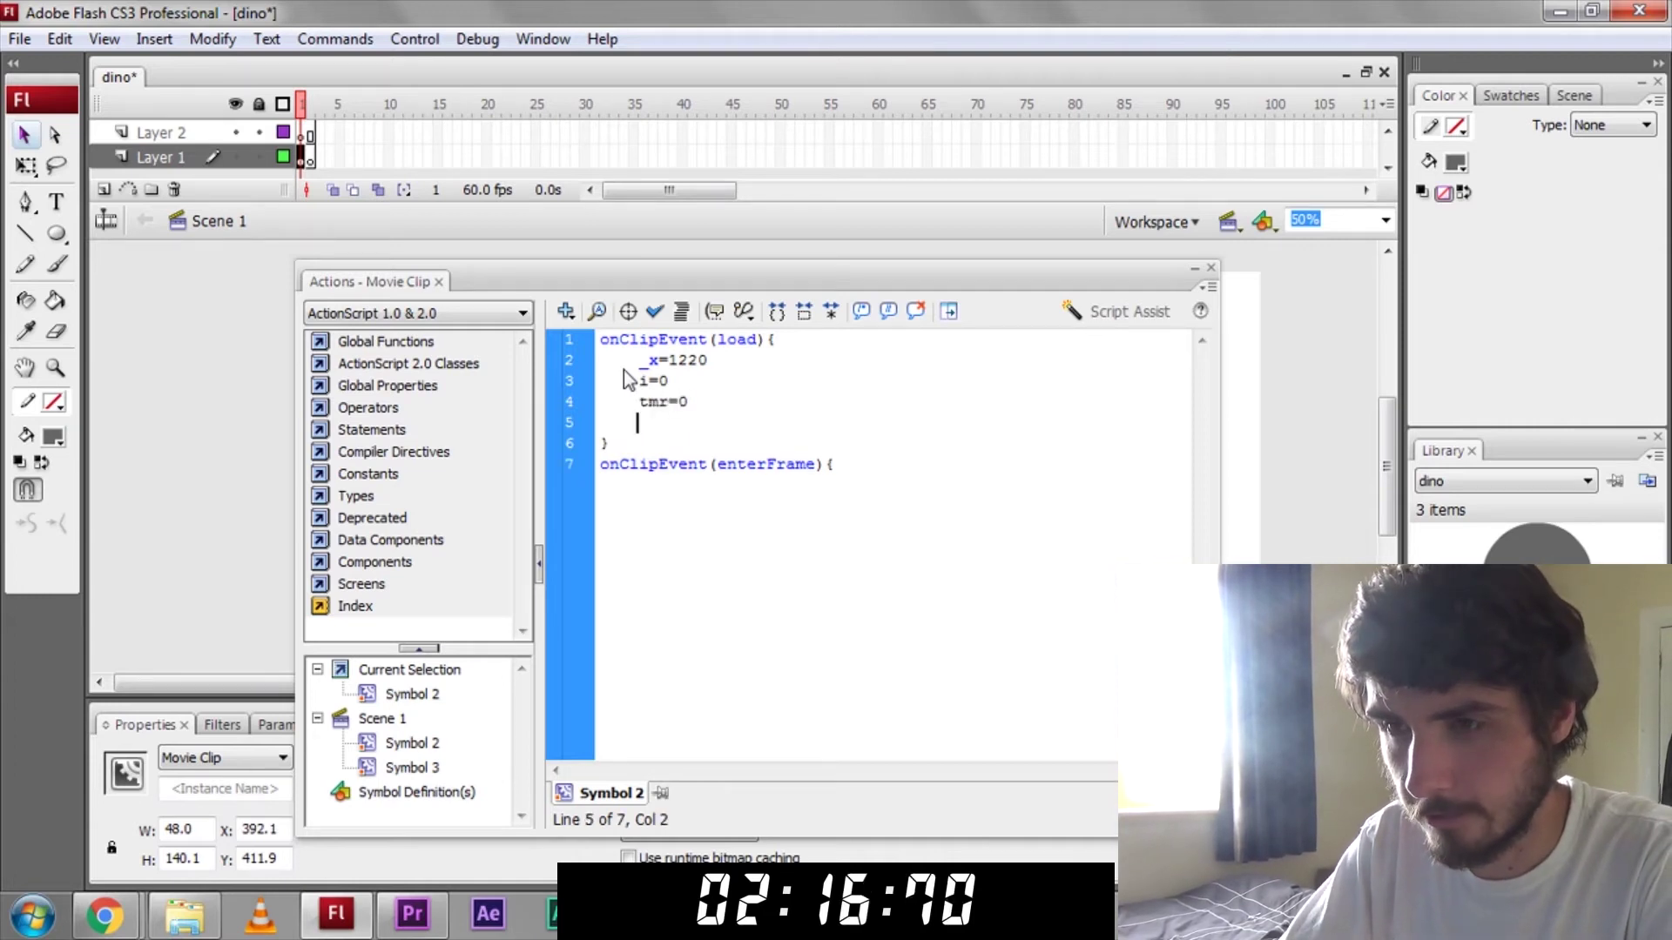
text(gotoANd)
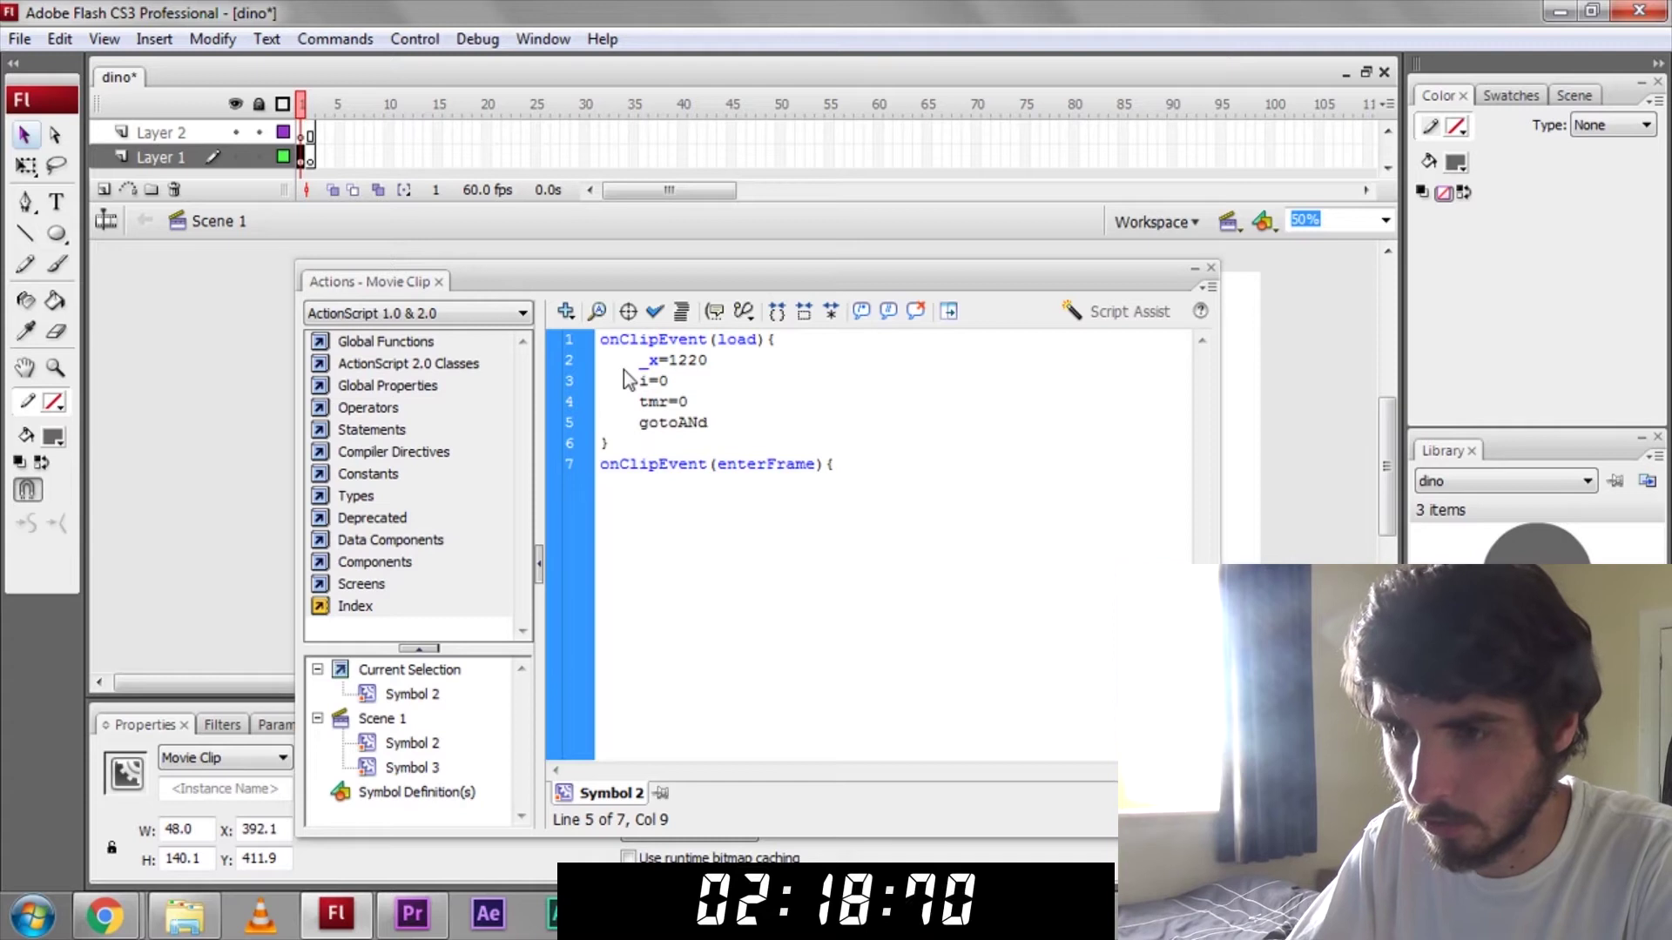
key(BackSpace)
key(BackSpace)
text(ndStop)
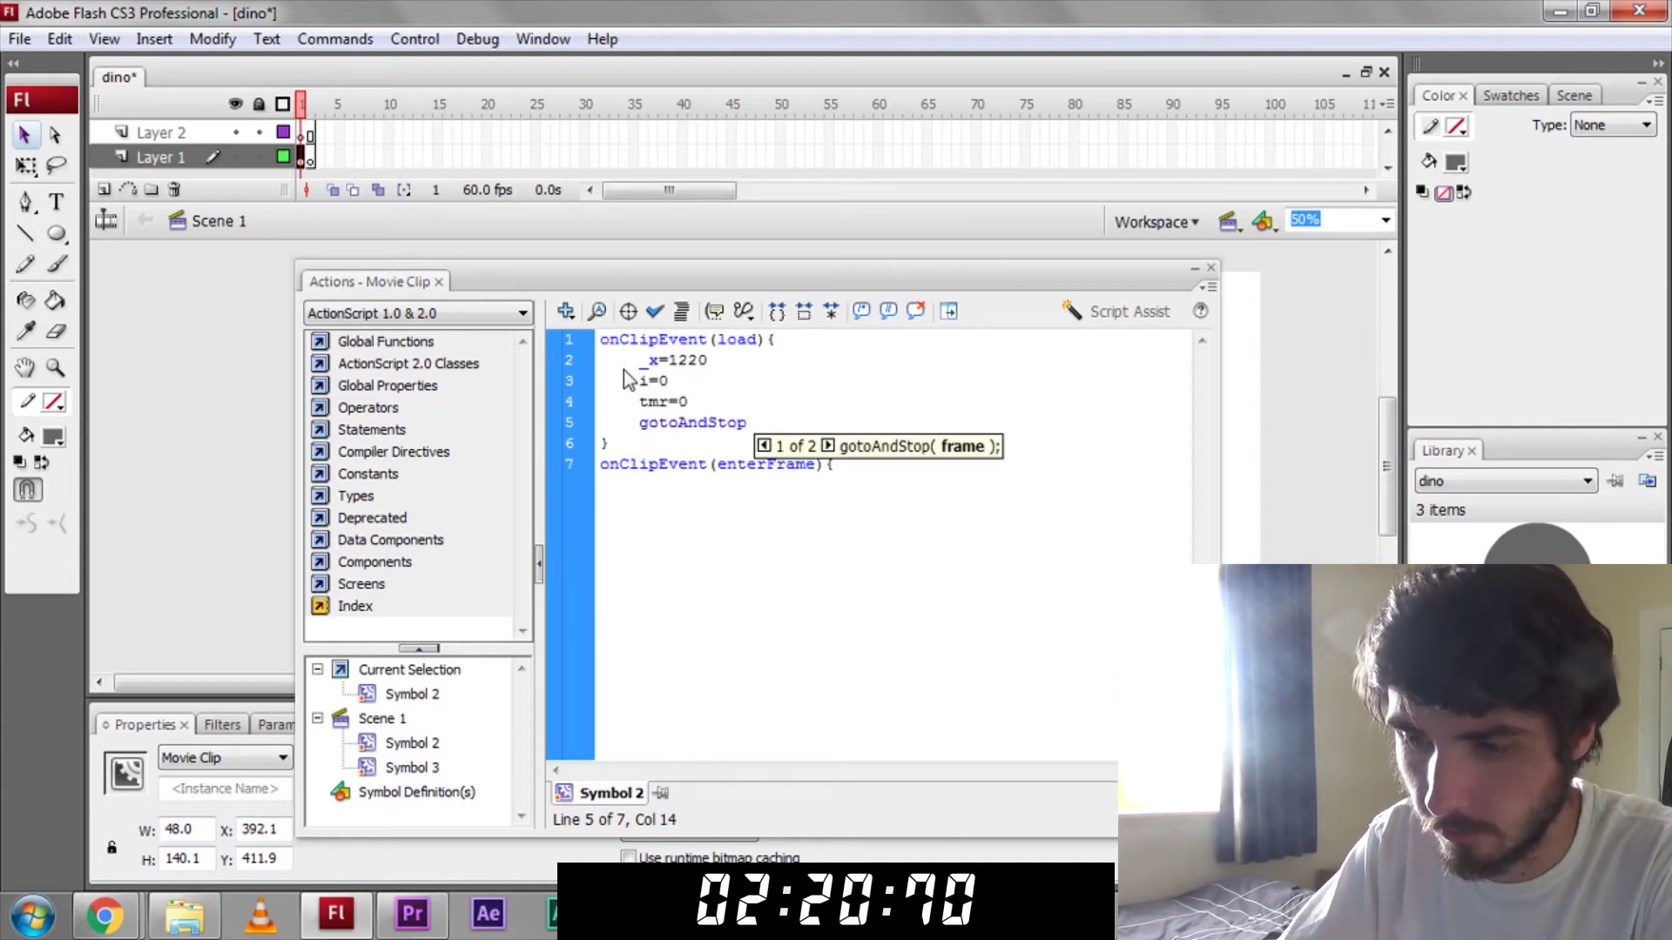
text((rendom)
text((6)))
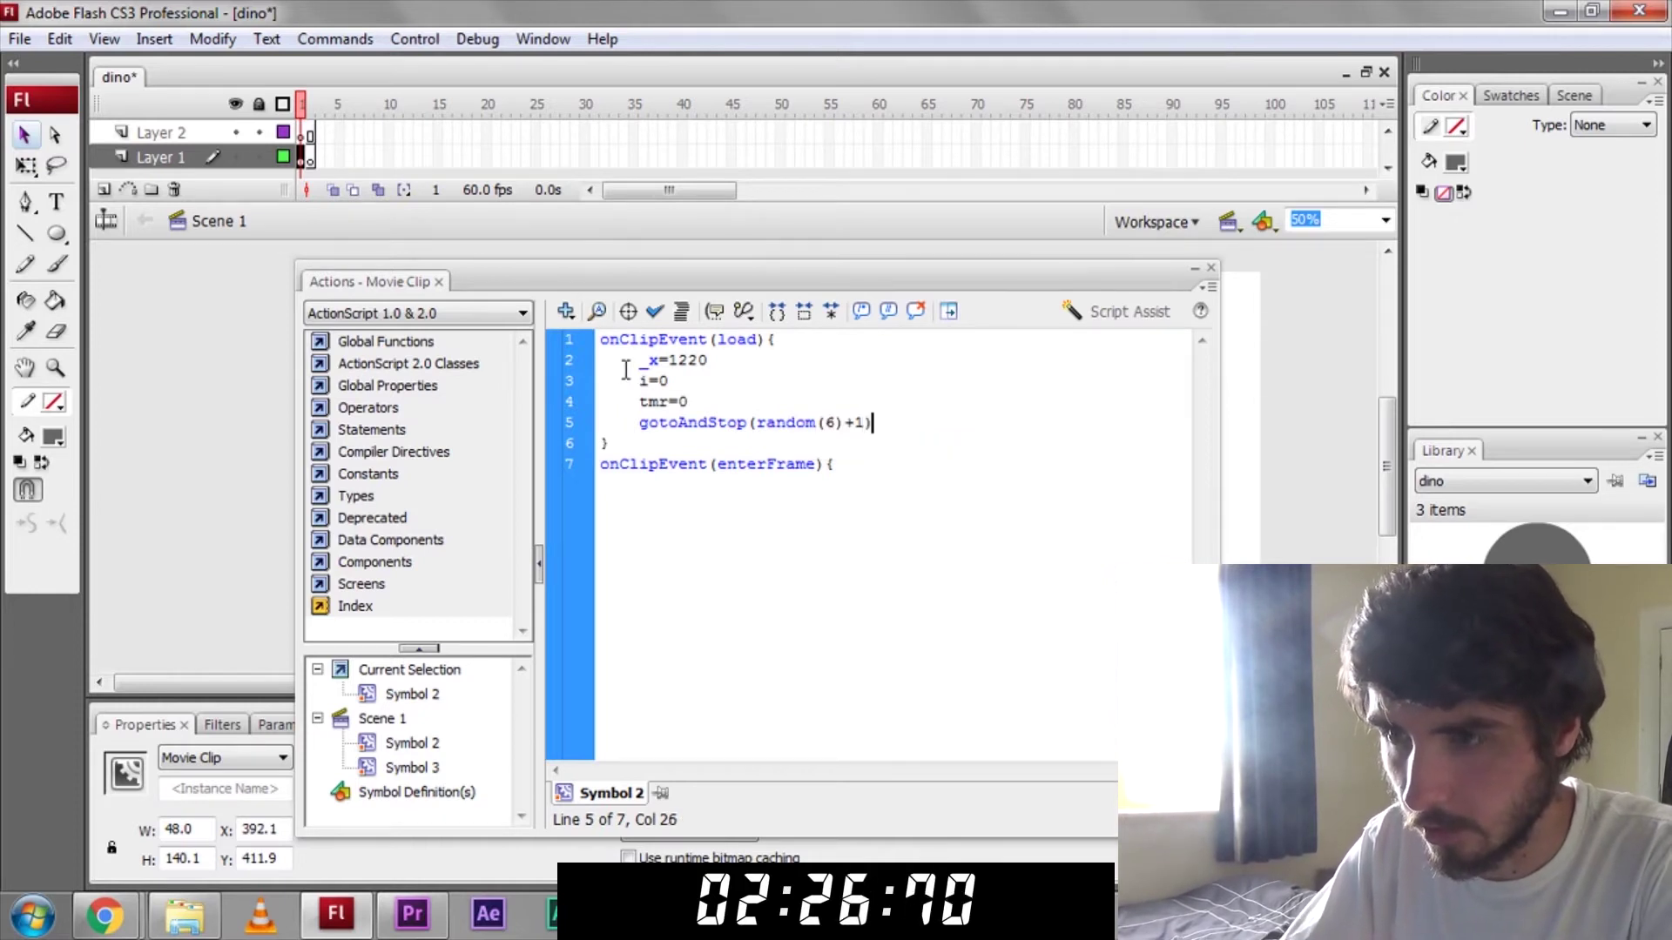
click(869, 471)
key(Return)
key(Return)
text(})
- When ded is true, remove the clip and make res visible
key(Up)
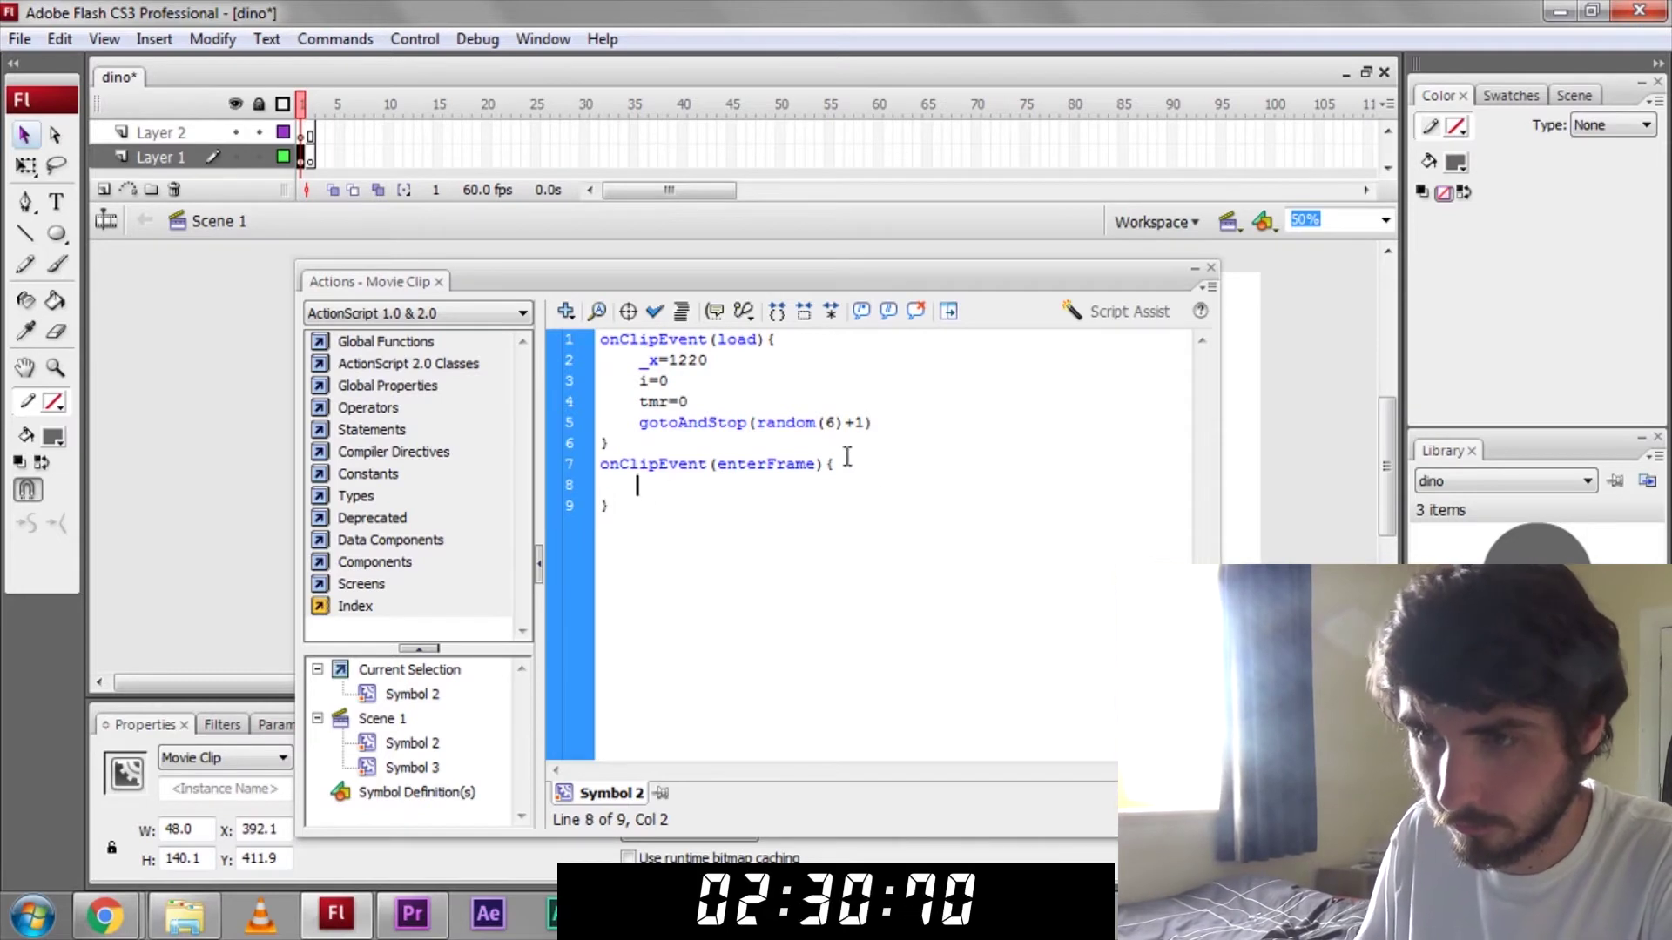
text(()
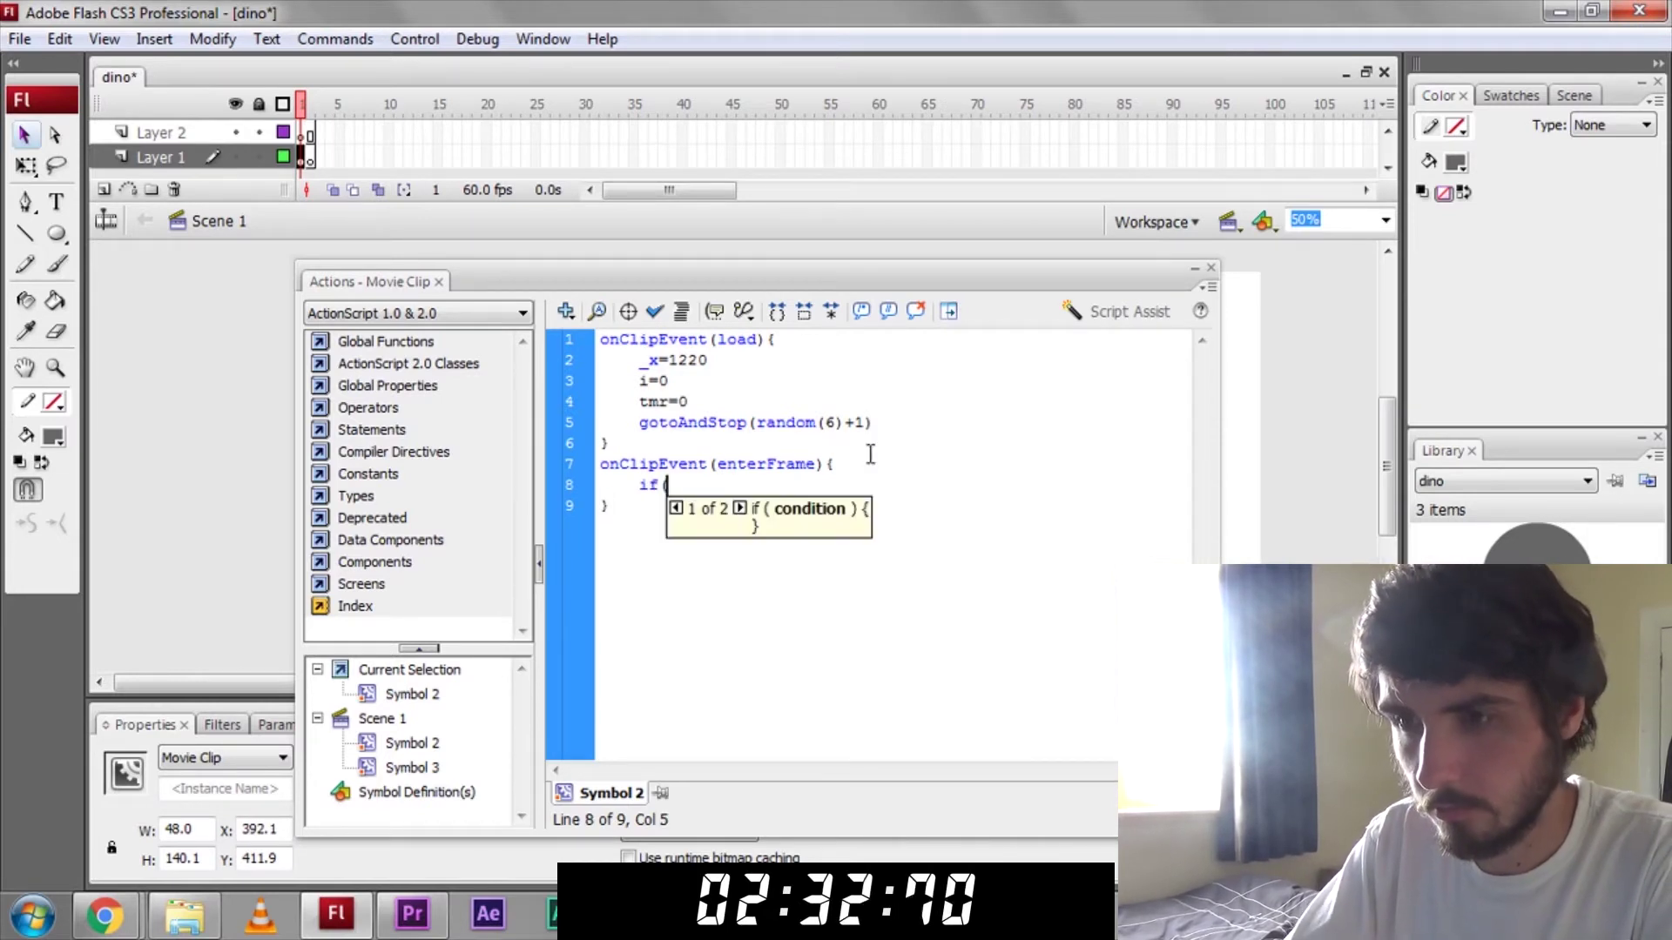
text( rc)
text(.ded))
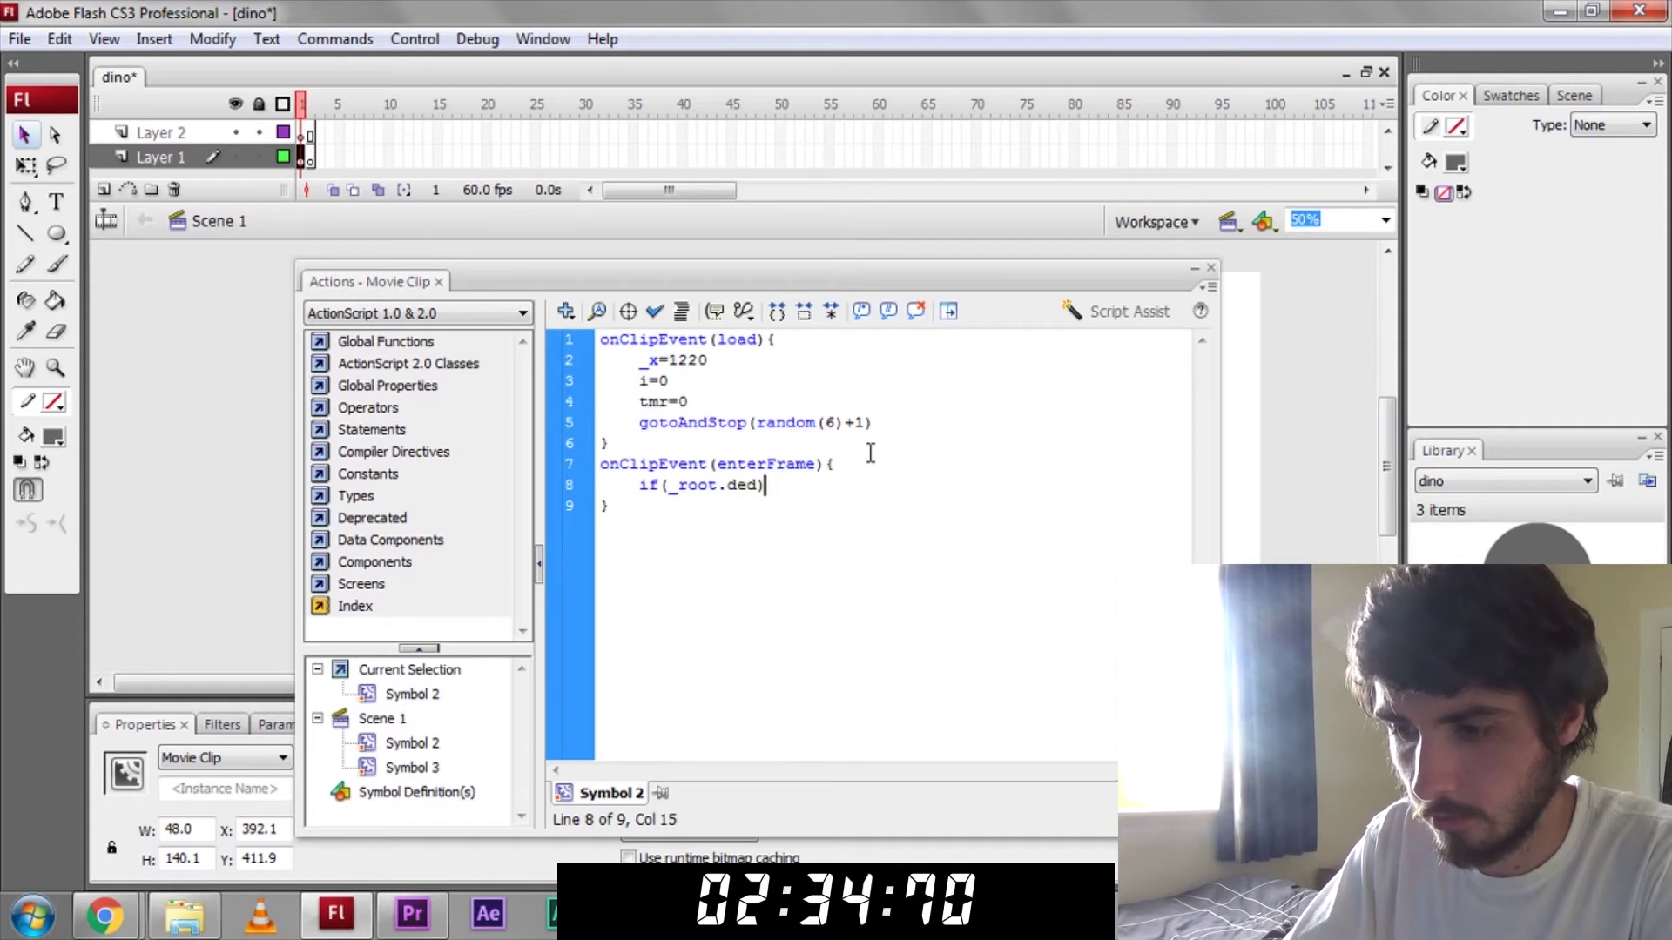
key(Return)
key(Return)
text(})
key(Up)
key(Tab)
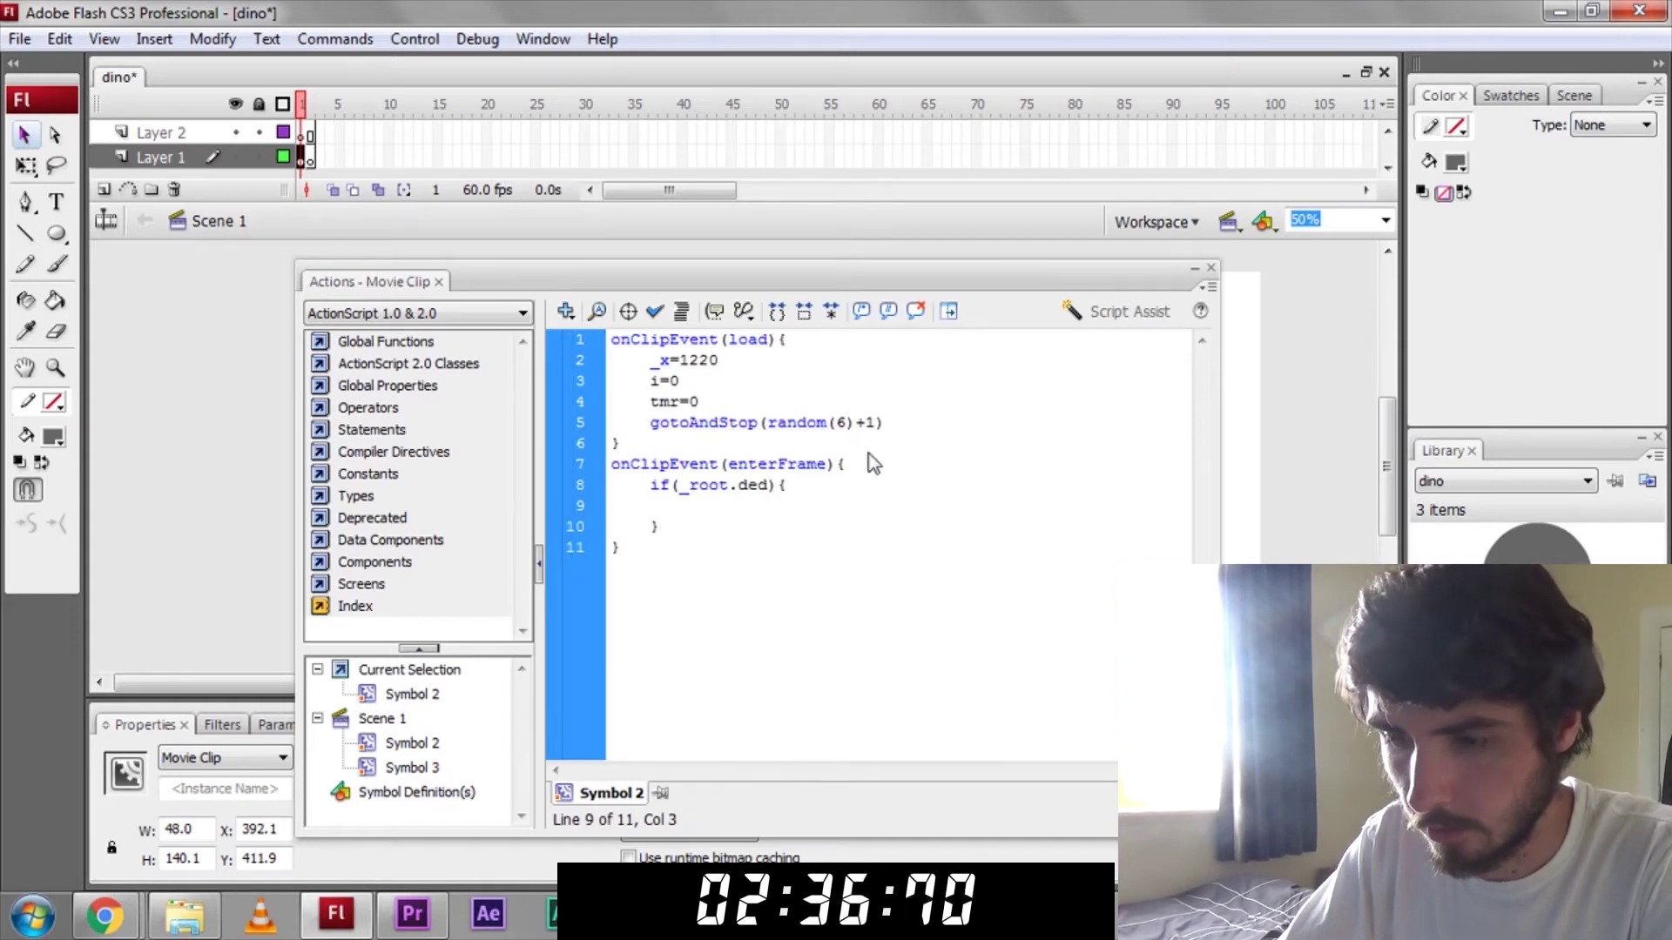
text(_root.res._v)
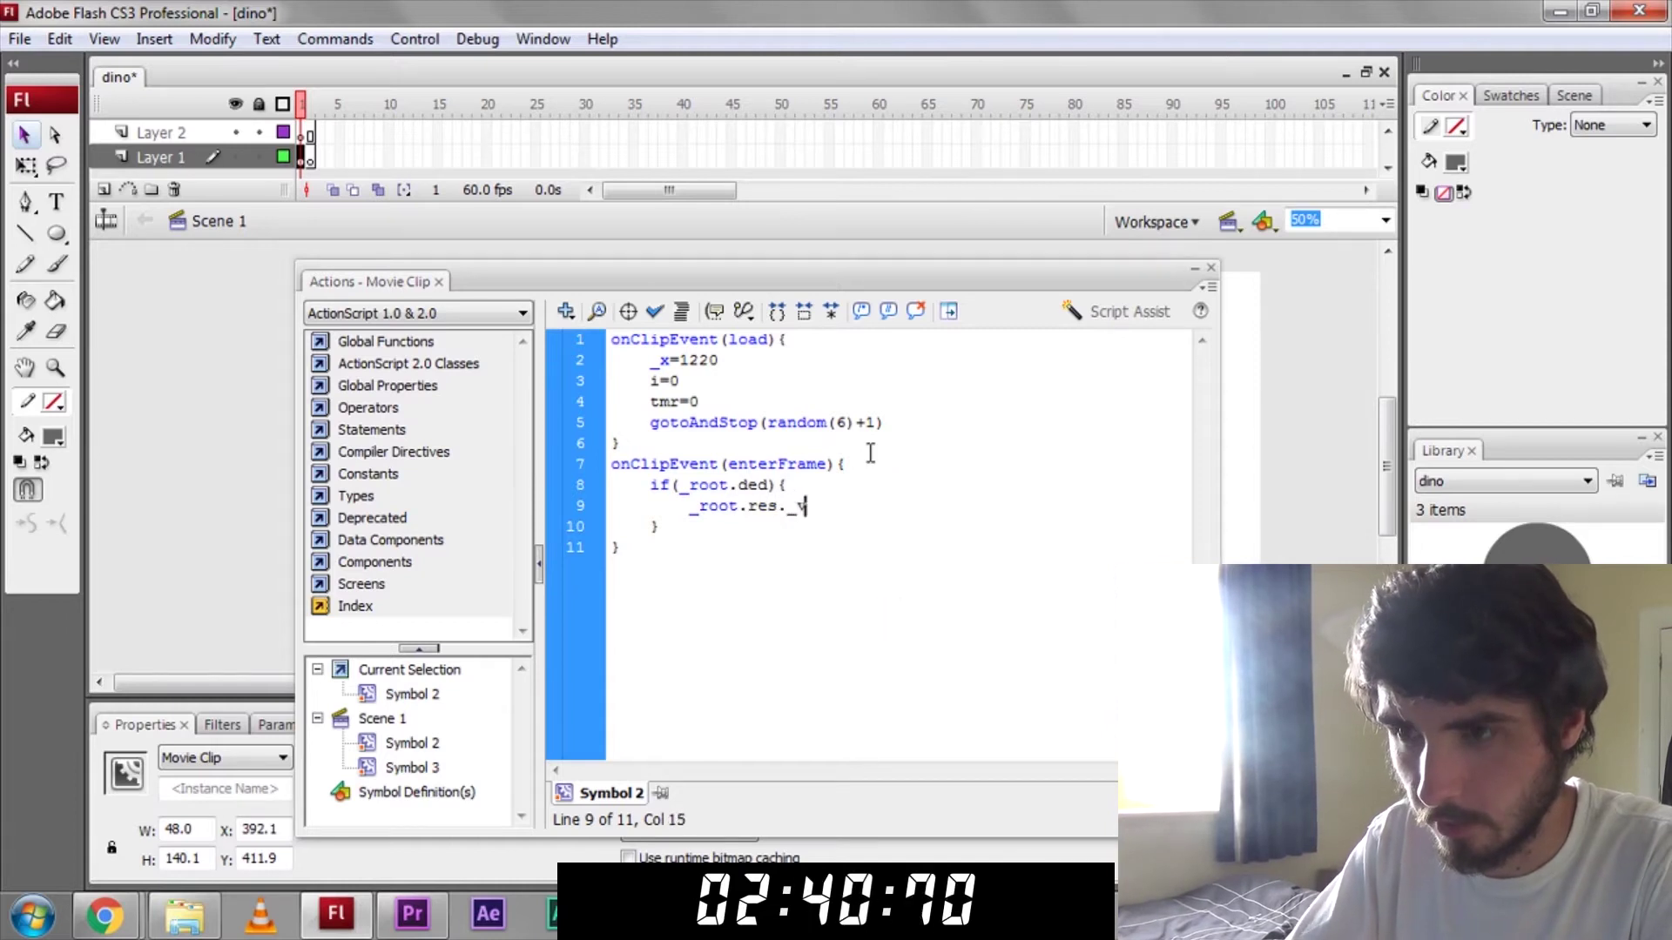
text(isible=true)
key(Return)
text(removeMovie)
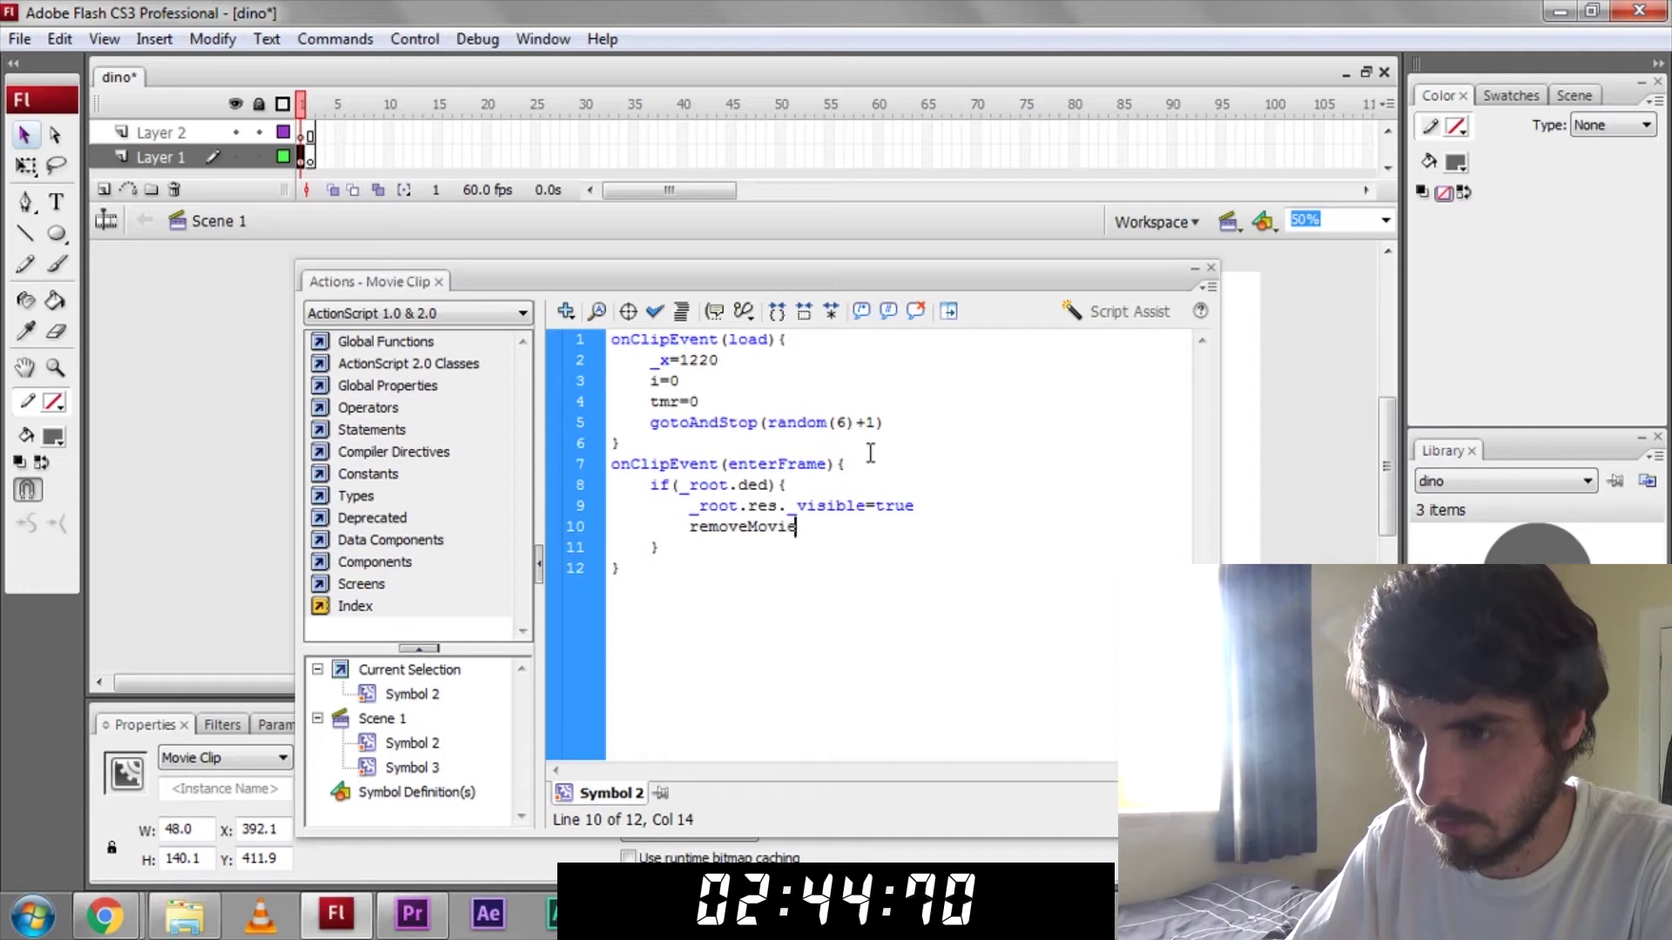
text(Clip(t)
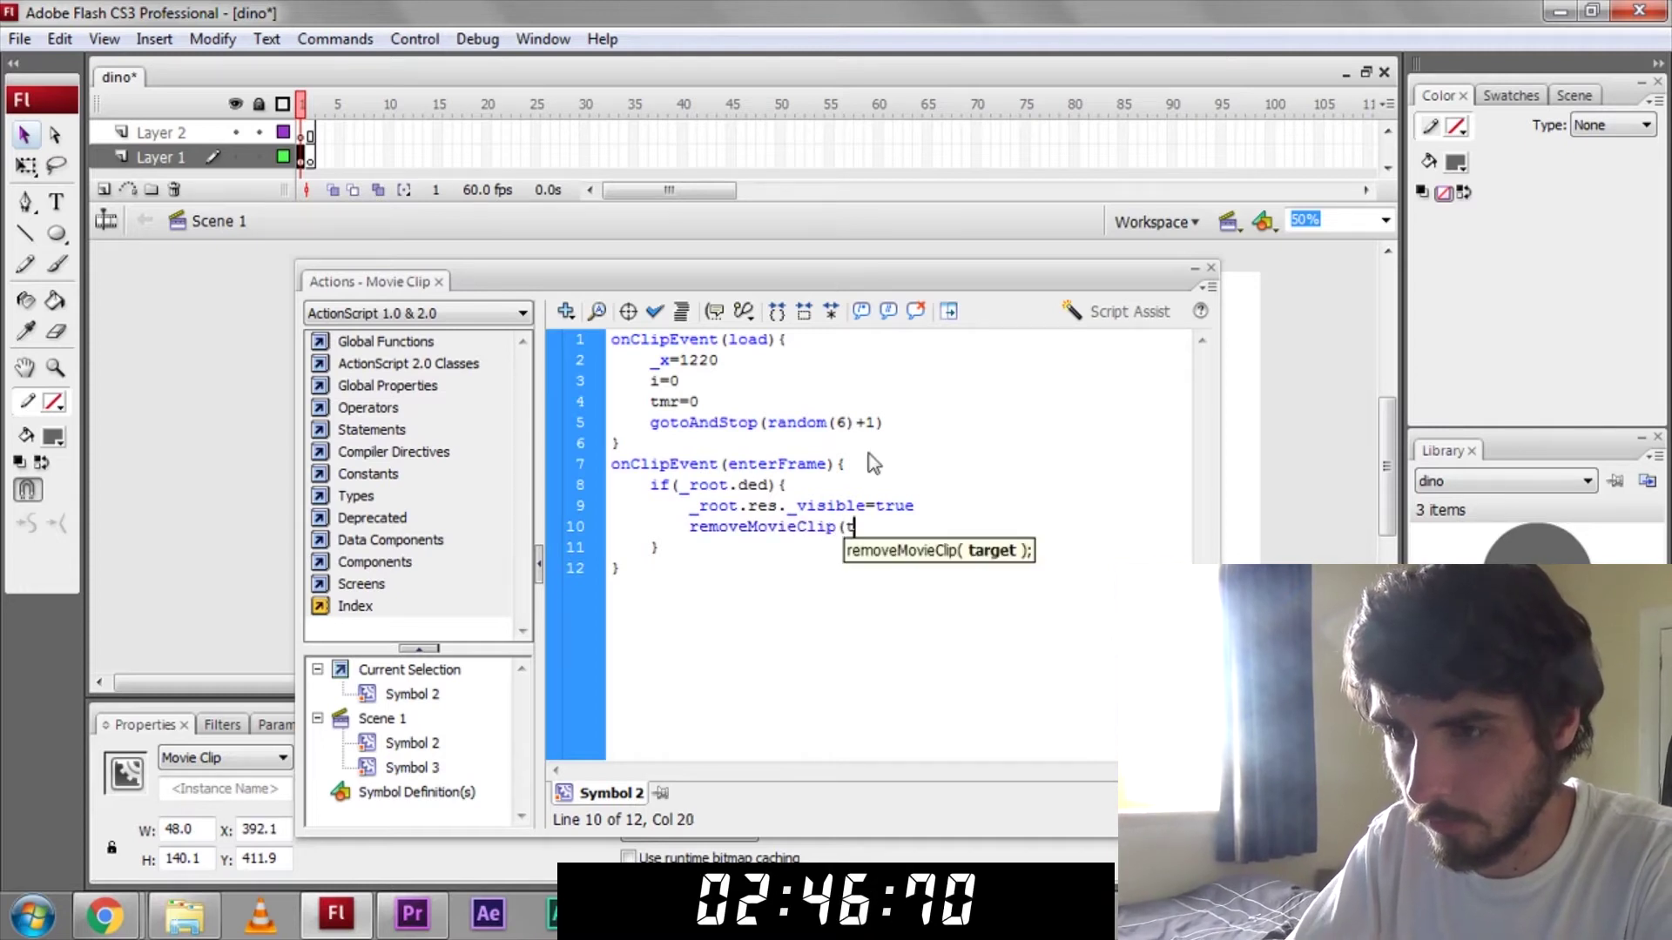
text(his);)
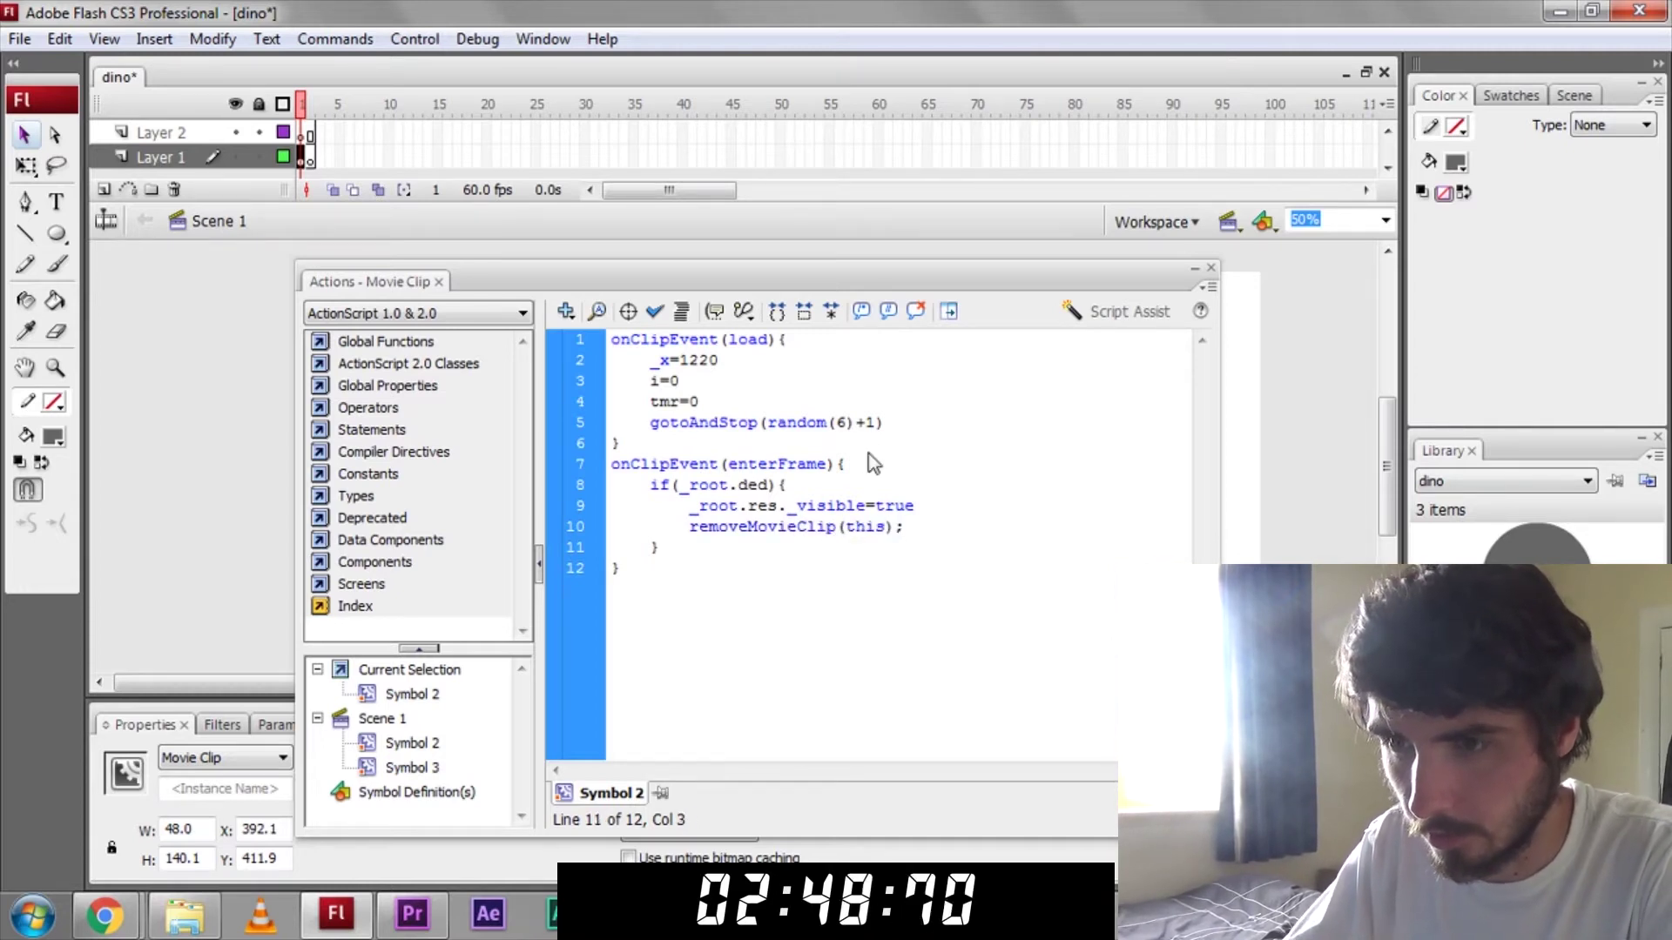
key(Return)
- Add an else branch incrementing tmr and begin the if(tmr>tm check
key(BackSpace)
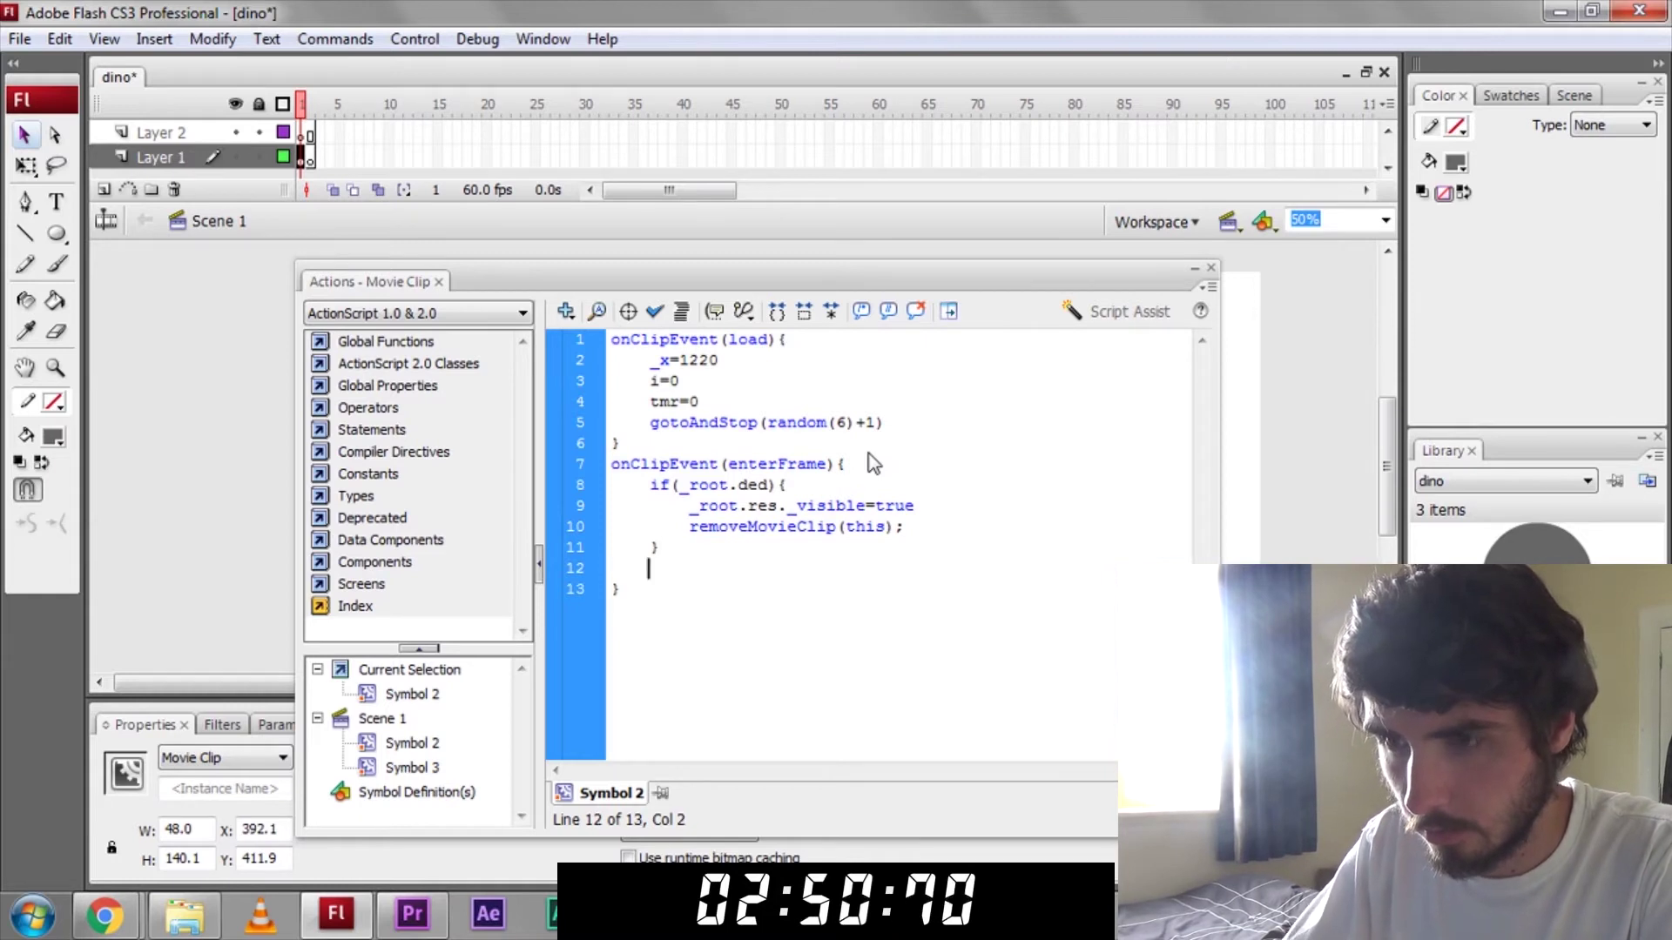
key(BackSpace)
text(else{)
key(Return)
key(Return)
text(})
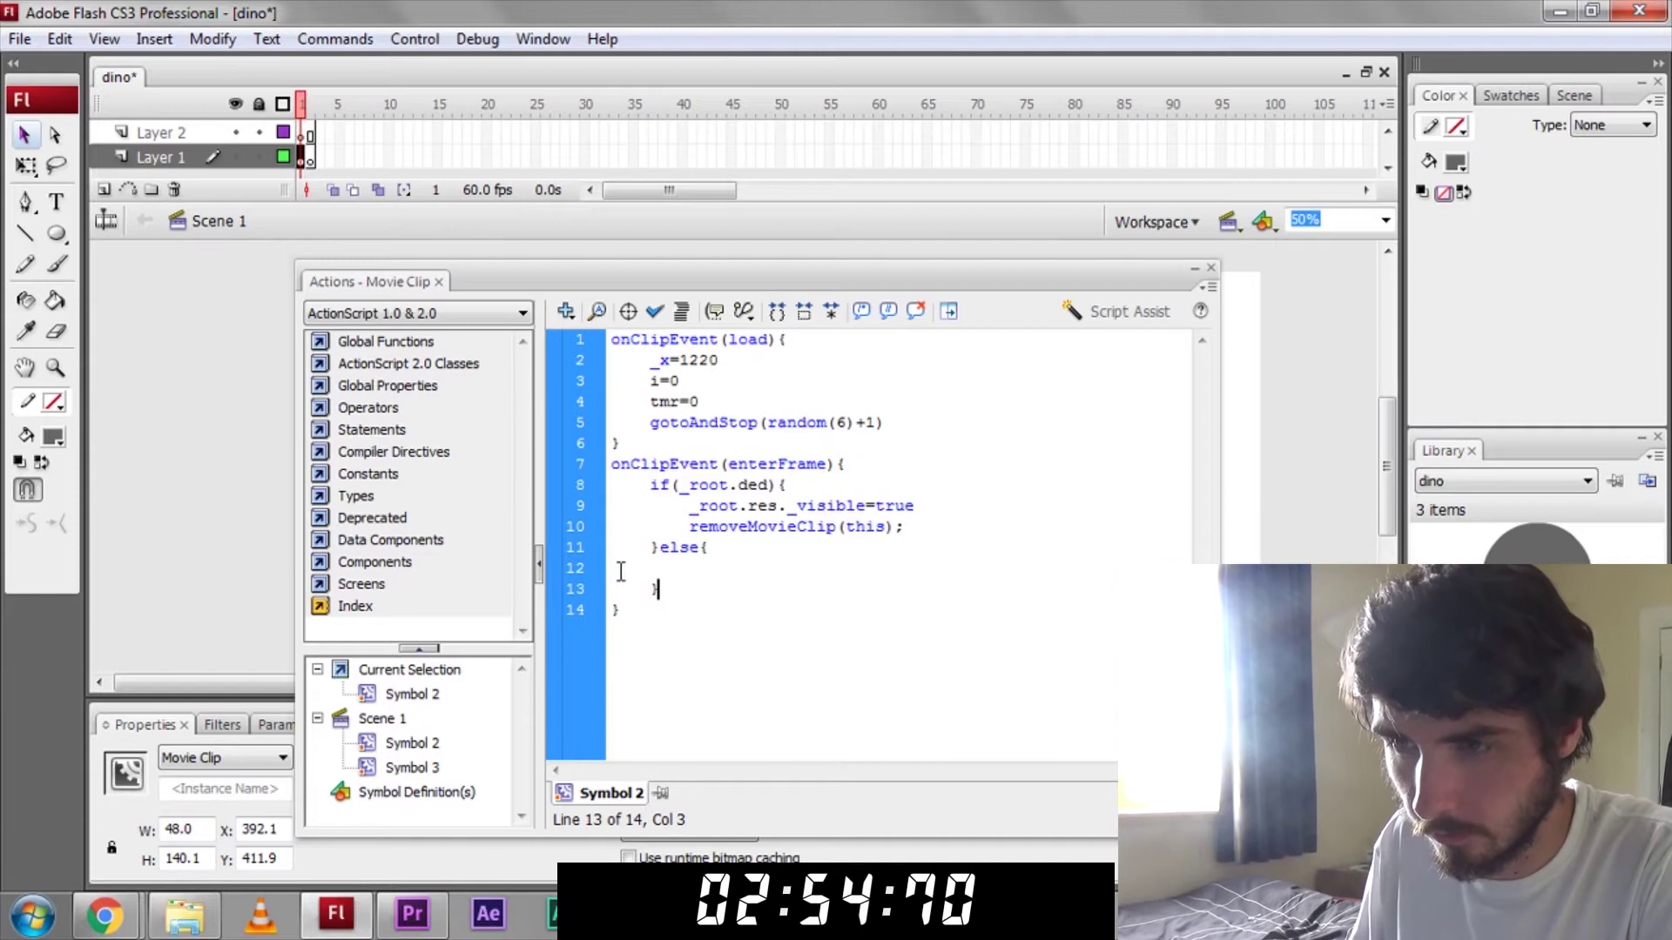
click(867, 559)
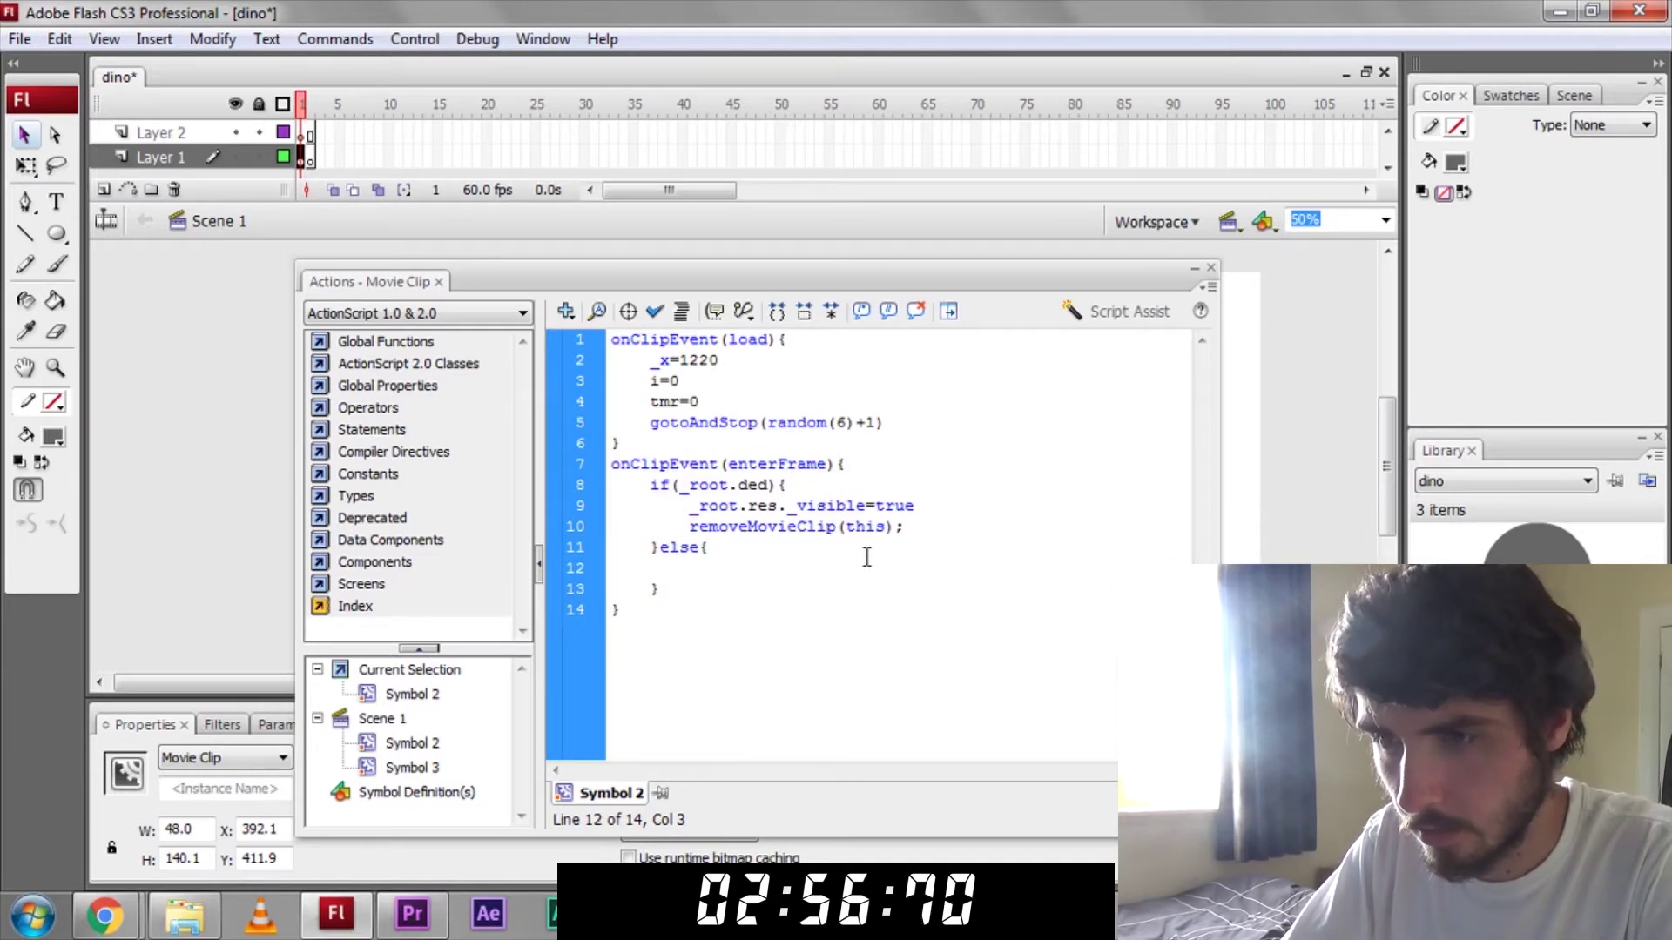
text(tmr++)
key(Return)
text(if(tmr>tm)
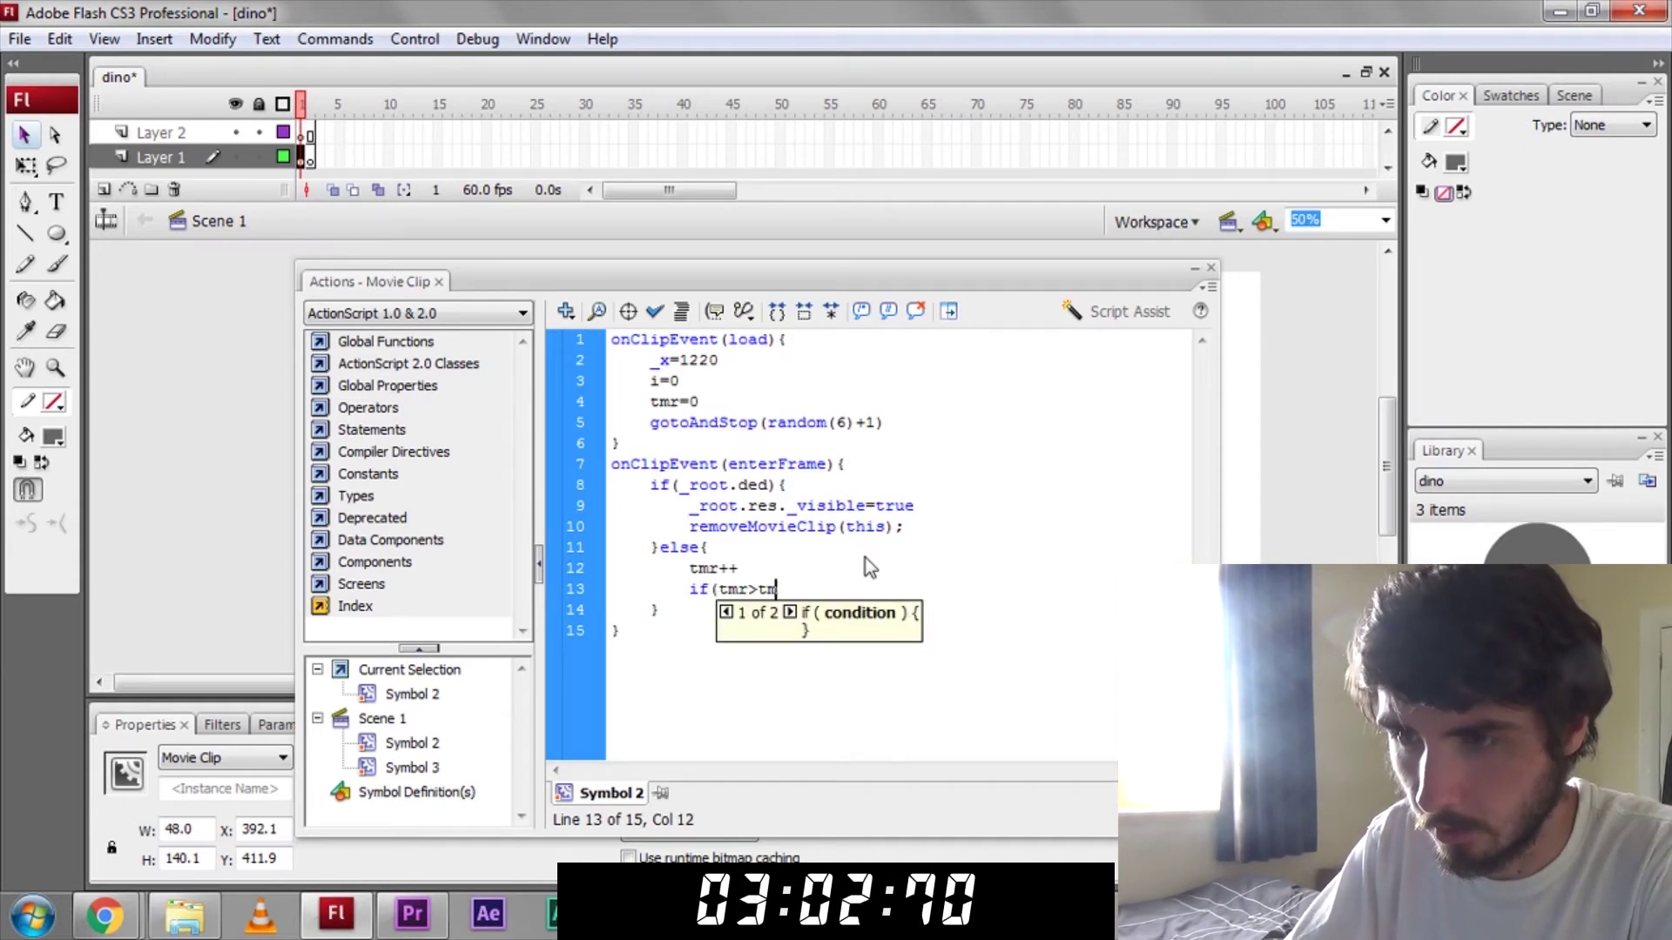
text( &&)
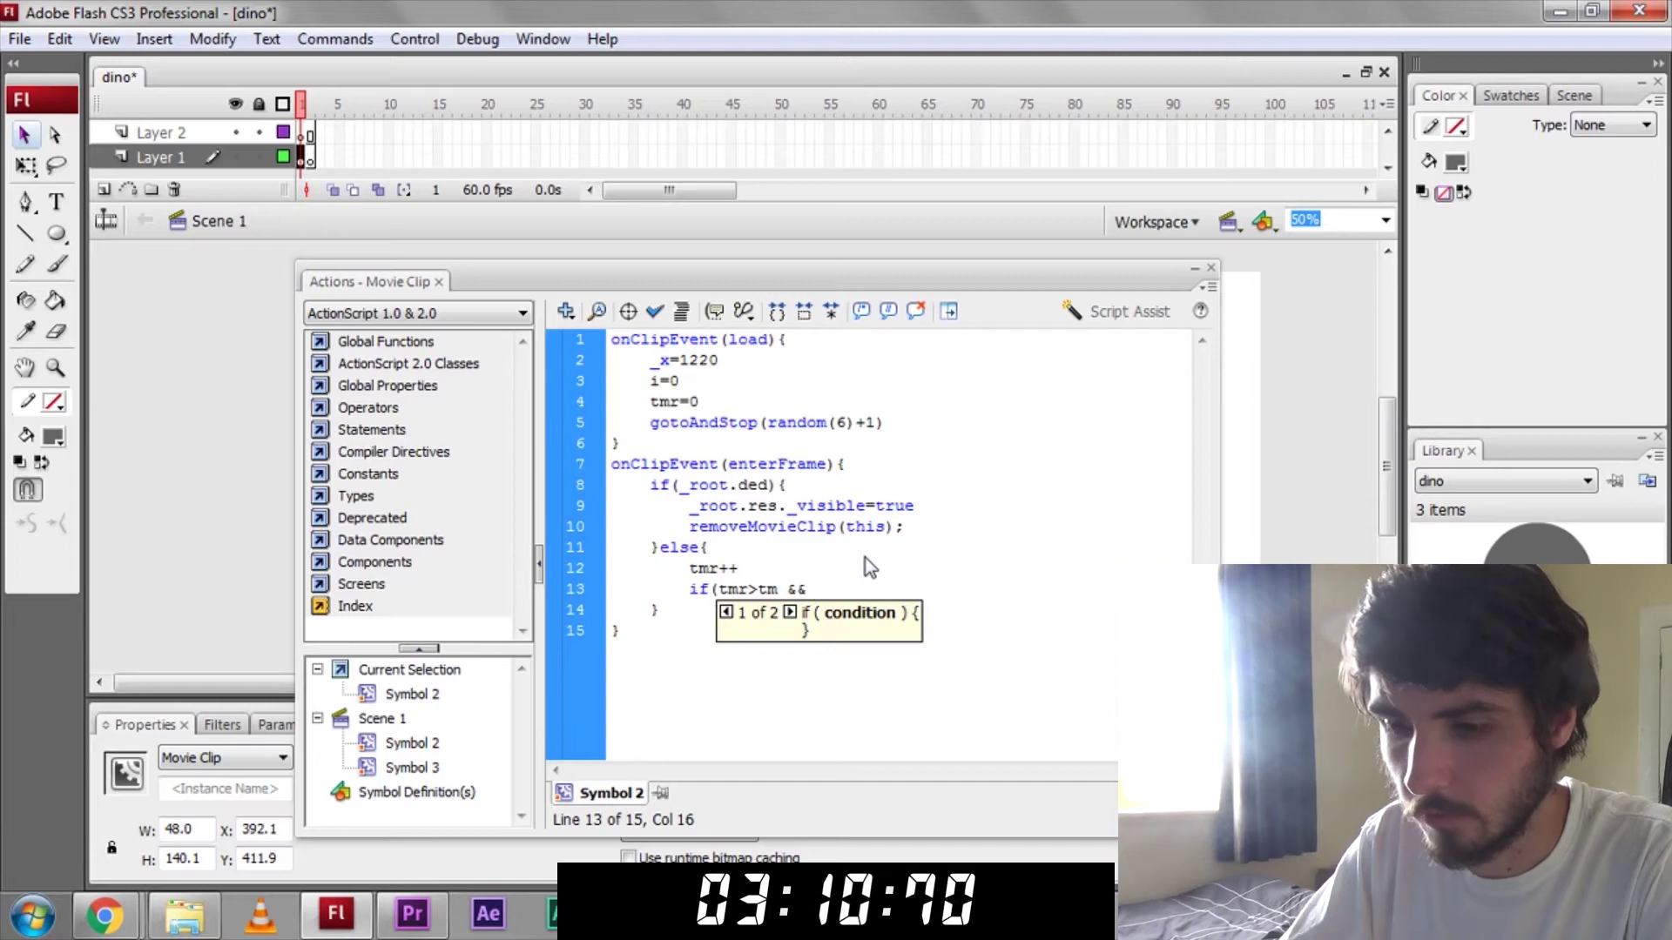
text(_r)
text(ame=="en)
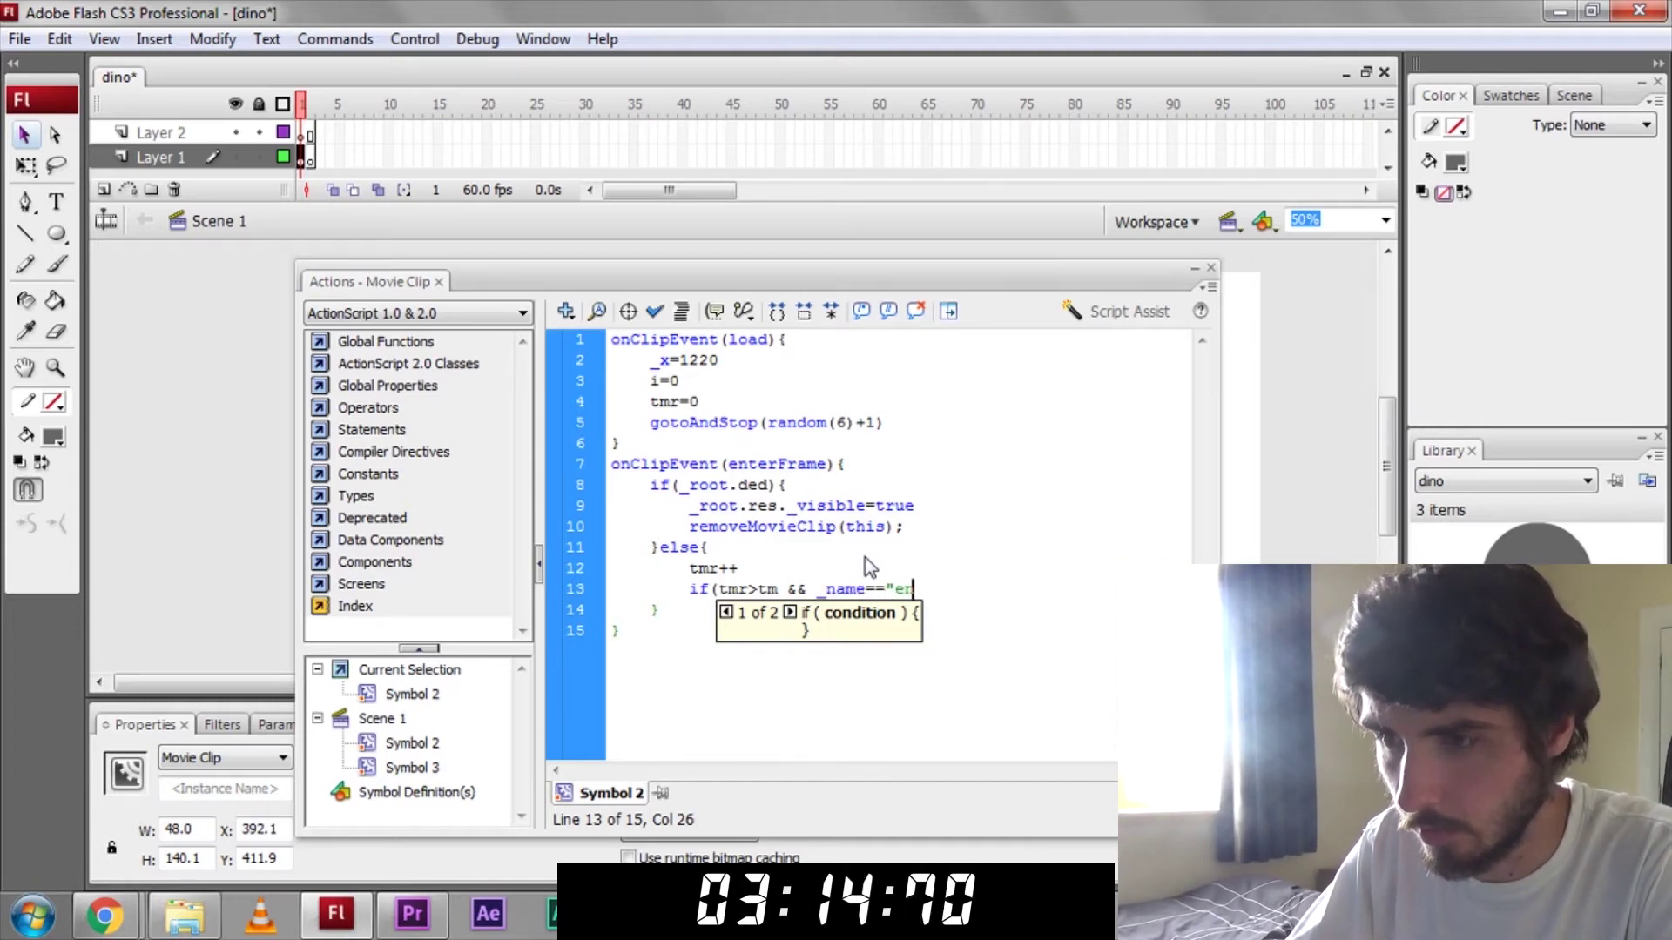
text("){)
text(})
- Inside the tmr>tm spawn block, call duplicateMovieClip(this,i,_root.getNextHighestDepth())
key(Return)
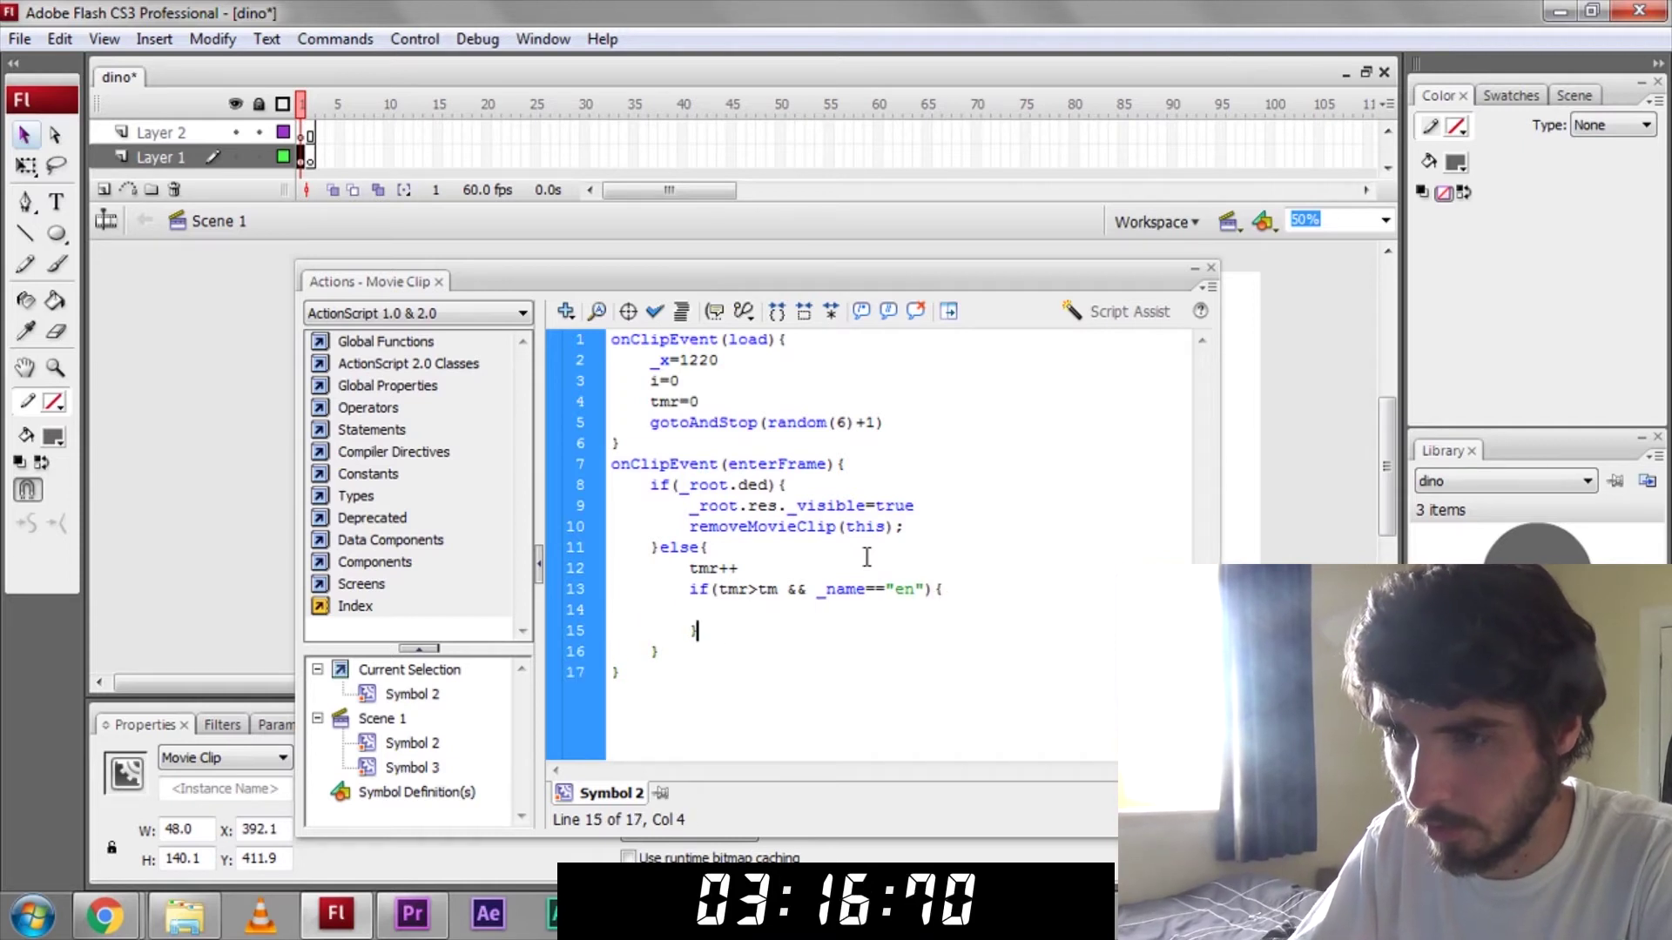
key(Up)
key(Tab)
text(duplicateM)
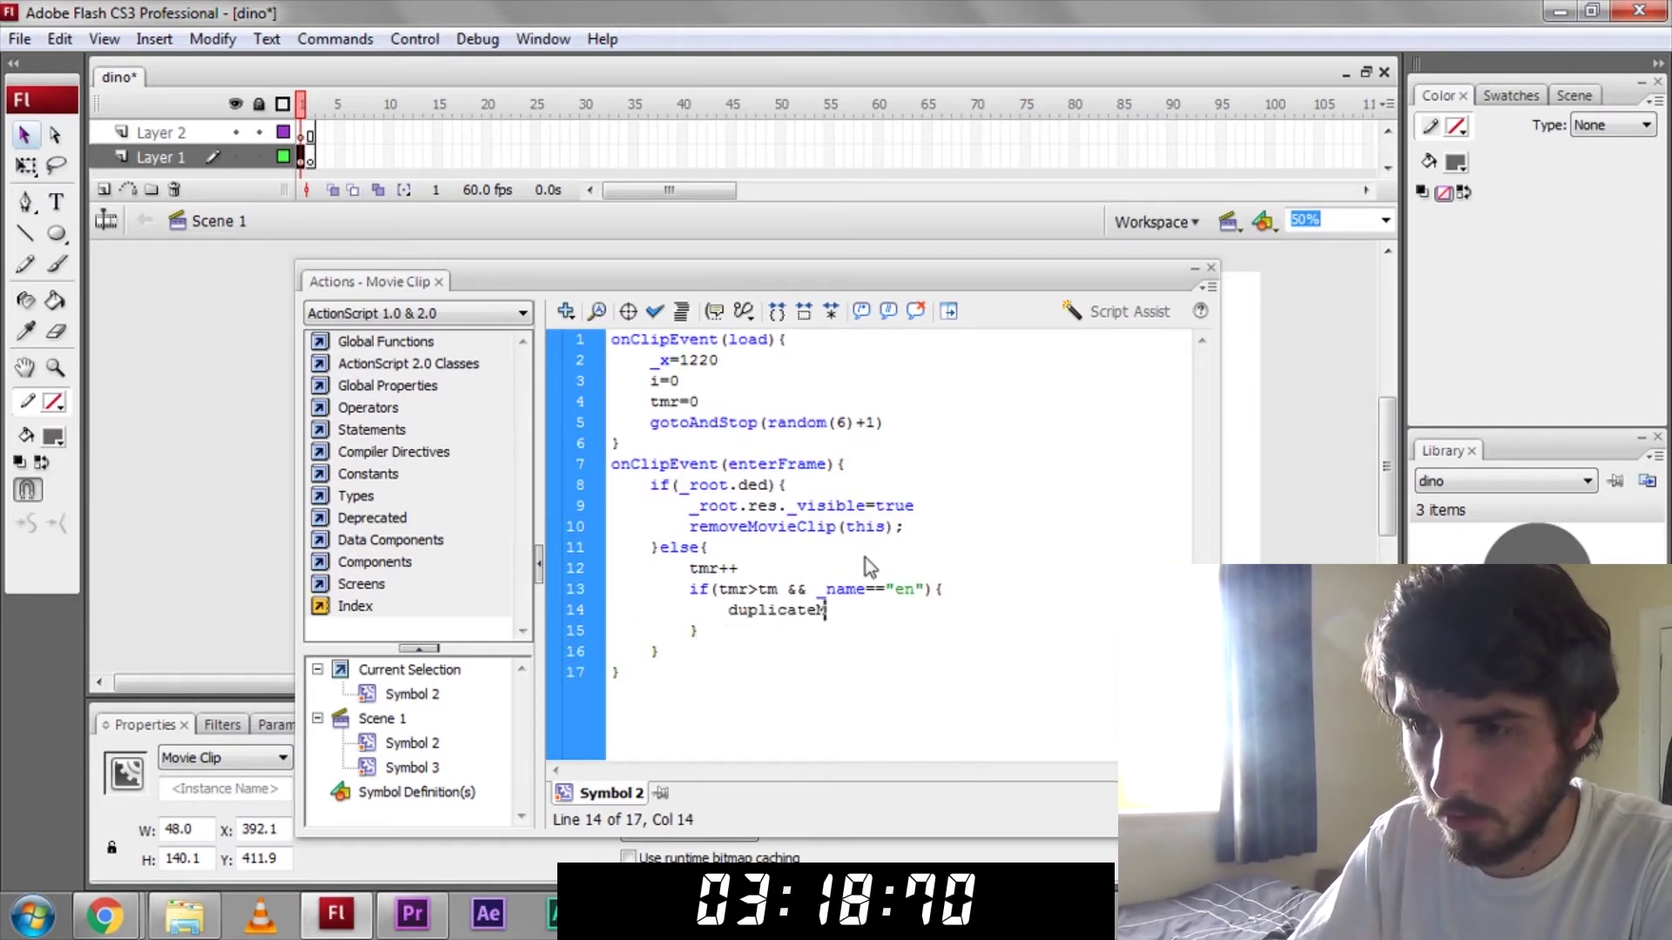
text(ovieClip(thi)
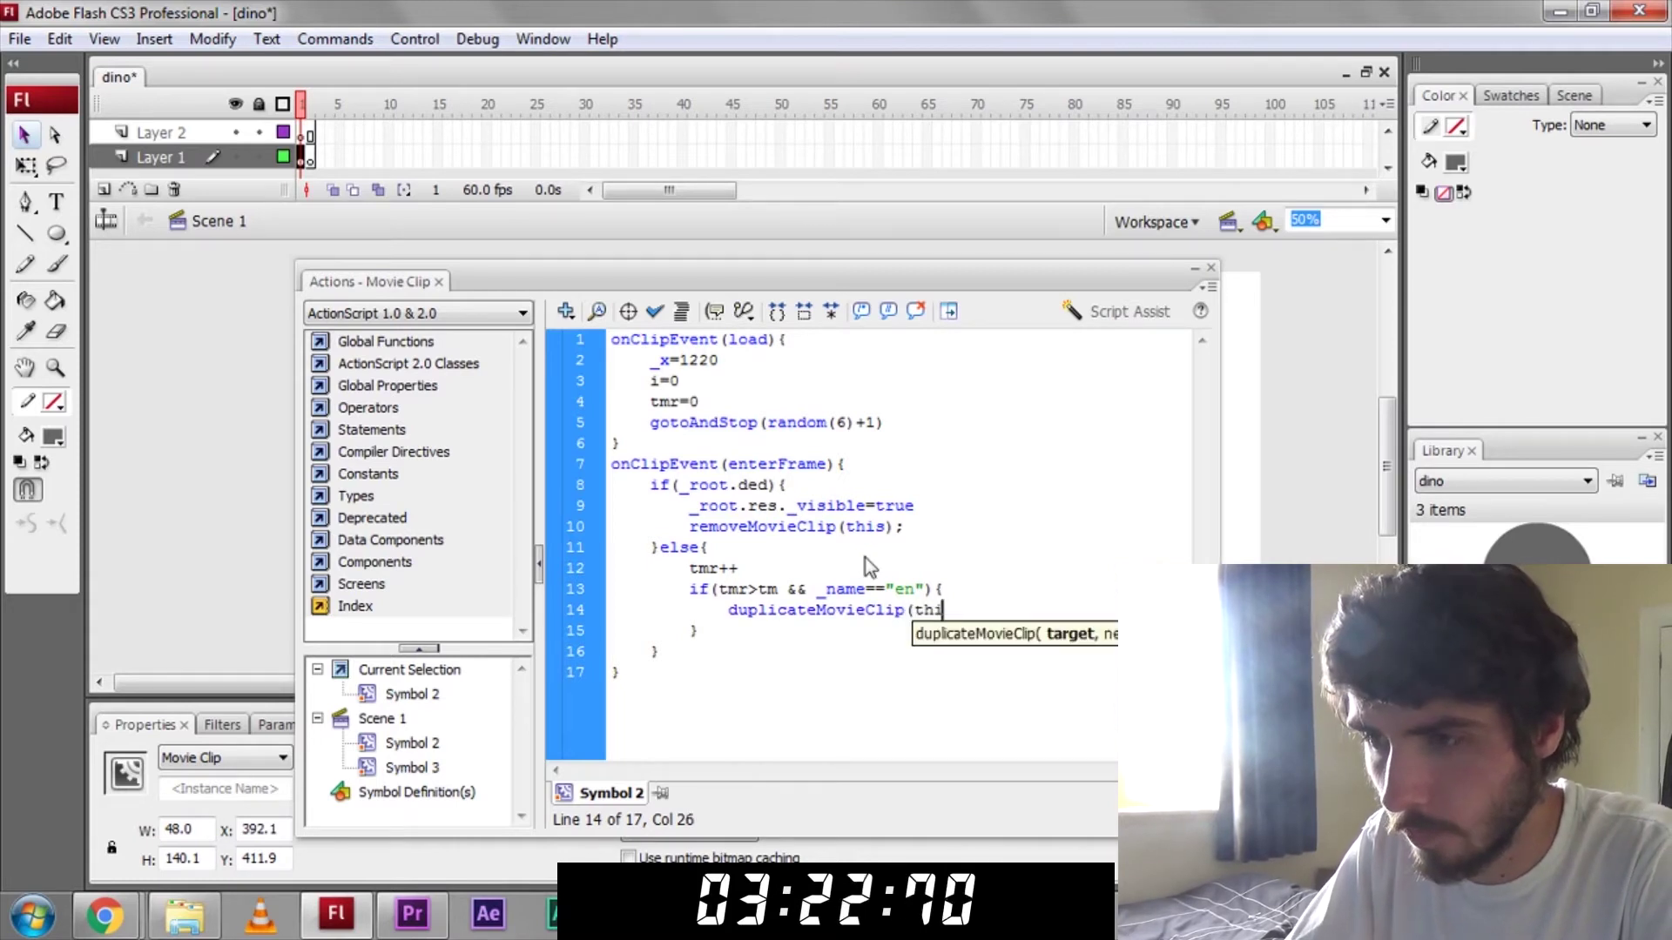
text(s,i,_root.ge)
key(BackSpace)
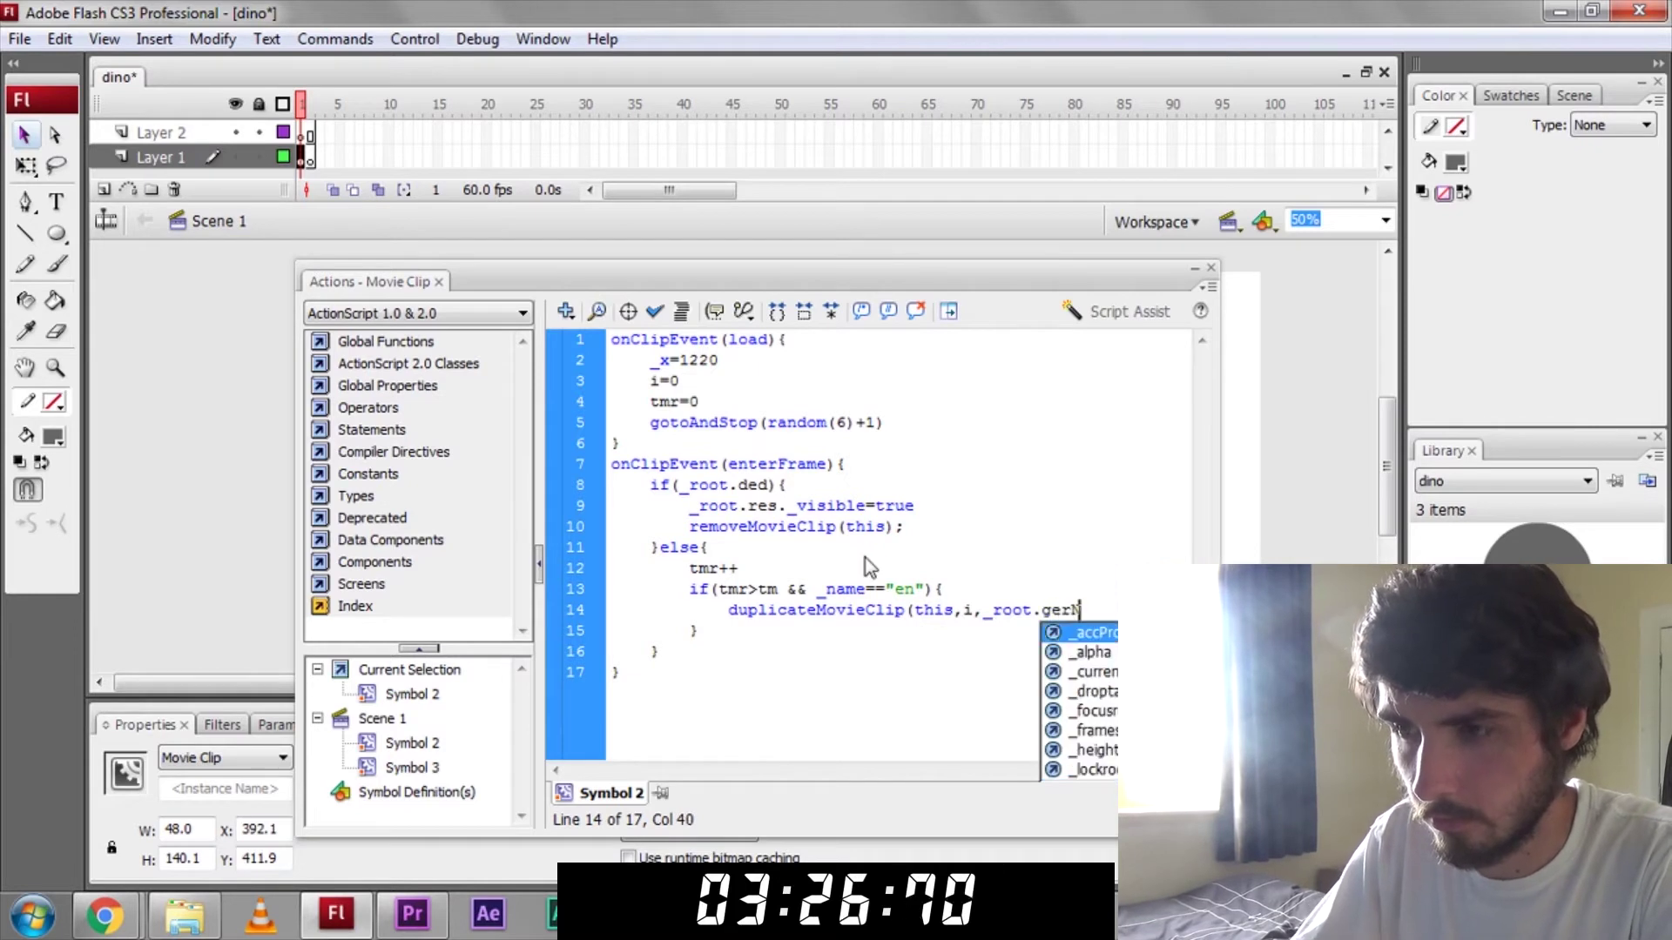
text(t)
key(Return)
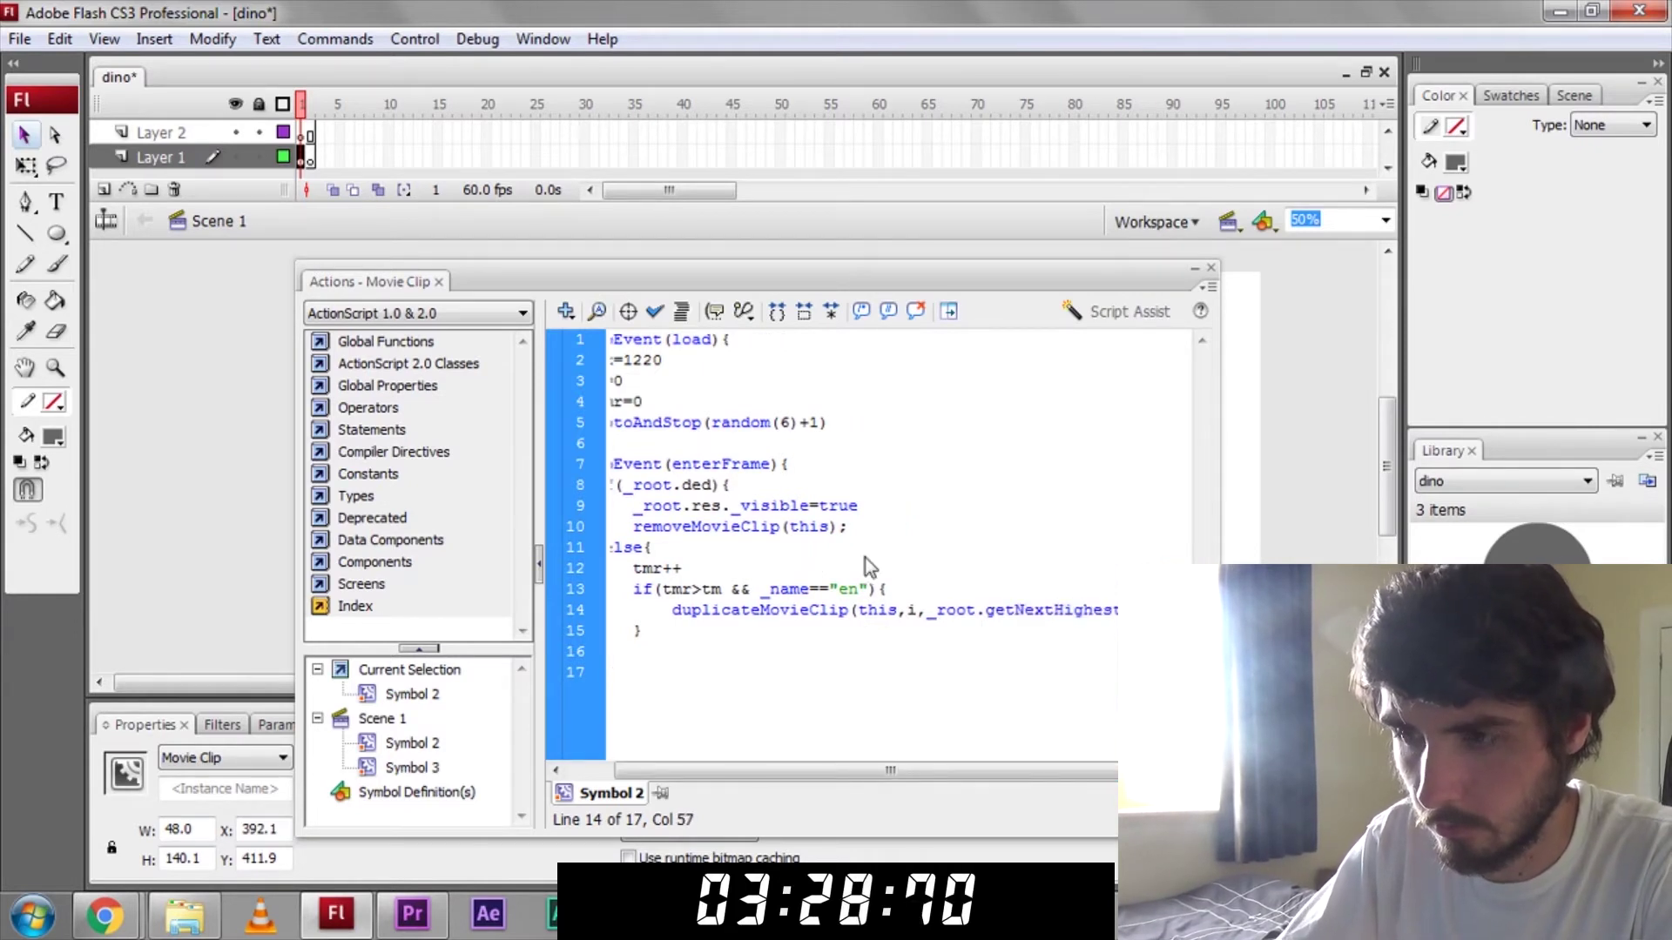
- Add i++ and tmr=0 to the spawn block
key(Return)
text(i)
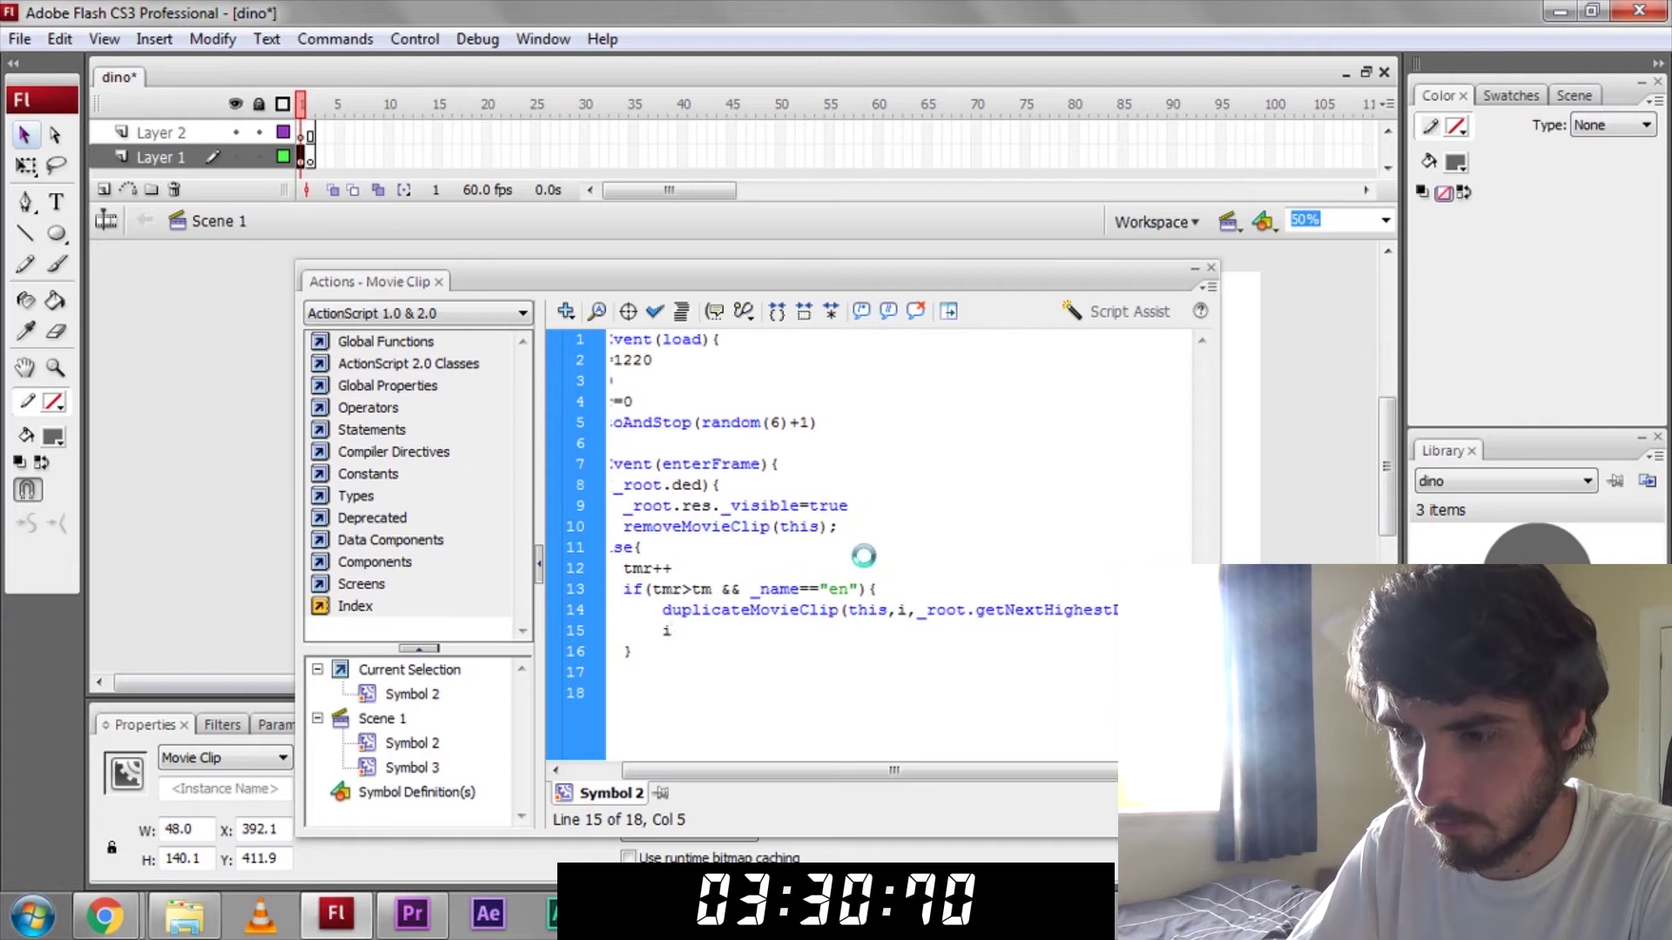
text(++)
key(Return)
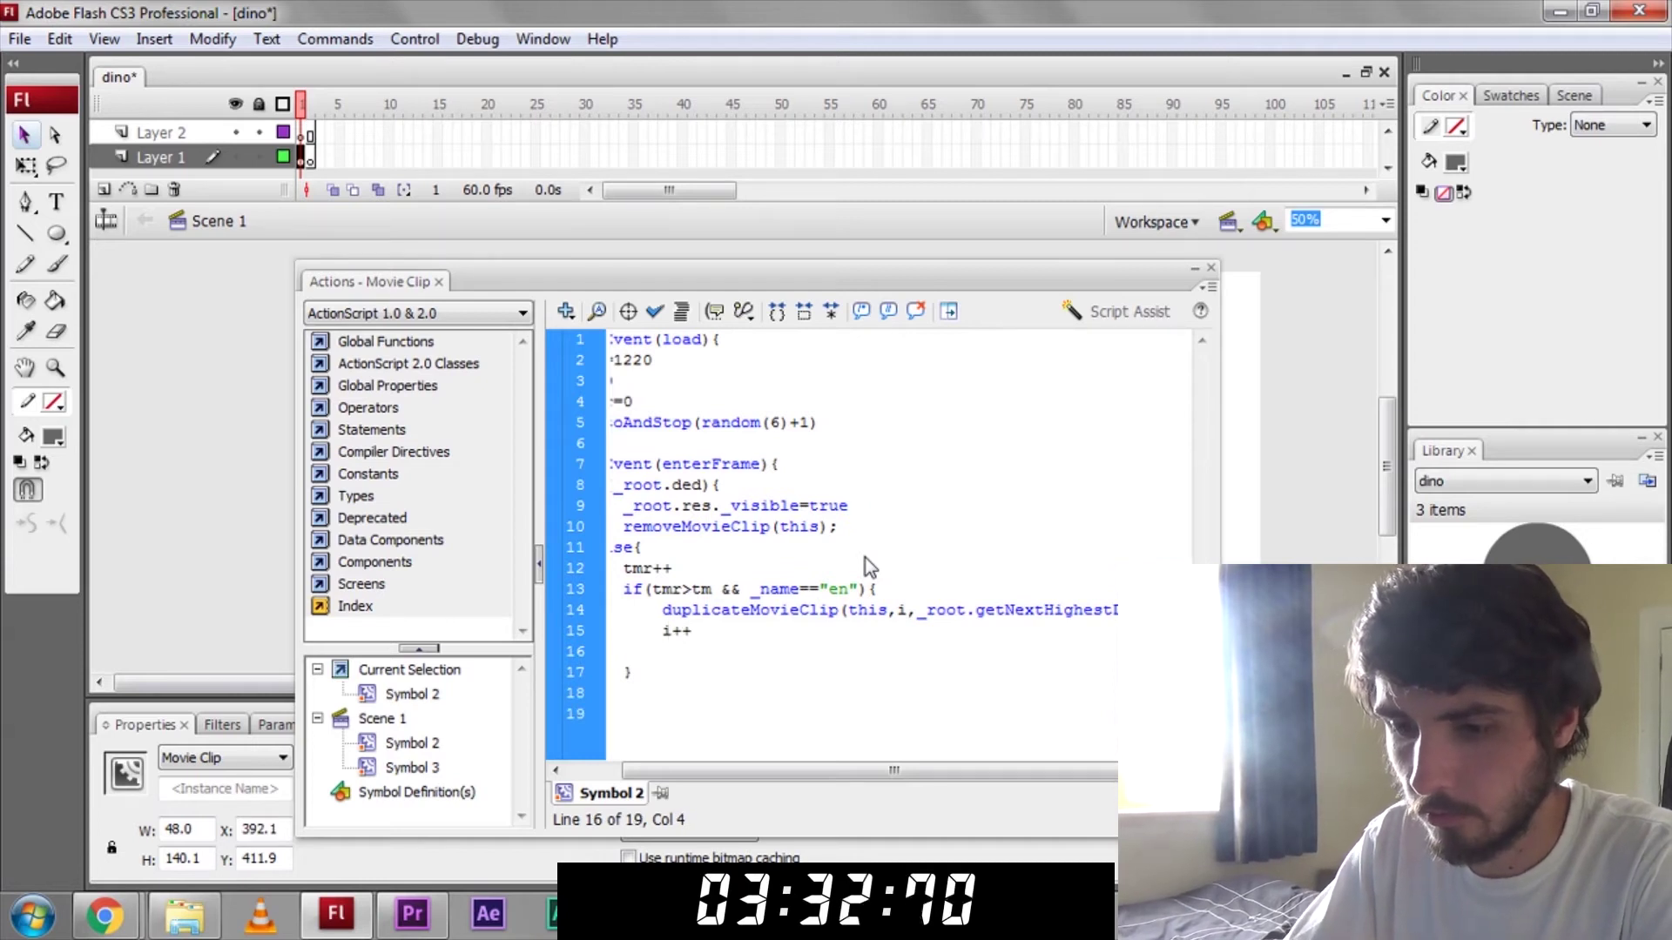
text(tmr)
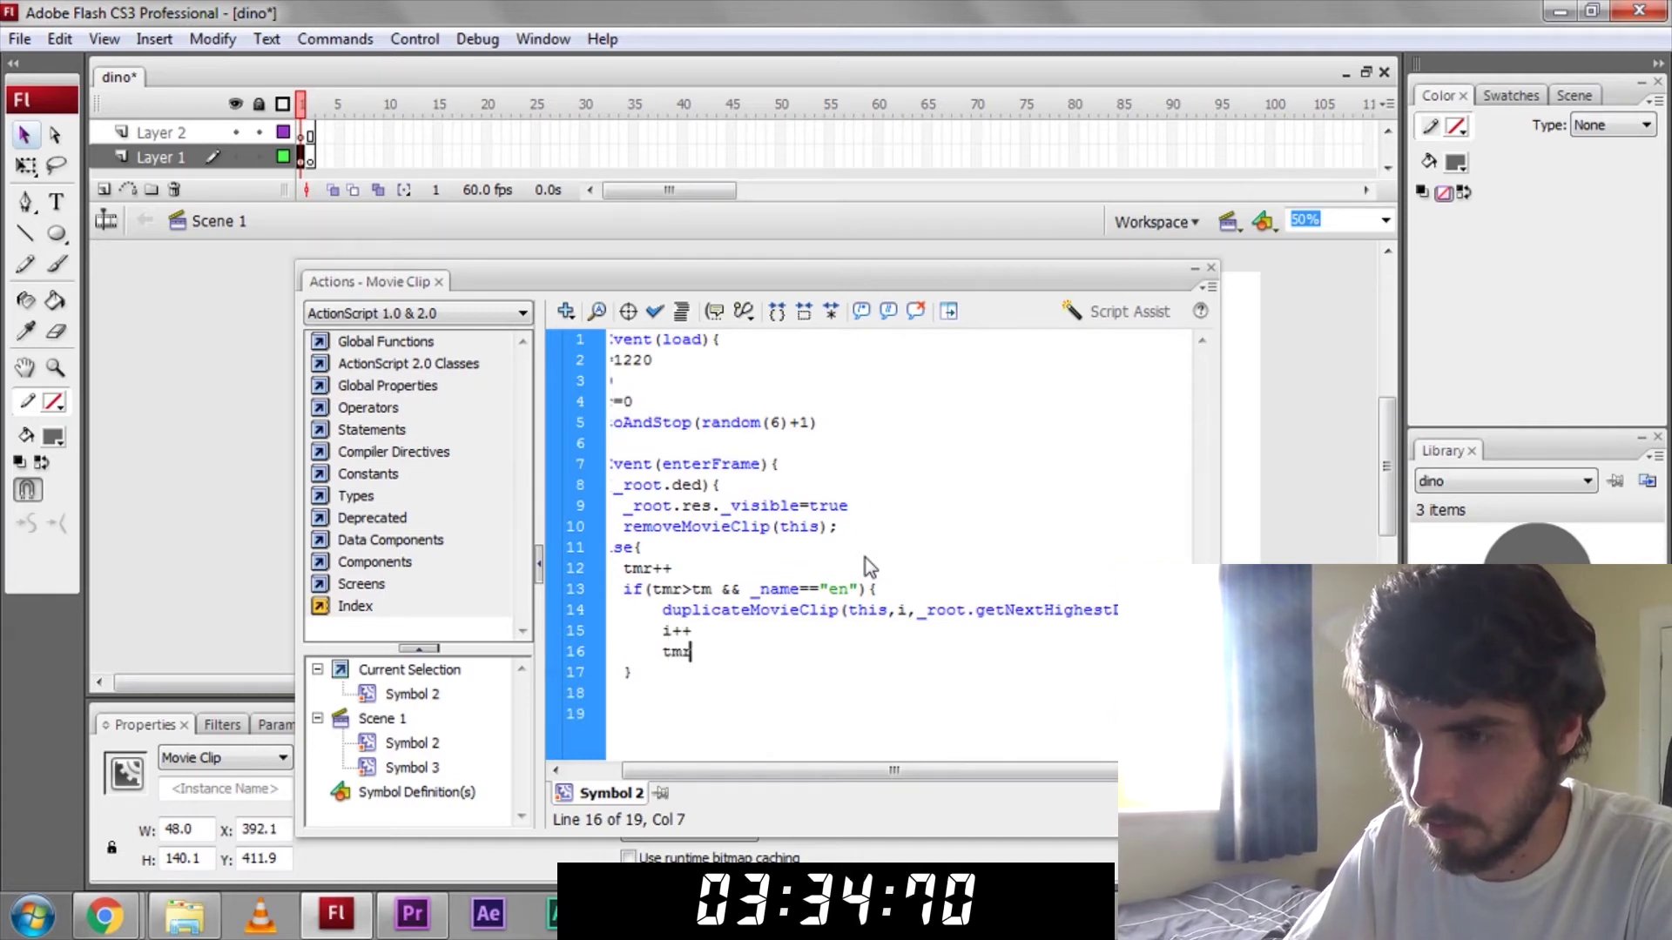
text(=0)
drag(762, 768, 696, 714)
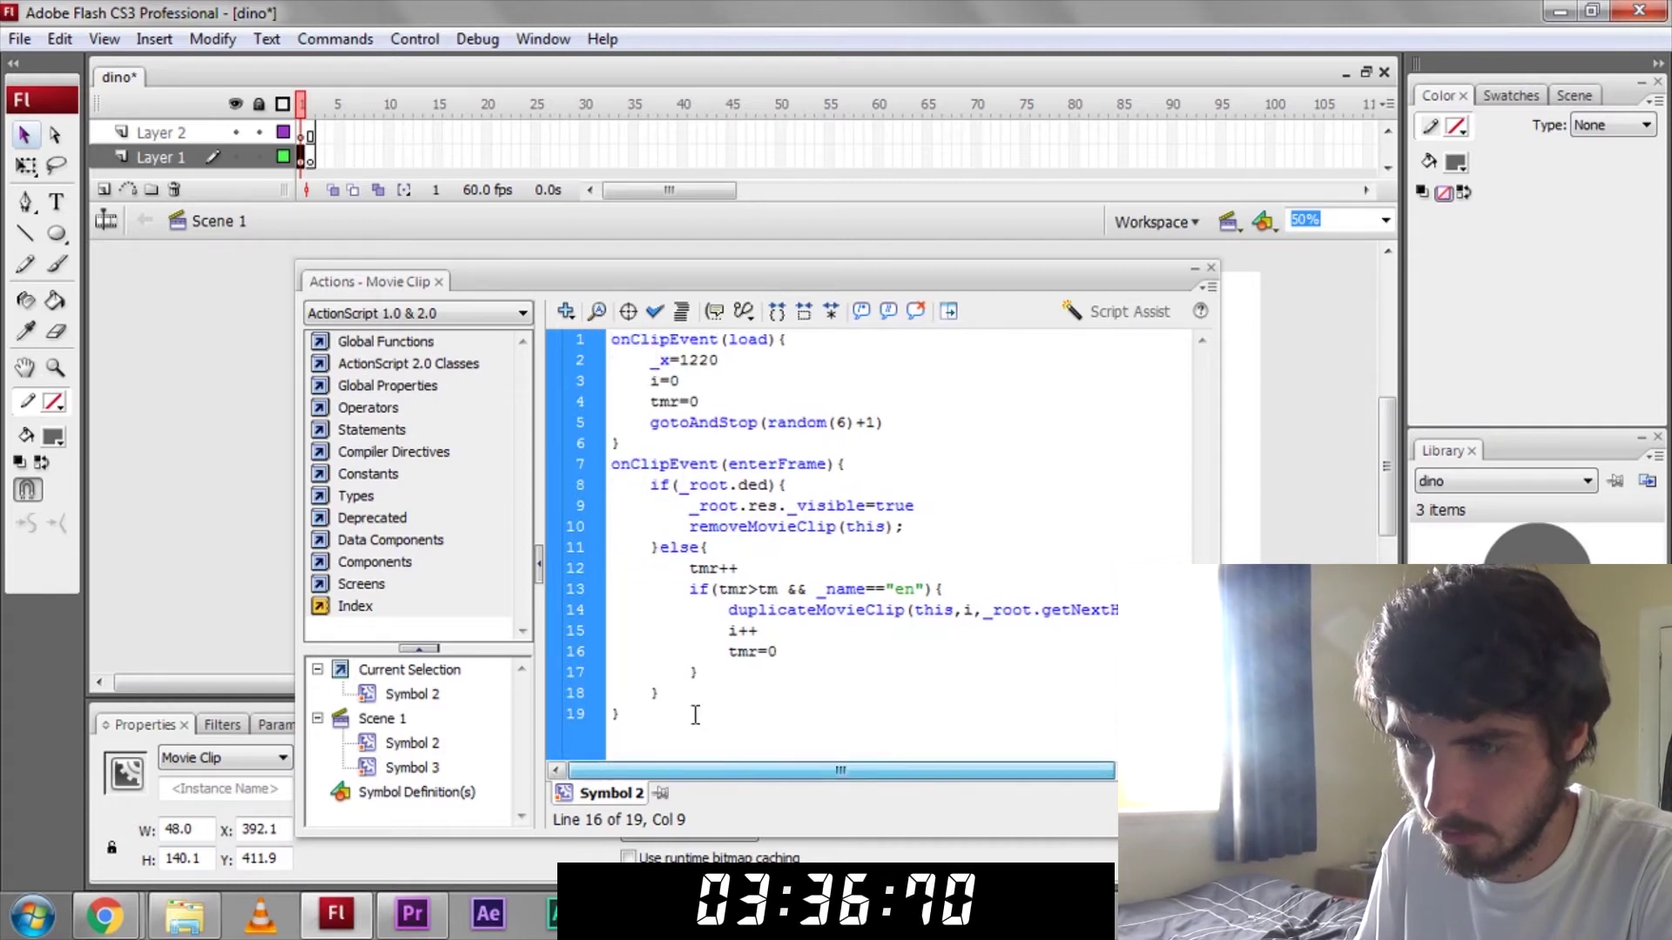
click(735, 673)
- Add _x-=xs and an if reusing the _name=="en" check from line 13
key(Return)
text(_x)
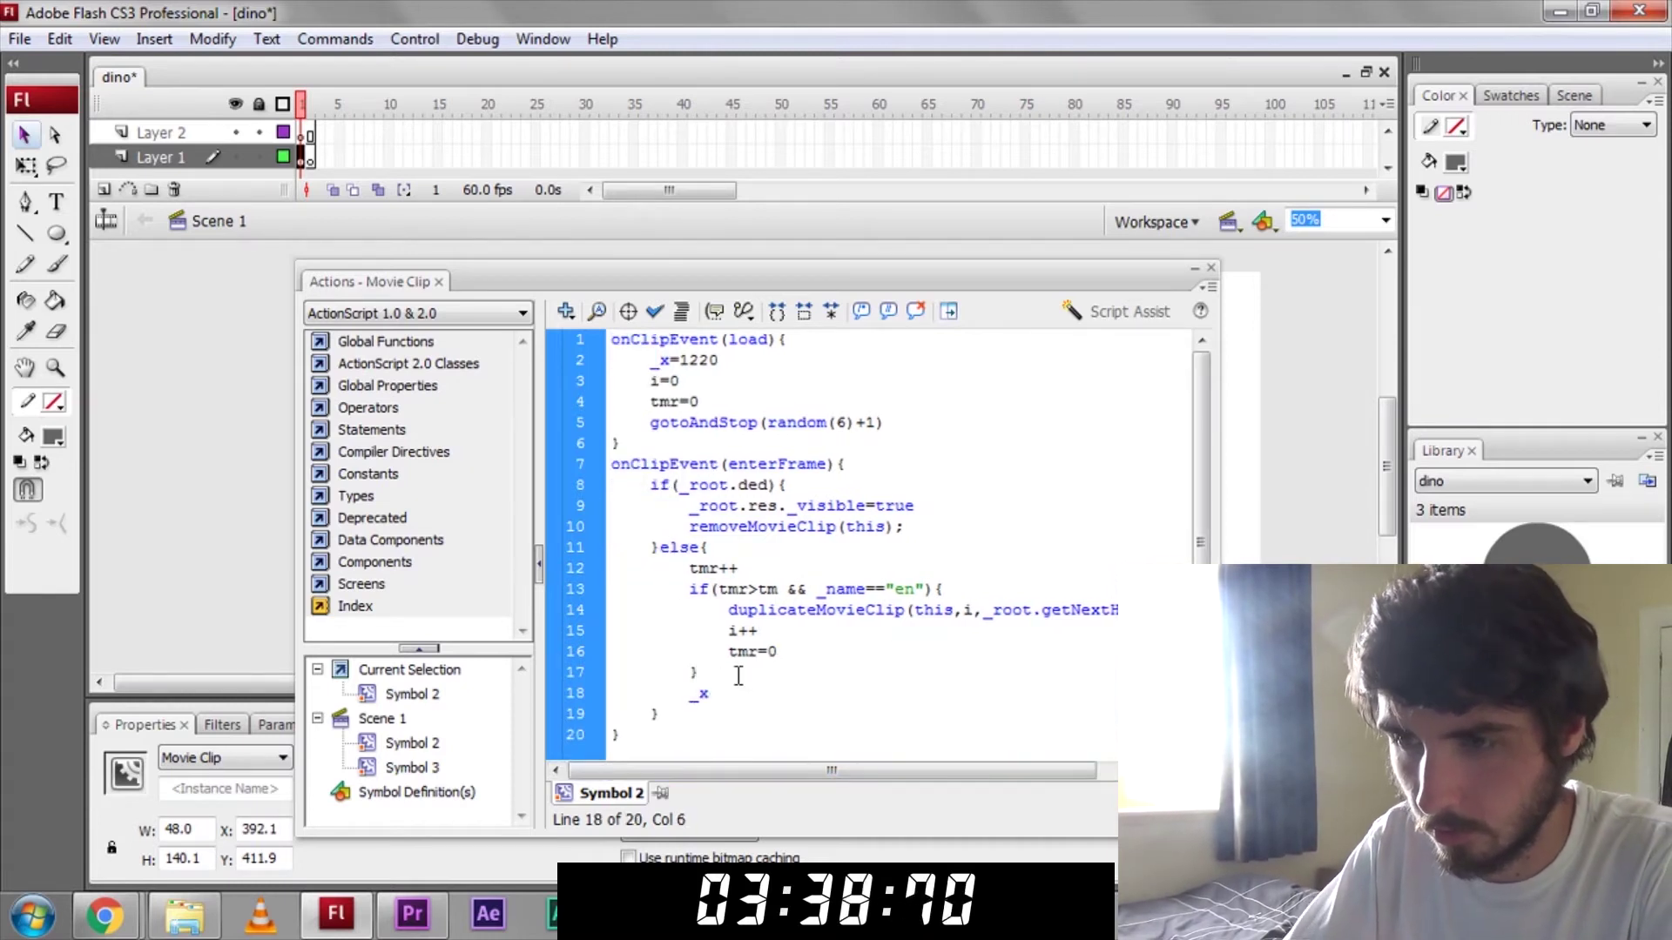
text(-=s)
key(Return)
text(if)
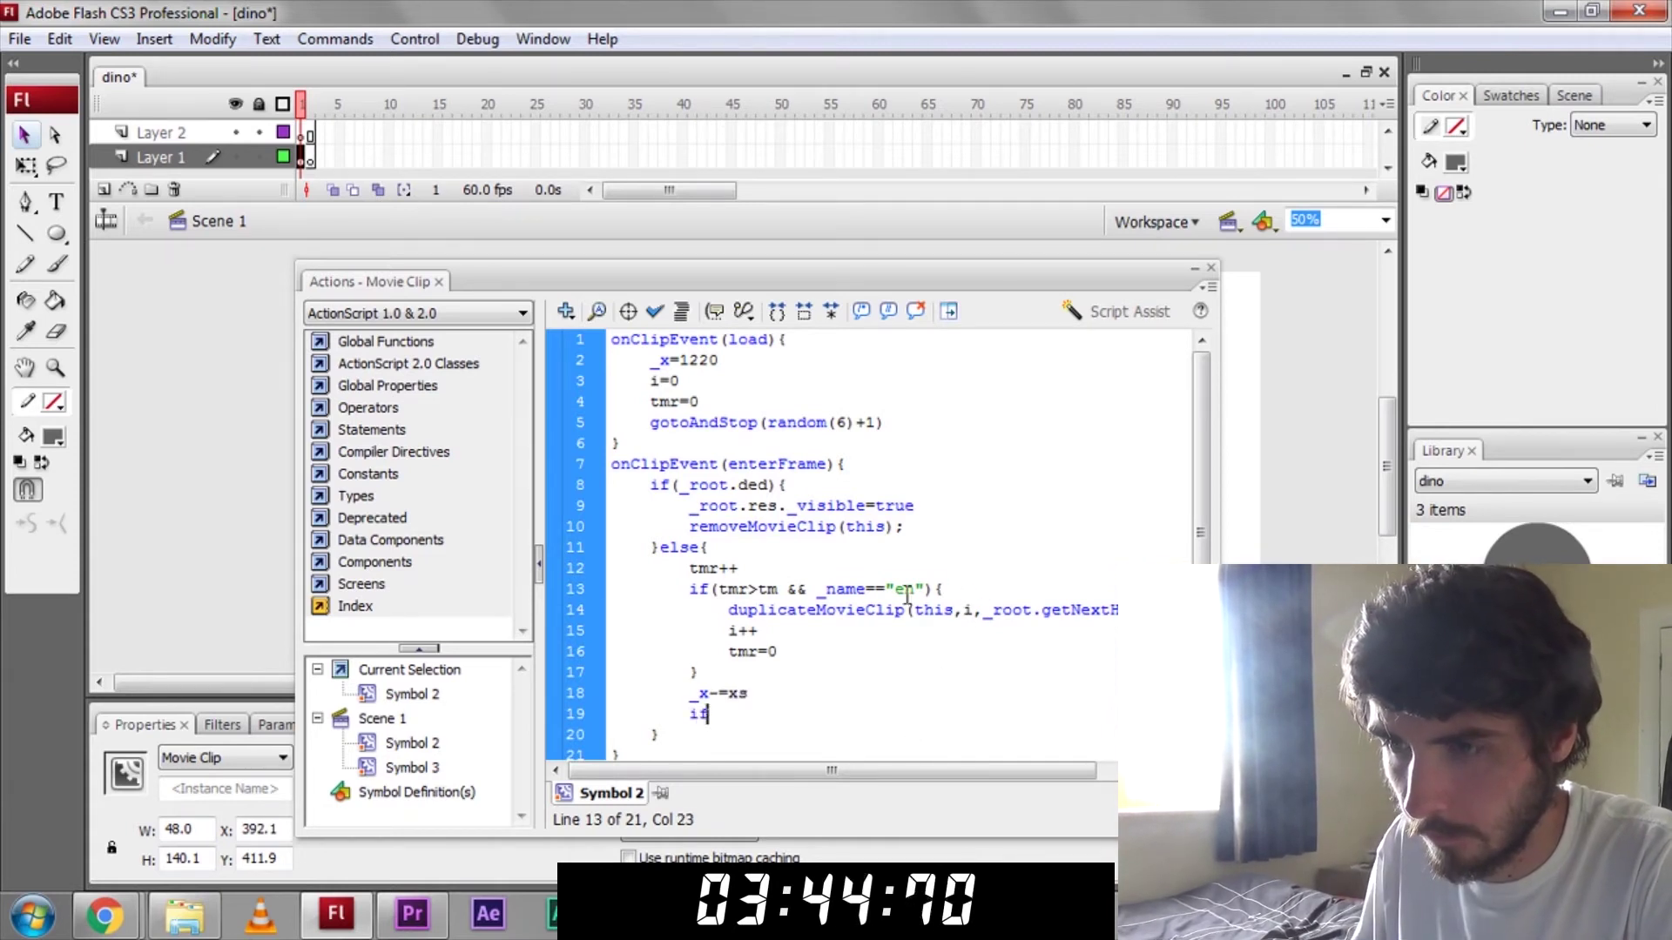
drag(908, 595, 817, 595)
key(ctrl+c)
click(735, 720)
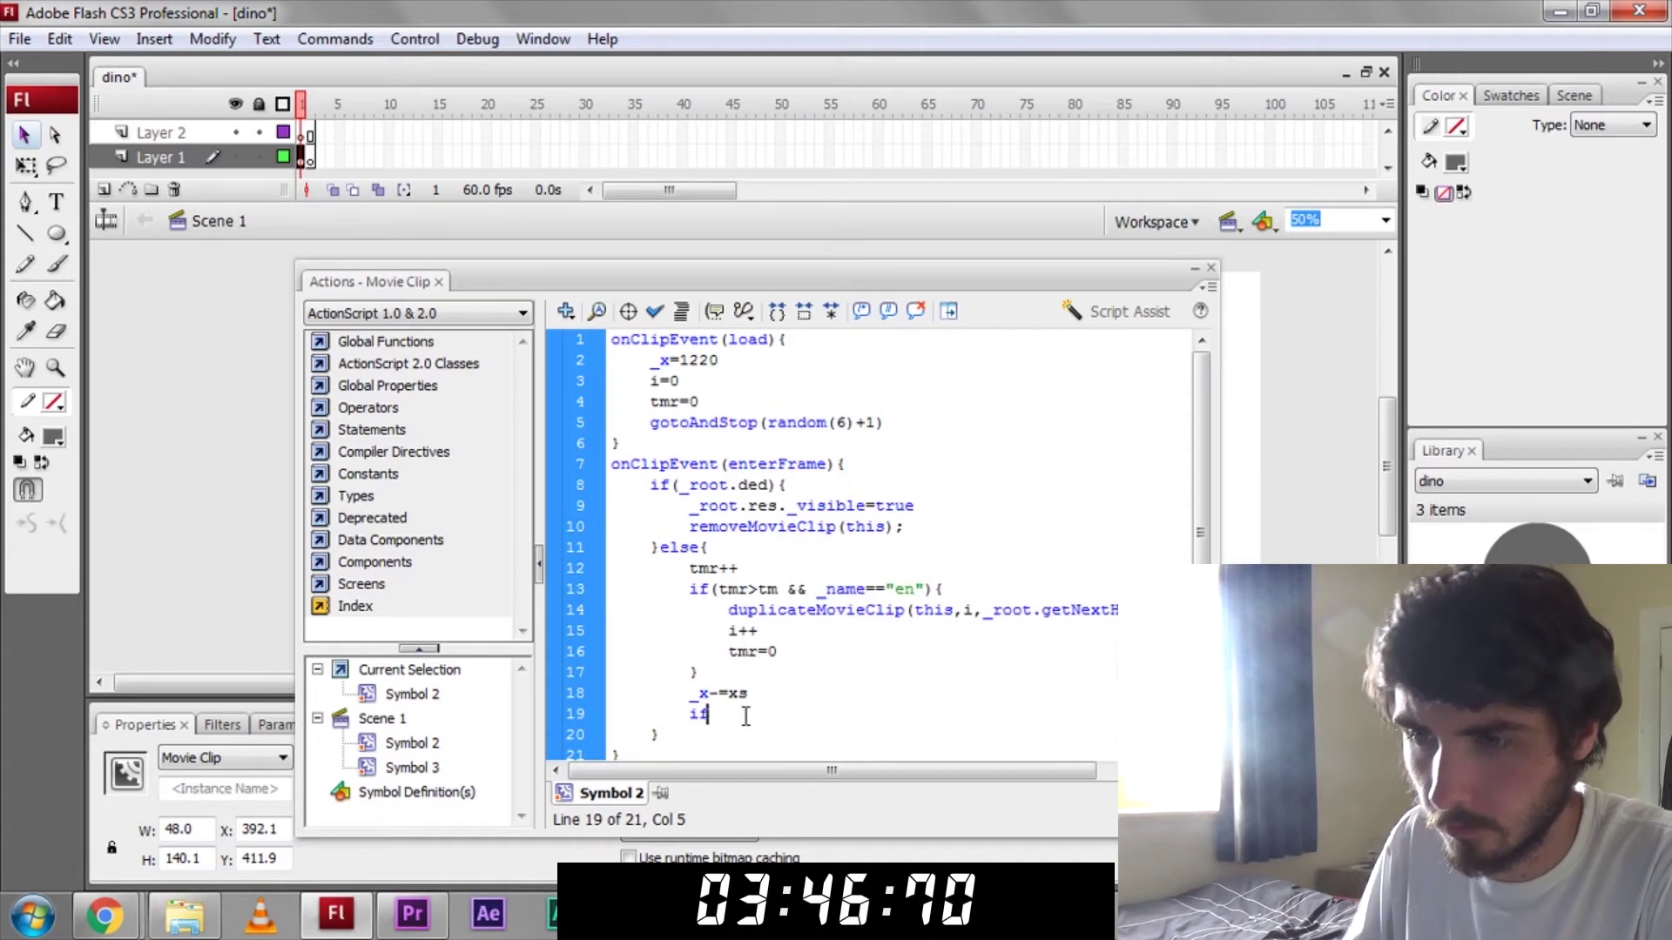
text(()
key(ctrl+v)
text(){)
key(Return)
text(_root.)
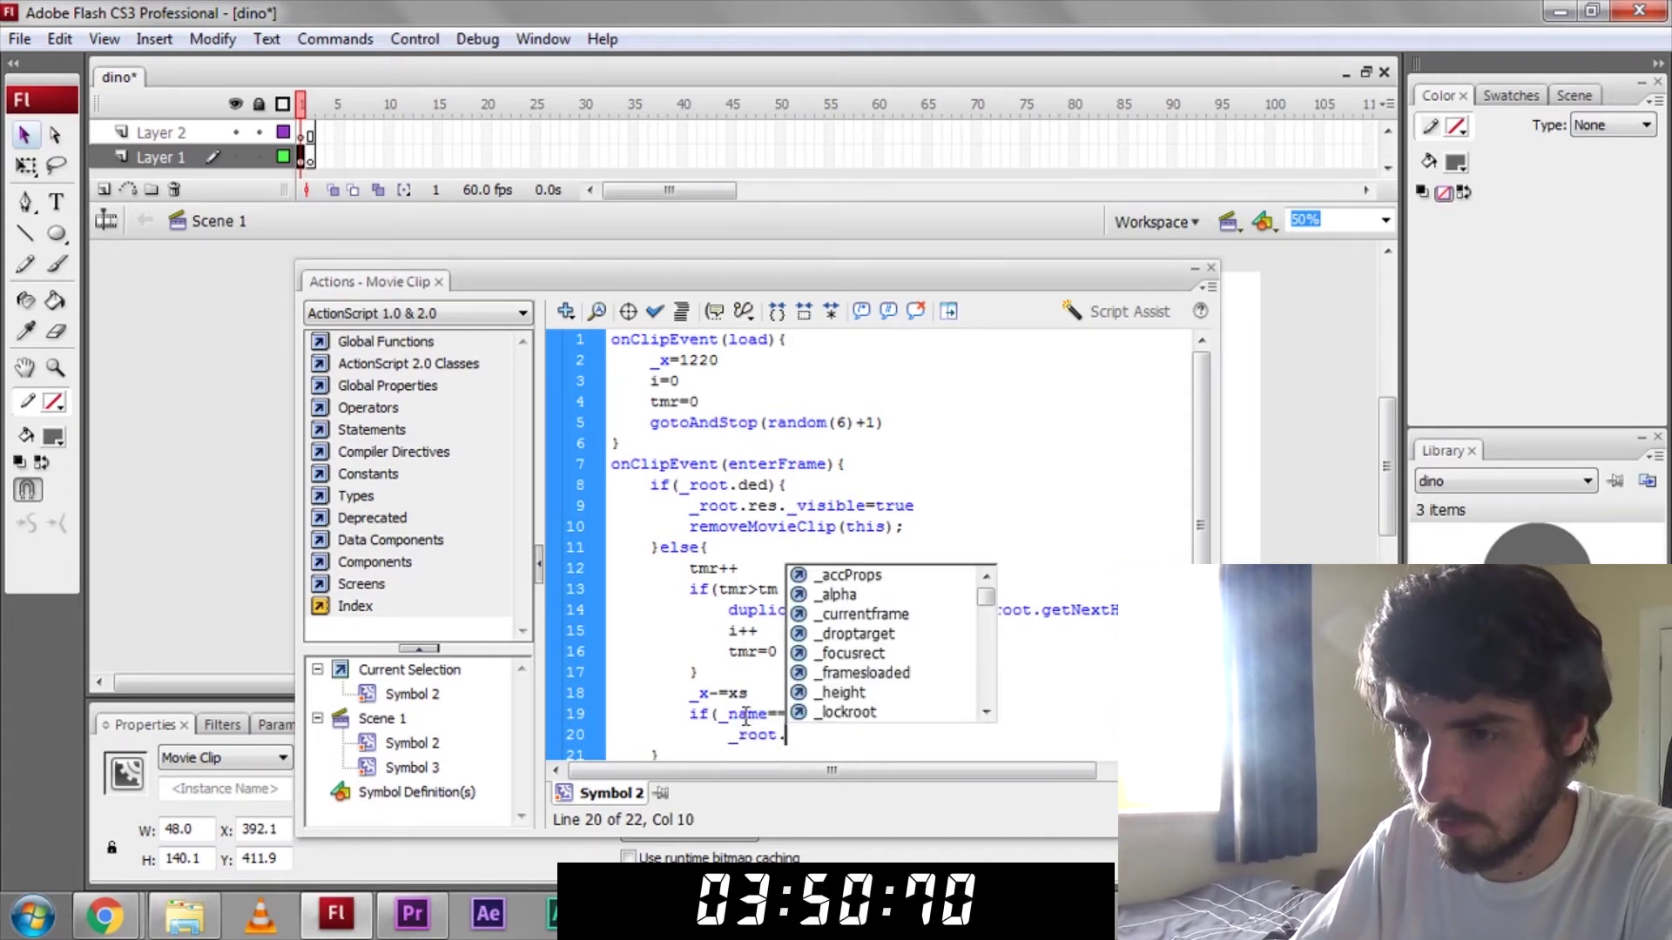
text(pts)
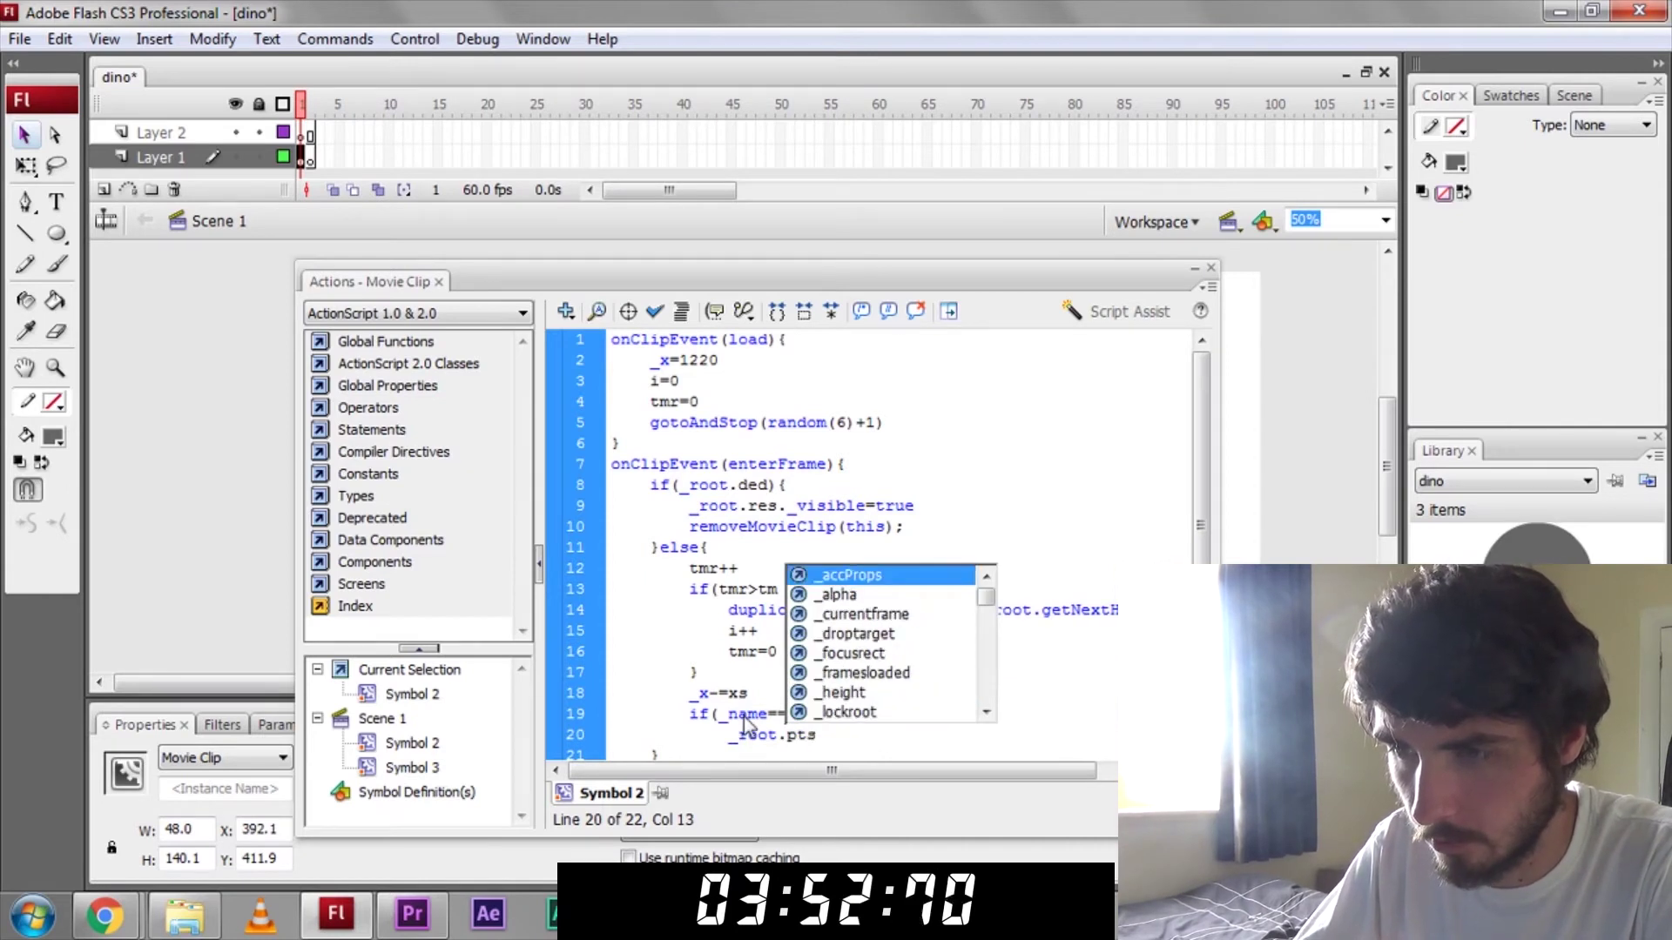
- Add the points block for the original clip and fix line 19's stray character
key(Return)
text(++)
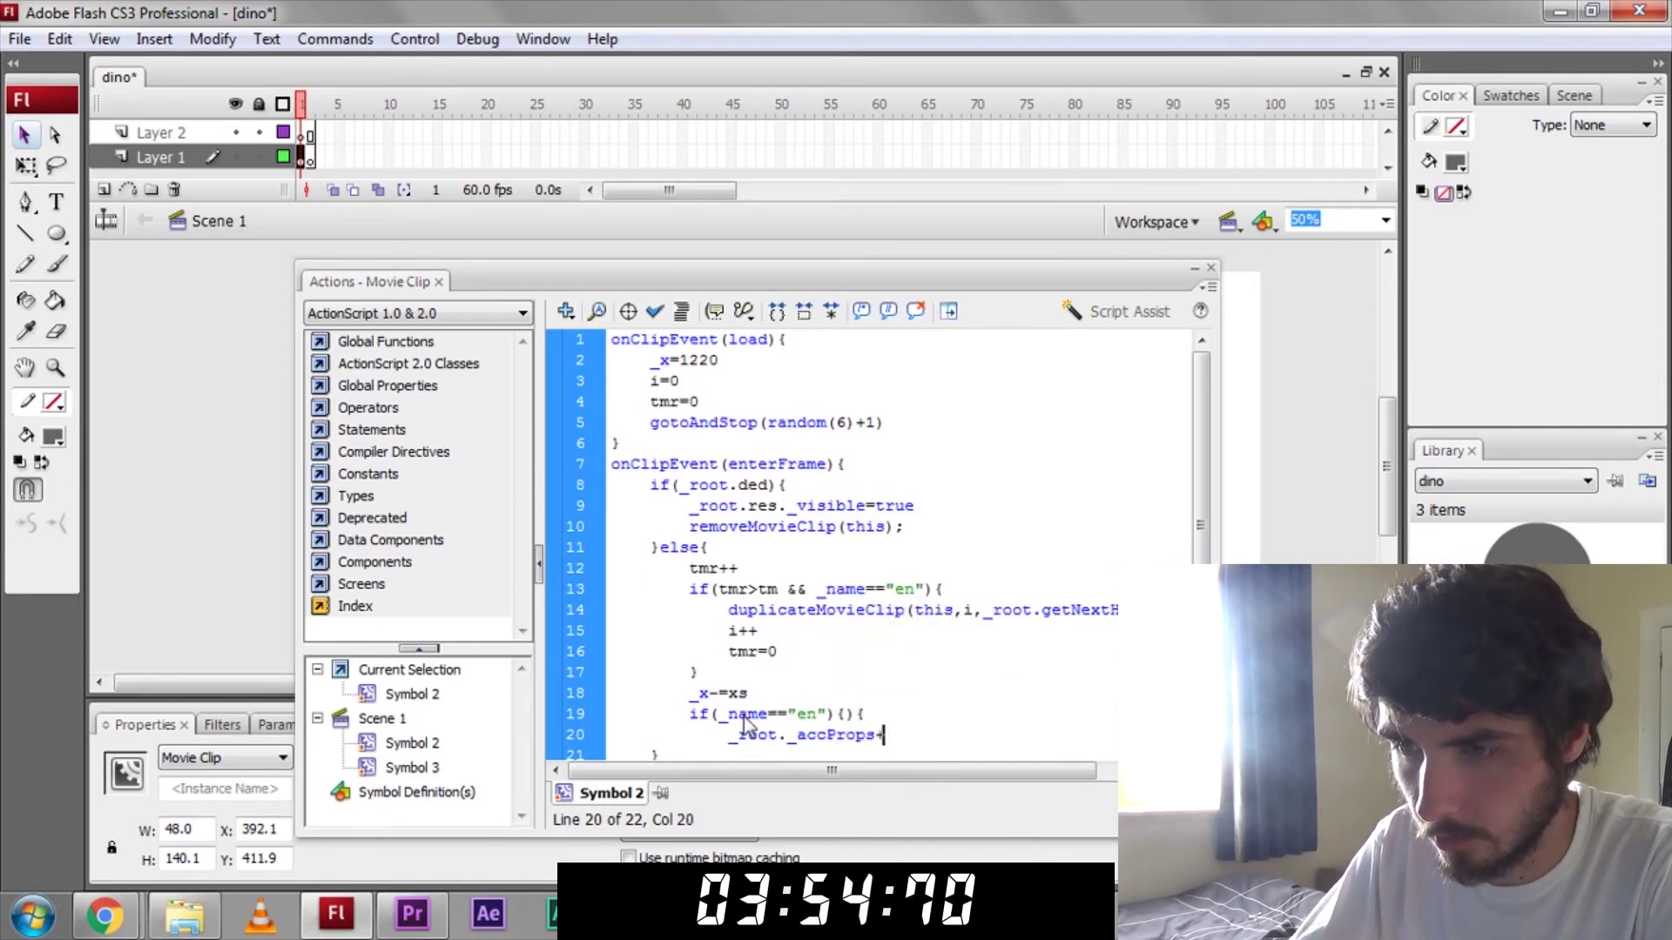
key(BackSpace)
key(BackSpace)
text(pts)
key(Return)
text(})
scroll(849, 641, down, 1)
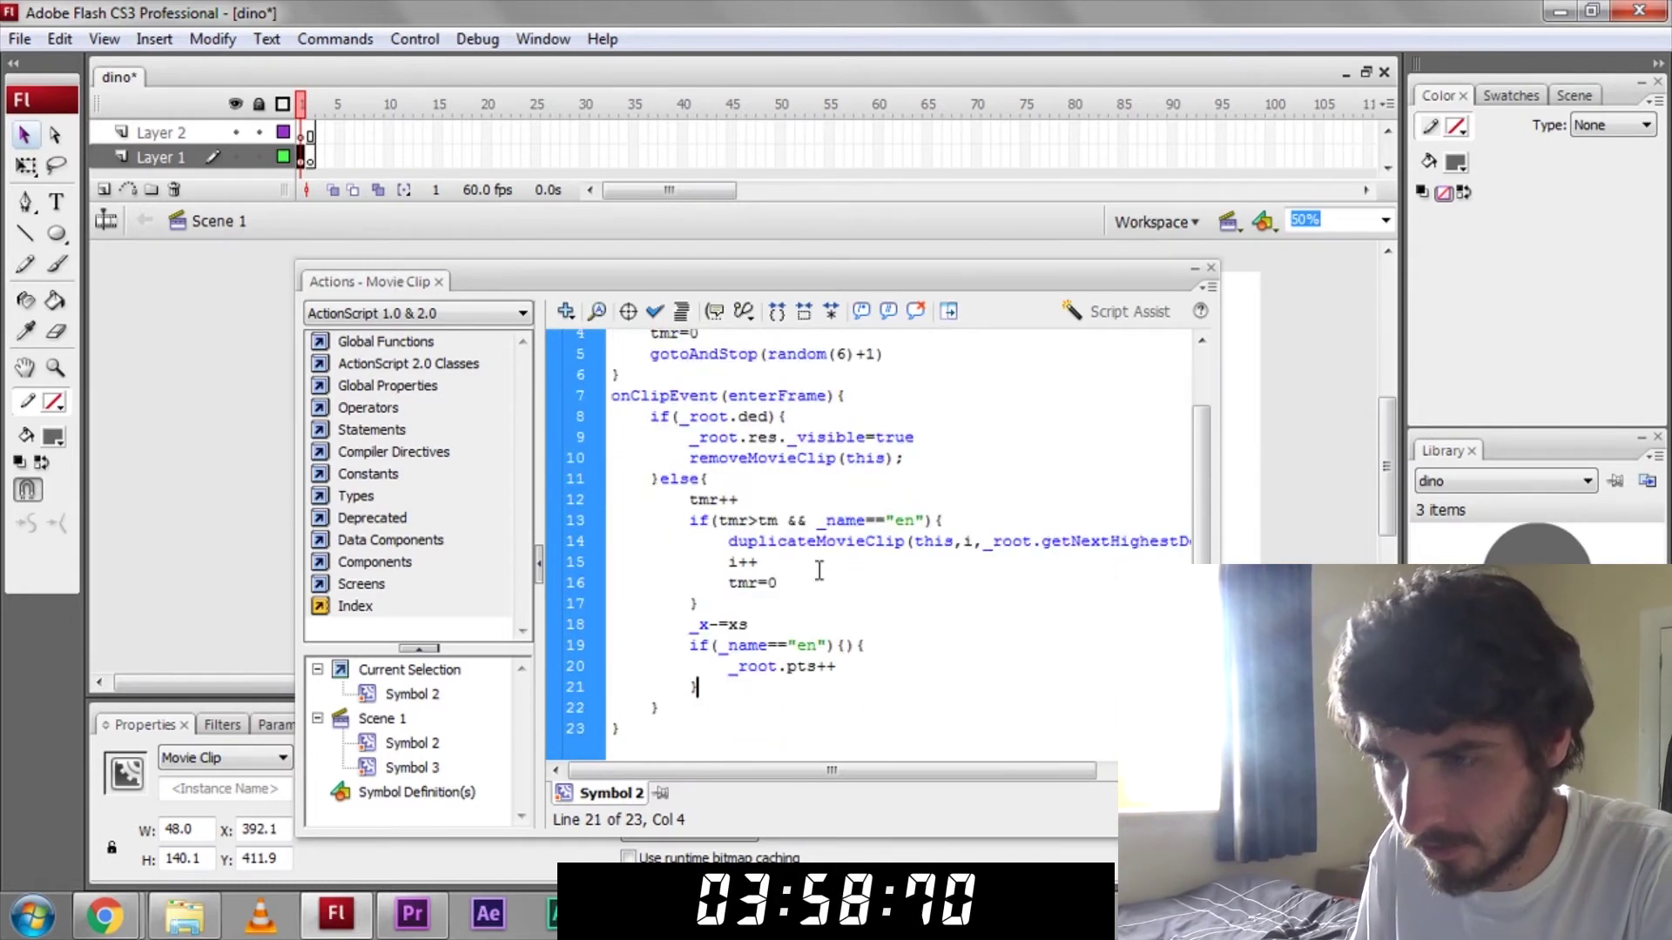
click(848, 645)
key(BackSpace)
key(BackSpace)
click(824, 683)
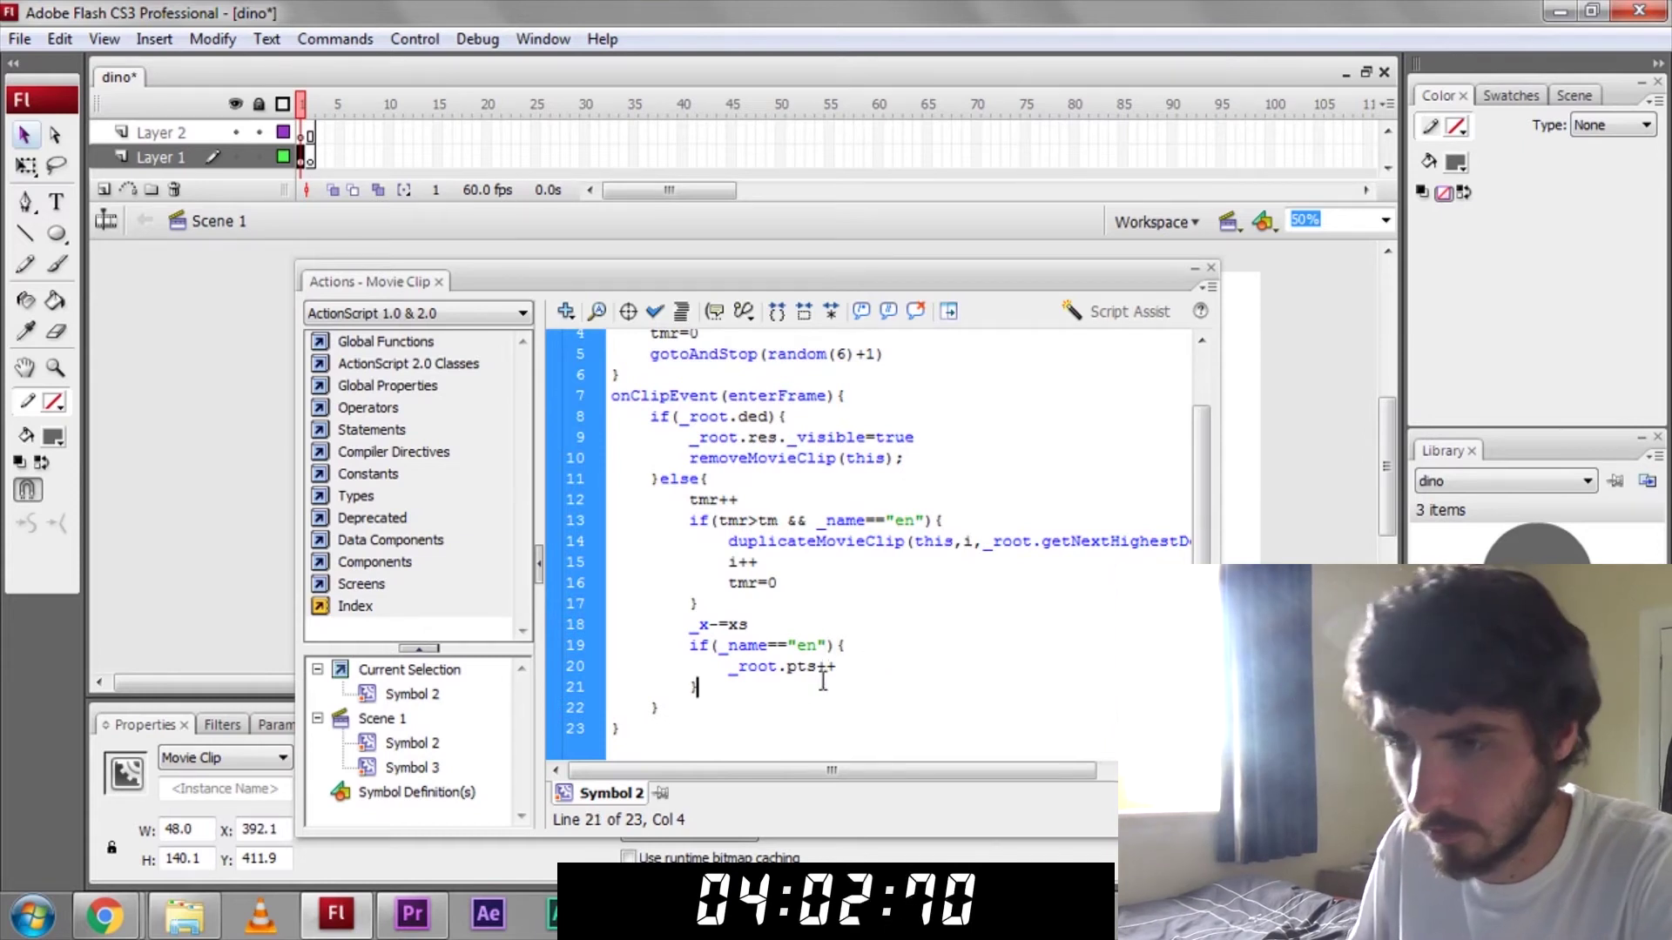
- Add a hitTest check against _root.ch that sets _root.ded=true
key(Return)
text(if()
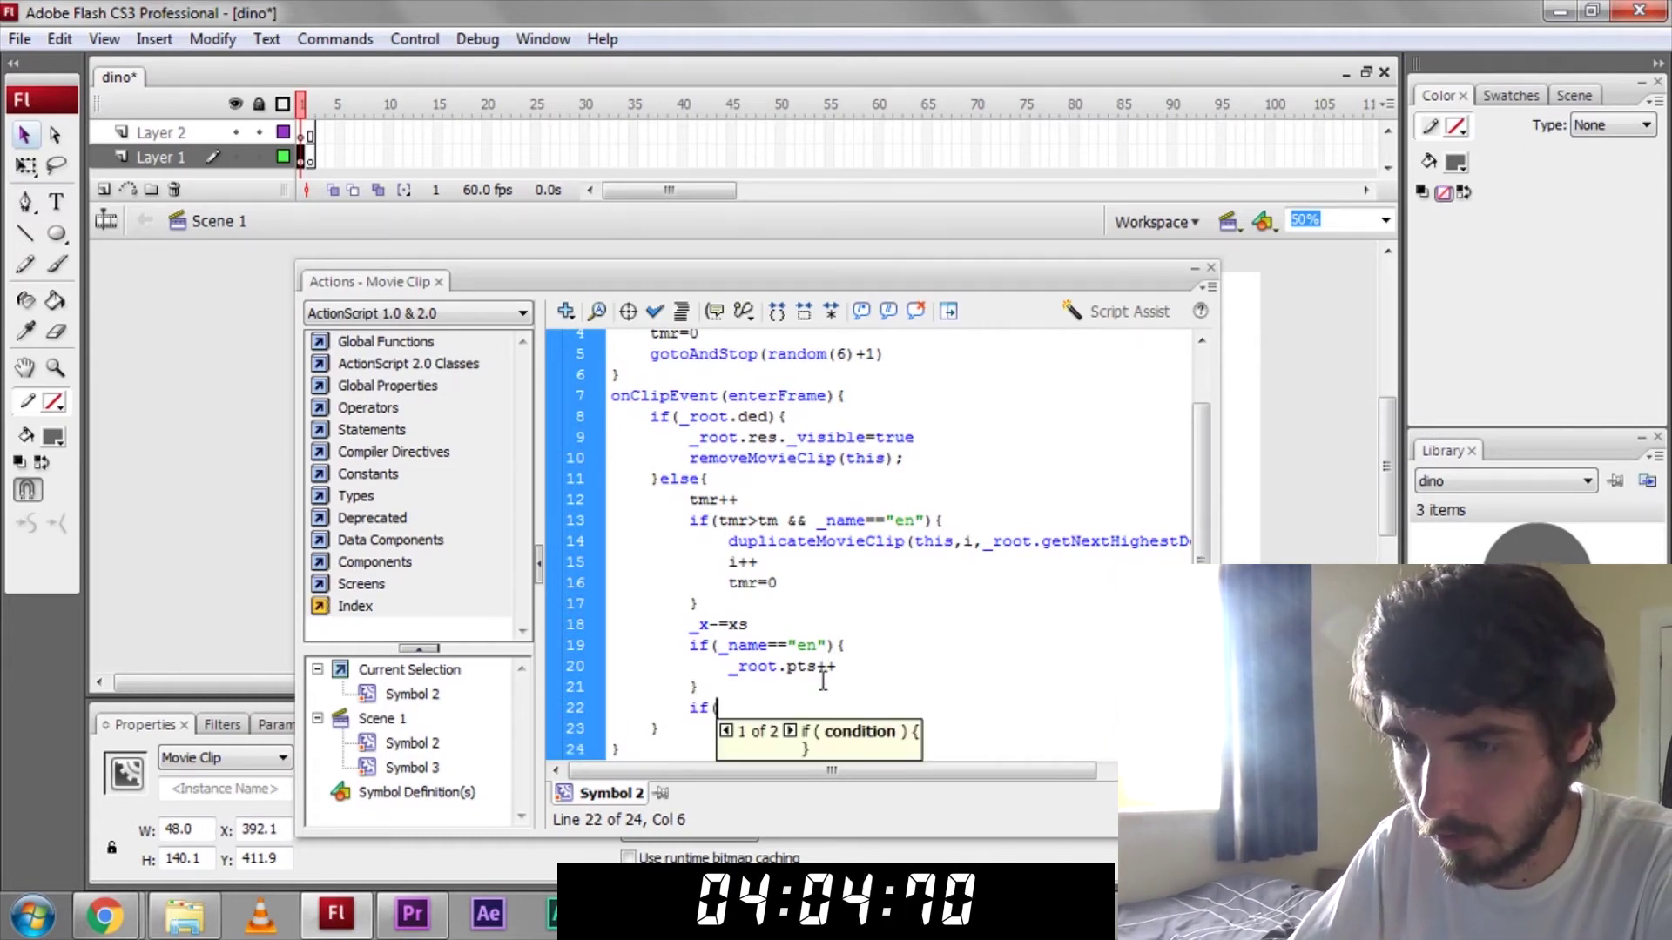
text(this.hittest)
key(BackSpace)
key(BackSpace)
key(BackSpace)
text(Test()
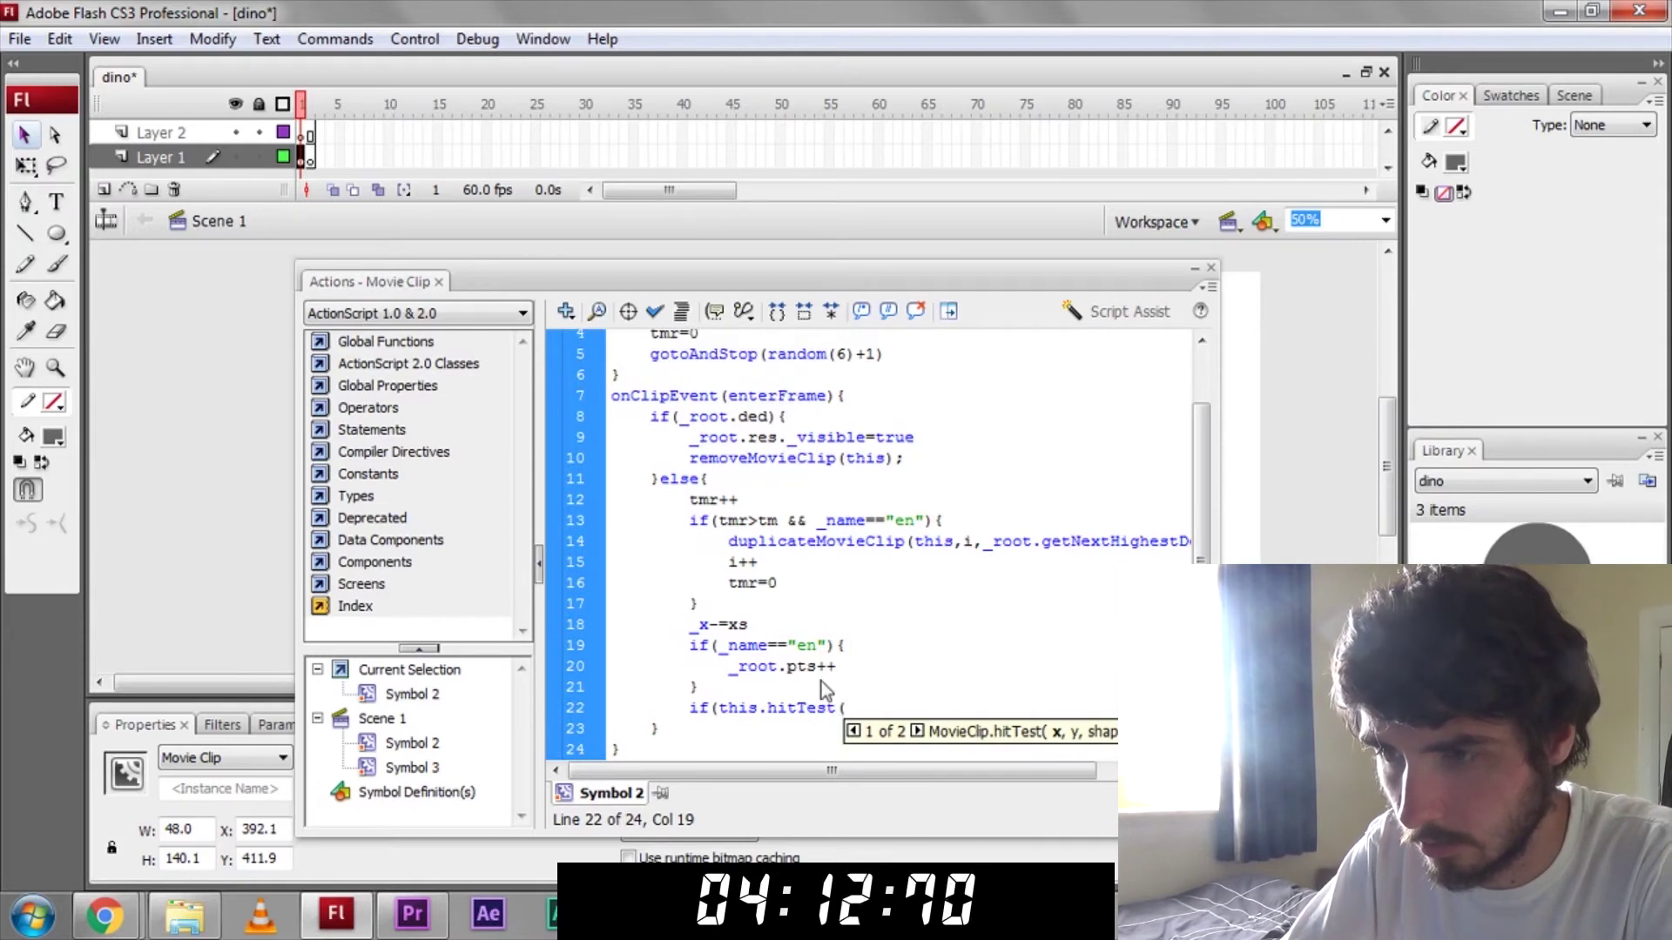
text(_root.ch){)
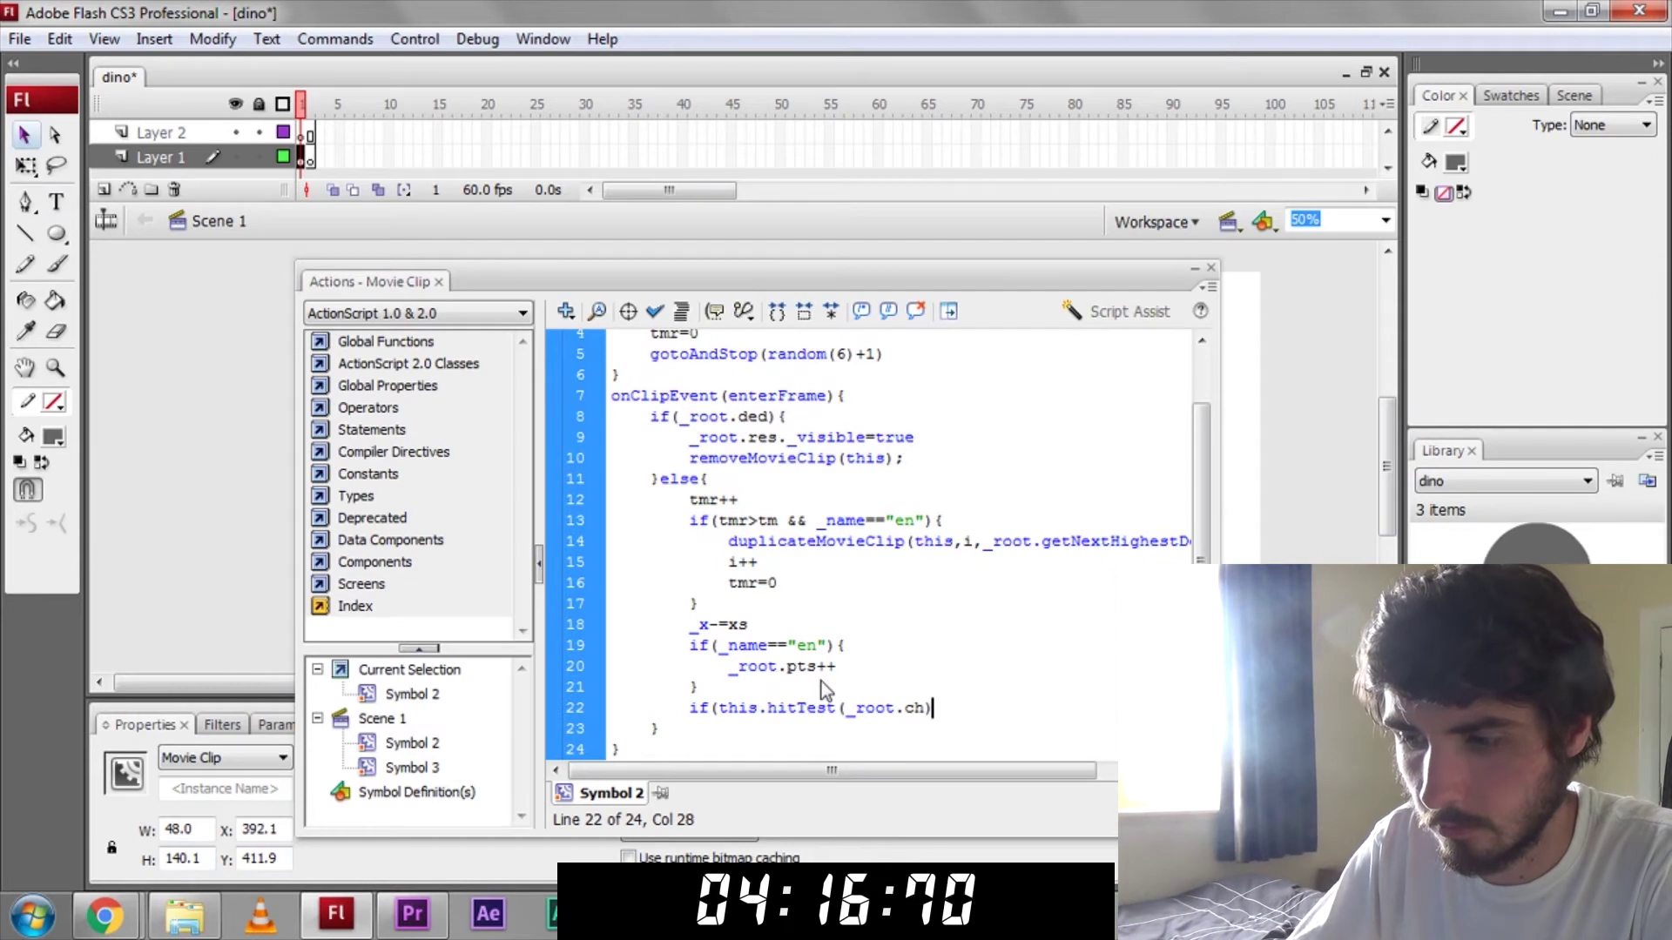
text(})
text(){)
scroll(745, 634, down, 1)
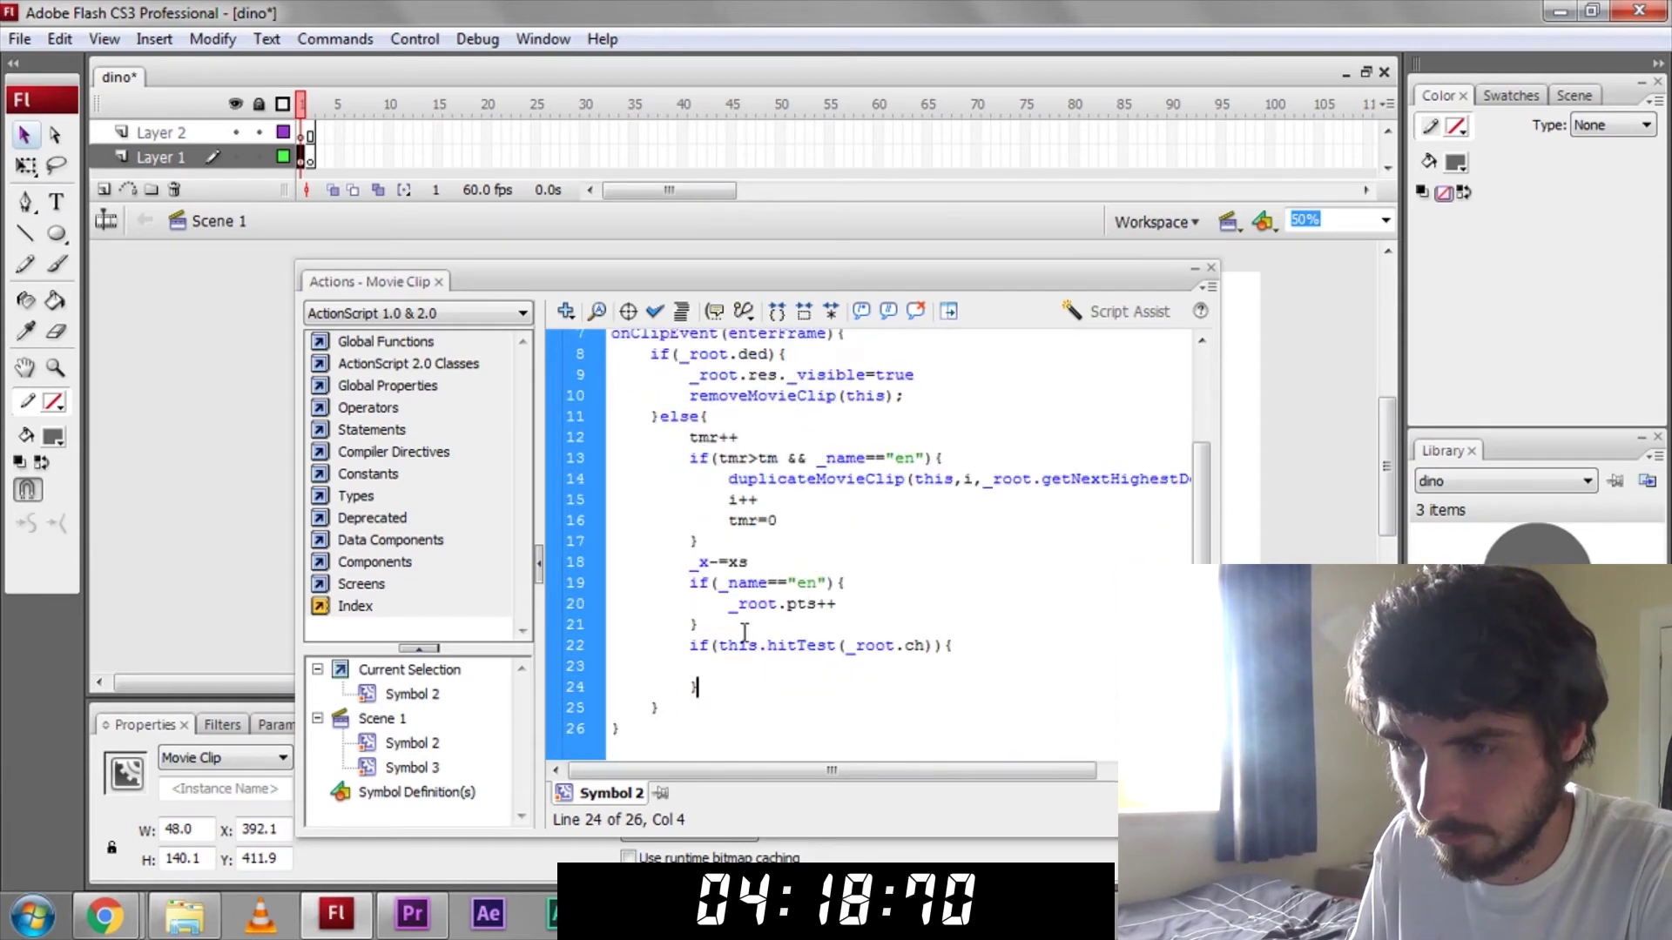
text(_root.ec)
key(BackSpace)
key(BackSpace)
text(ded=true)
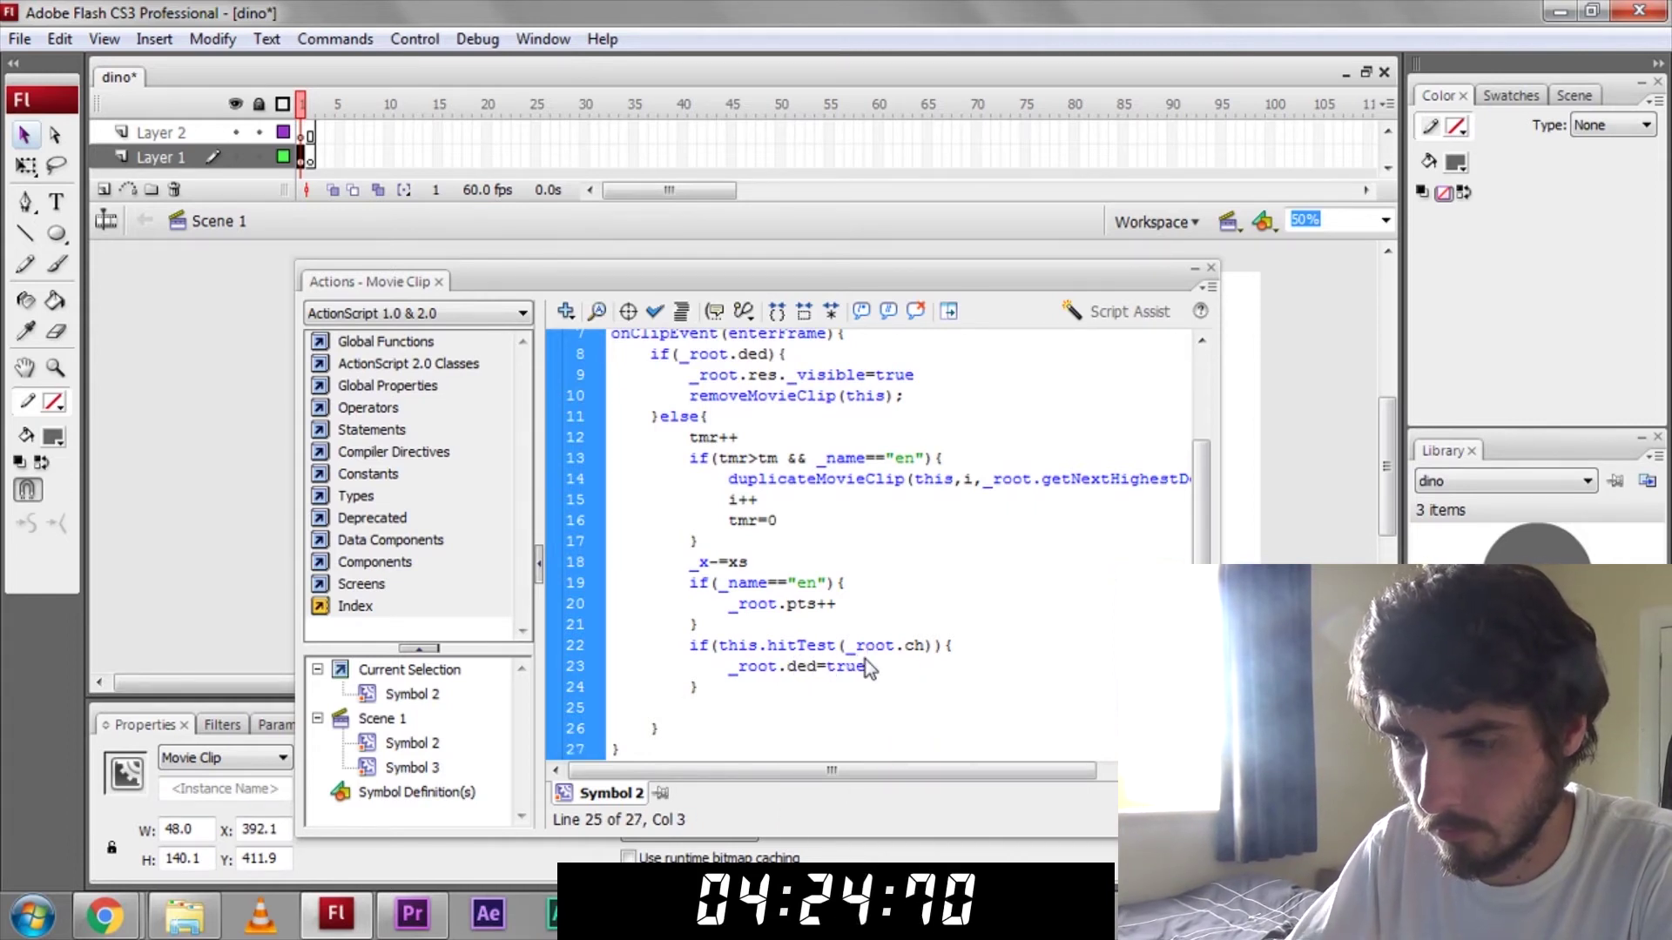
text(()
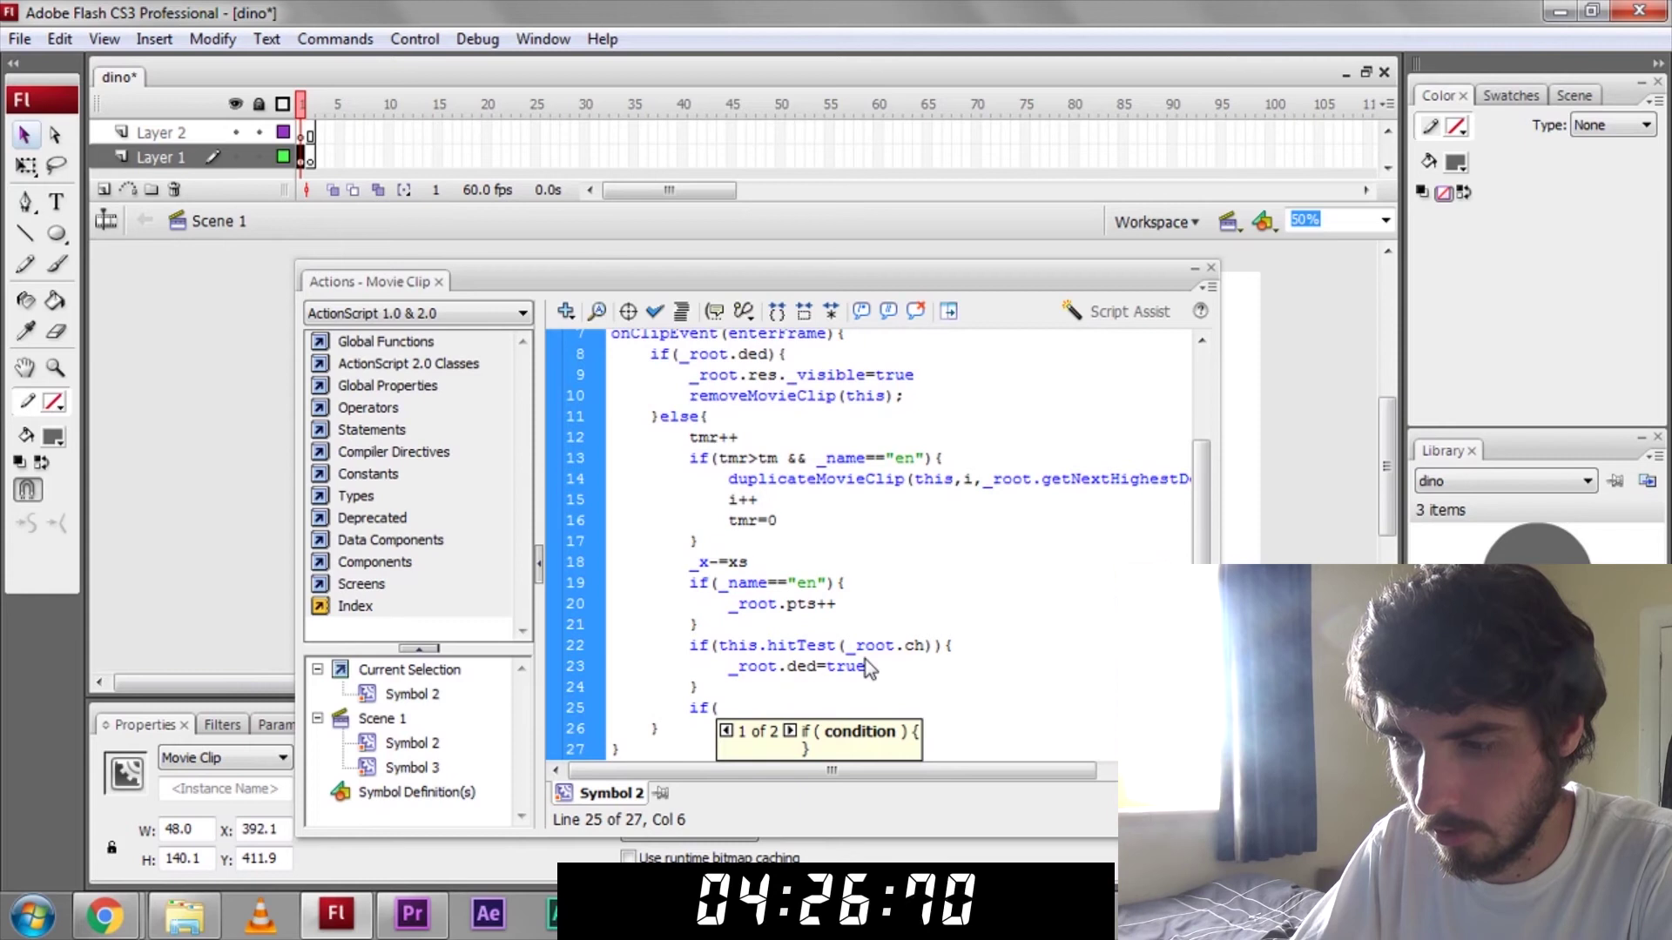
text(_root.pts<1000){)
- Fill the pts<1000 block with its xs speed and tm=Math.random() gap lines
key(Return)
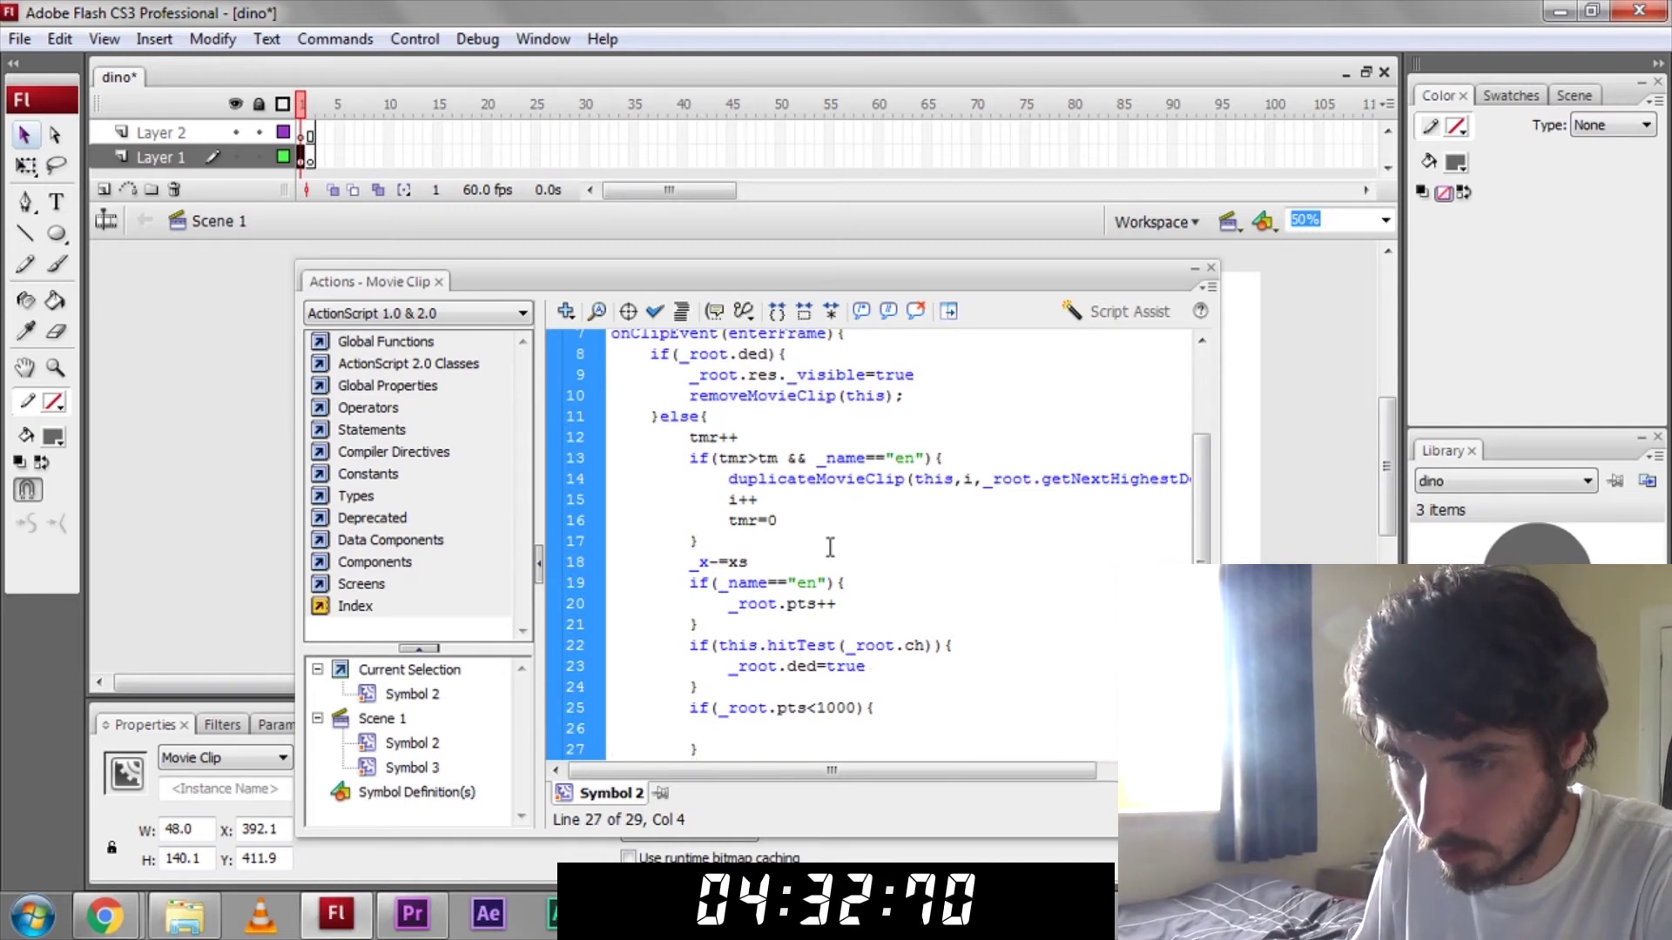
key(Return)
text(})
click(769, 672)
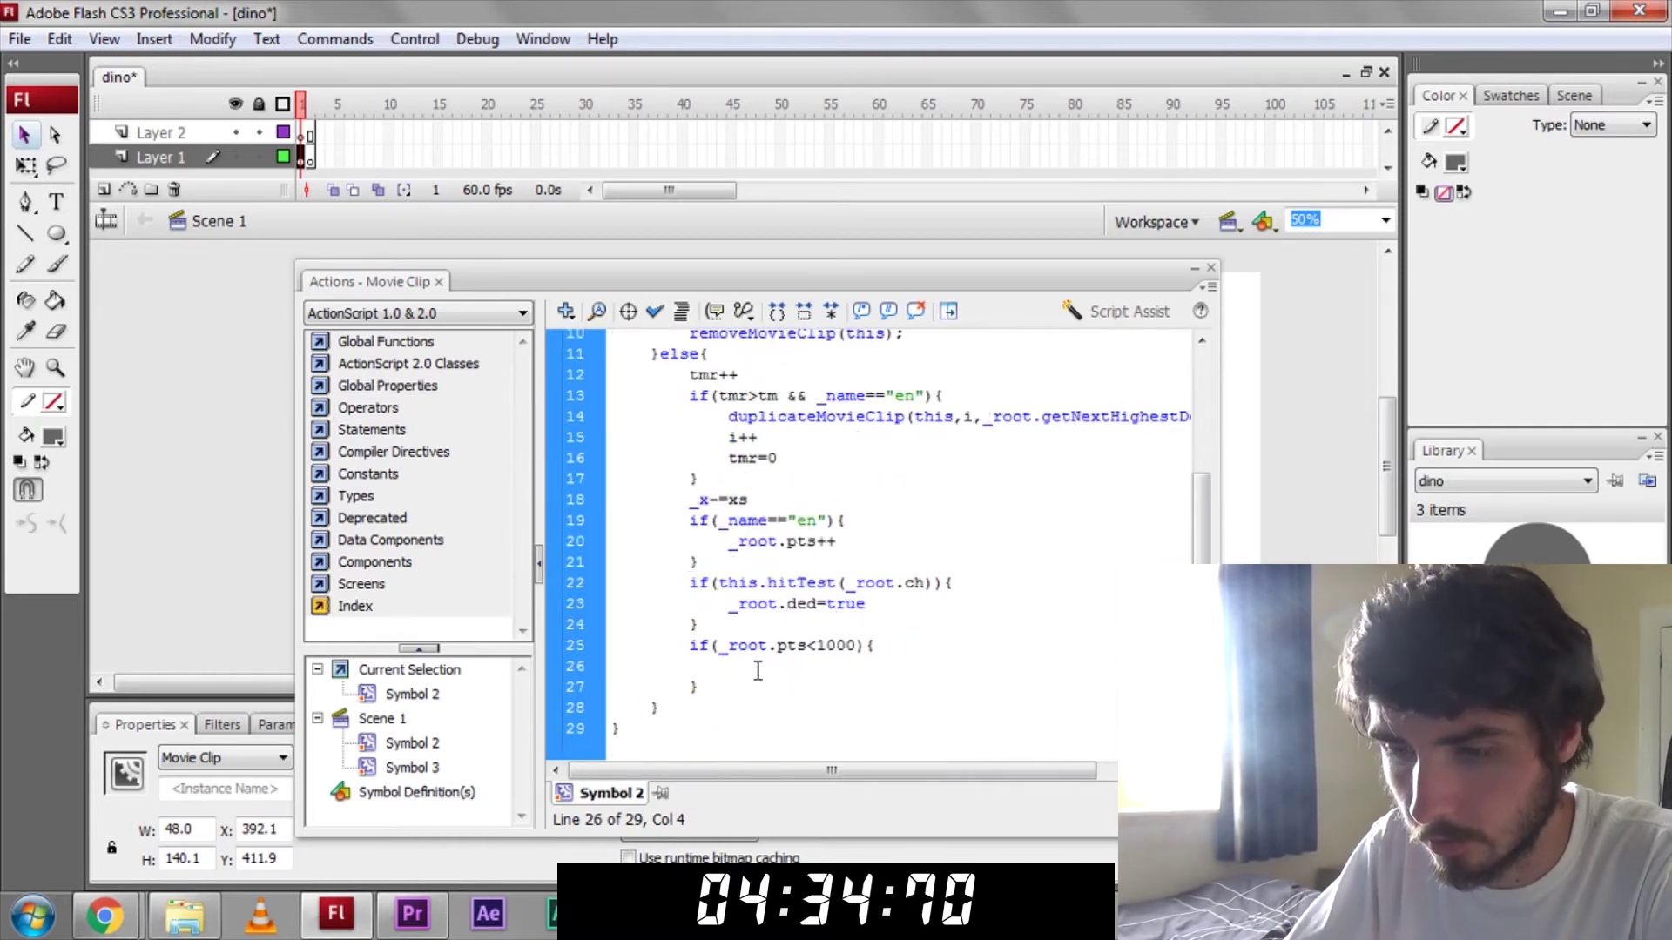
text(xs=10)
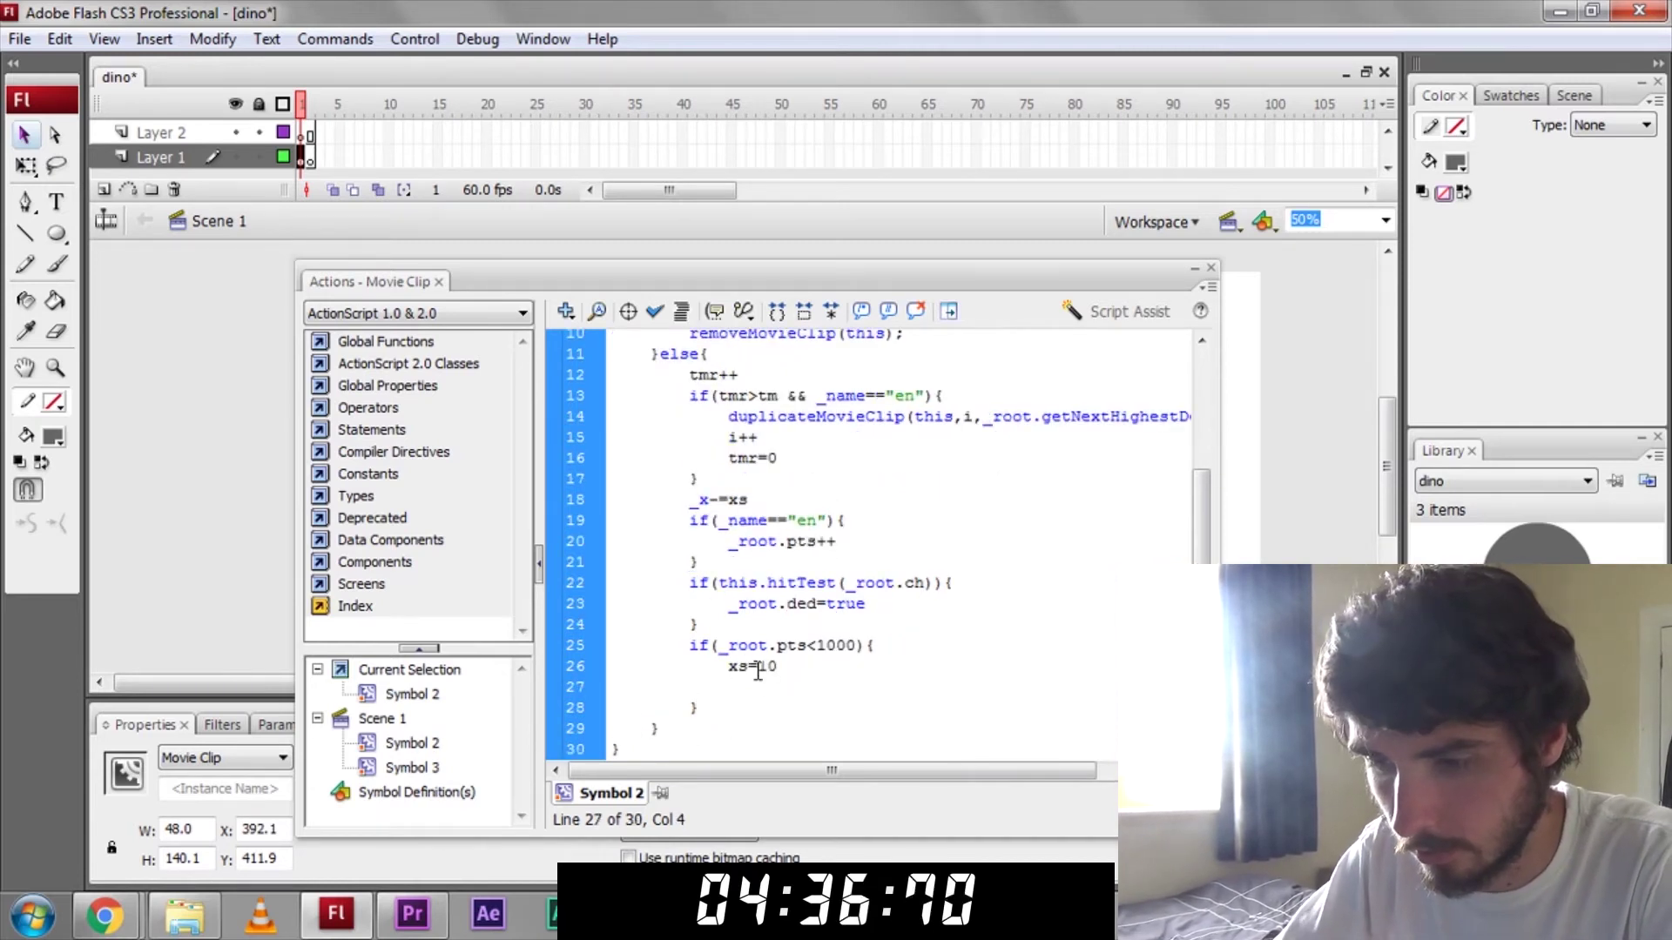
key(Return)
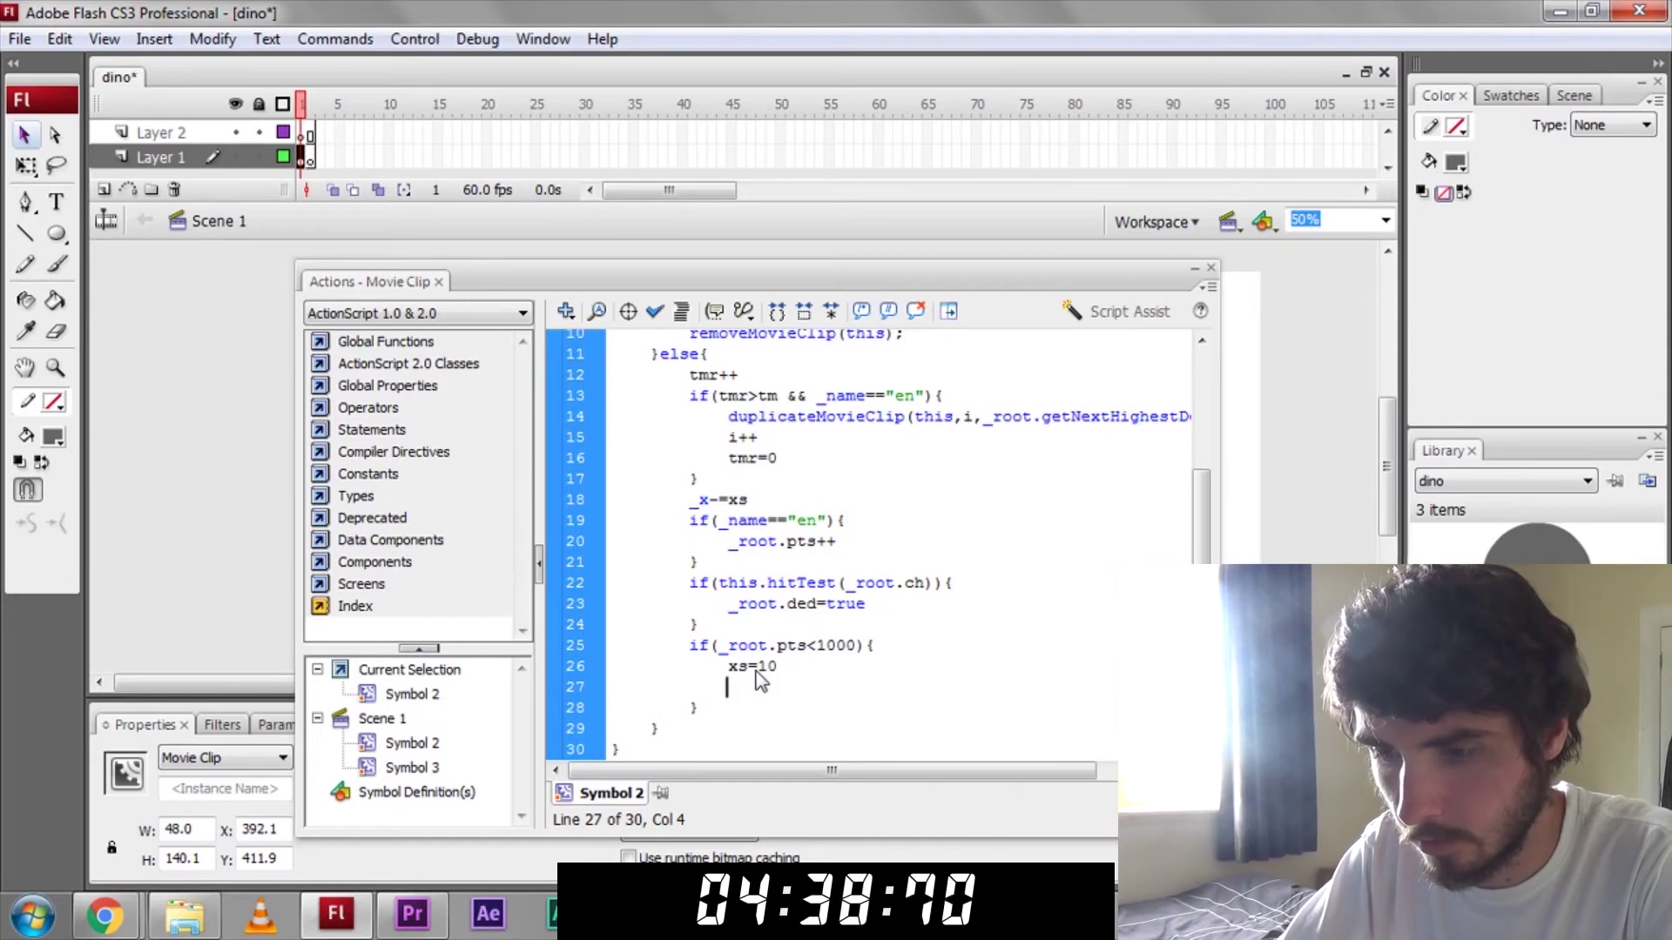
text(stm=)
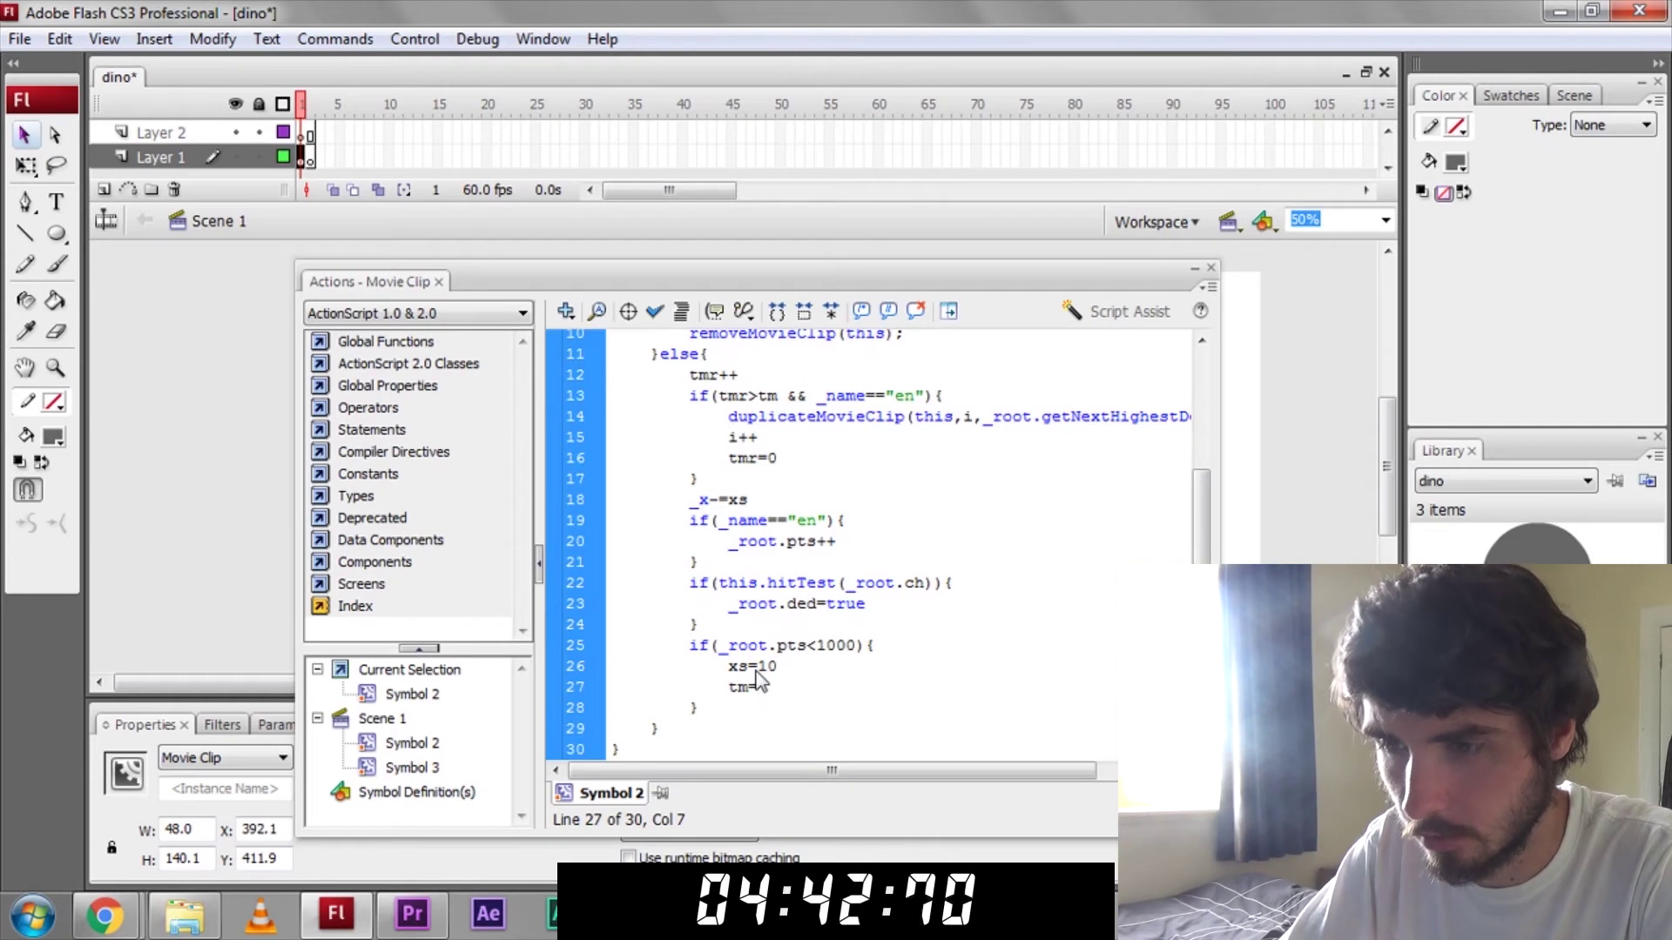
text(Math.)
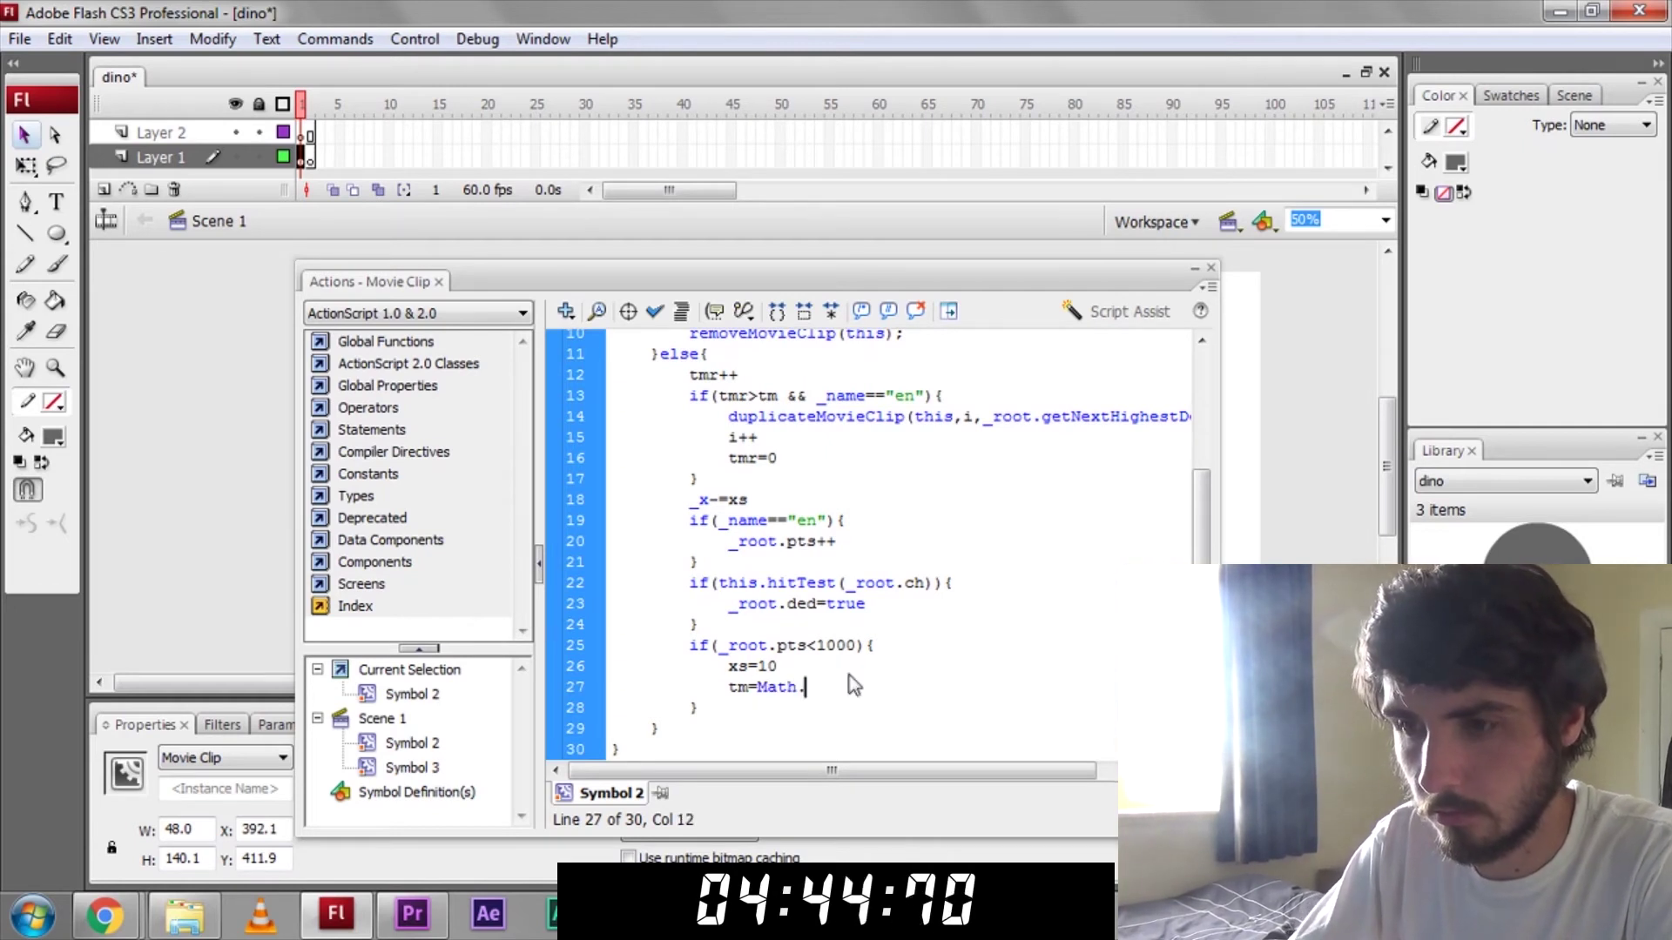
text(random()*50+100)
scroll(850, 684, down, 1)
- Duplicate the points block for the 1000-point tier, changing its speed, range and offset values
mouse_move(788, 691)
mouse_down()
mouse_move(684, 649)
mouse_move(678, 627)
mouse_up()
key(ctrl+c)
key(Right)
key(Return)
key(ctrl+v)
scroll(762, 675, down, 1)
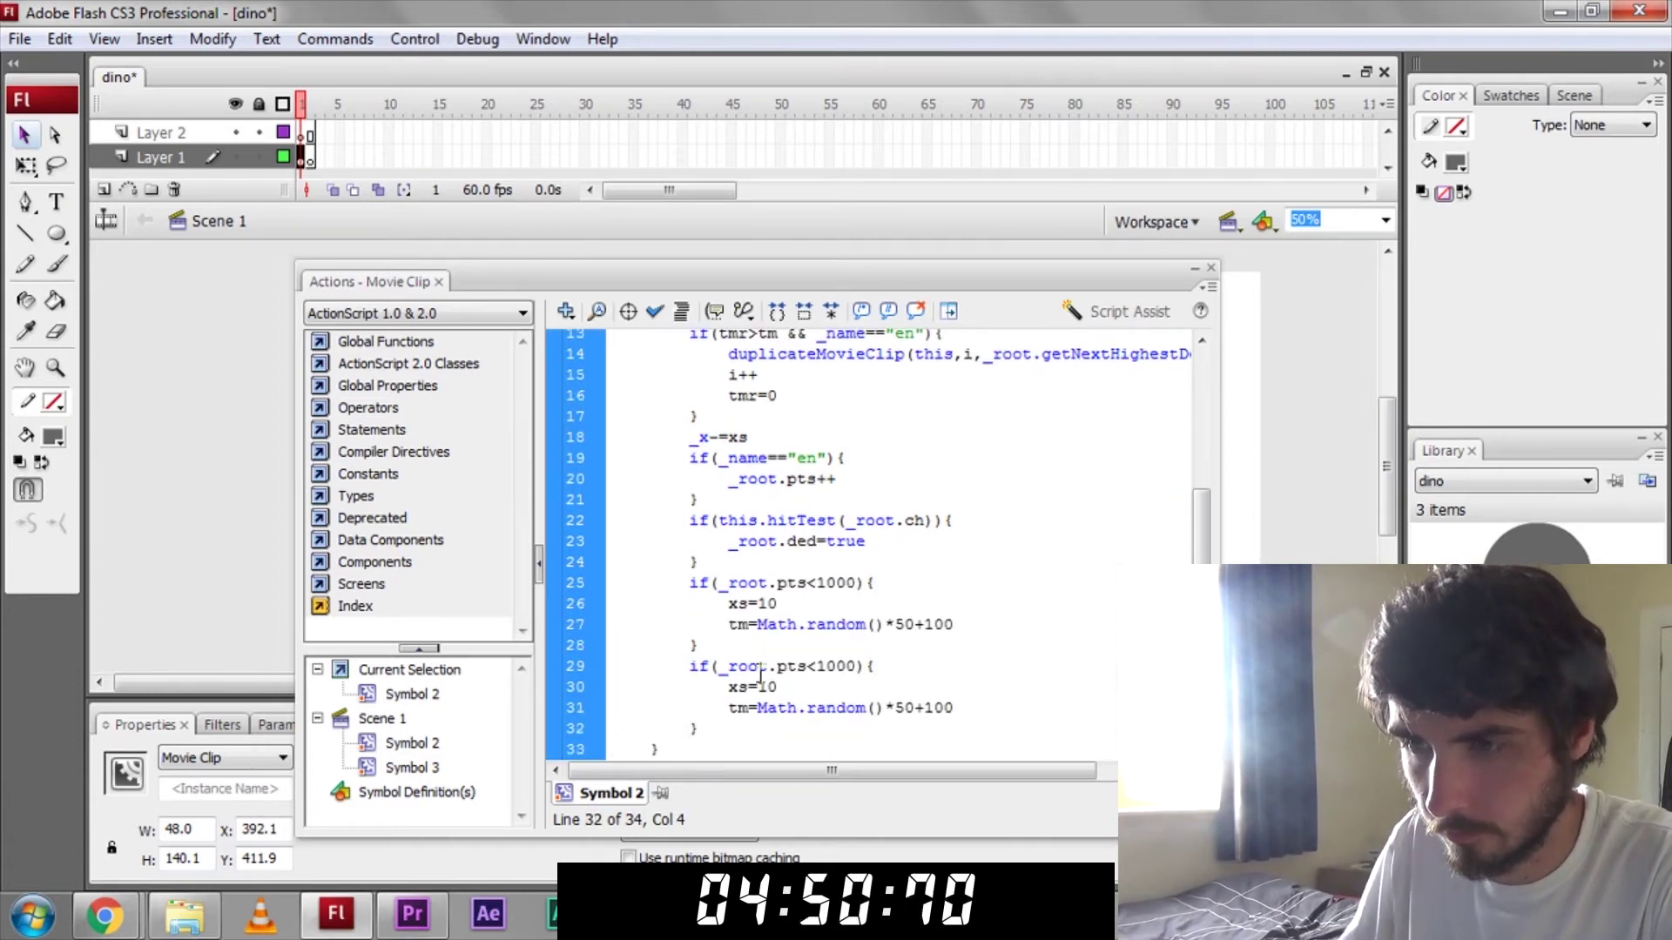
text(>)
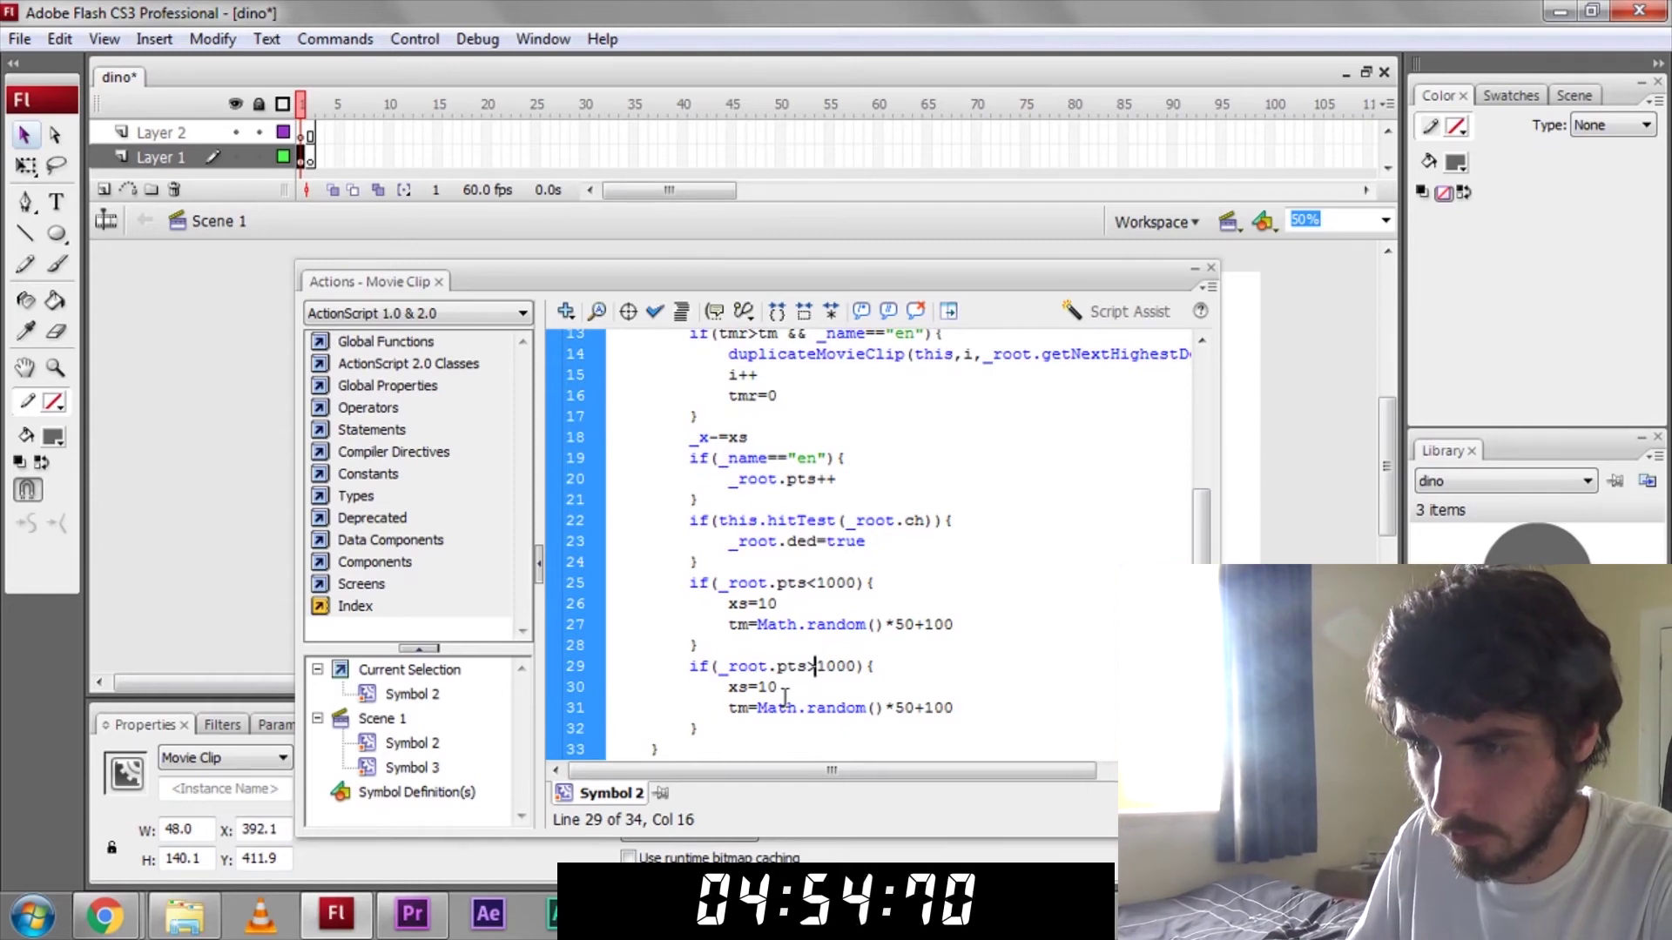
click(782, 689)
key(BackSpace)
text(1)
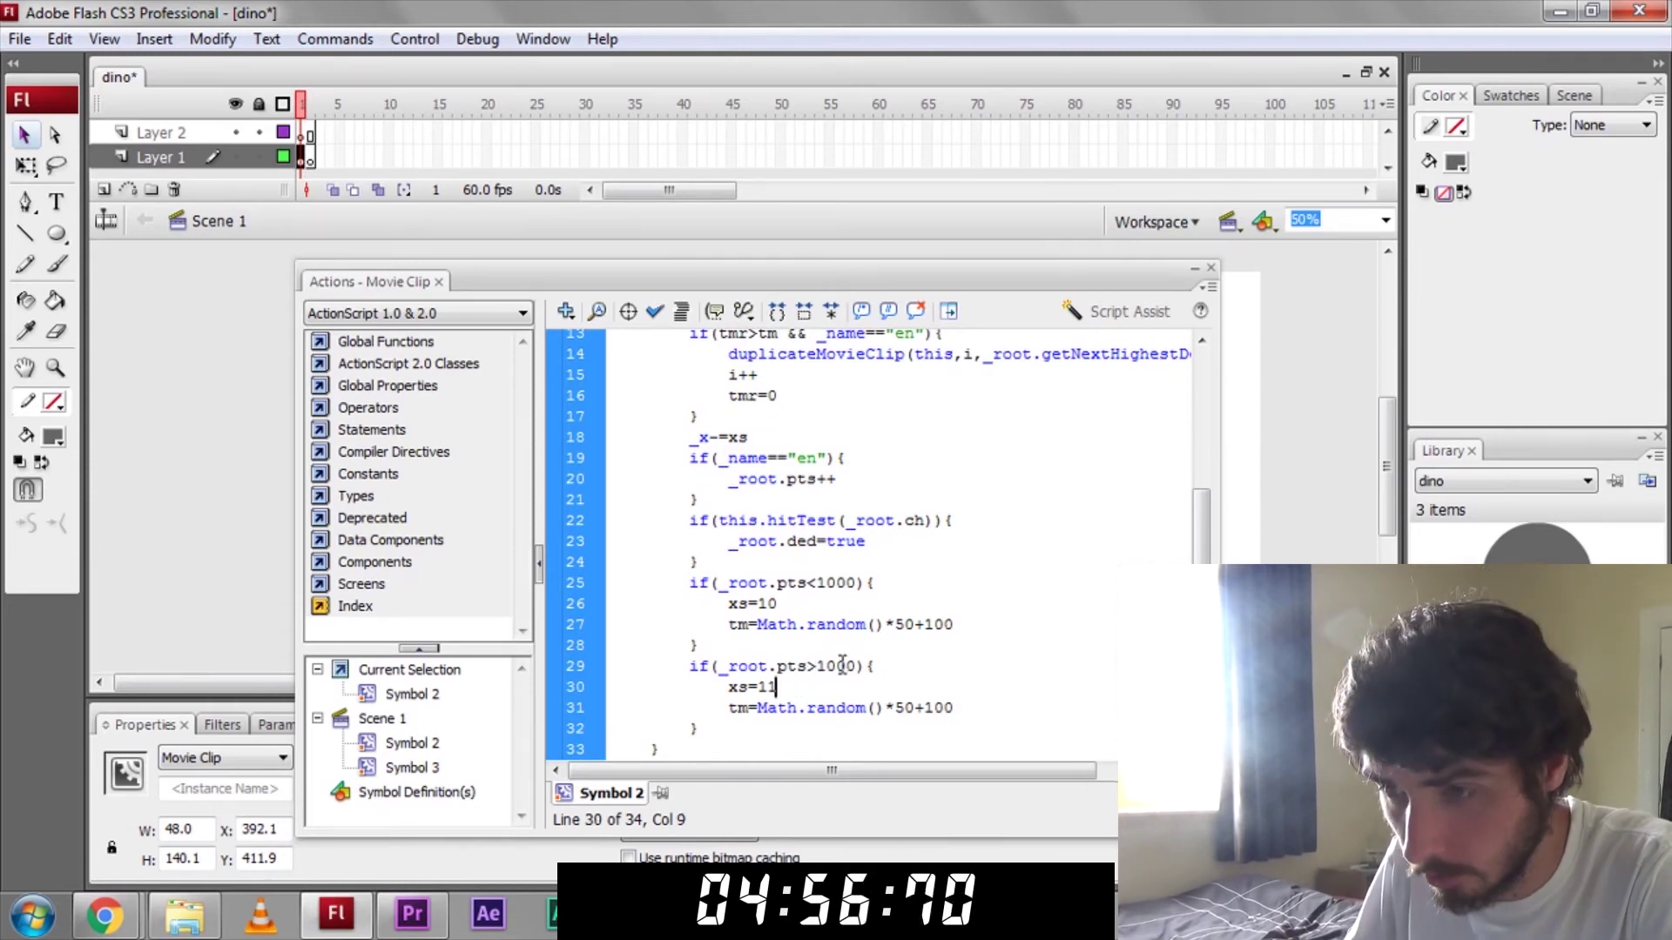
click(905, 707)
key(BackSpace)
text(6)
click(946, 707)
key(BackSpace)
key(BackSpace)
key(BackSpace)
text(80)
scroll(924, 704, down, 1)
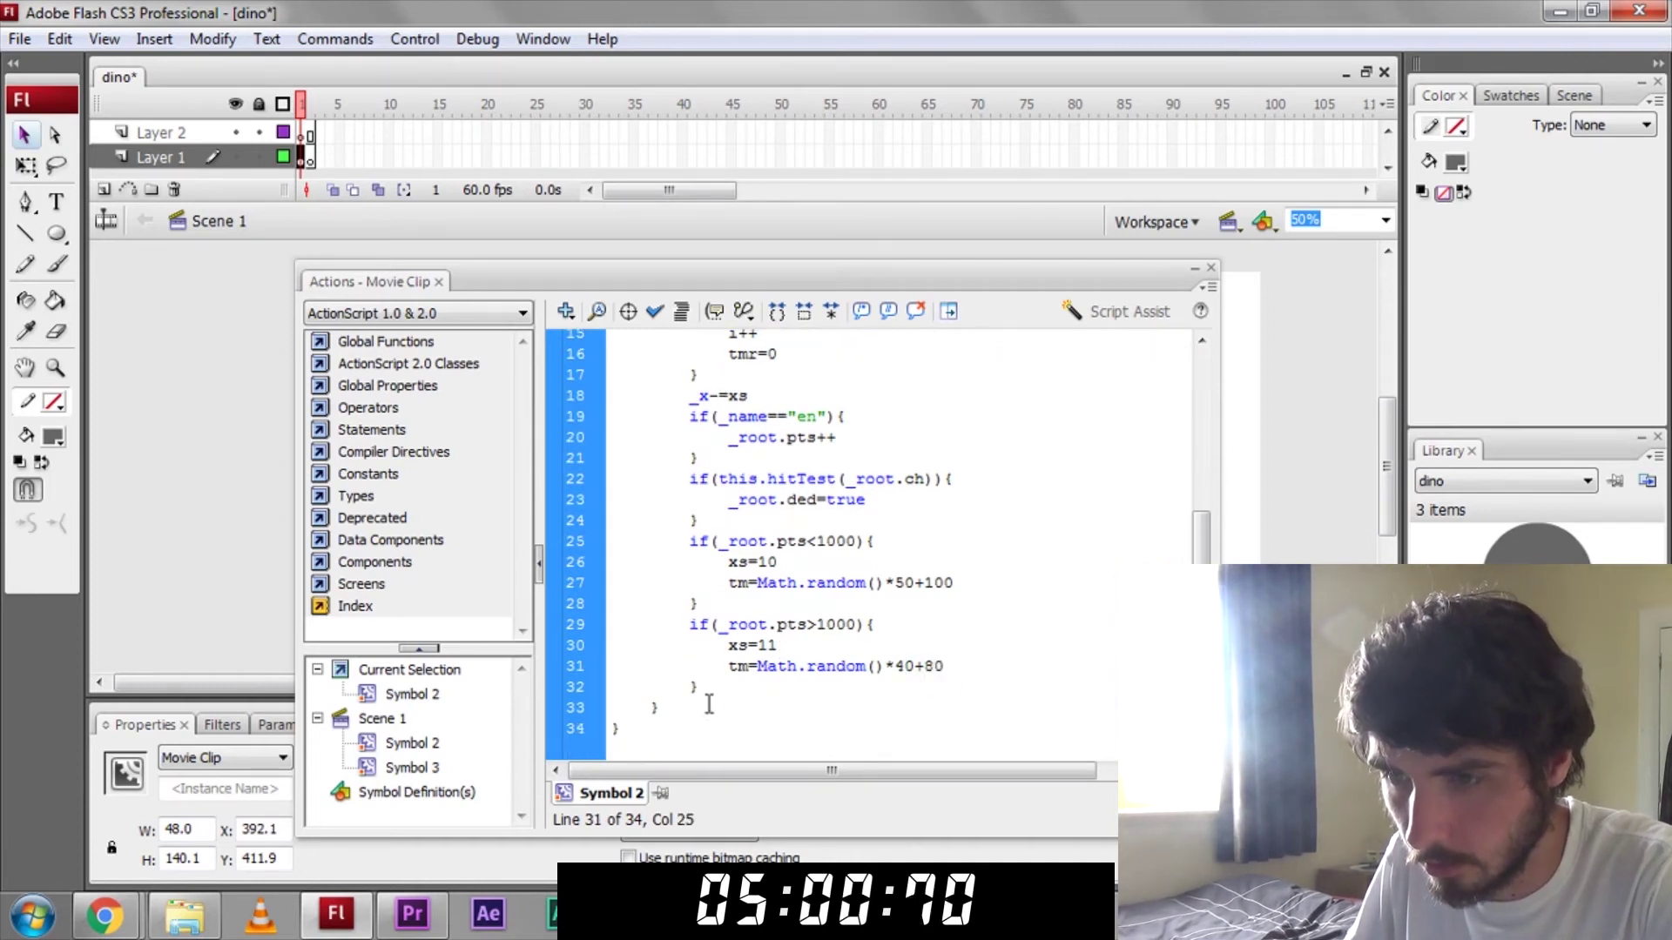
- Add the 2000 and 3000 tiers with edited thresholds and values, then confirm no syntax errors
click(699, 666)
drag(697, 666, 688, 677)
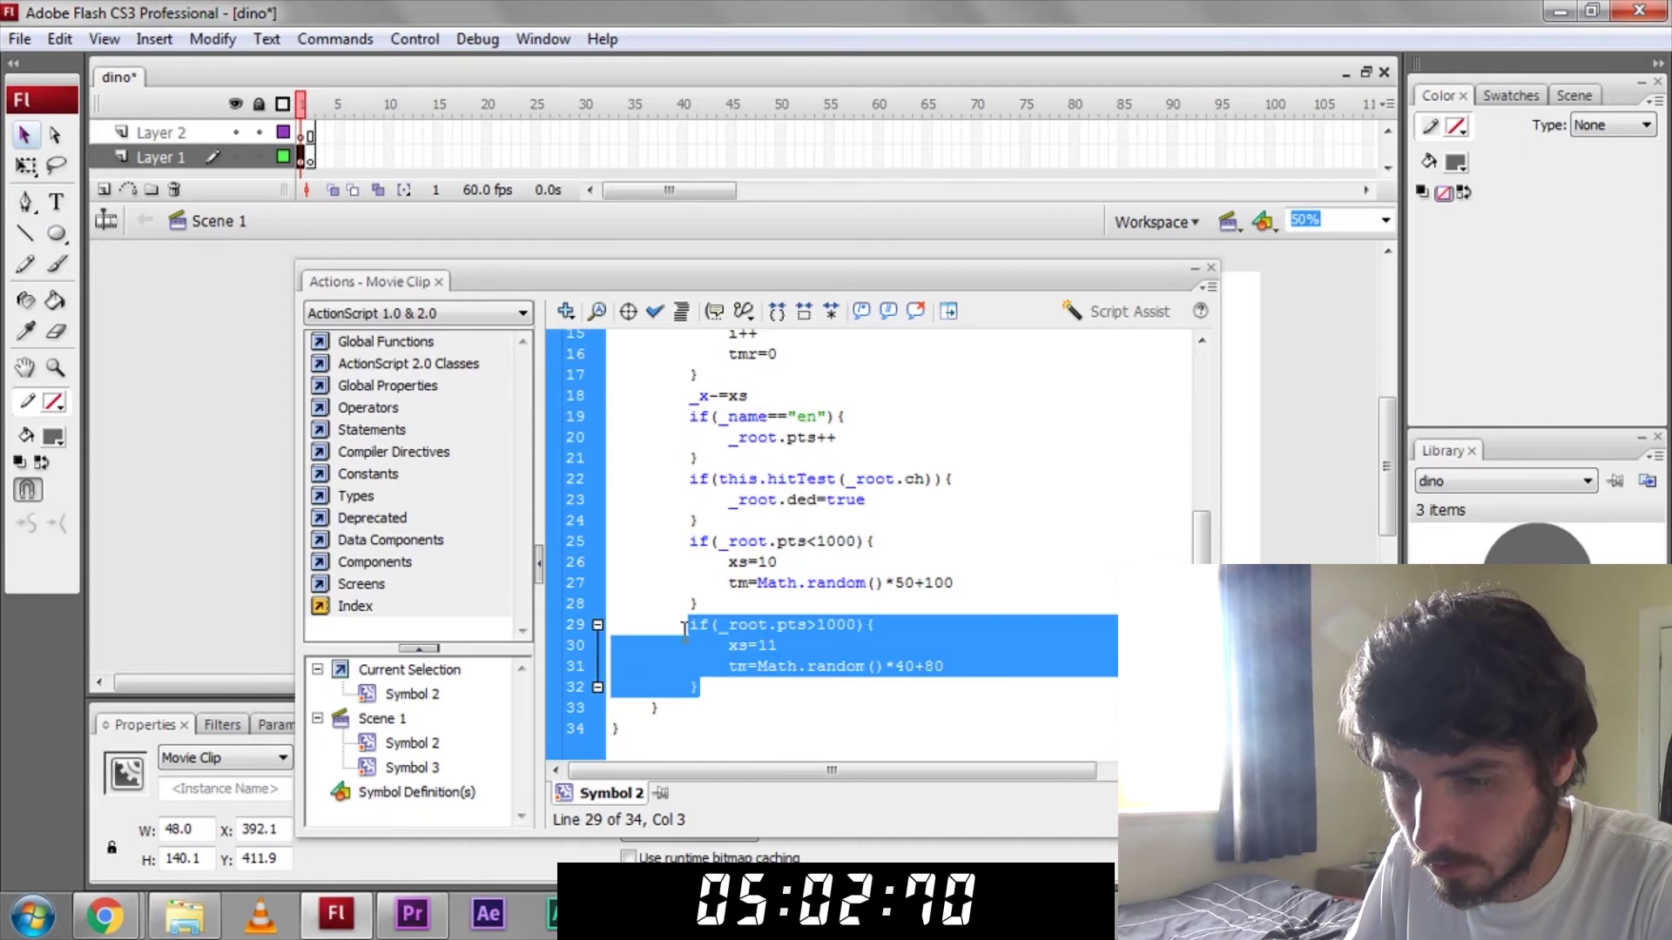
click(730, 688)
key(ctrl+v)
key(ctrl+v)
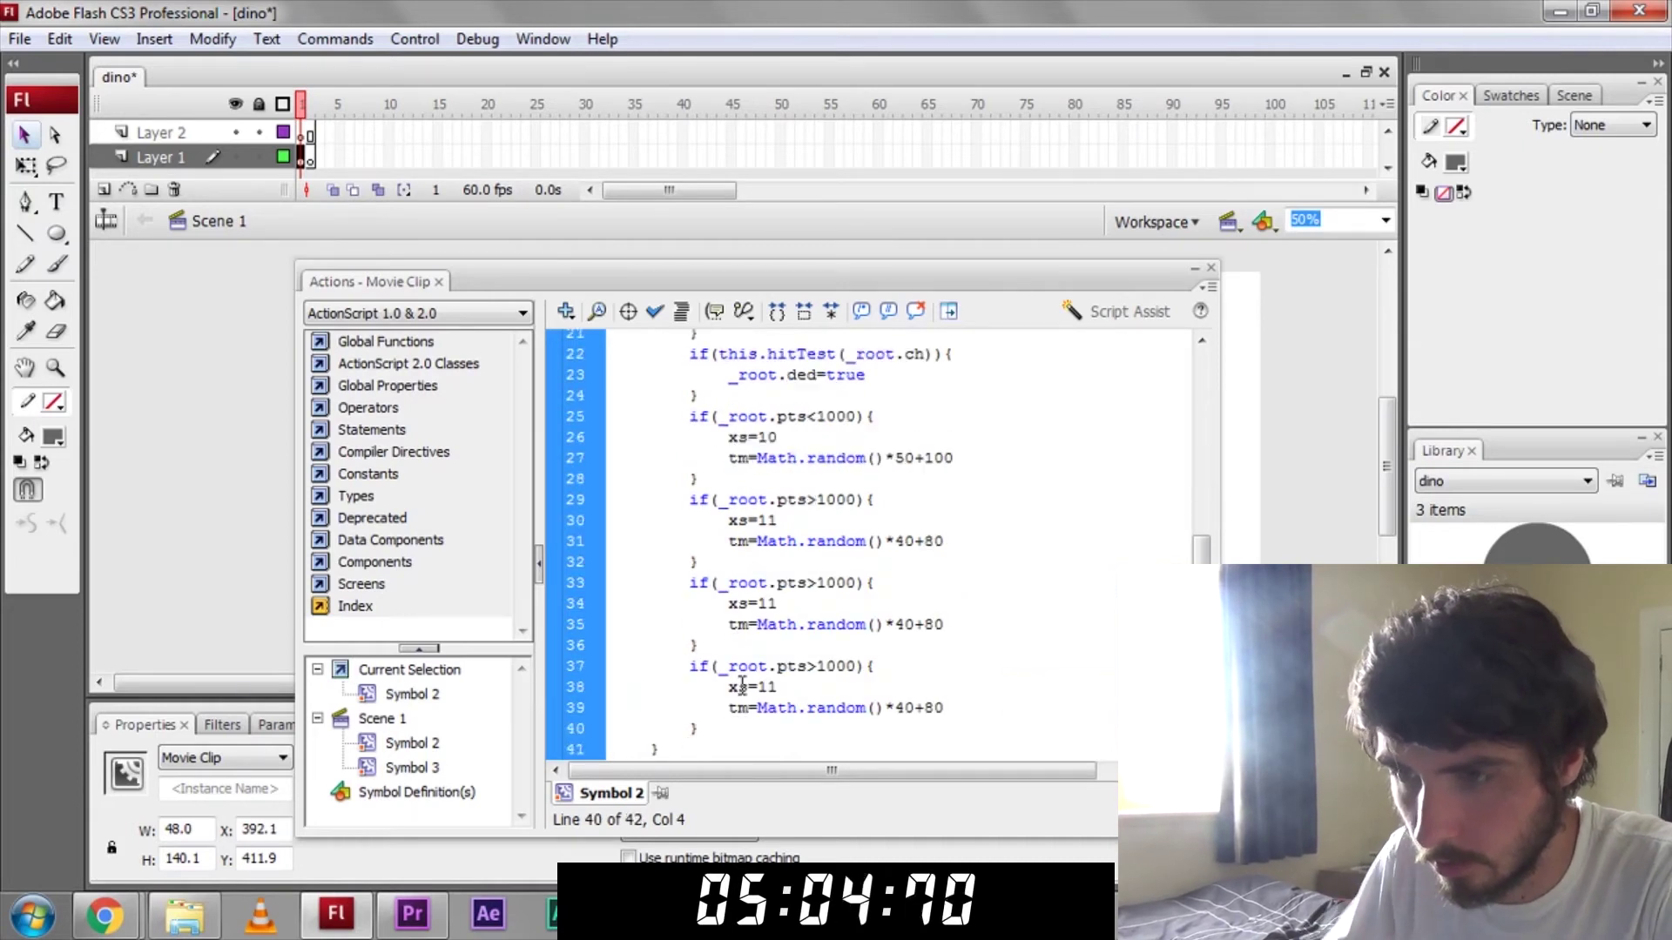
click(813, 582)
text(2)
key(Delete)
drag(767, 604, 805, 607)
text(2)
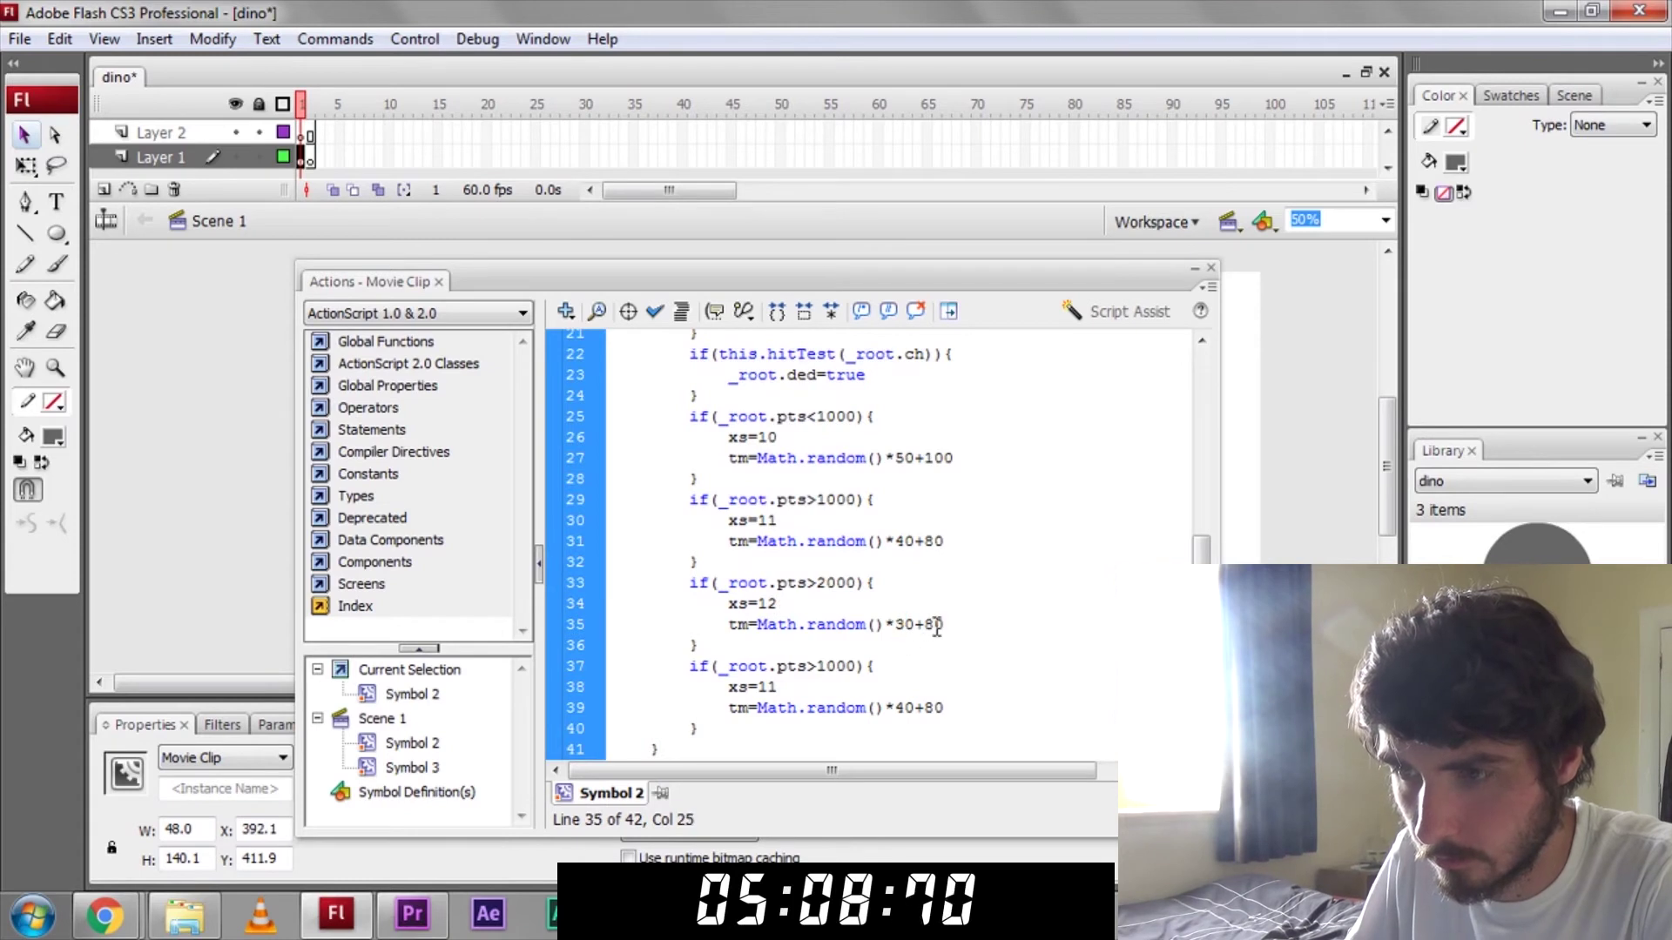
key(BackSpace)
key(BackSpace)
text(60)
drag(815, 667, 798, 689)
drag(895, 708, 904, 708)
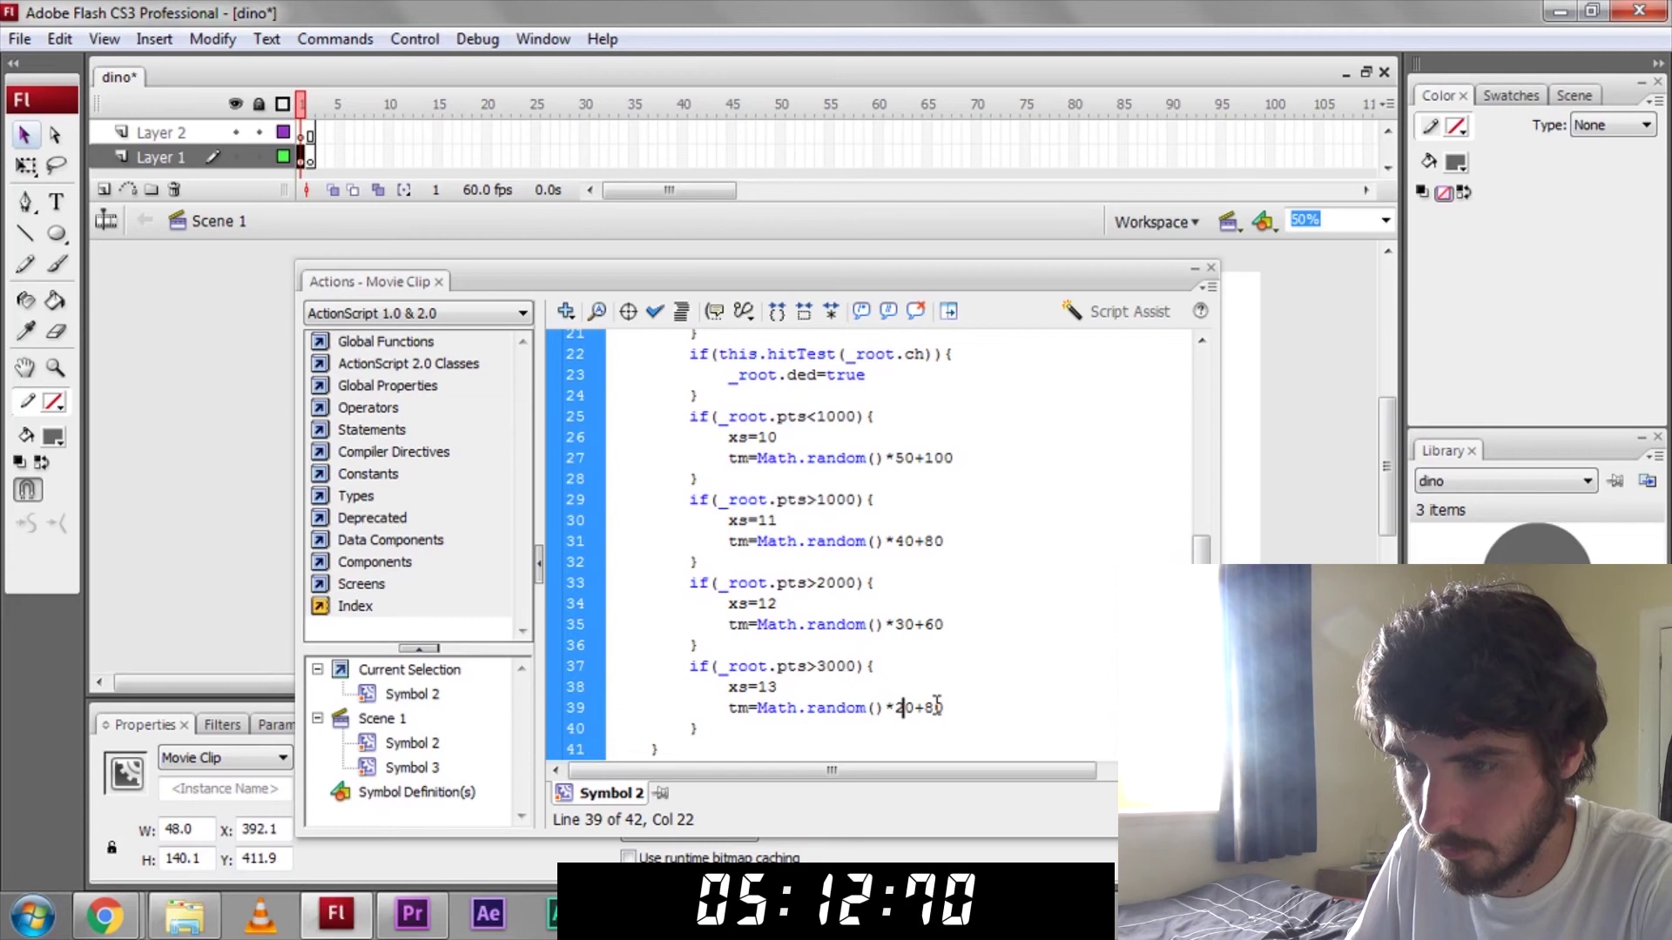
text(4)
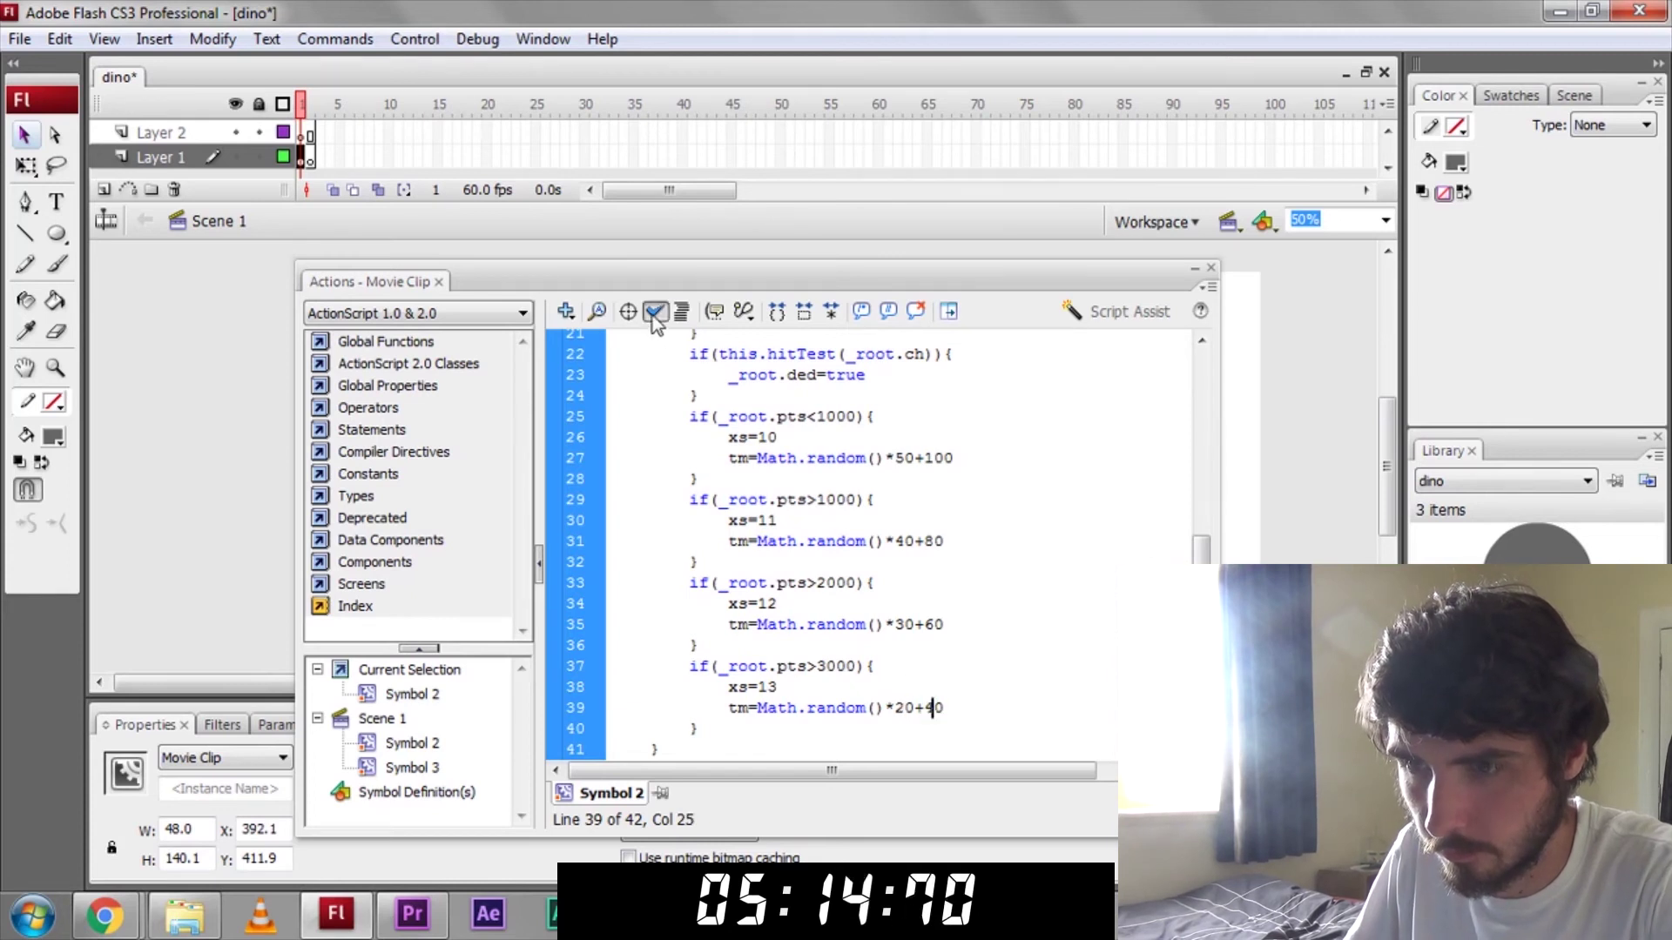
click(655, 311)
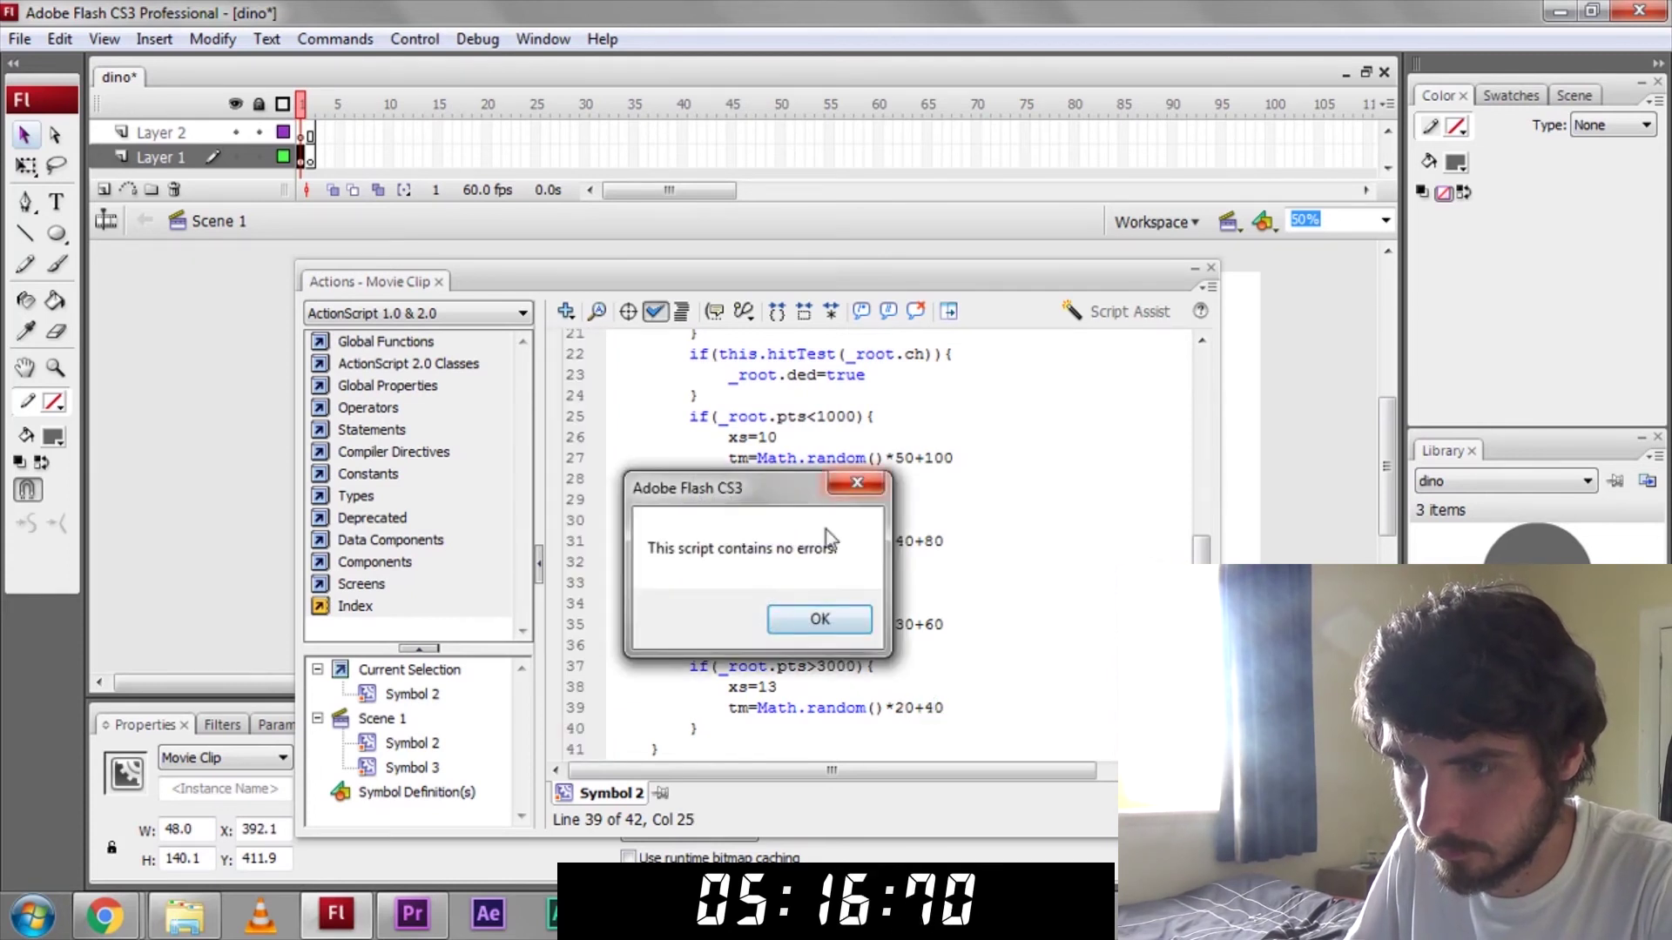
click(819, 625)
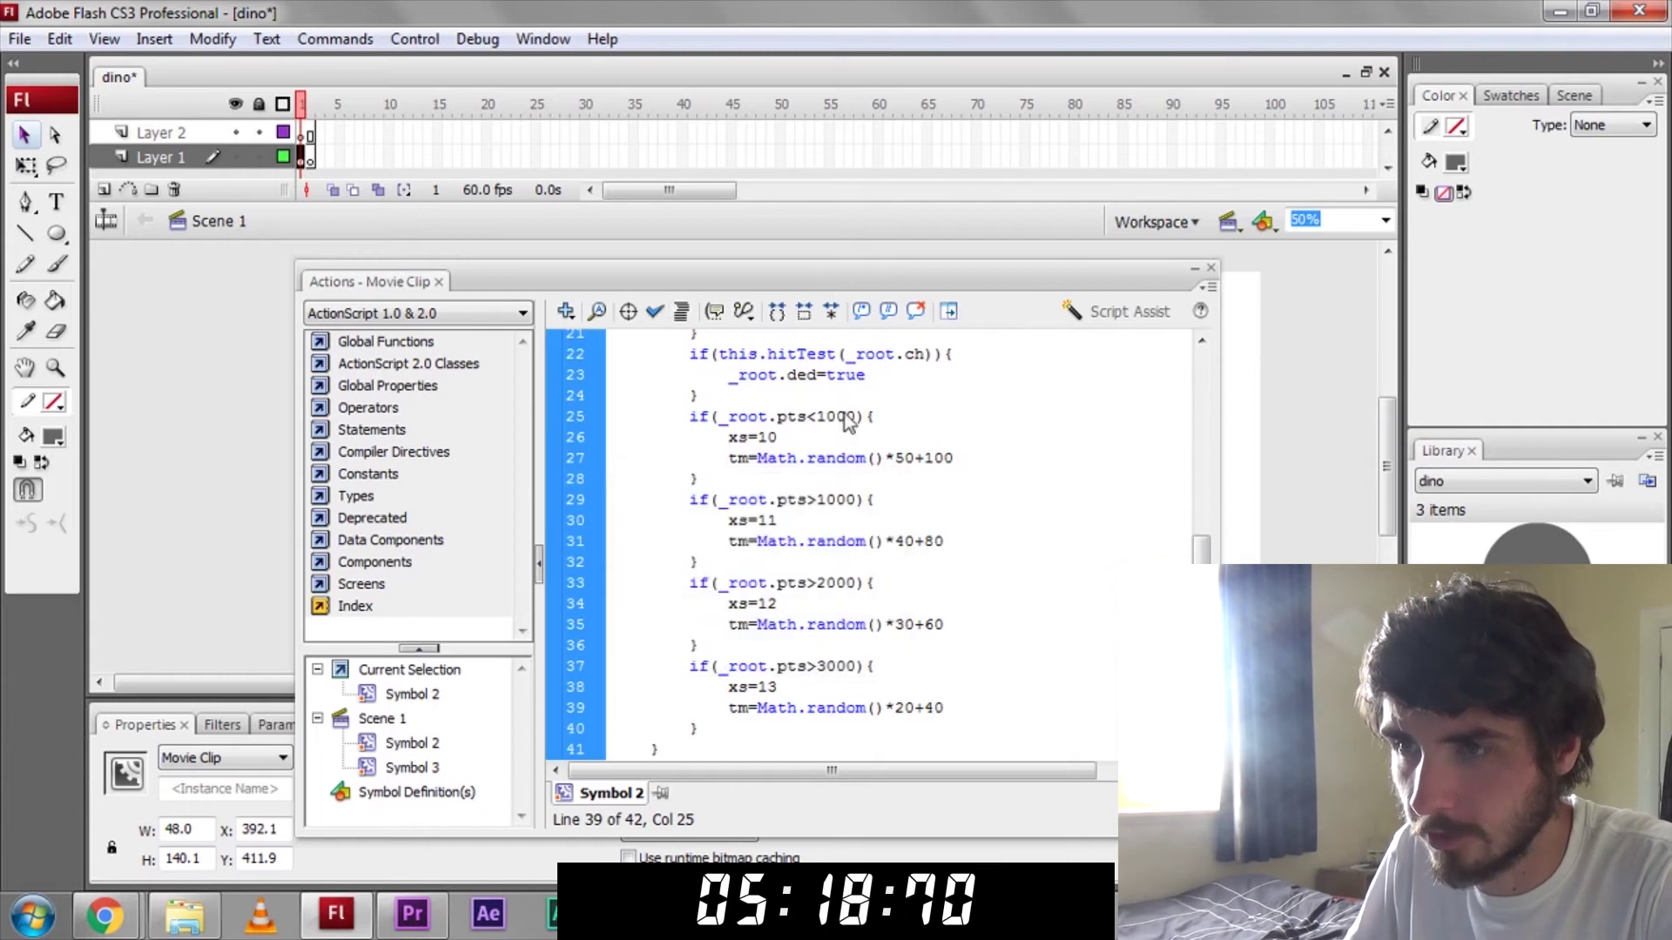
- Write the square button's on(press) handler script
click(884, 389)
drag(777, 709, 761, 409)
click(737, 562)
text(n()
key(Return)
text() {)
key(Return)
text(nextFrame())
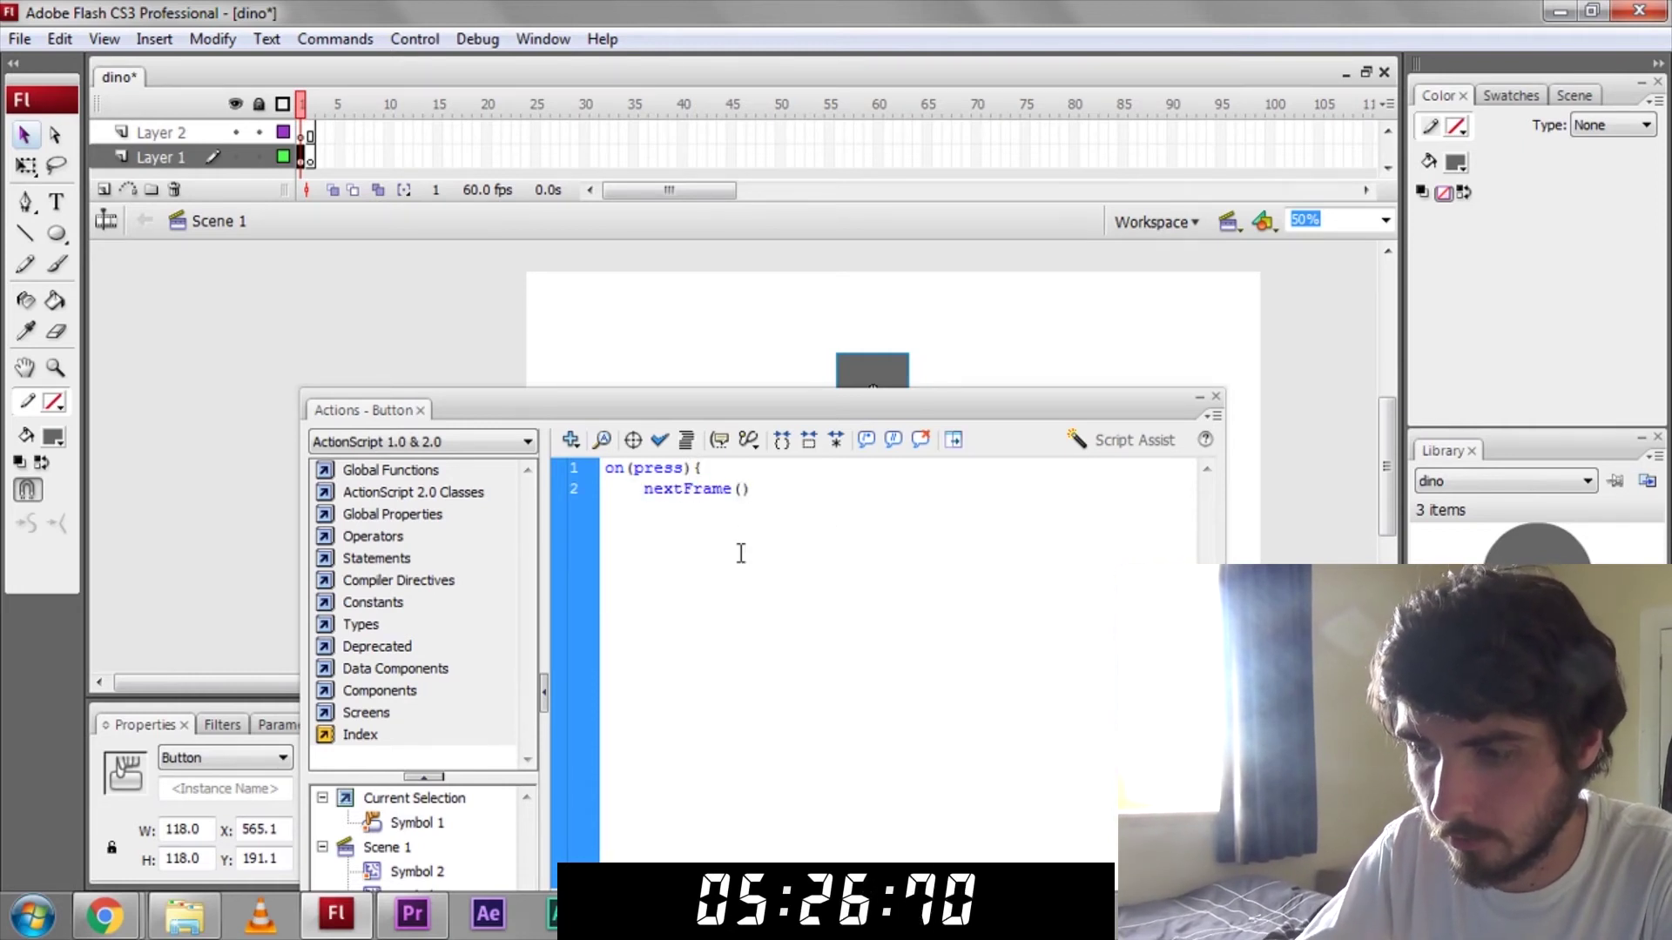
key(Return)
text(})
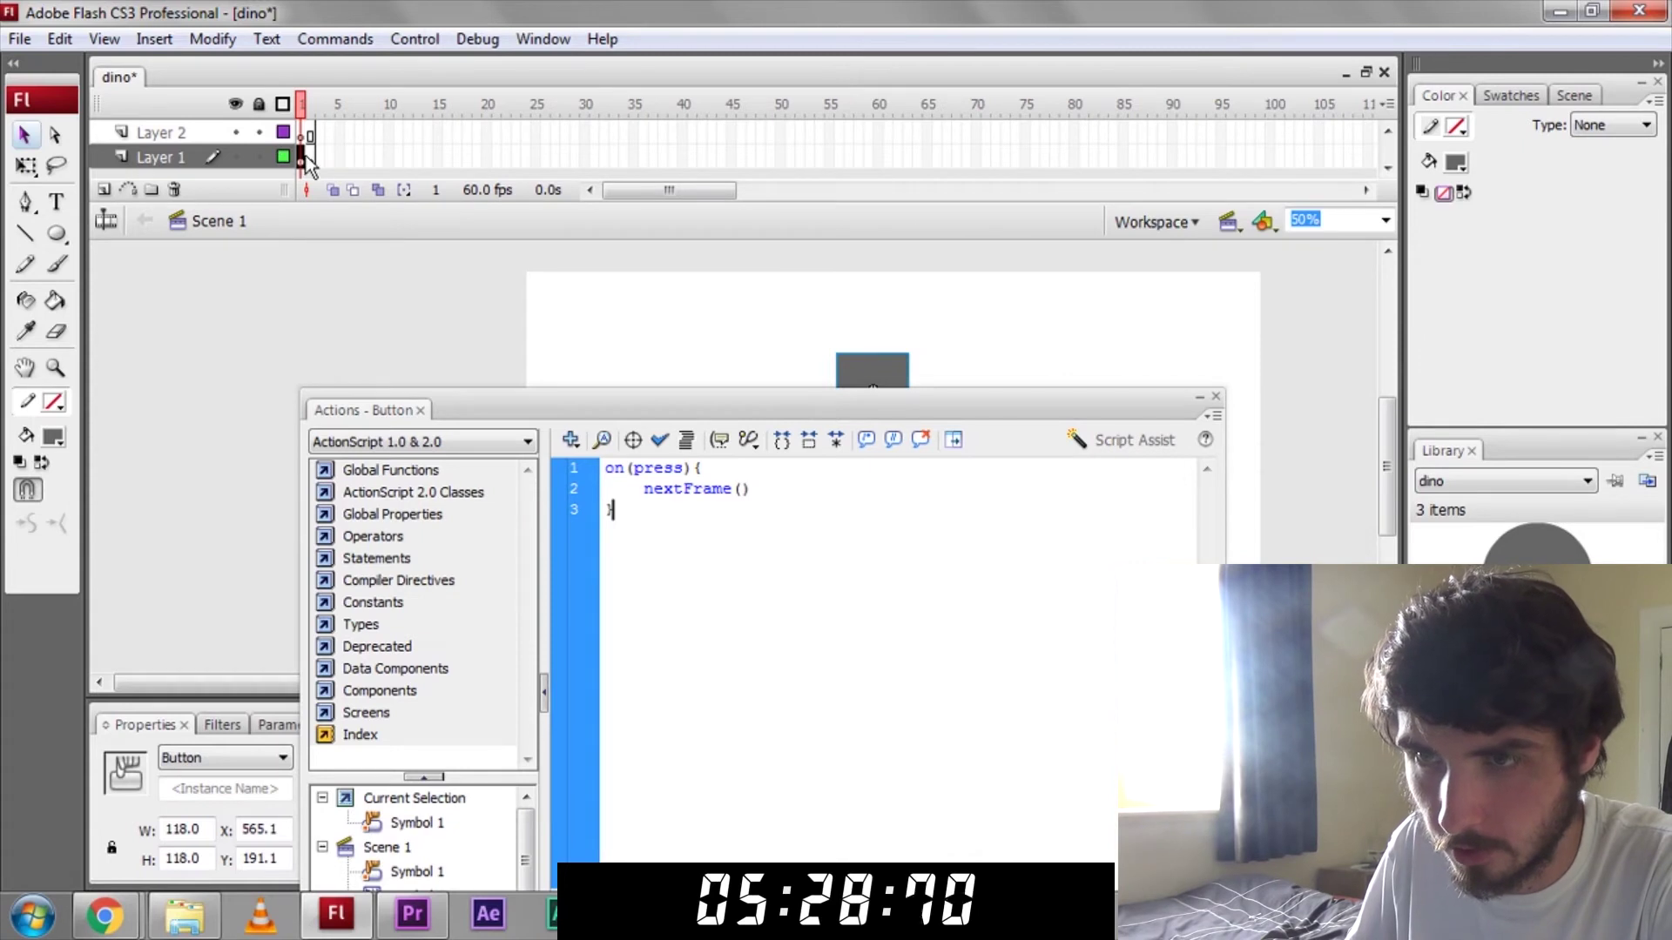
- Clear the stray partial text from frame 2's script
click(308, 157)
click(654, 484)
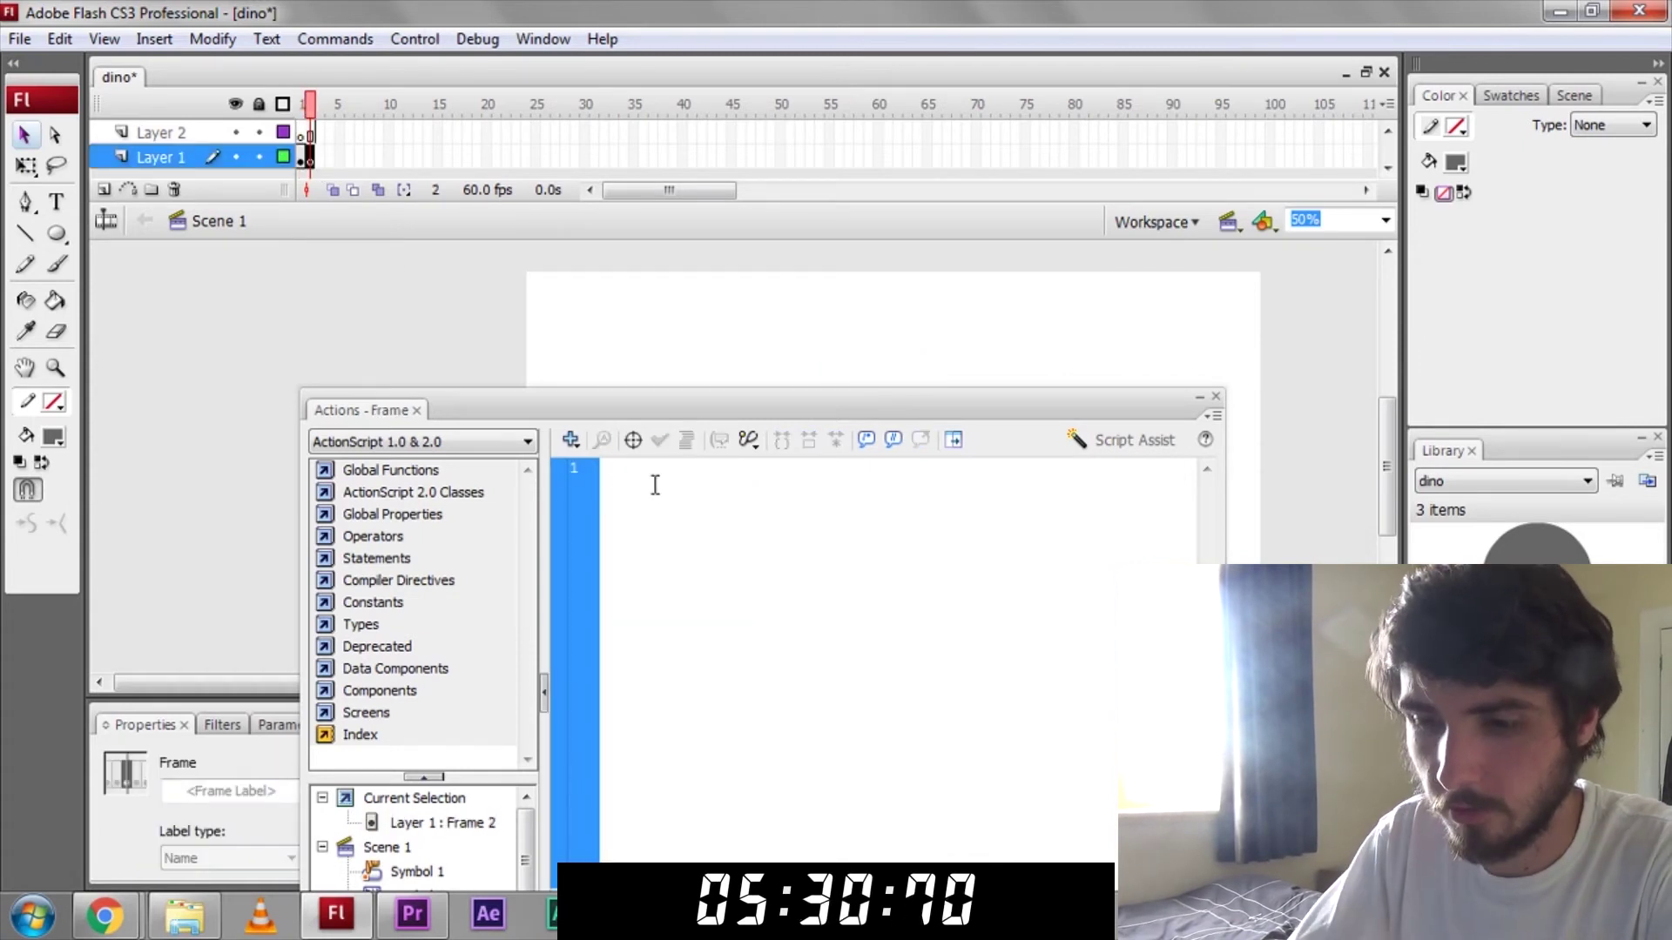
text(revFr)
key(BackSpace)
key(ctrl+a)
text(prevFrame();)
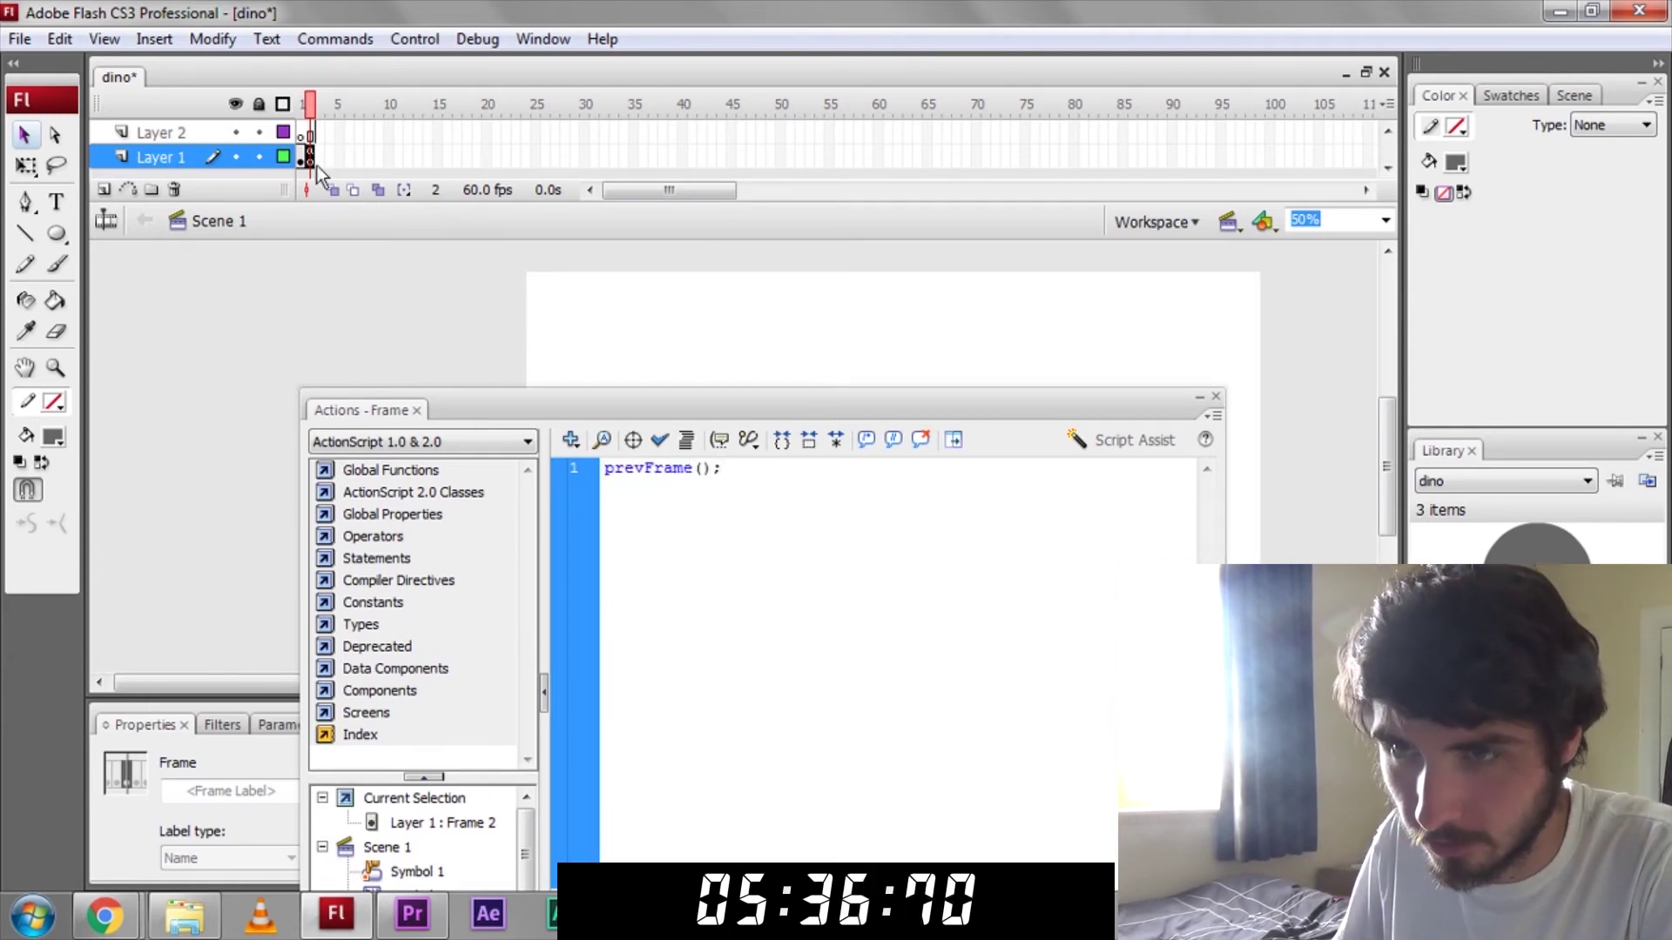
- Give frame 1 the script stop(), ded=false, pts=0 and res._visible=false
click(301, 157)
click(752, 505)
text(stop()
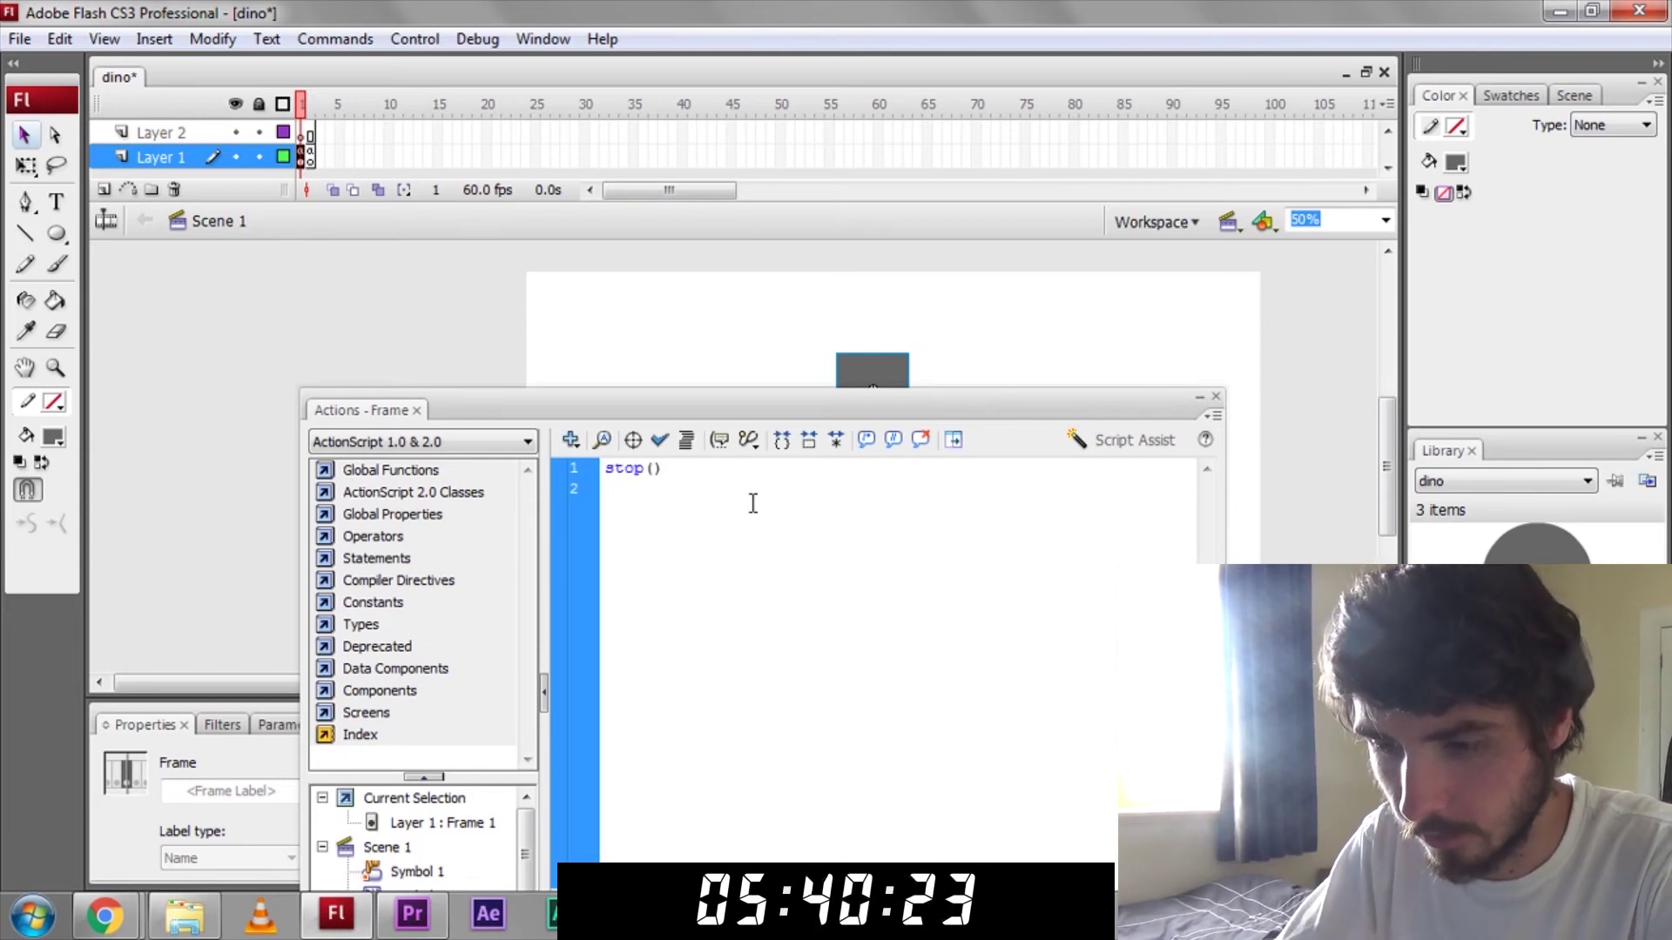
key(Return)
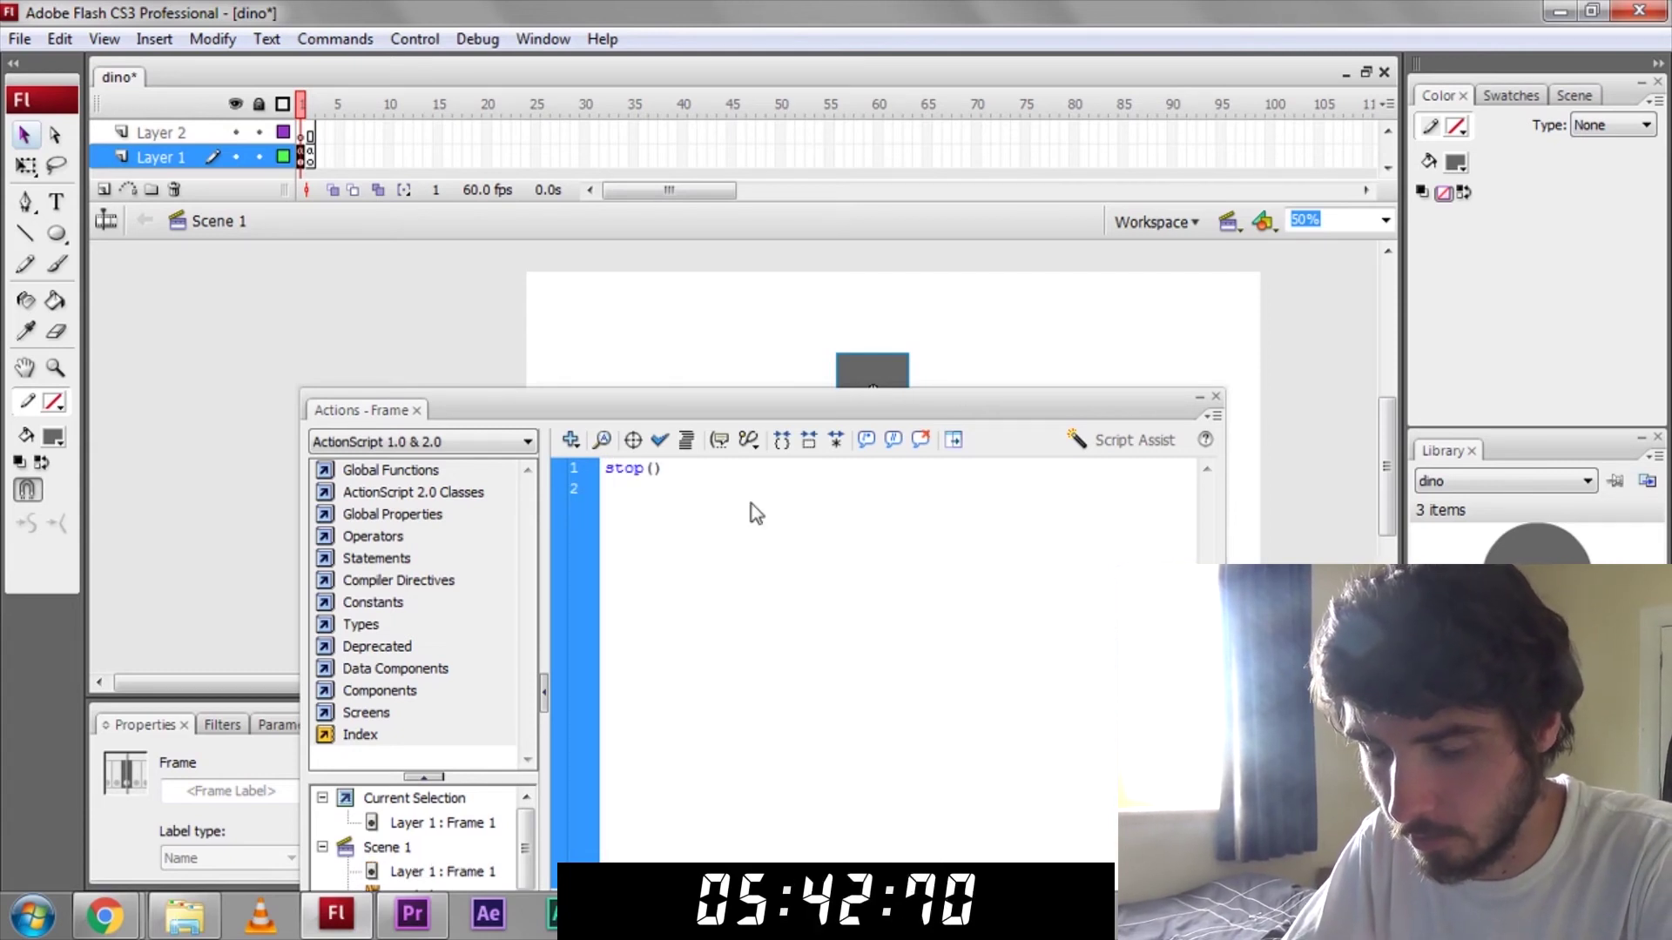
text(c)
text(ed=false;)
key(Return)
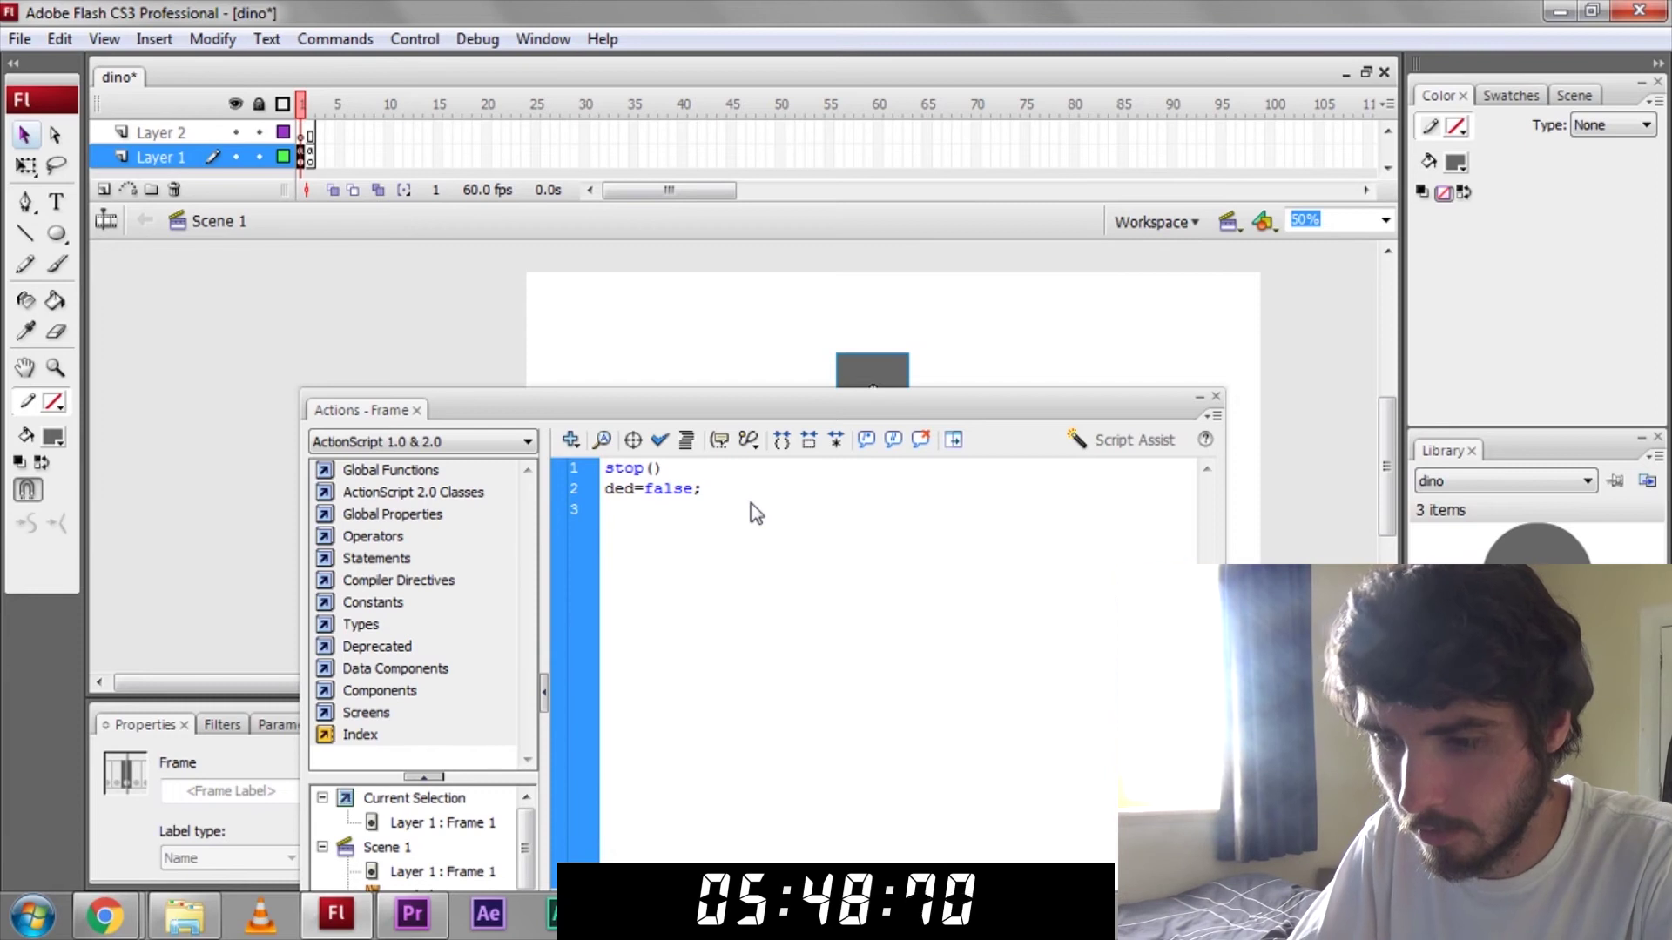
text(pts=0)
key(Return)
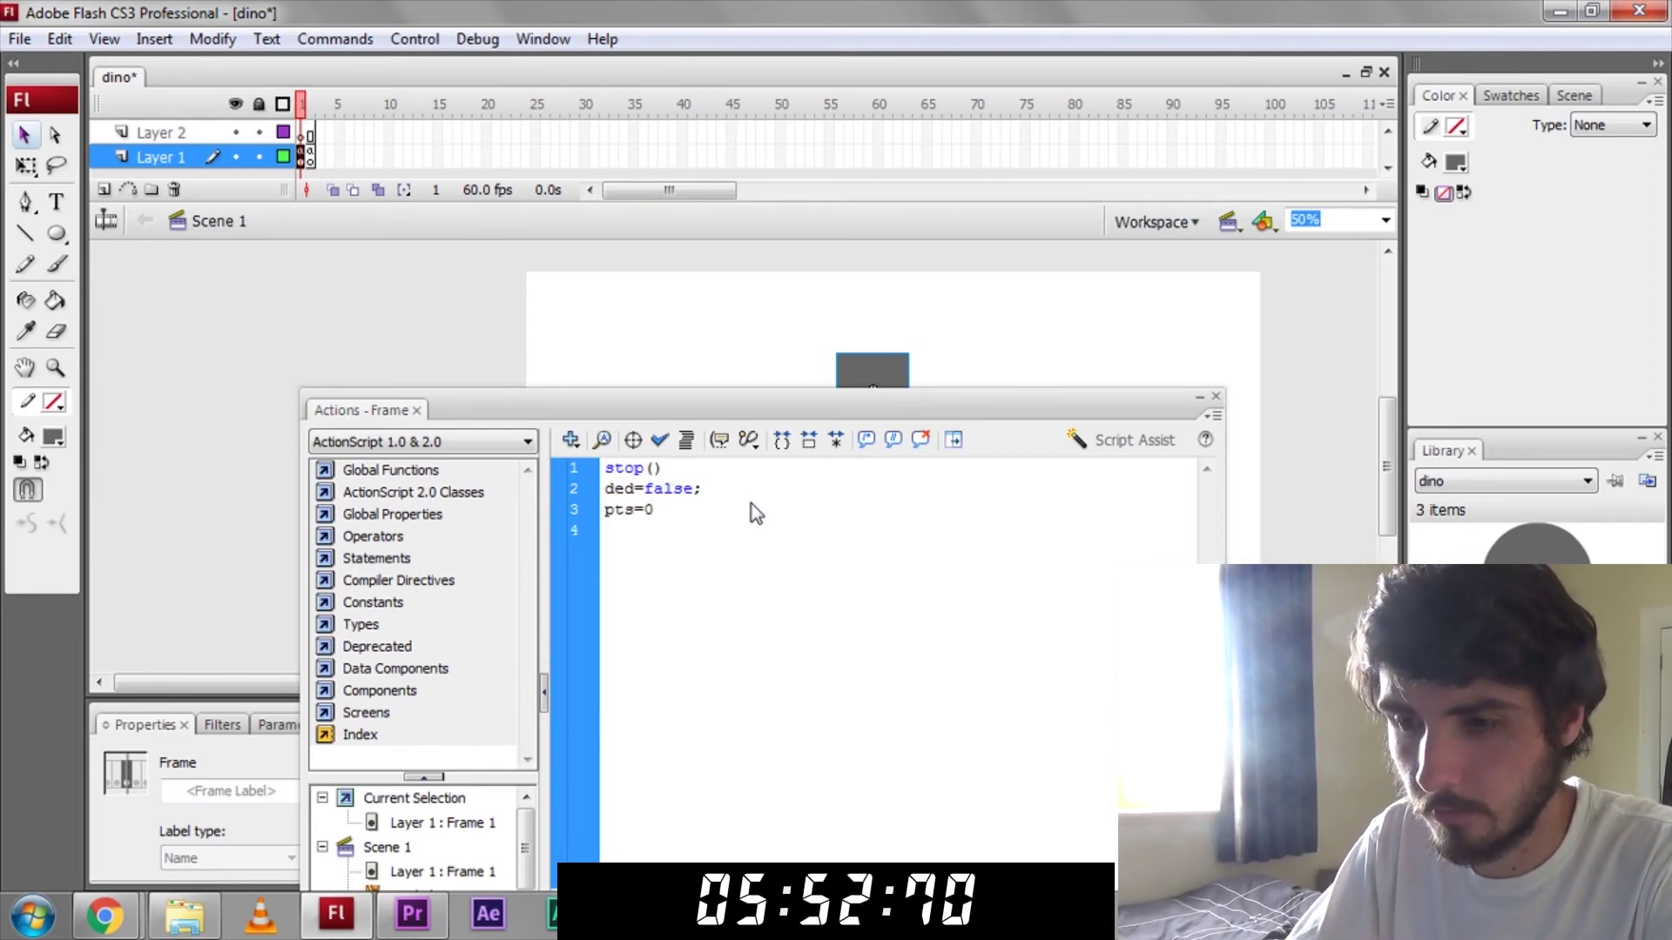
text(res._visible=false)
- Name the button res, circle ch and rectangle wi; nudge circle down, rectangle up
click(796, 313)
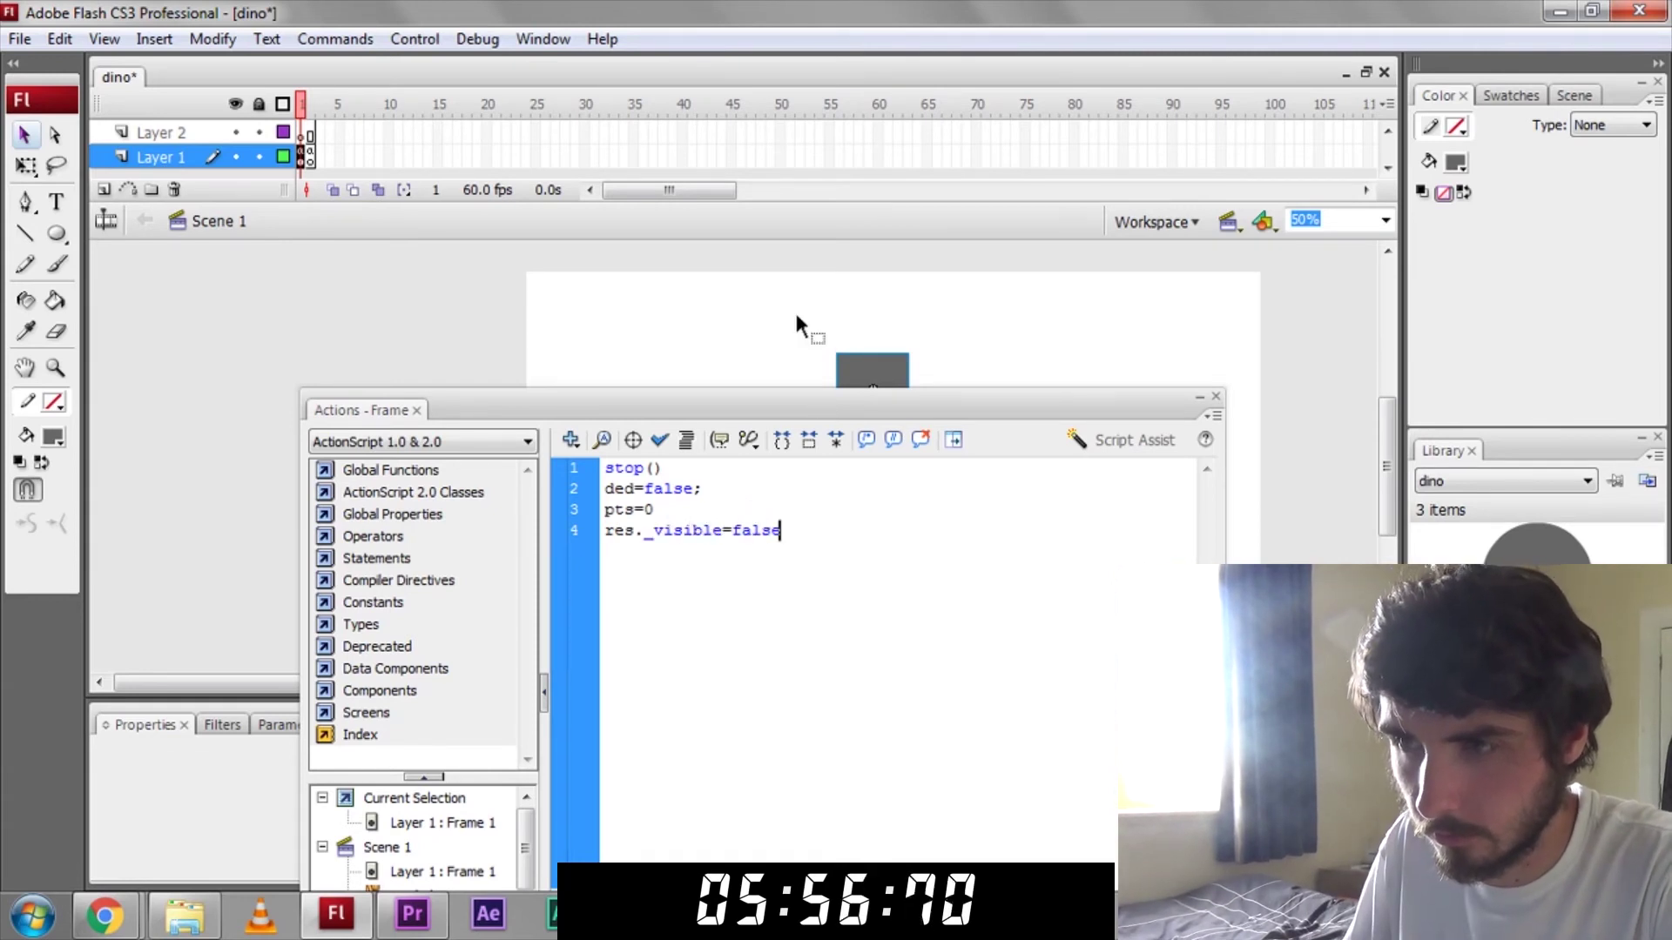
click(870, 366)
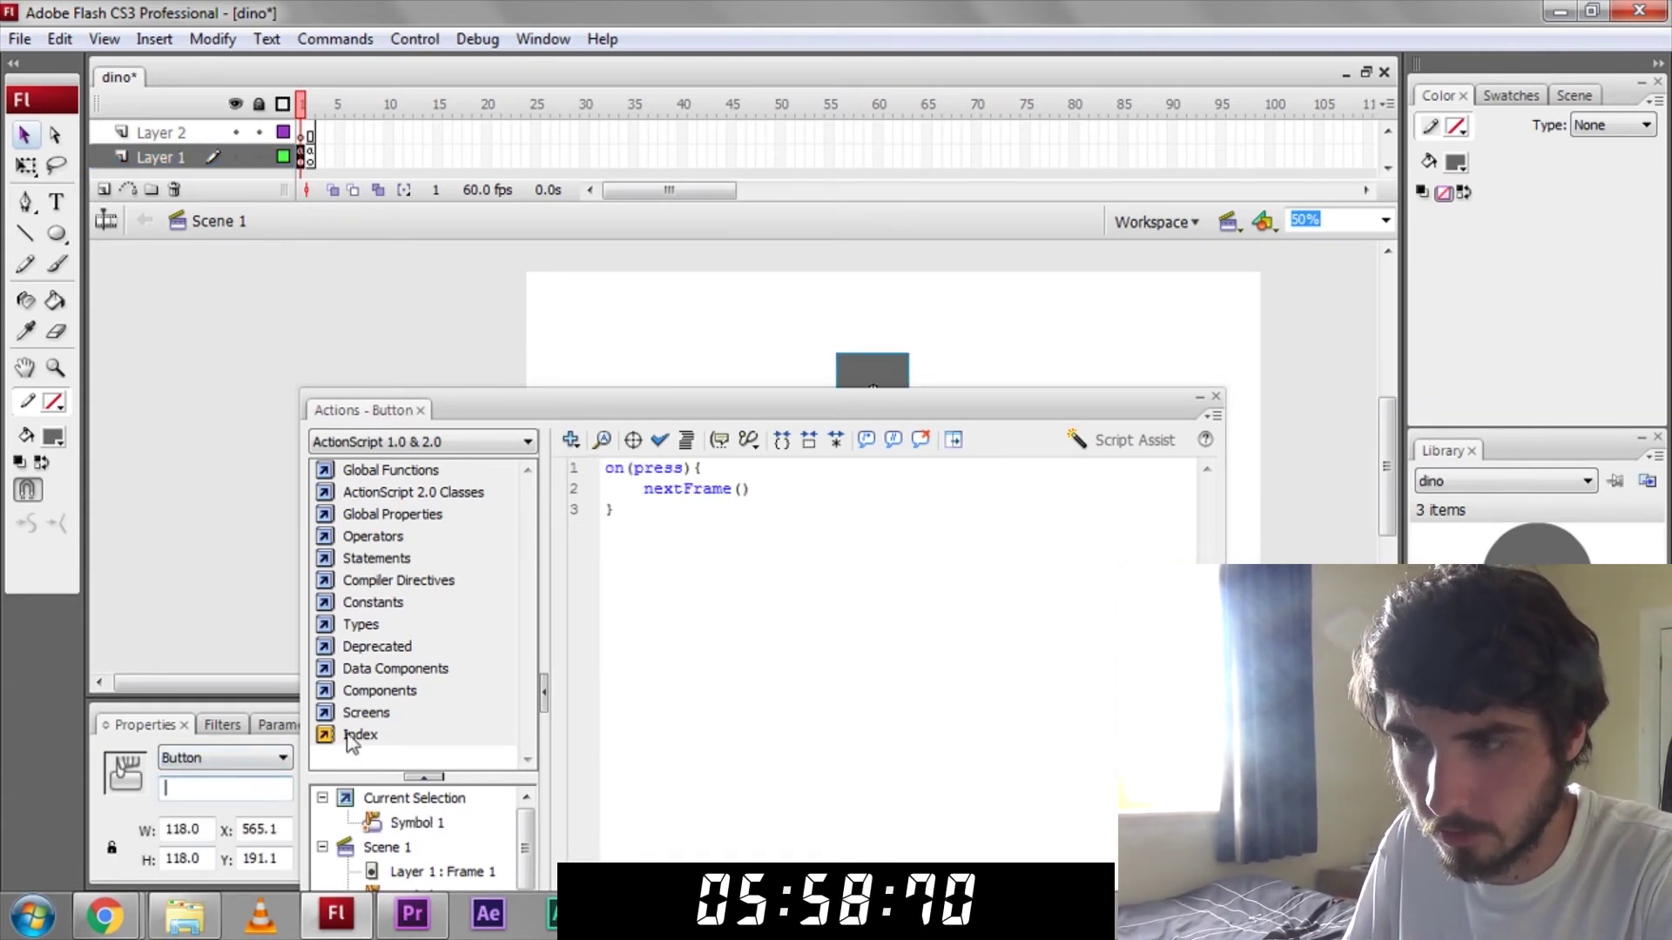
click(1214, 395)
click(196, 790)
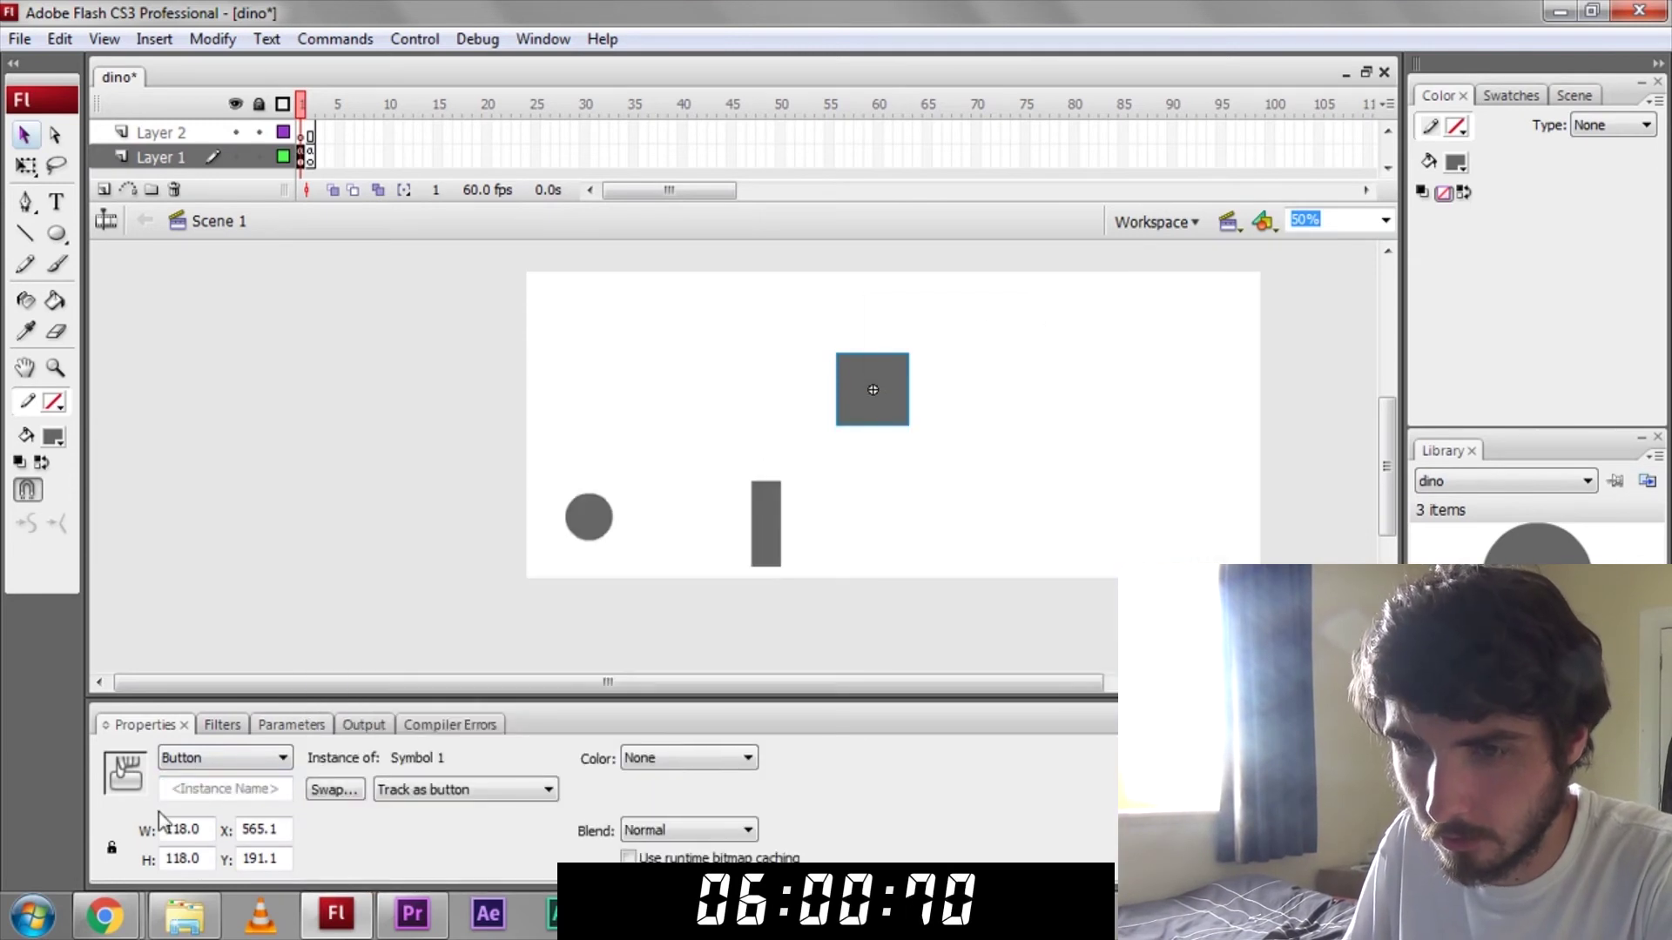
text(res)
click(595, 523)
click(234, 789)
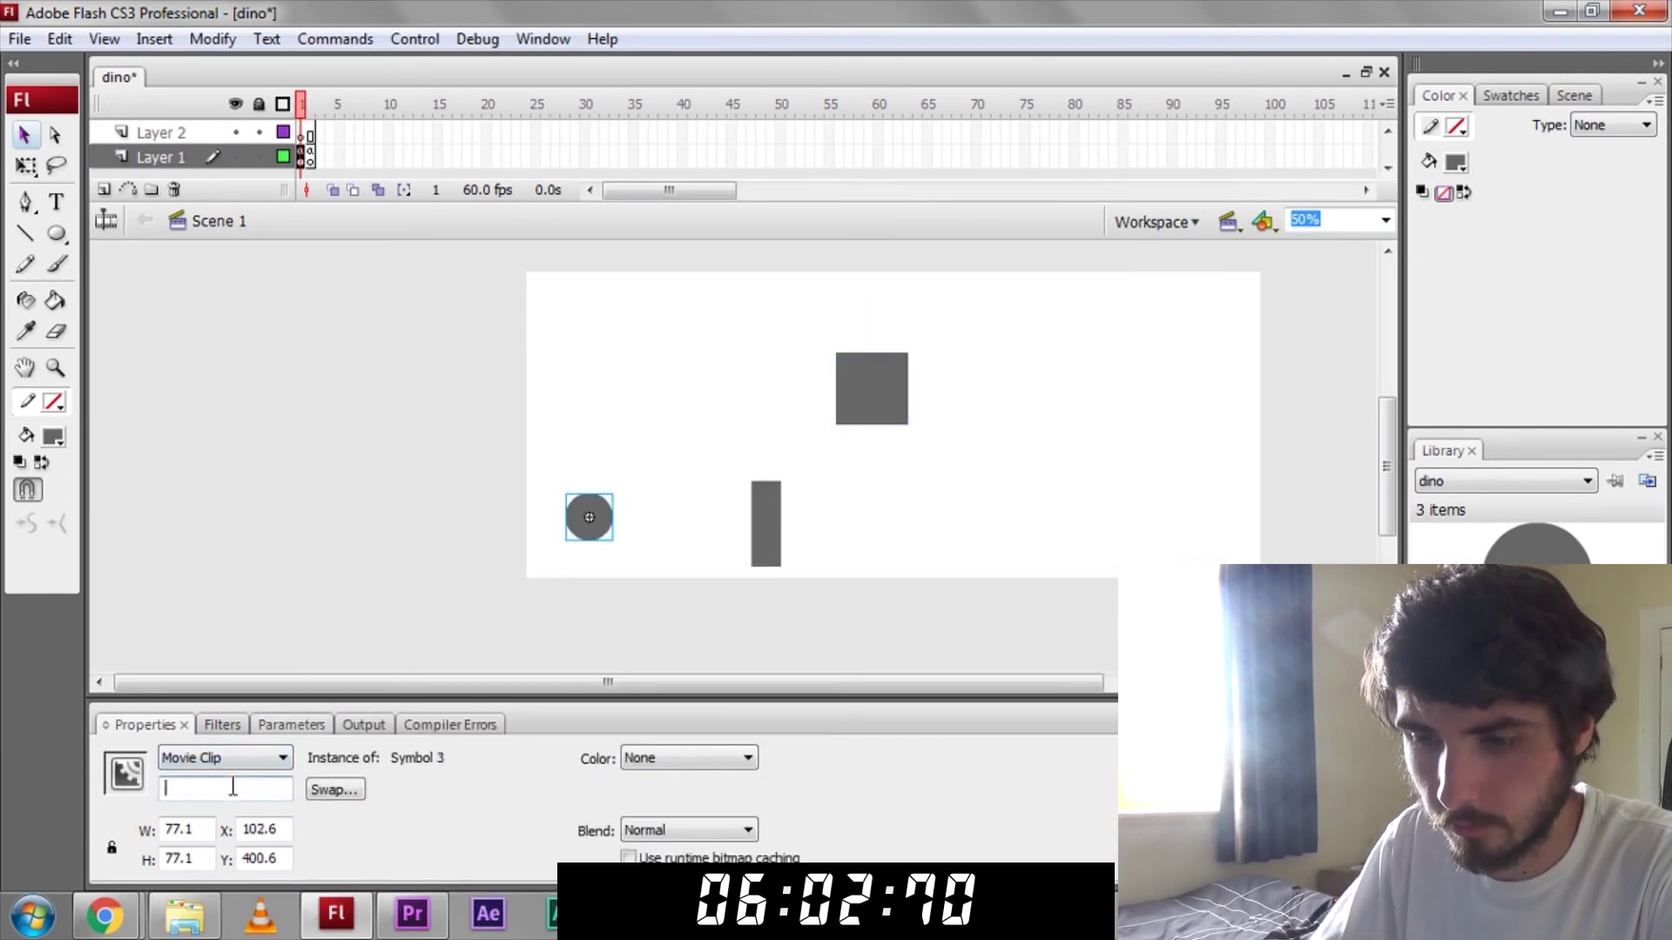
text(ch)
click(776, 518)
click(197, 790)
text(wi)
click(617, 502)
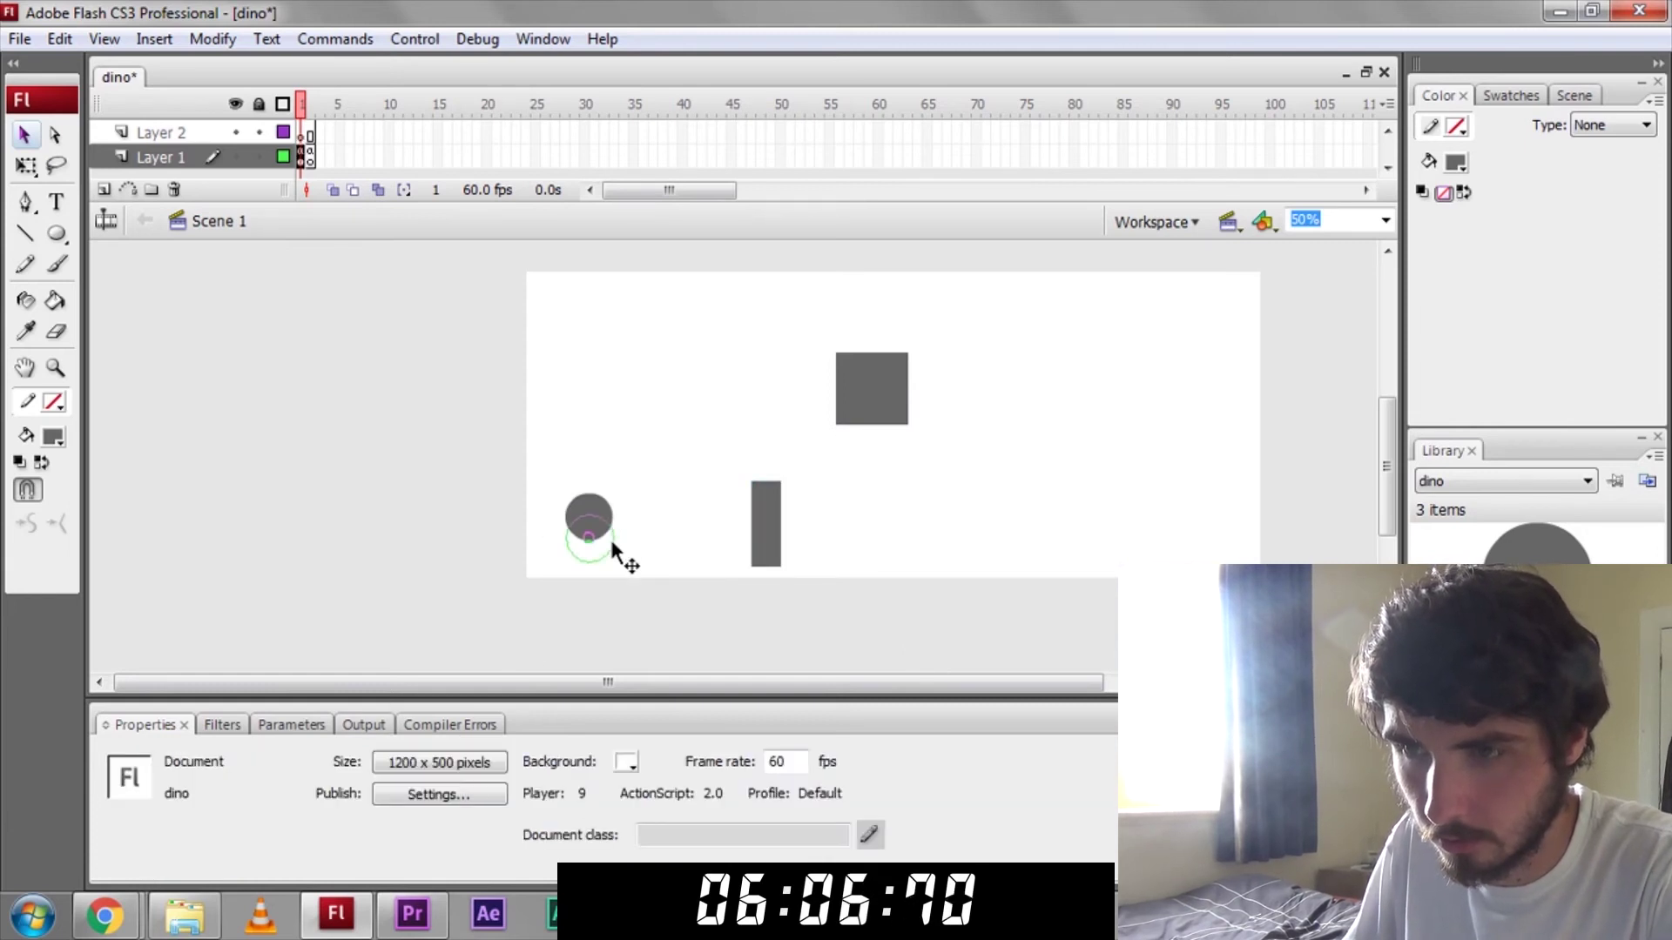
drag(613, 512, 614, 533)
drag(762, 527, 760, 509)
- In the obstacle symbol, keyframe frame 2 with the bar scaled to 60%
double_click(761, 517)
click(302, 134)
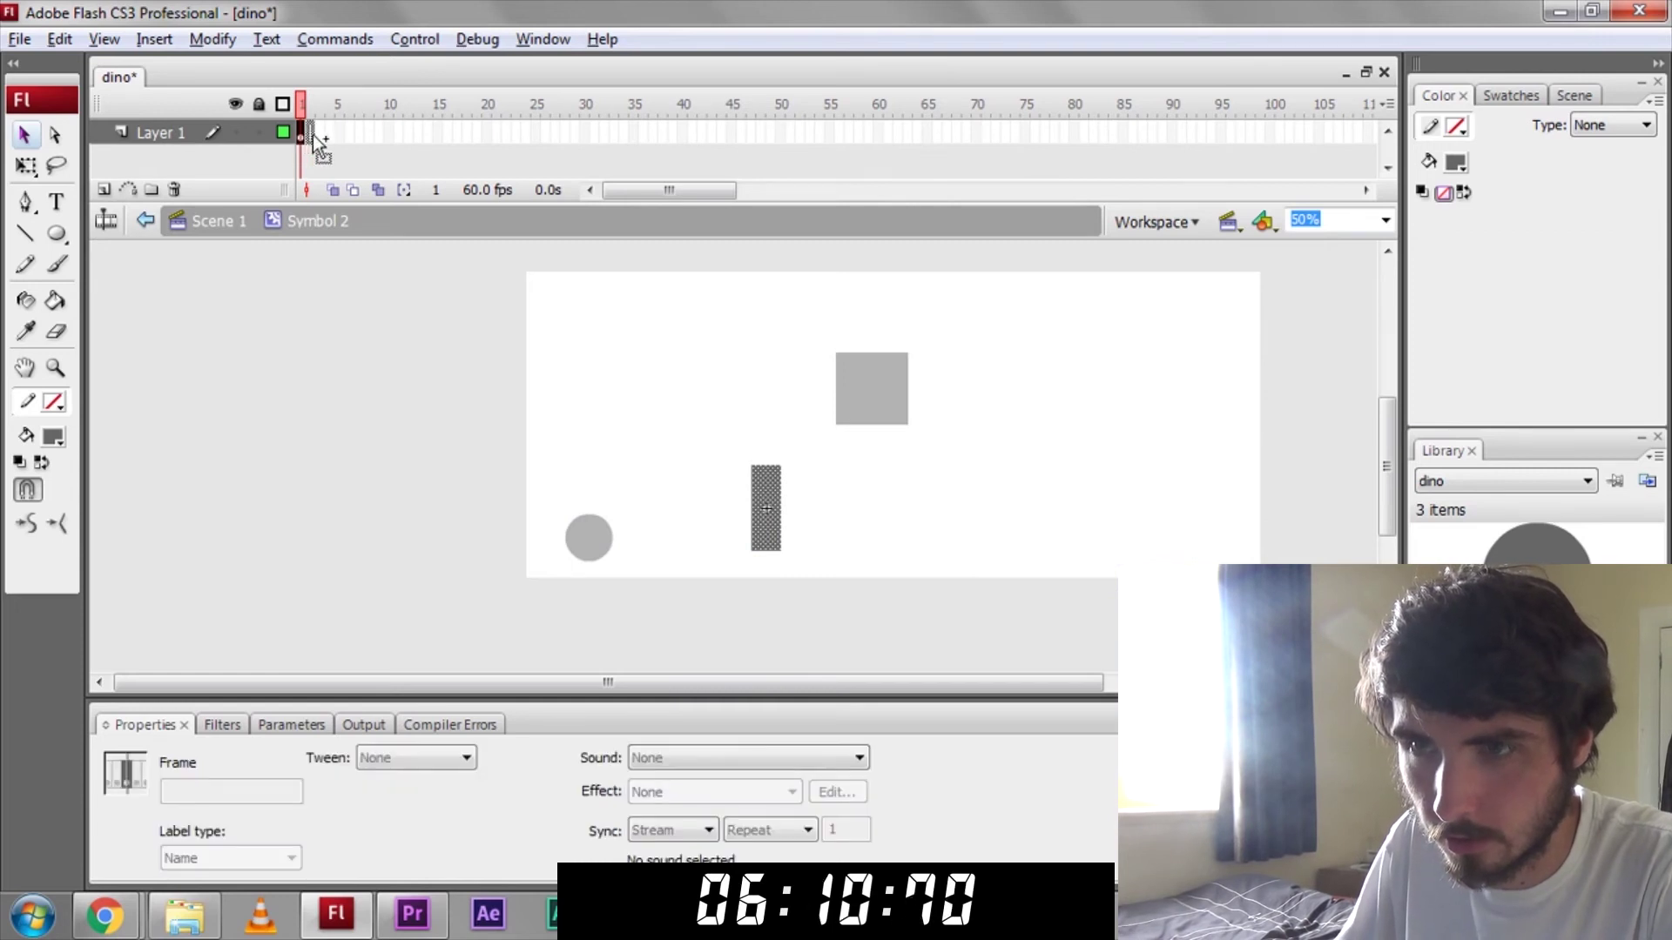
key(F6)
click(26, 164)
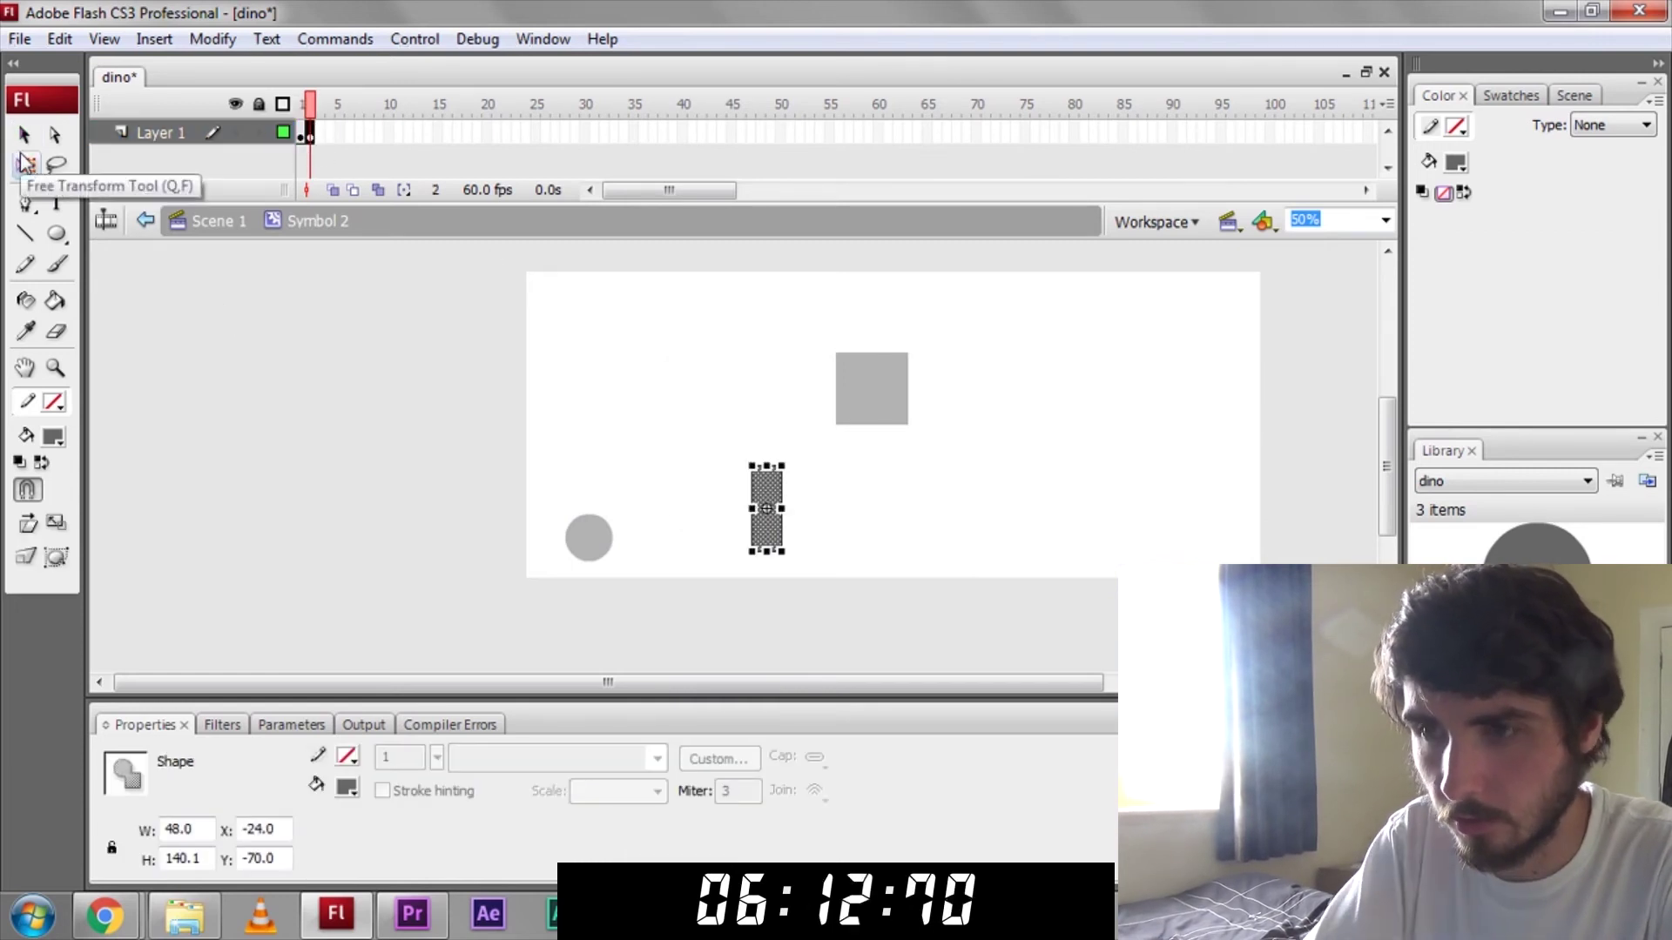
key(ctrl+alt+s)
text(60)
key(Return)
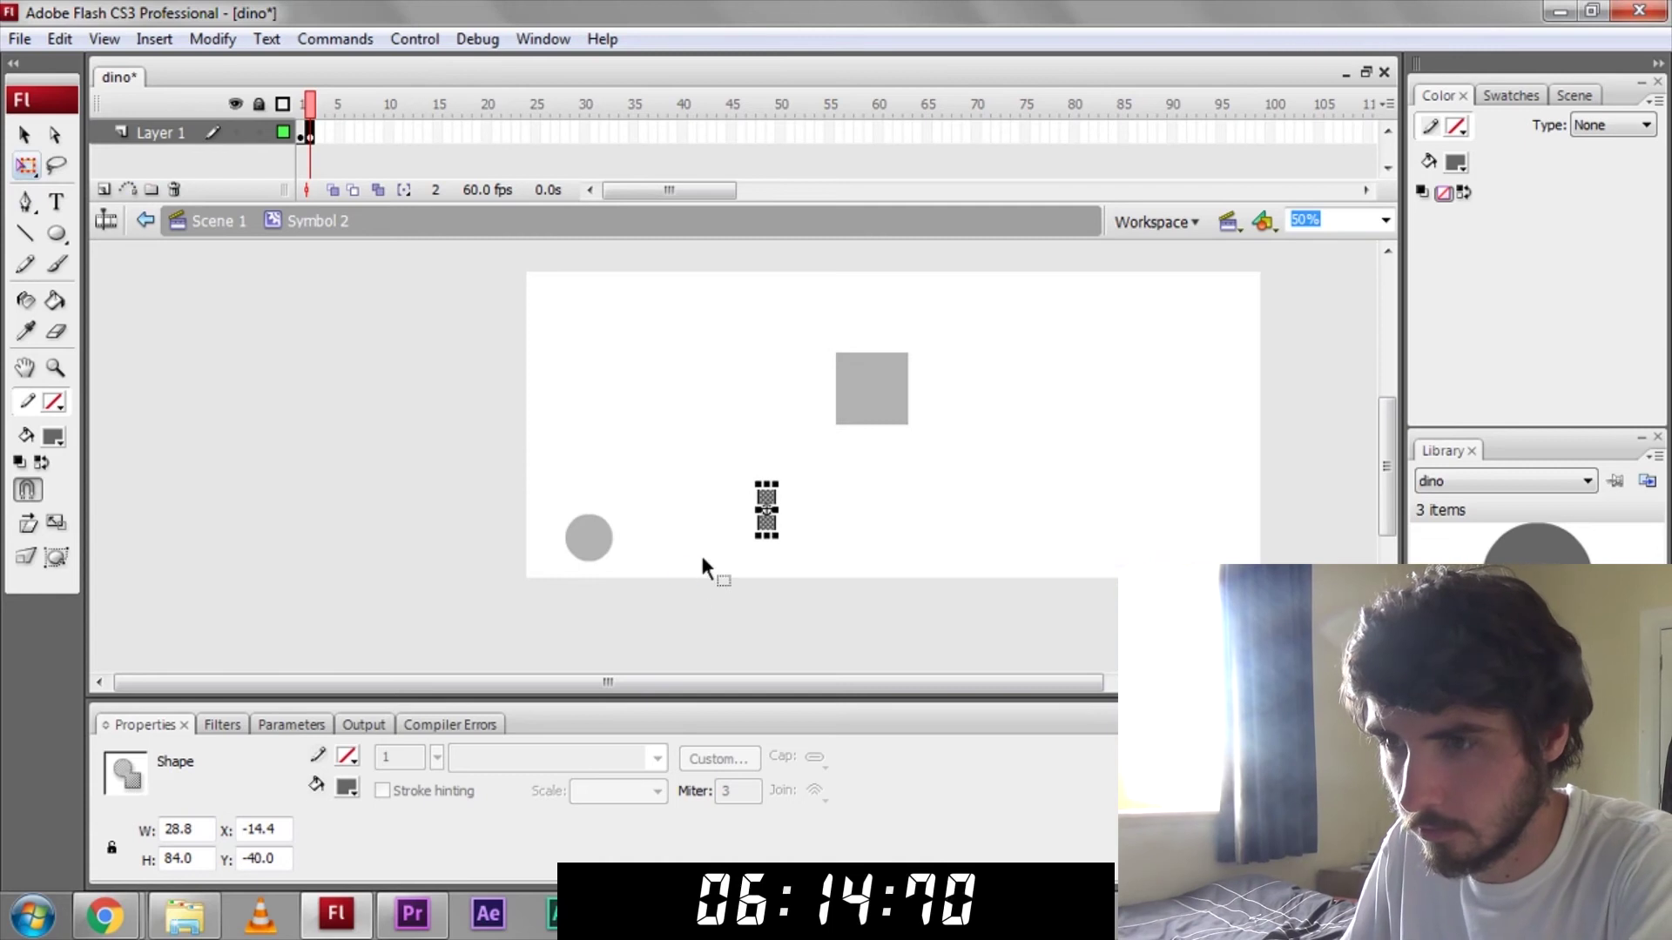
click(301, 134)
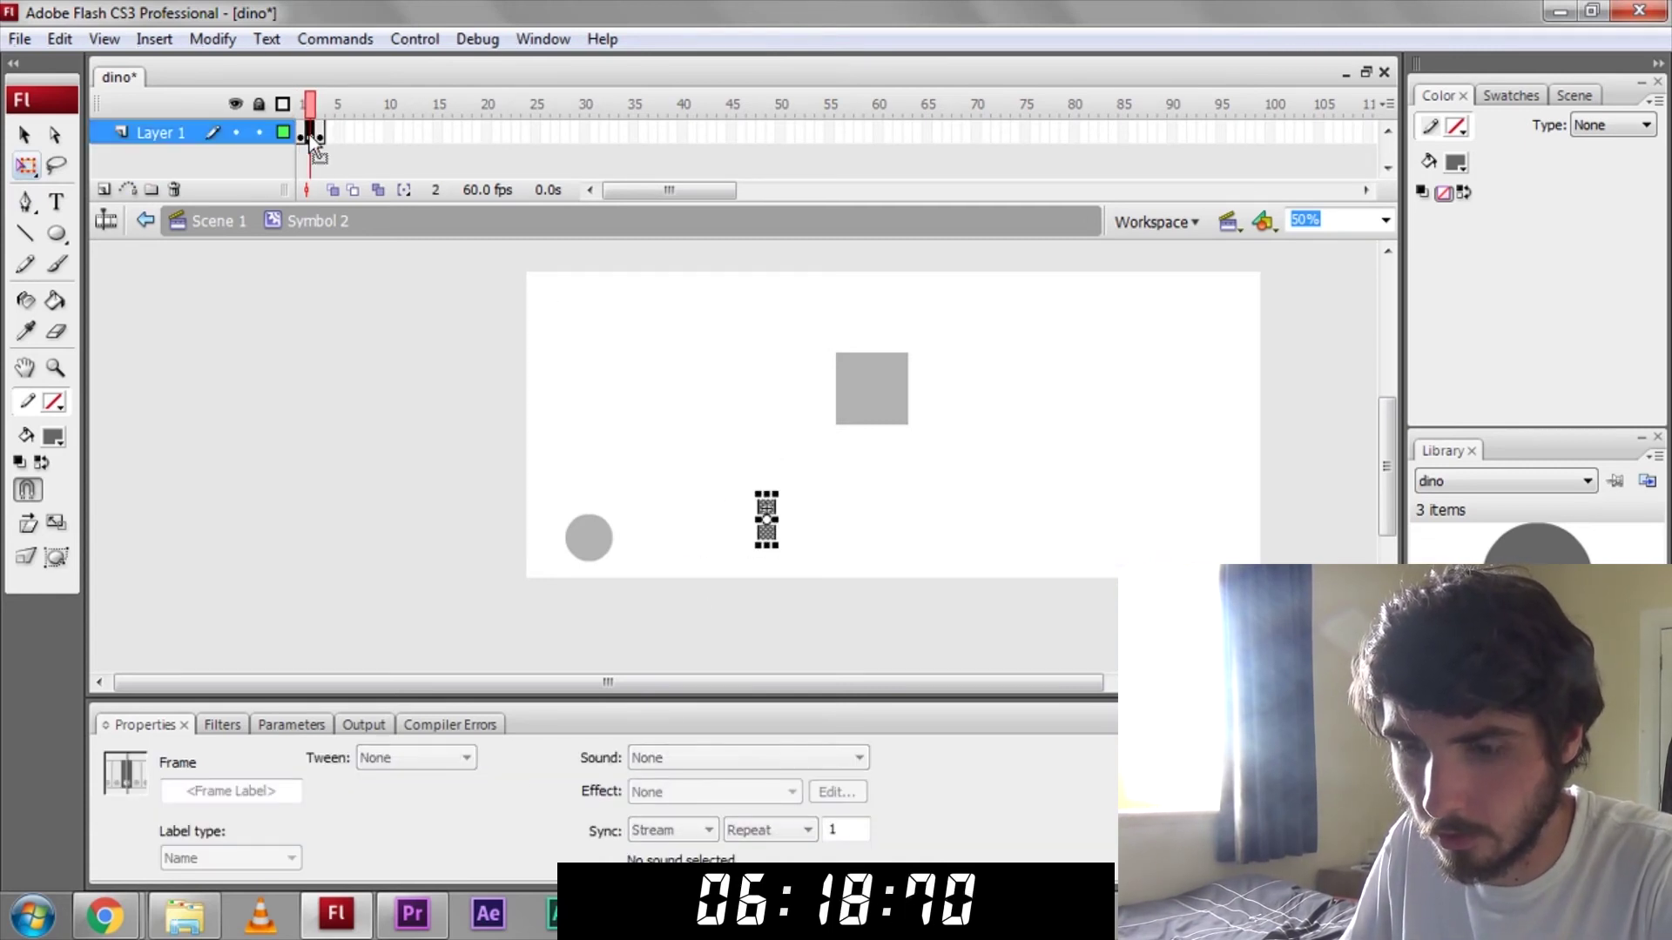
- Build a three-bar cluster in frame 3 from the short and tall bars
click(312, 133)
key(ctrl+v)
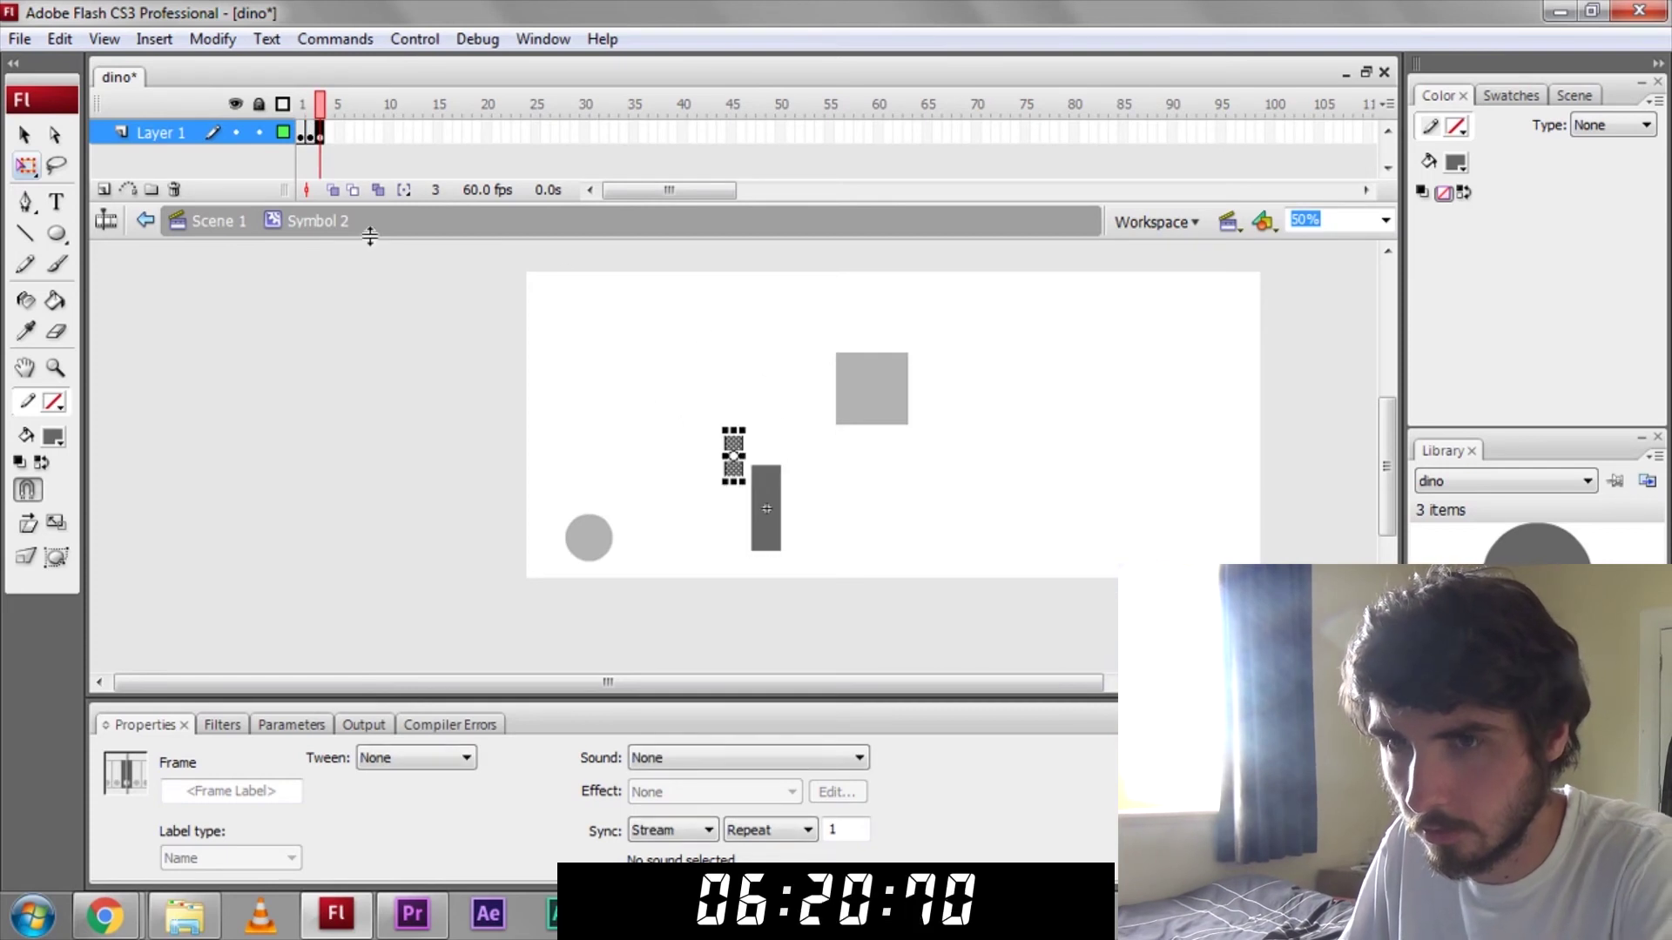
click(24, 134)
click(733, 458)
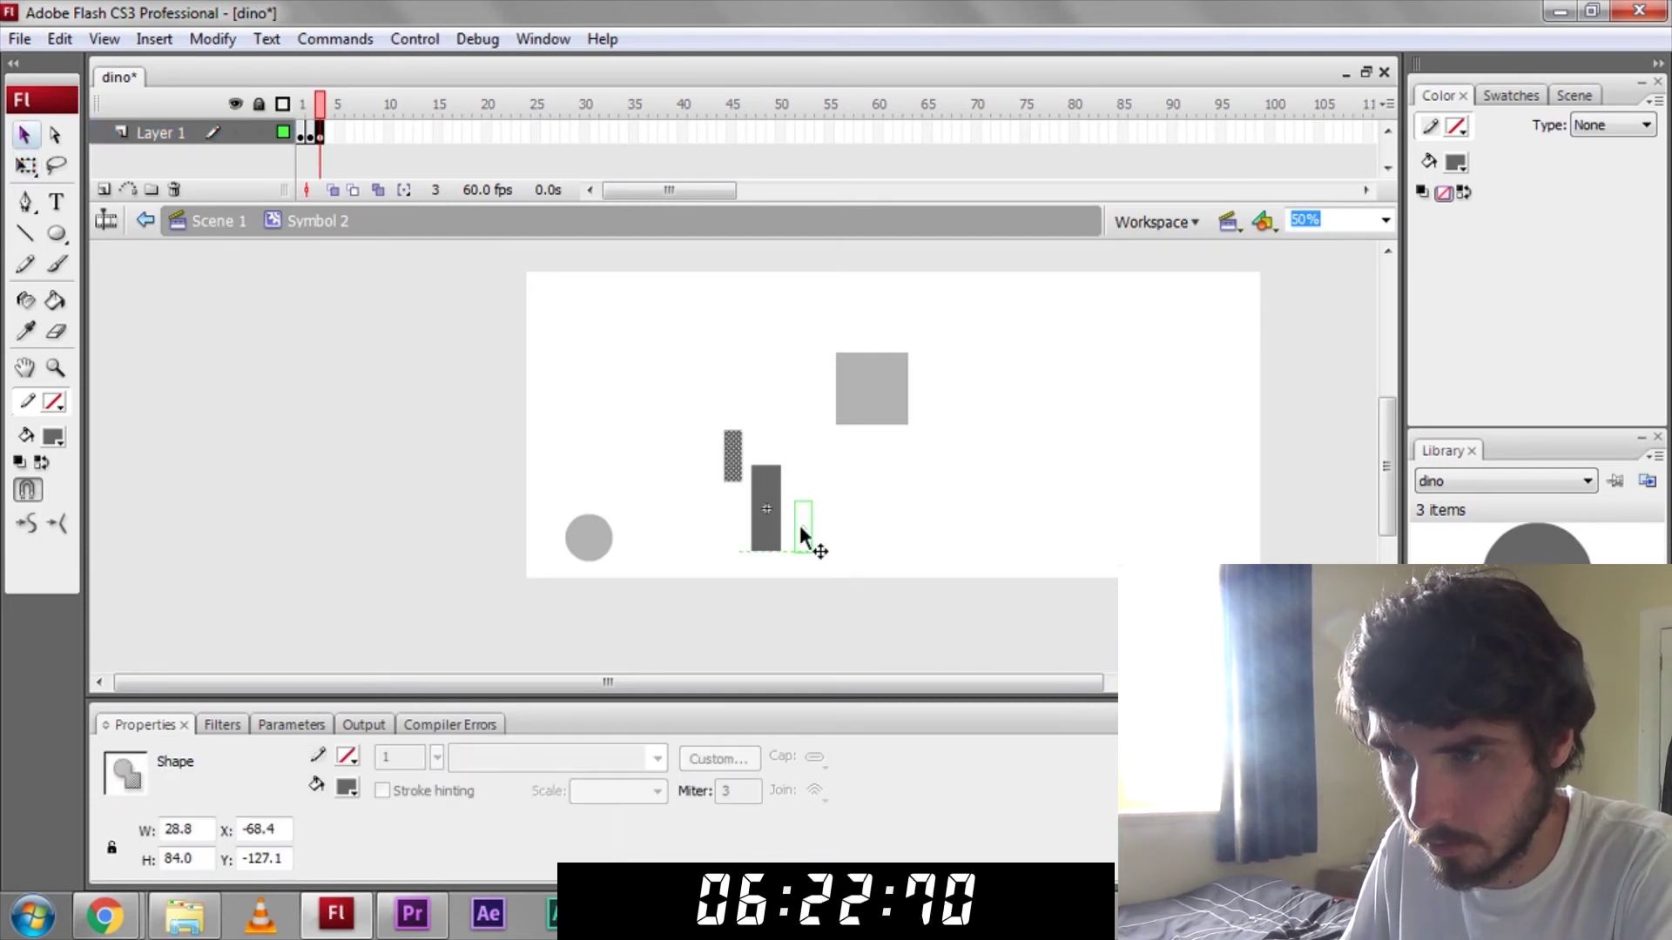
mouse_move(763, 493)
mouse_down()
mouse_move(799, 525)
mouse_move(840, 529)
mouse_up()
click(806, 527)
click(546, 298)
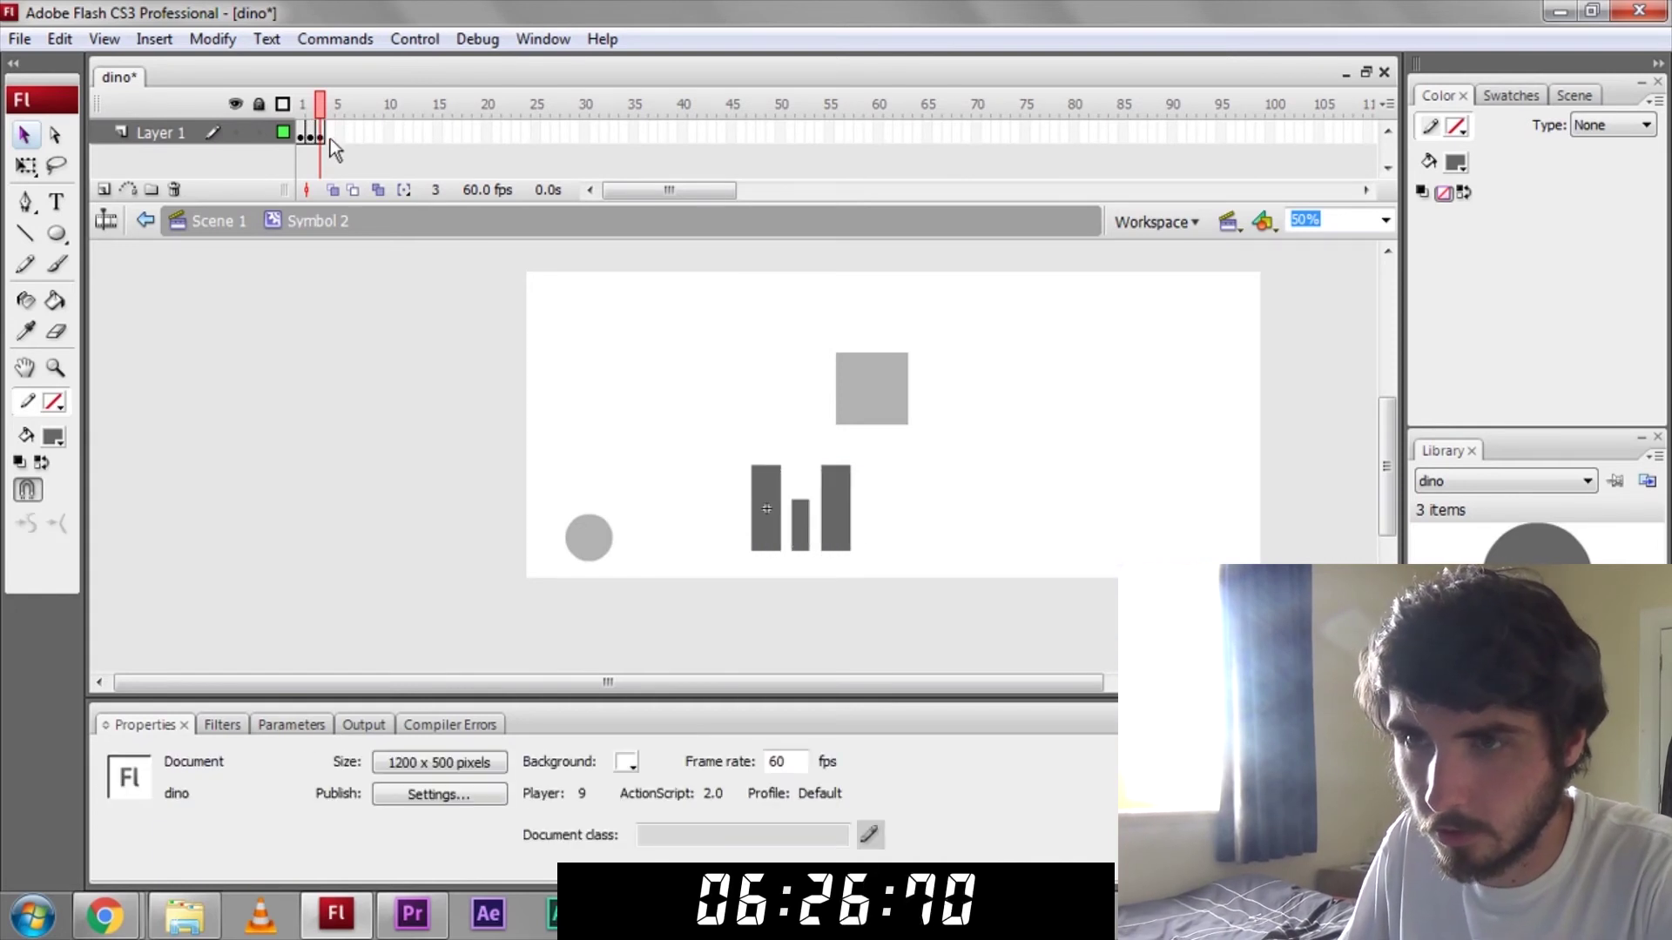
- Brush a bird on a blank frame 4 keyframe and shrink it to 60%
right_click(329, 133)
click(457, 309)
click(57, 262)
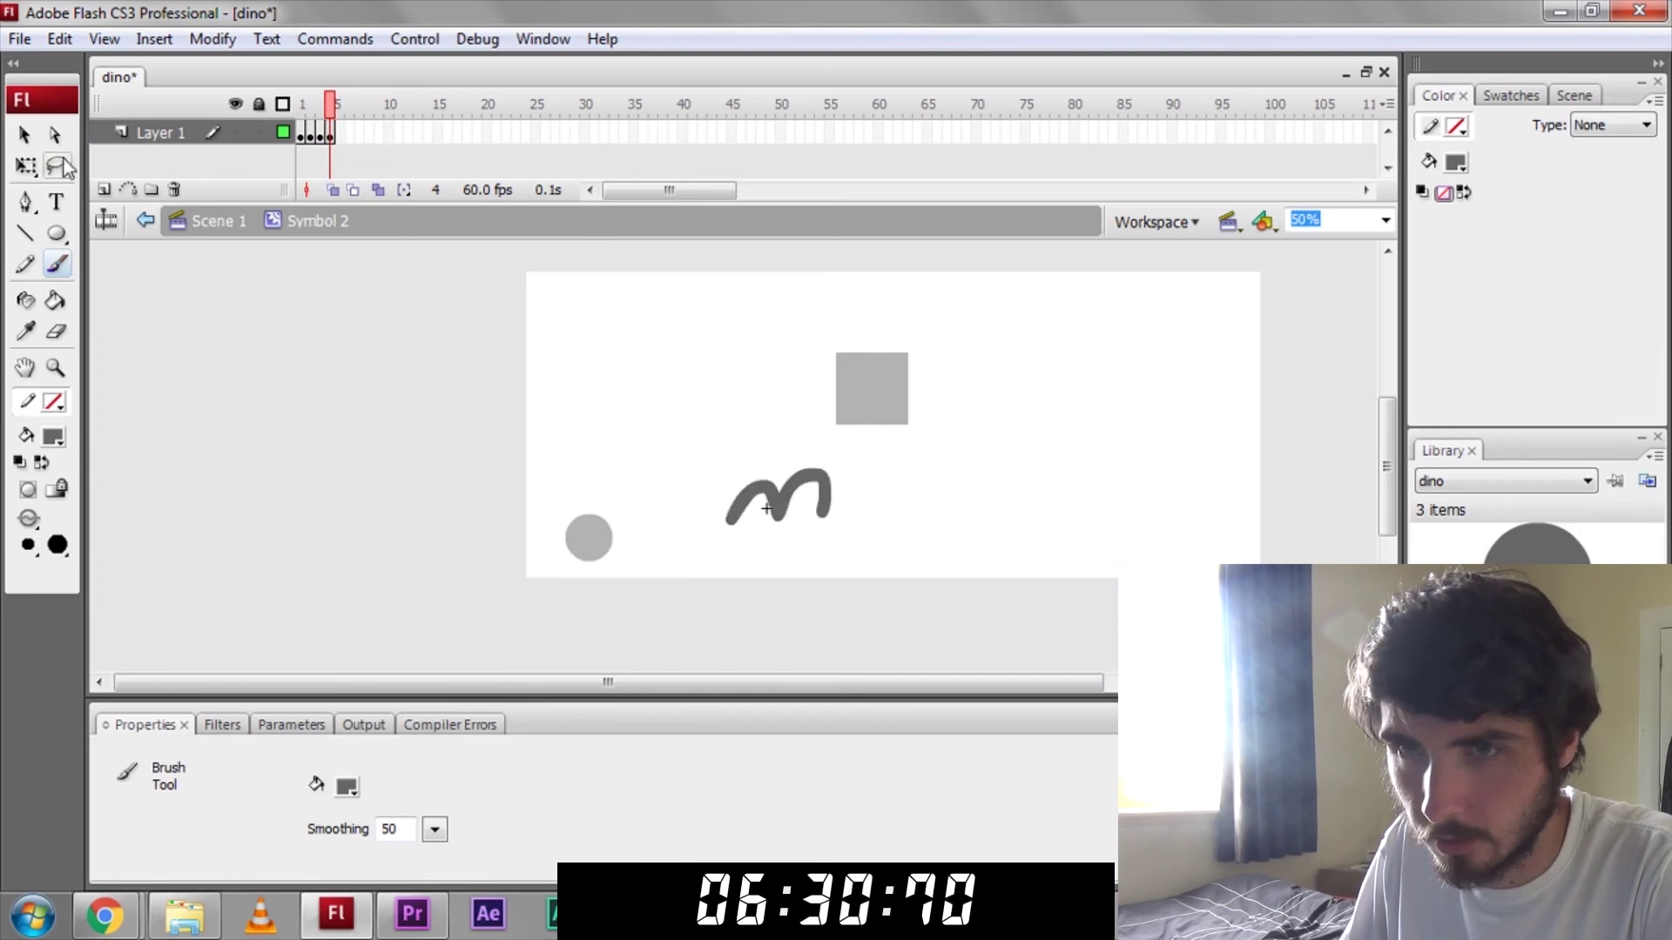
click(23, 134)
click(779, 501)
key(ctrl+alt+s)
text(60)
key(Return)
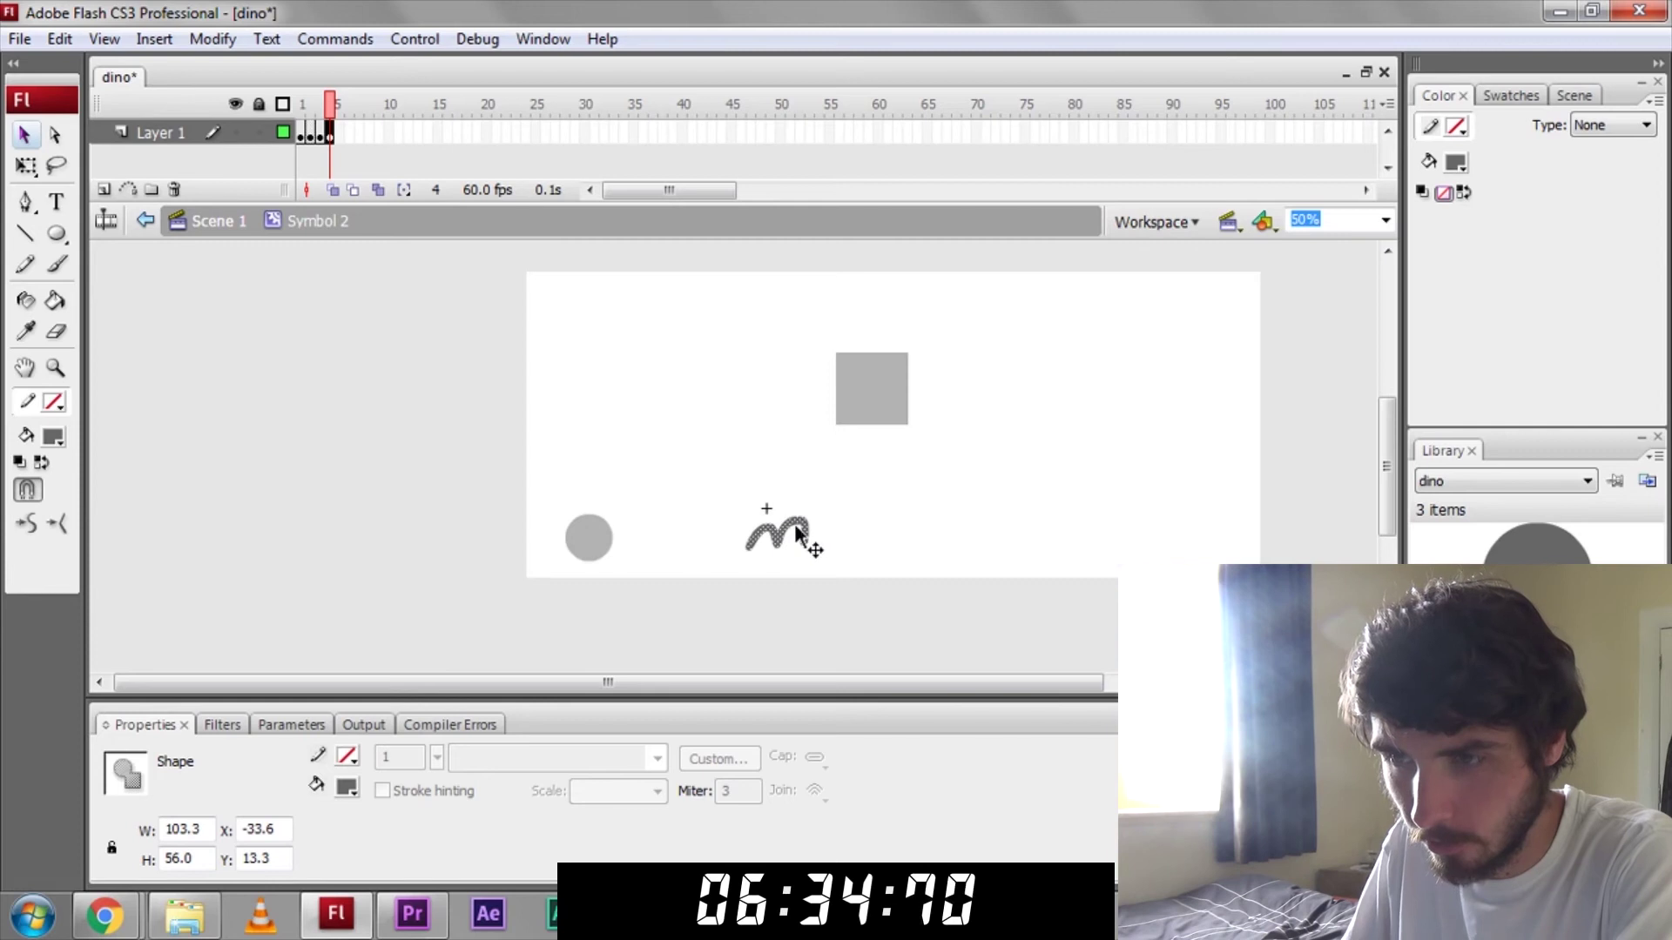
- Copy the bird into a new keyframe, raise it higher, and return to Scene 1
key(F6)
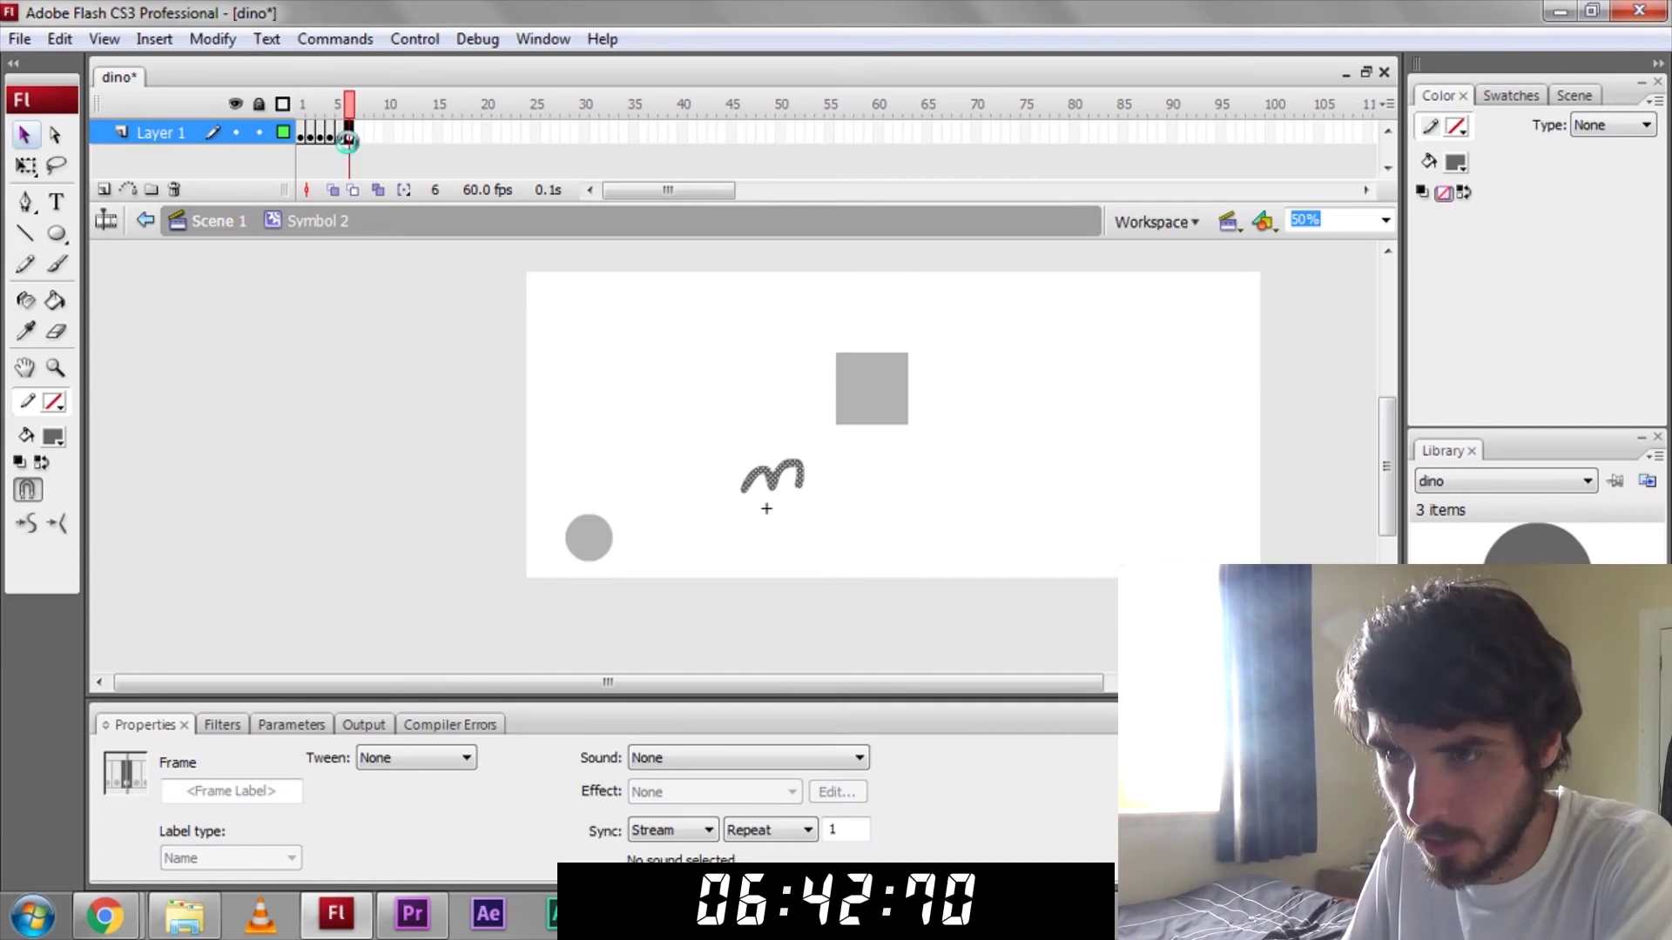
key(shift+Up)
key(shift+Up)
key(shift+Up)
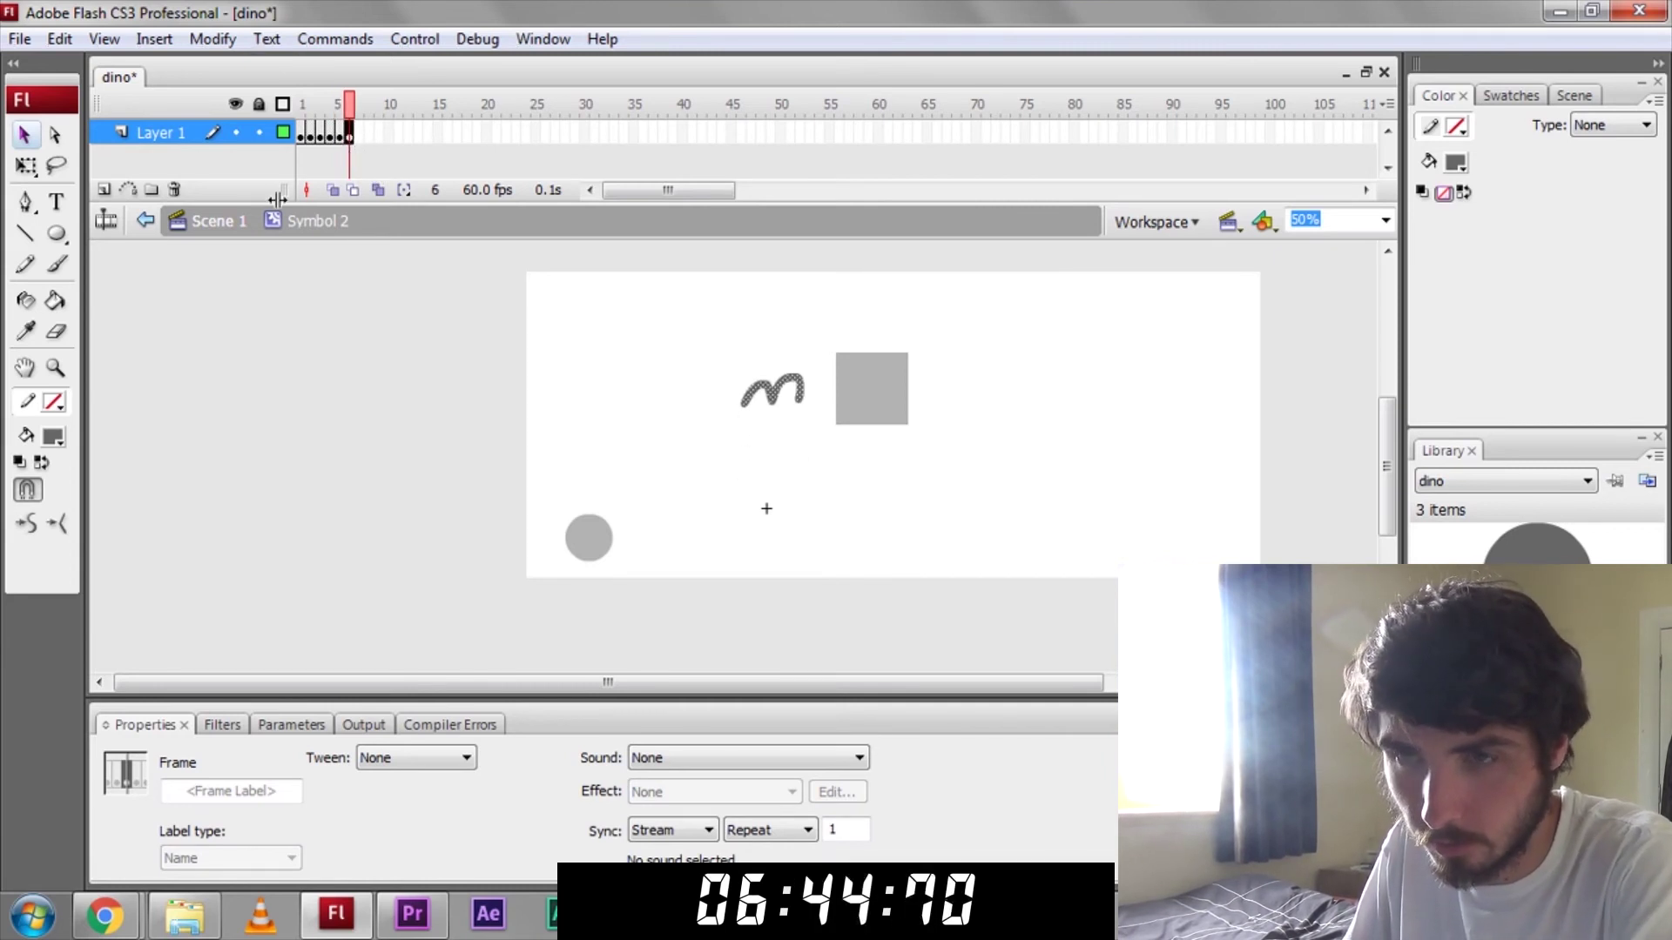
click(206, 231)
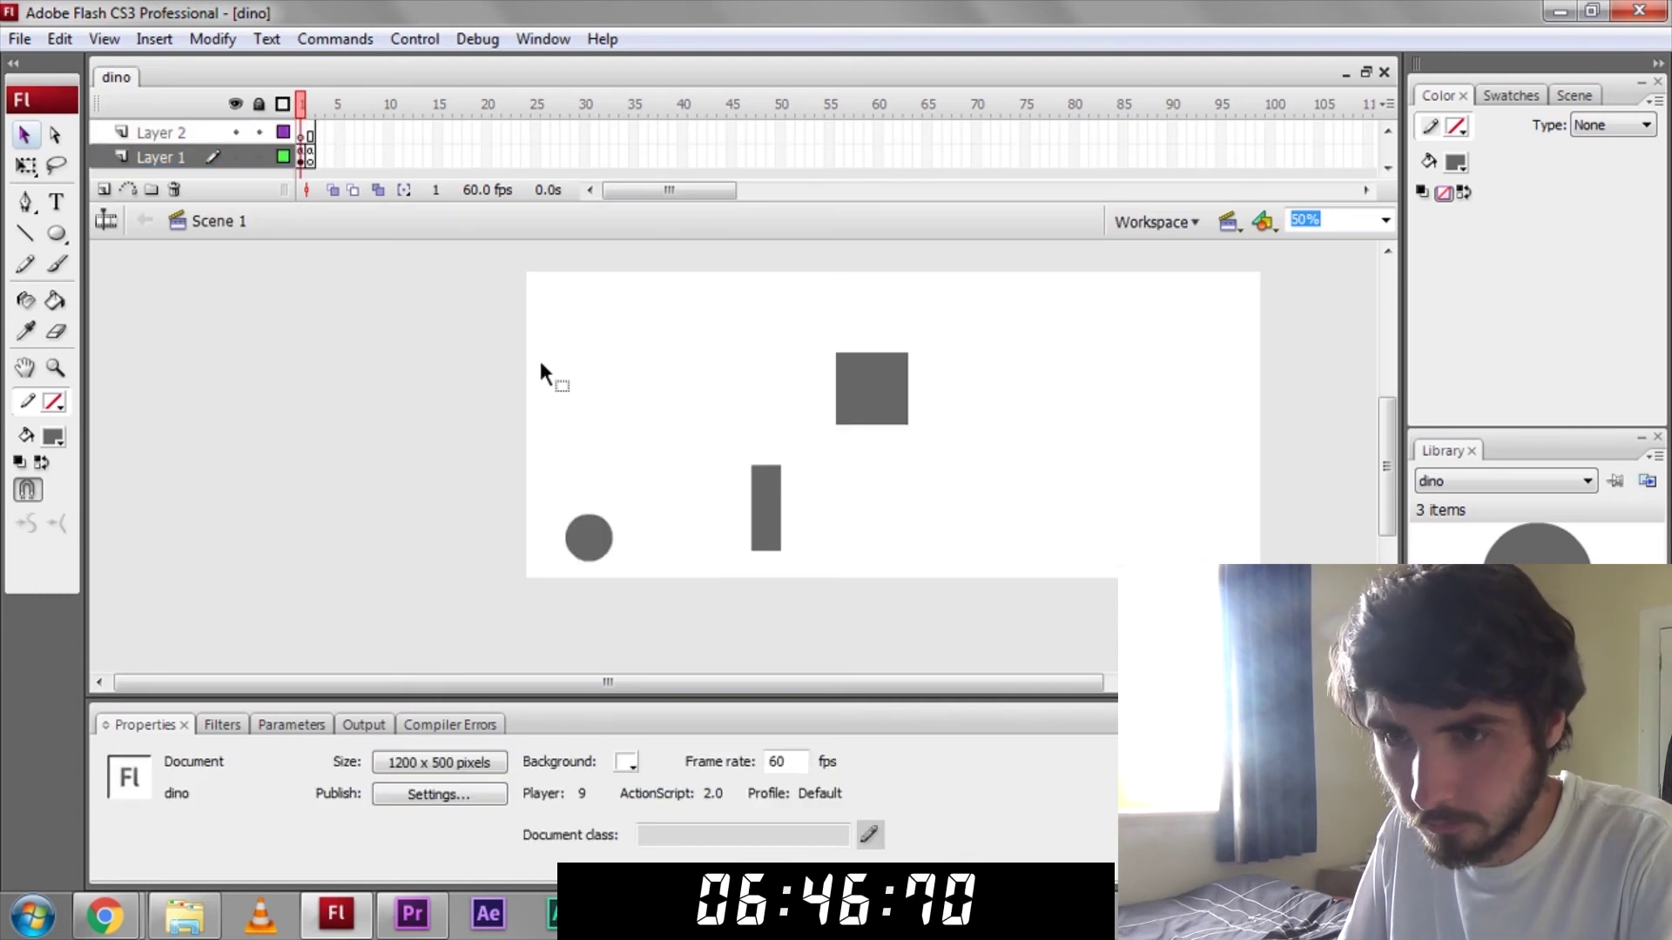
- Draw a long straight ground line across the stage with the Line tool
click(26, 232)
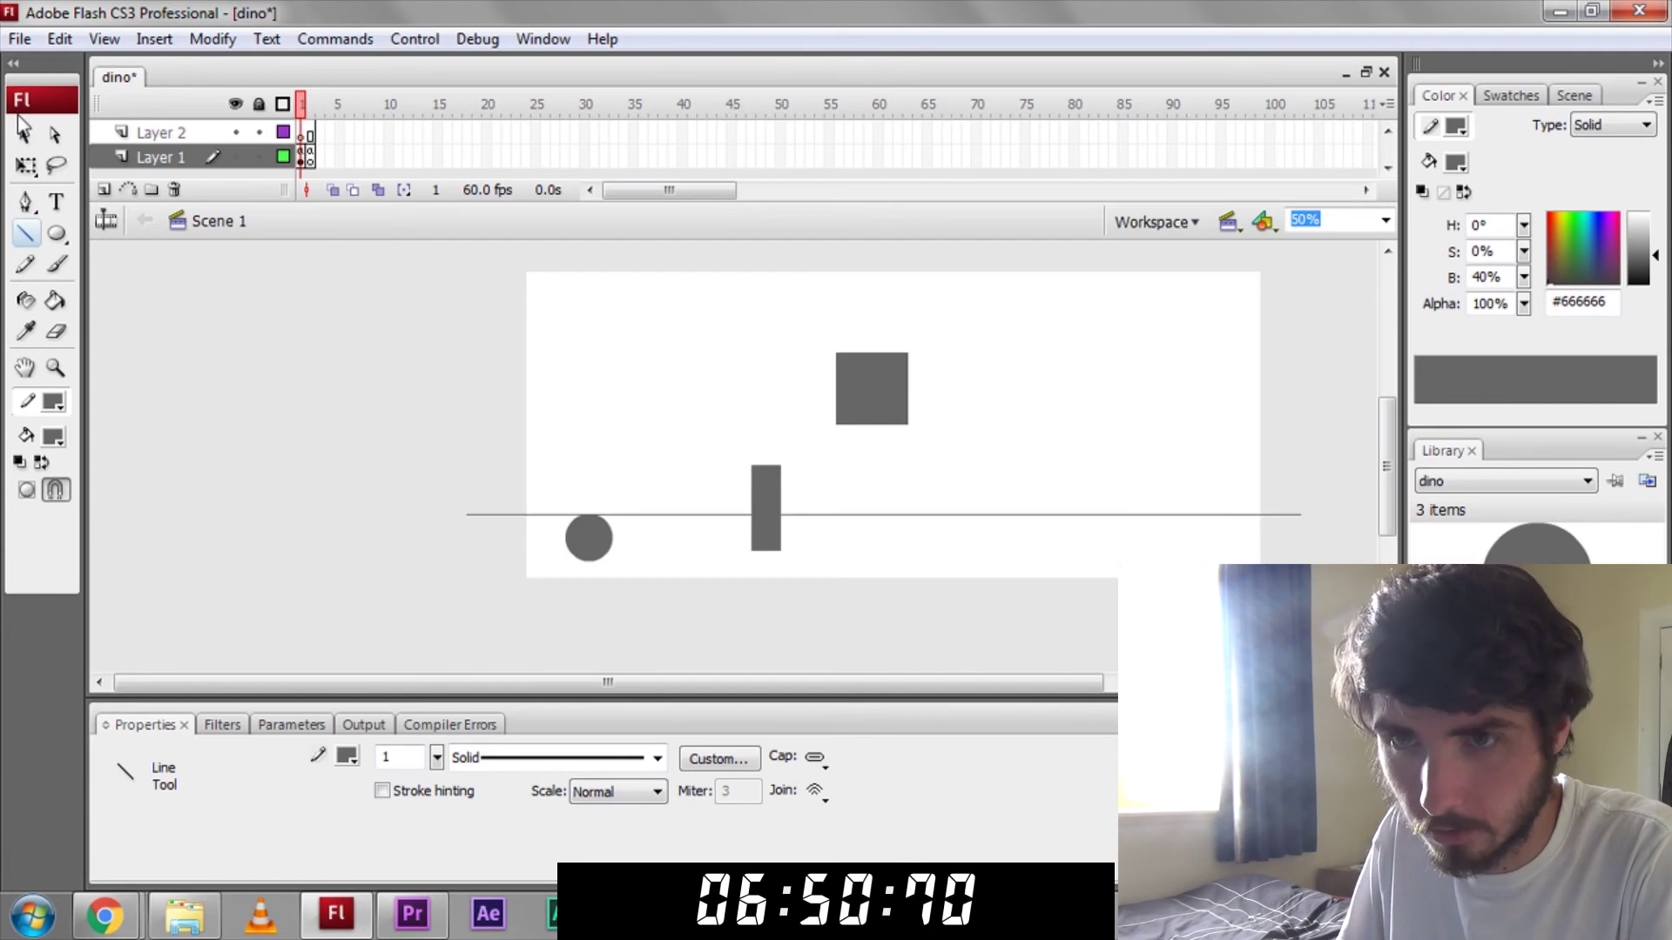
click(24, 130)
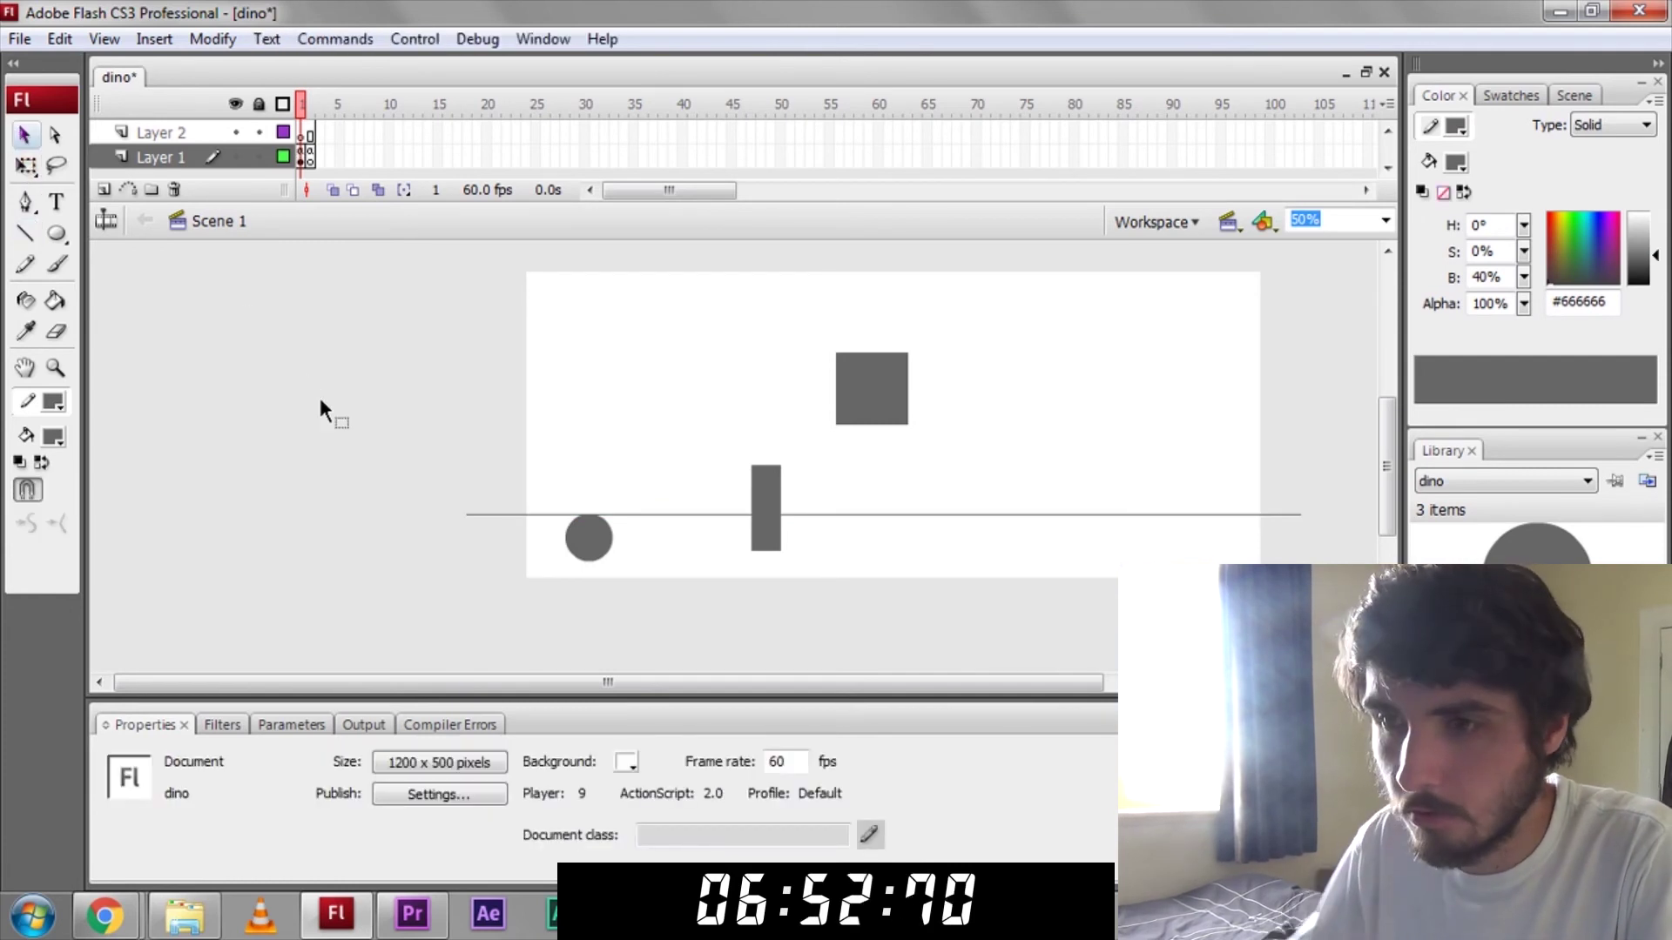
click(56, 202)
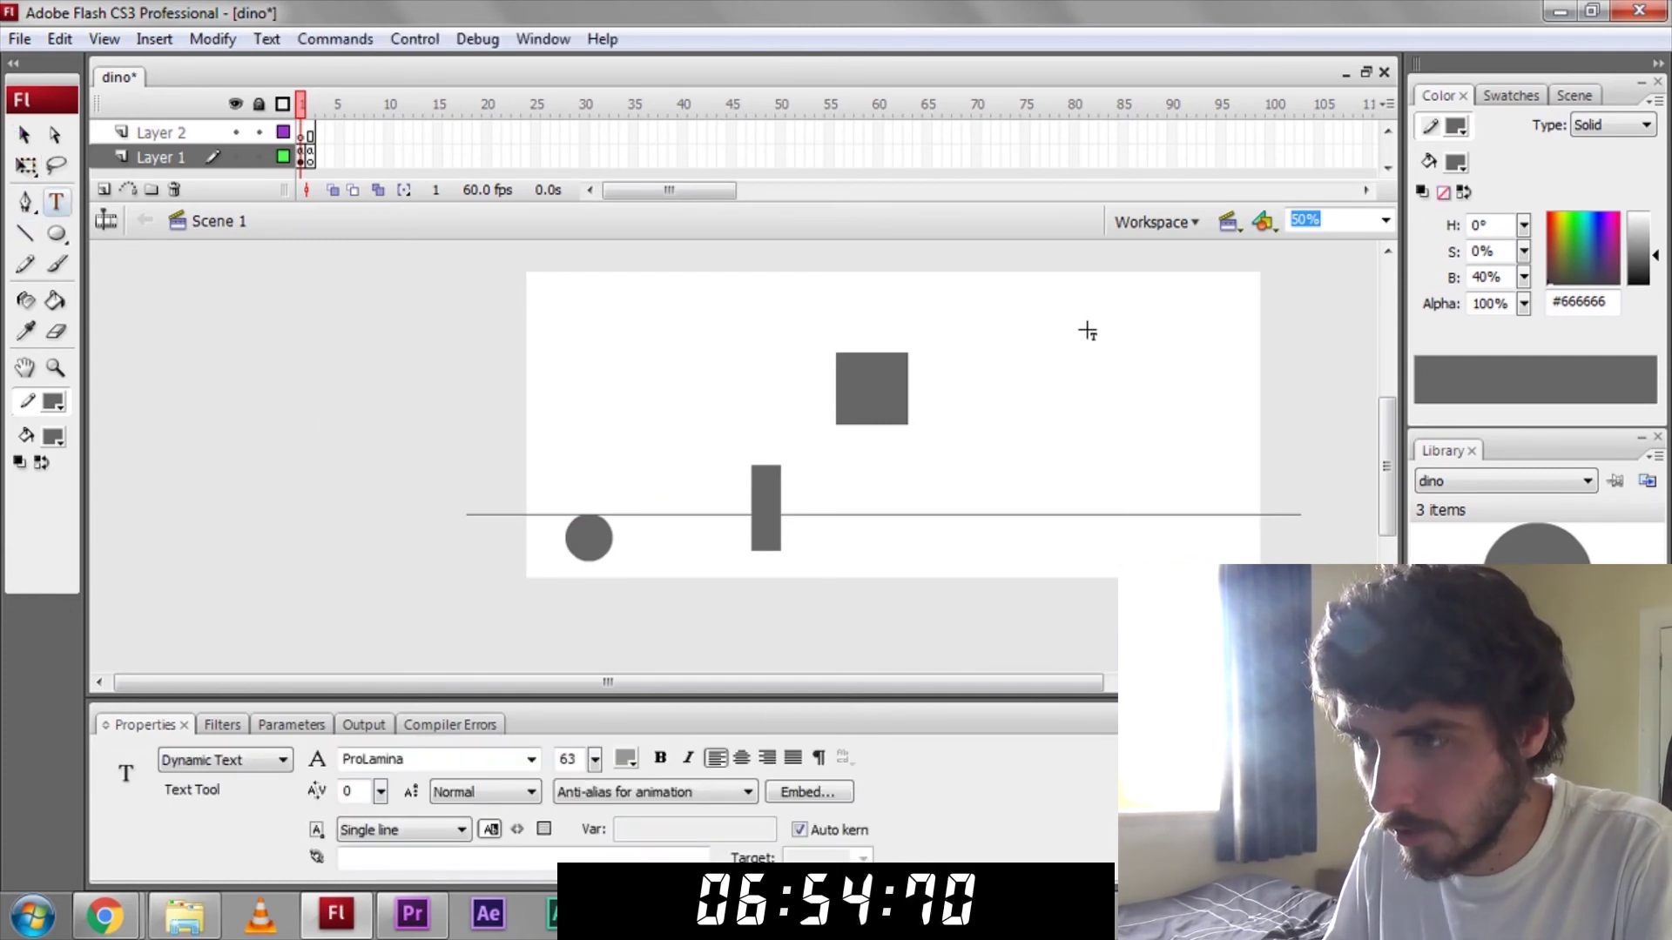
- Create the HI and score dynamic text fields with Var names, widened, in lighter grey
drag(1180, 349, 1181, 349)
click(705, 830)
text(pt)
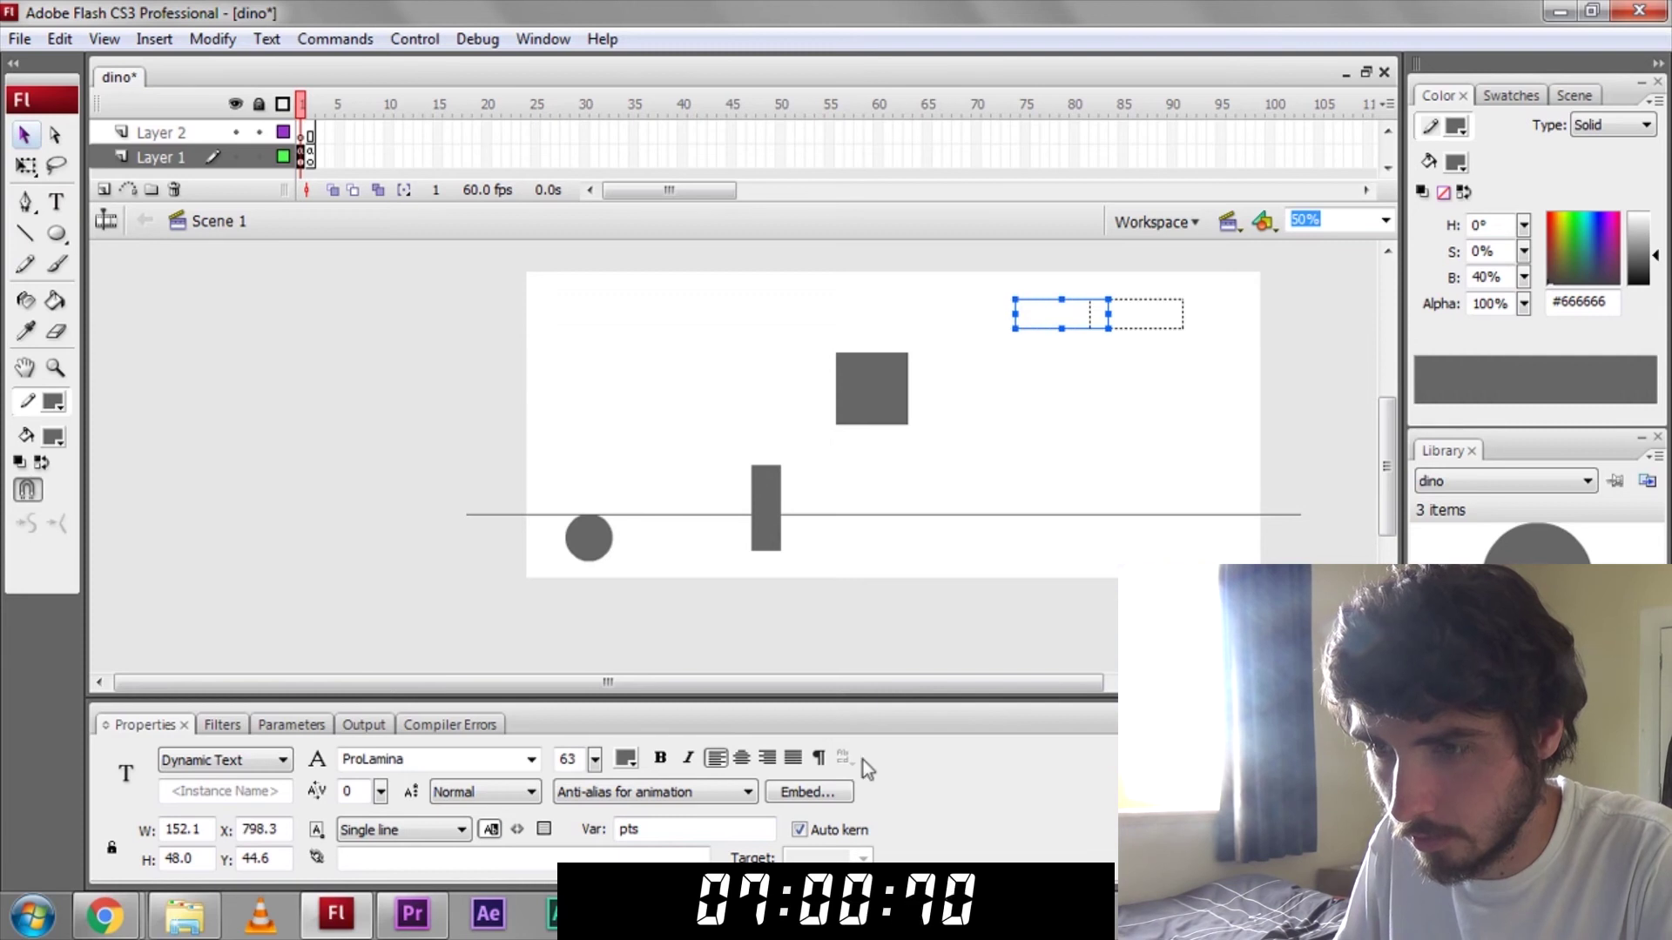
text(s)
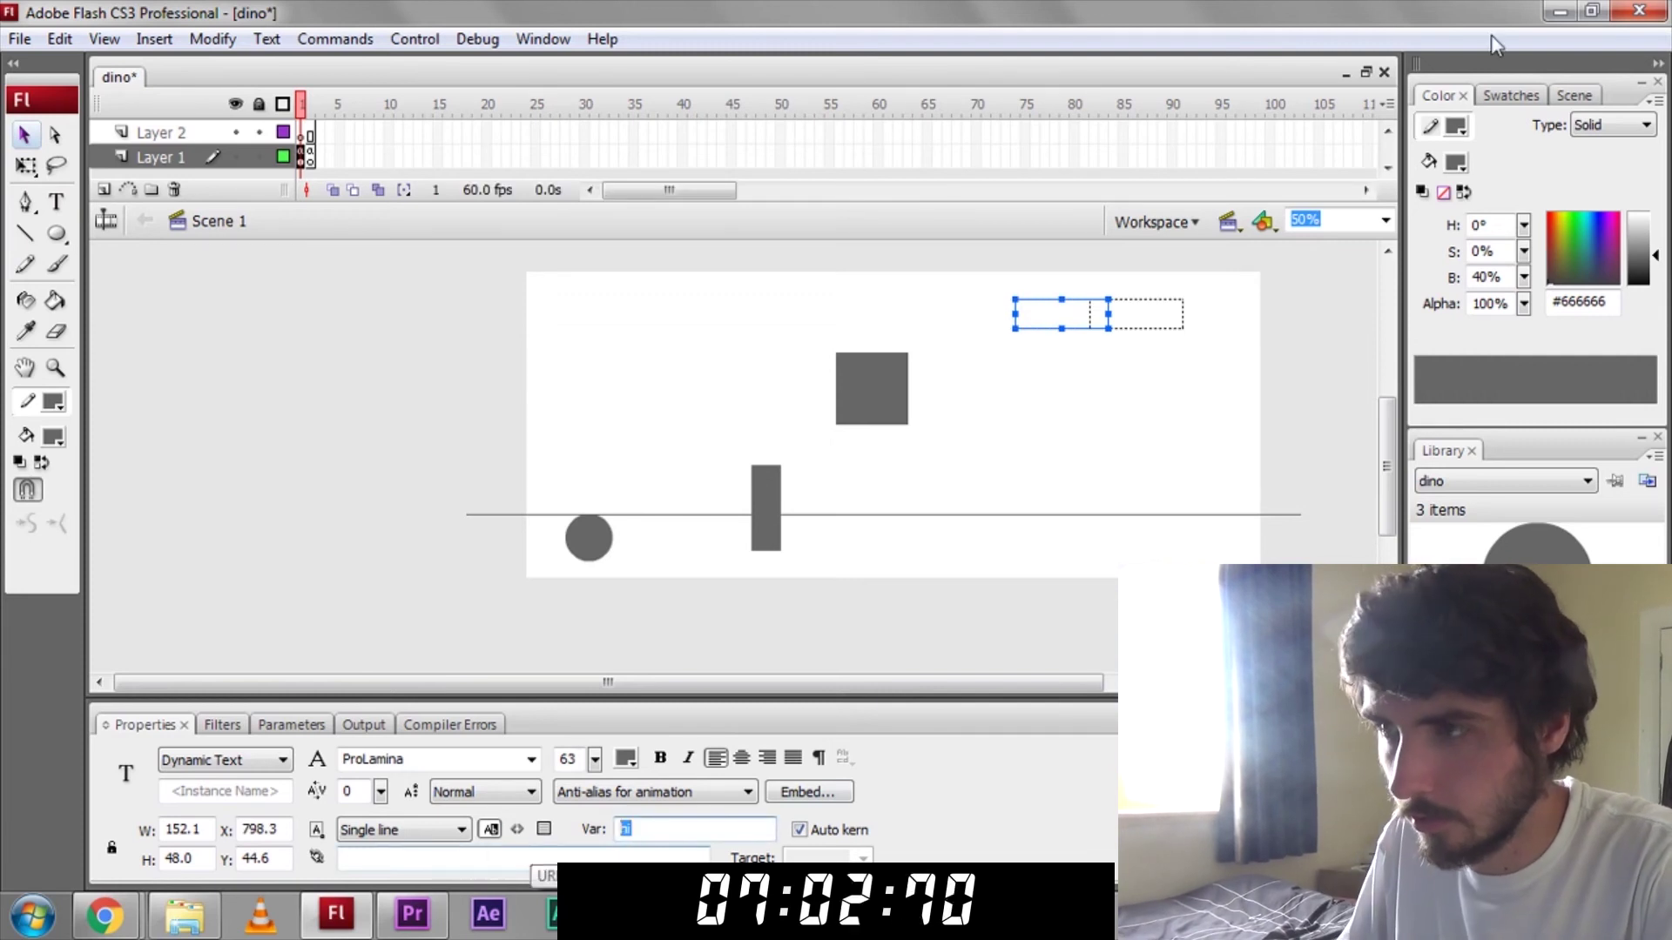
drag(989, 318, 984, 317)
key(t)
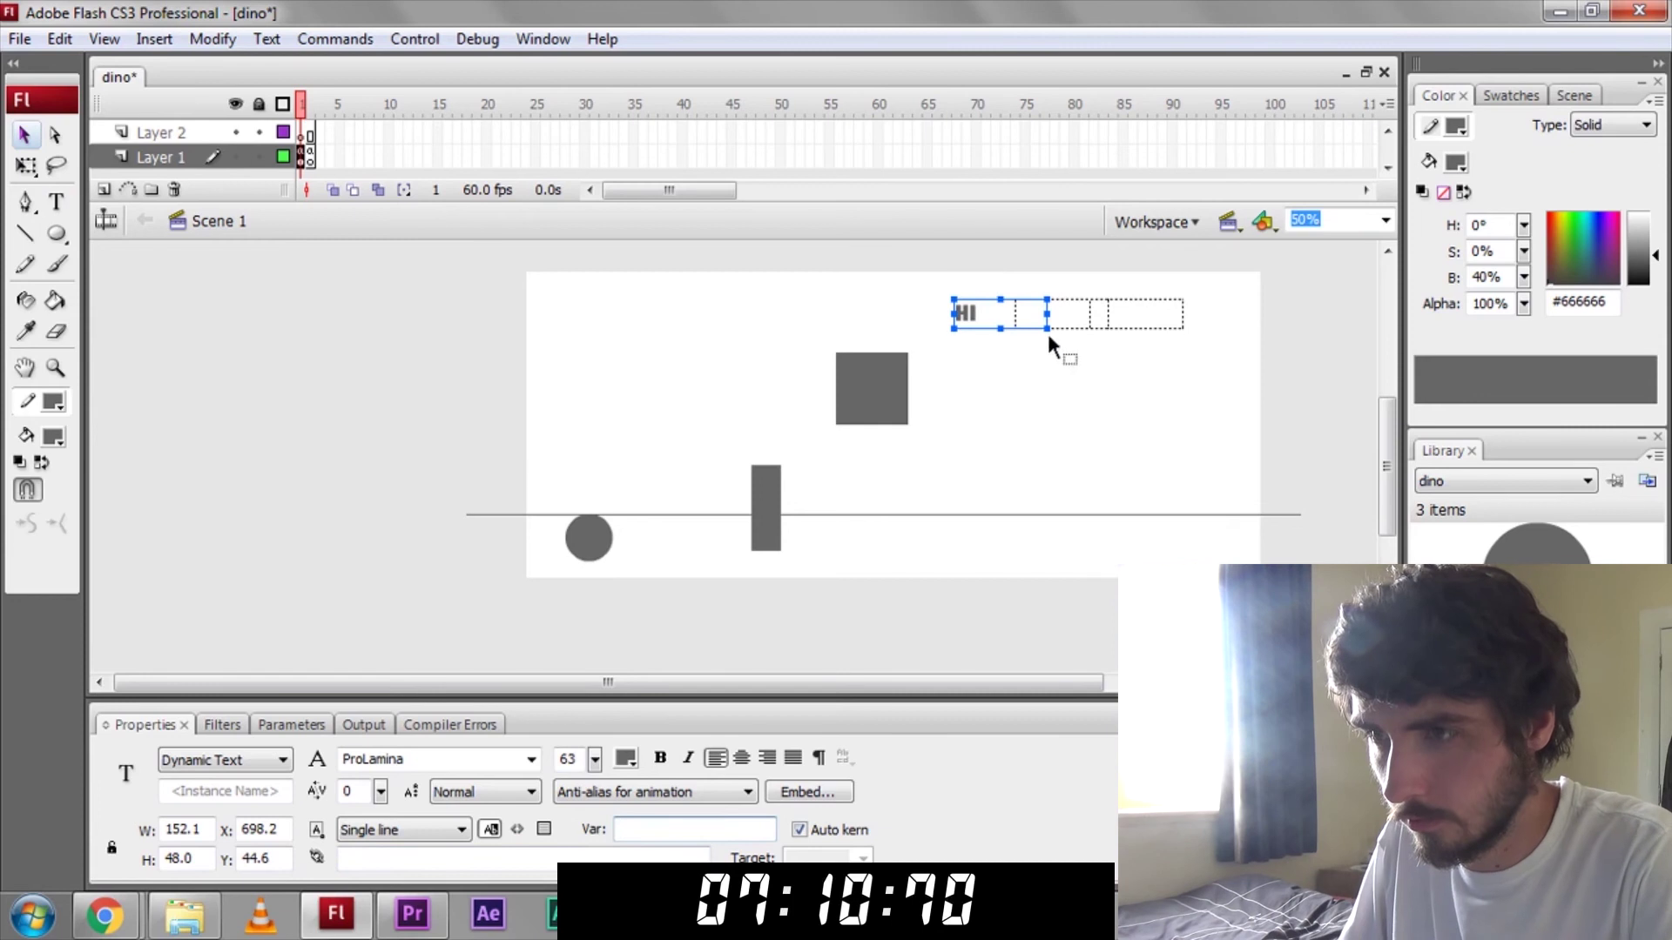
drag(1050, 320, 1109, 320)
click(1456, 161)
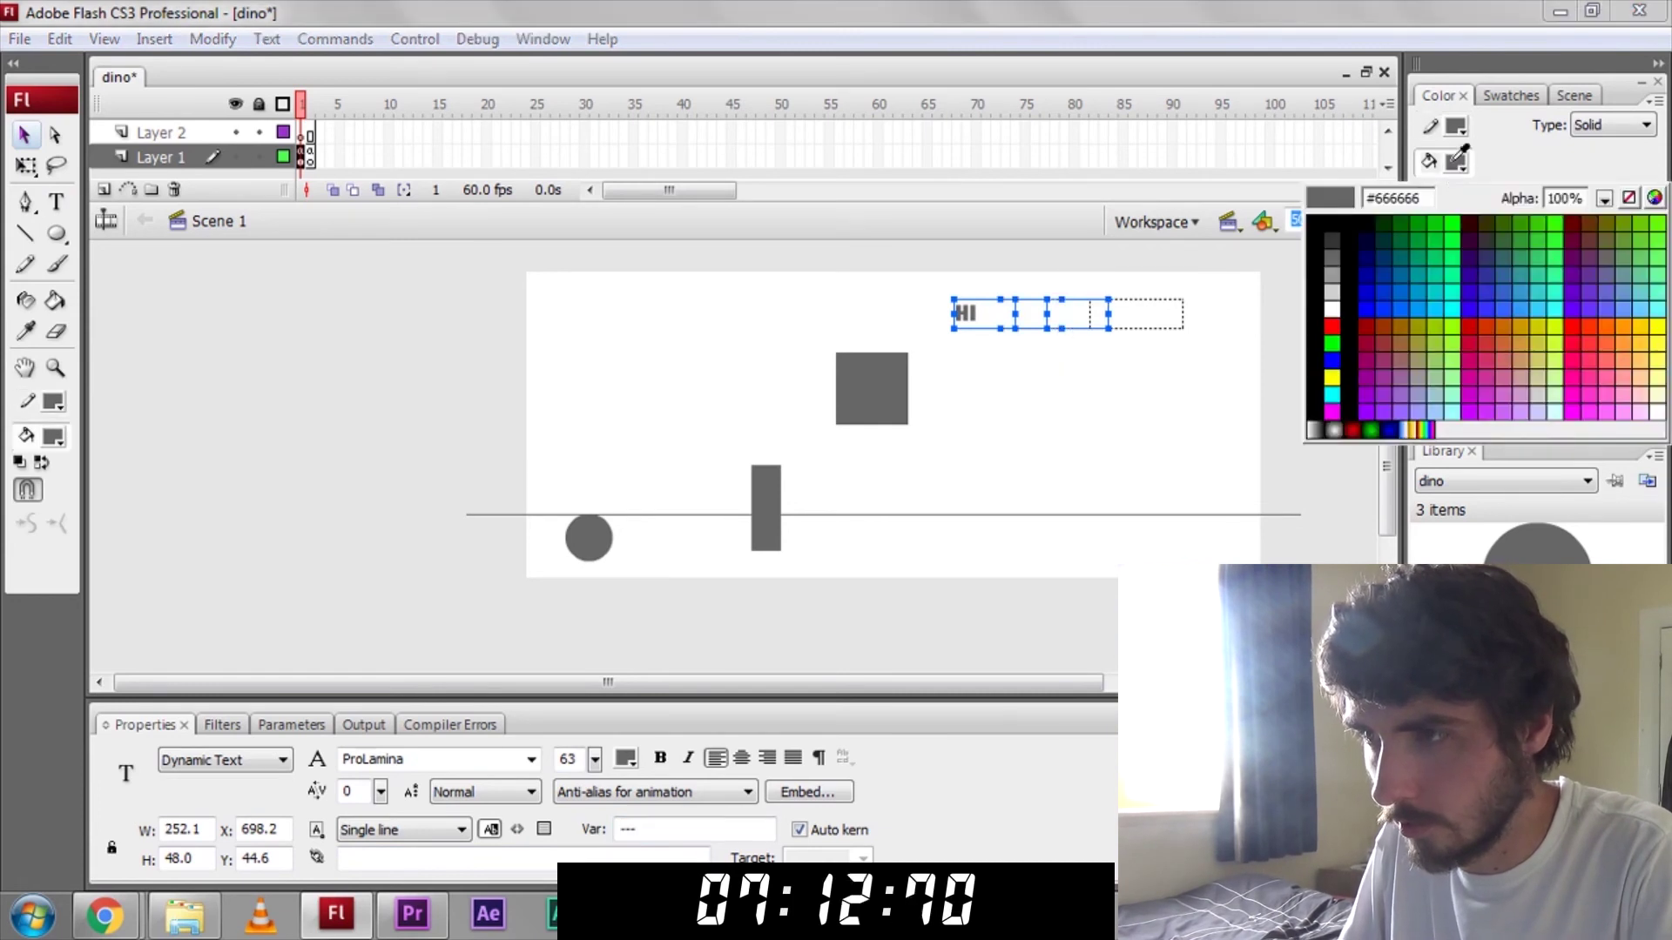
click(1333, 256)
click(305, 328)
- Open the Actions script for Layer 2's frame 1
click(303, 132)
right_click(304, 132)
click(369, 745)
text(function onEn)
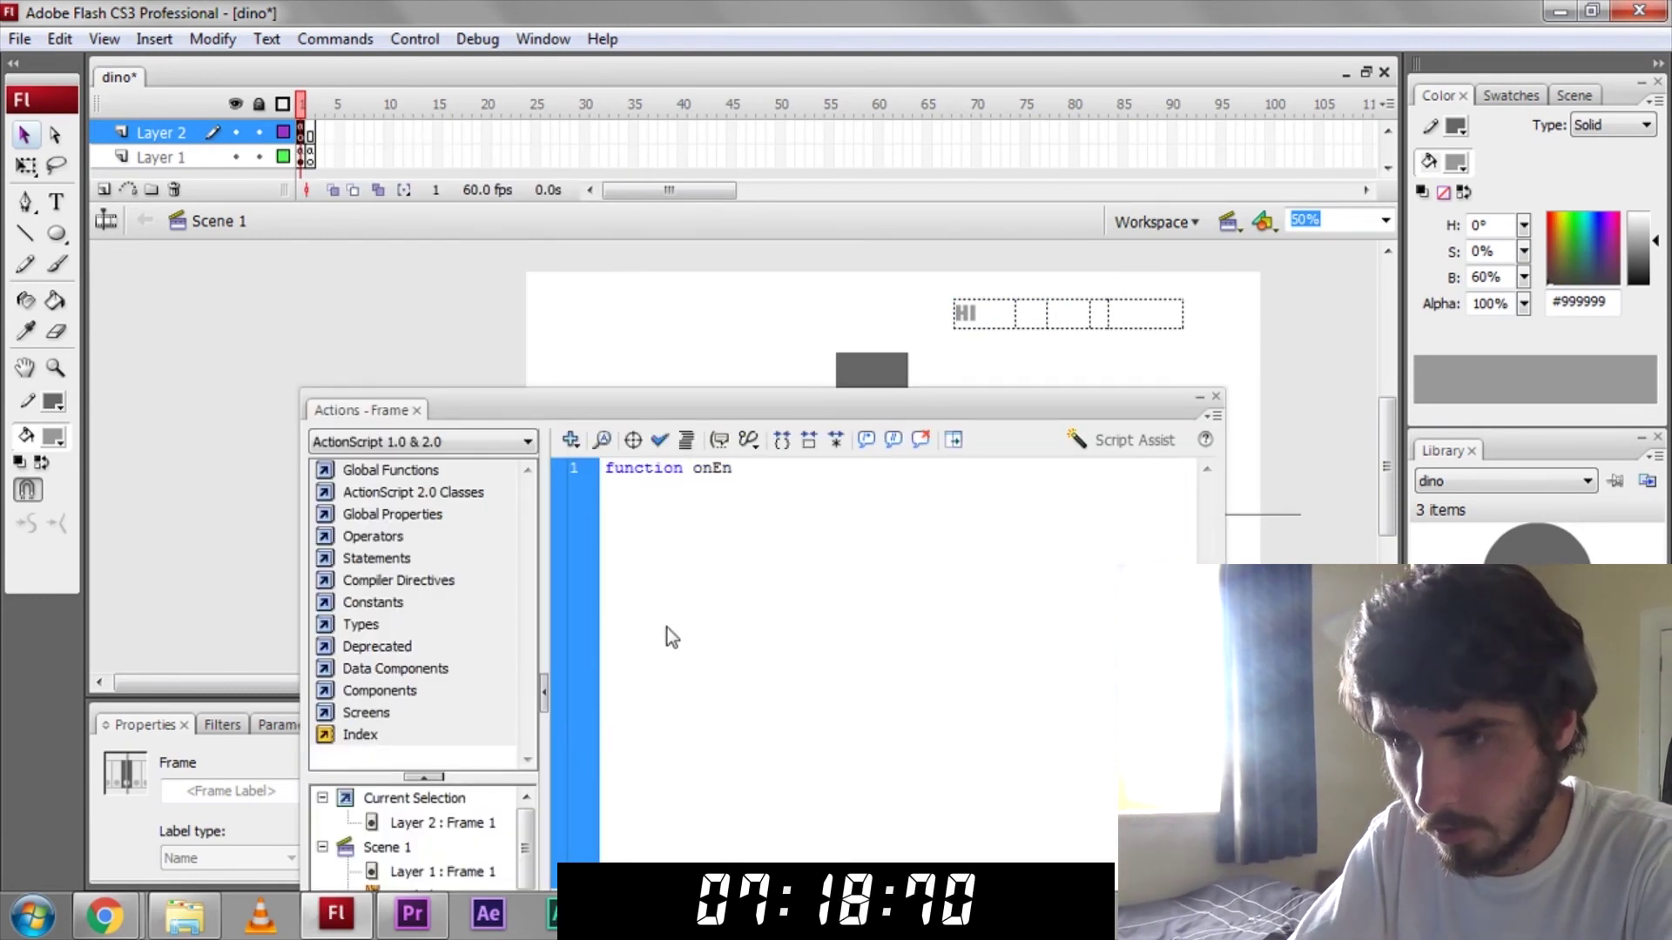
text(tefr)
- Write onEnterFrame(){ if(hi<=pts){ hi=pts } } and test the movie with Ctrl+Enter
key(BackSpace)
text(rFrame(){)
key(Return)
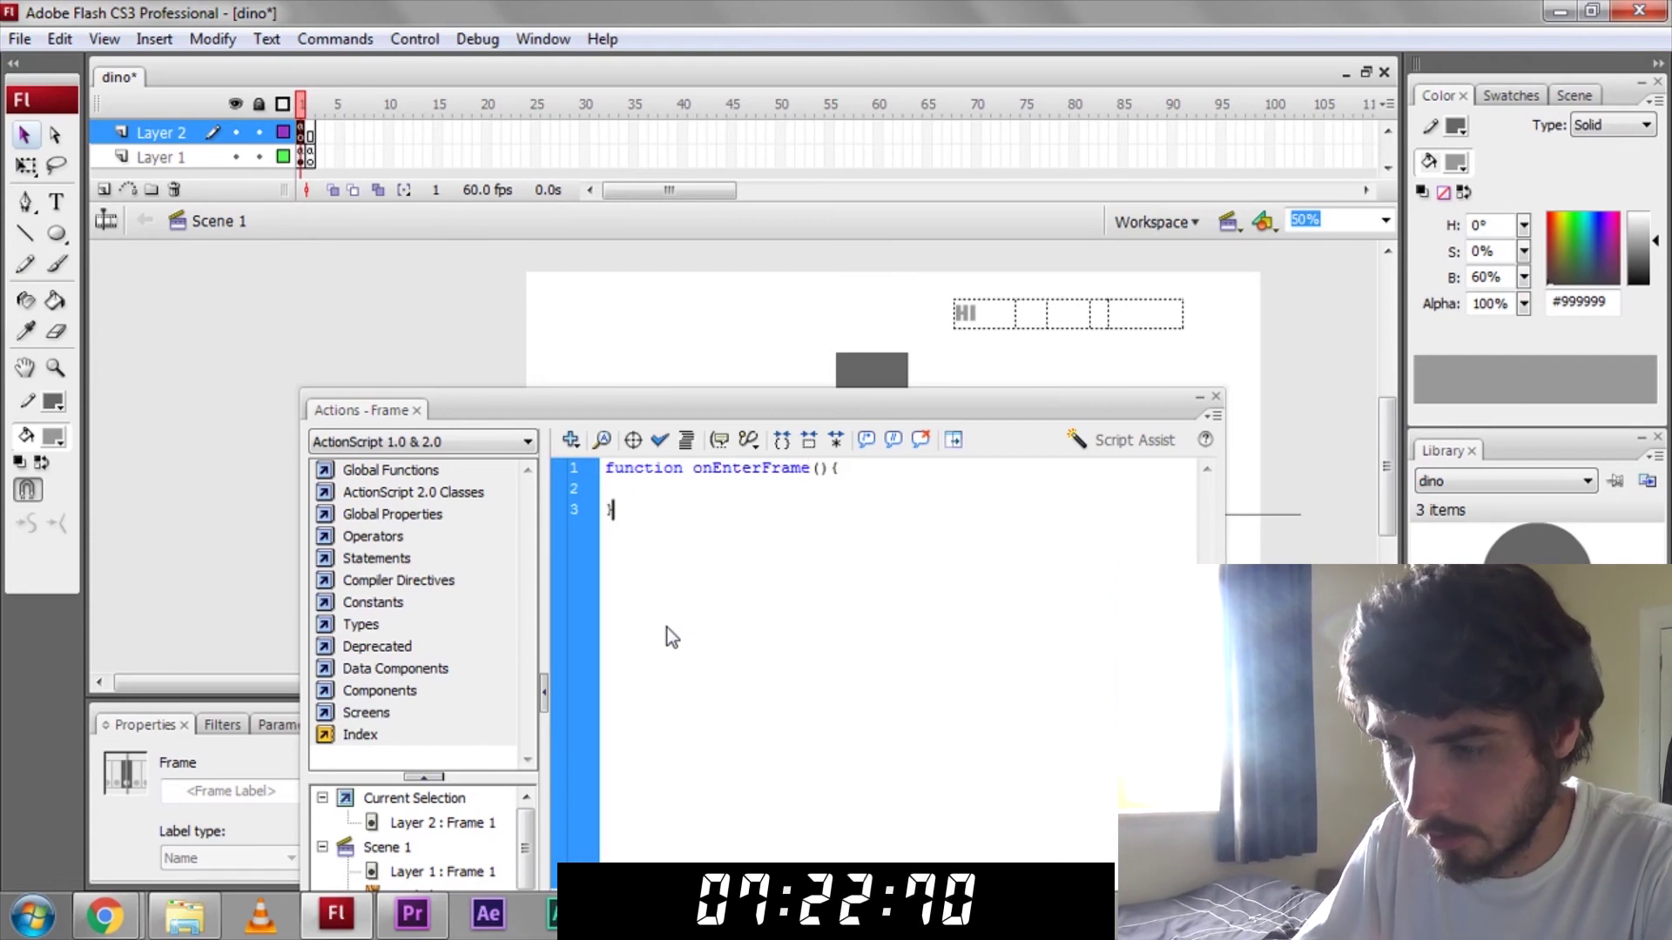
key(Return)
text(})
key(Up)
text(if(hi<=pts){ 		)
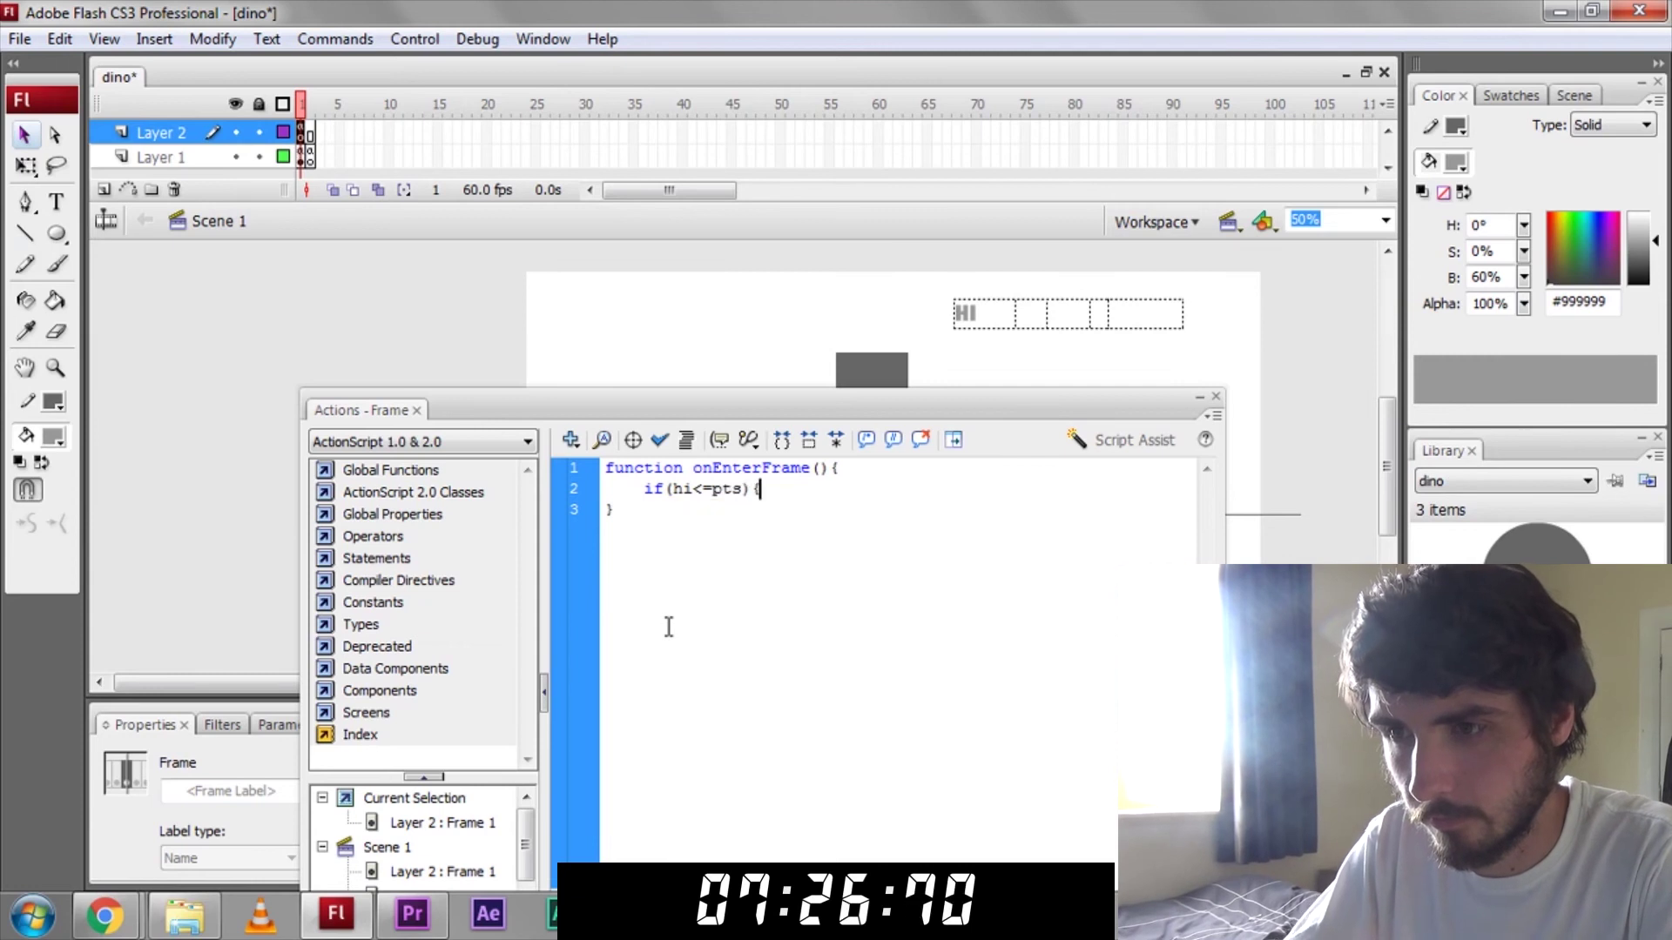
text(hi=pts)
key(ctrl+Return)
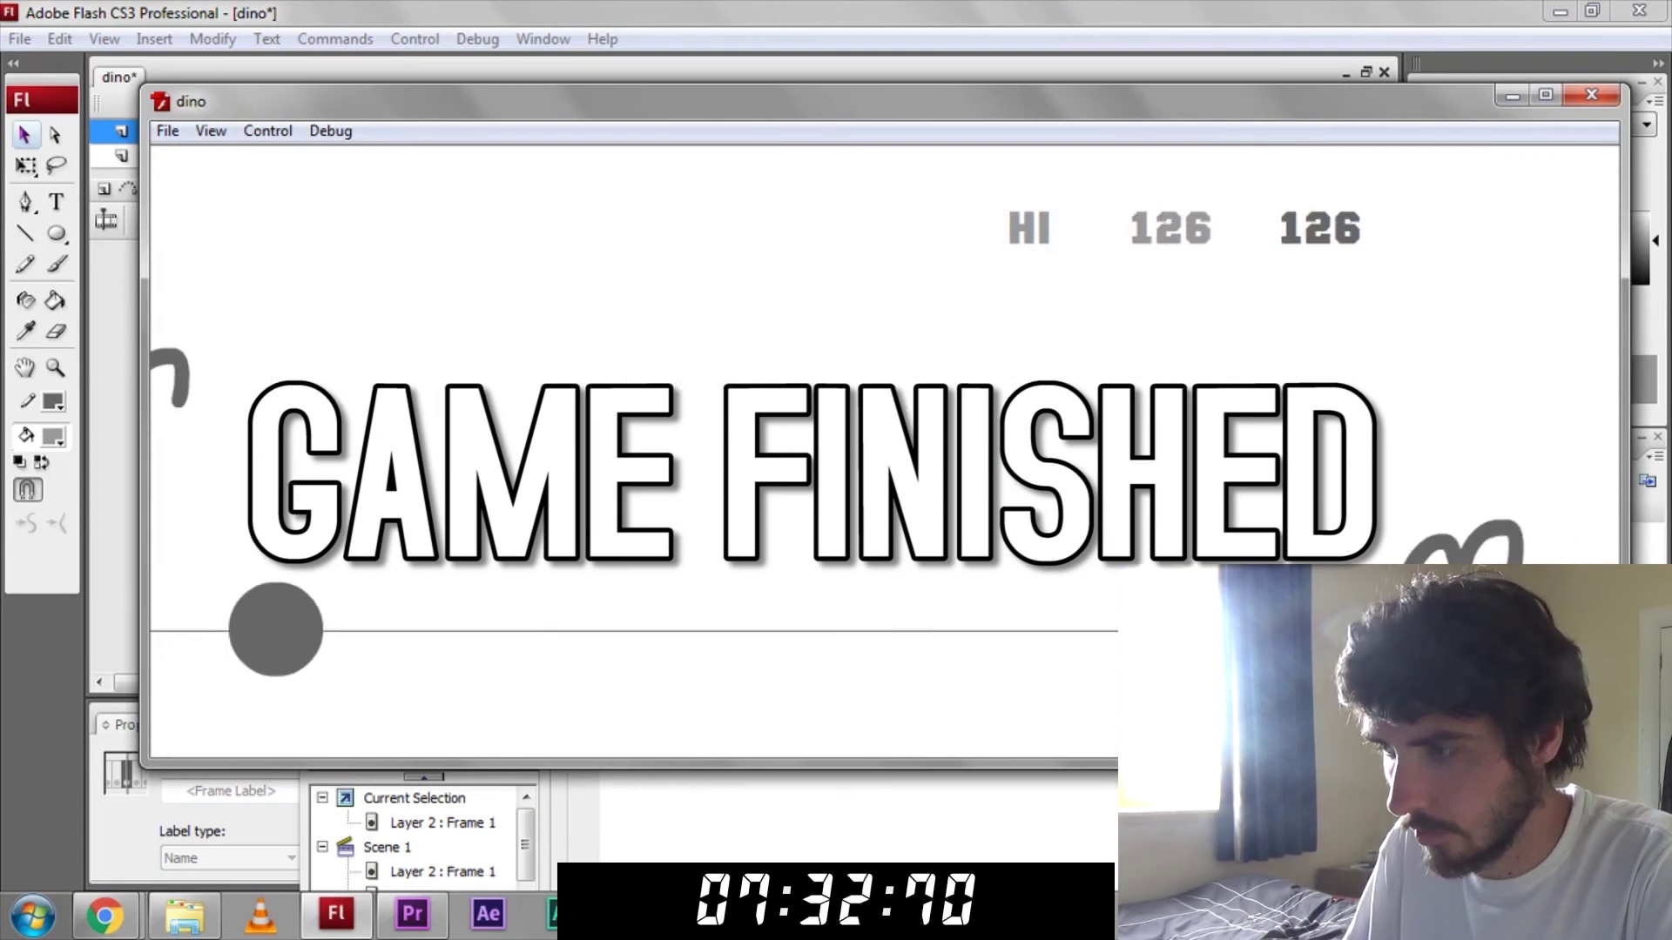
- Jump the ball over the first obstacles until it crashes
key(space)
key(space)
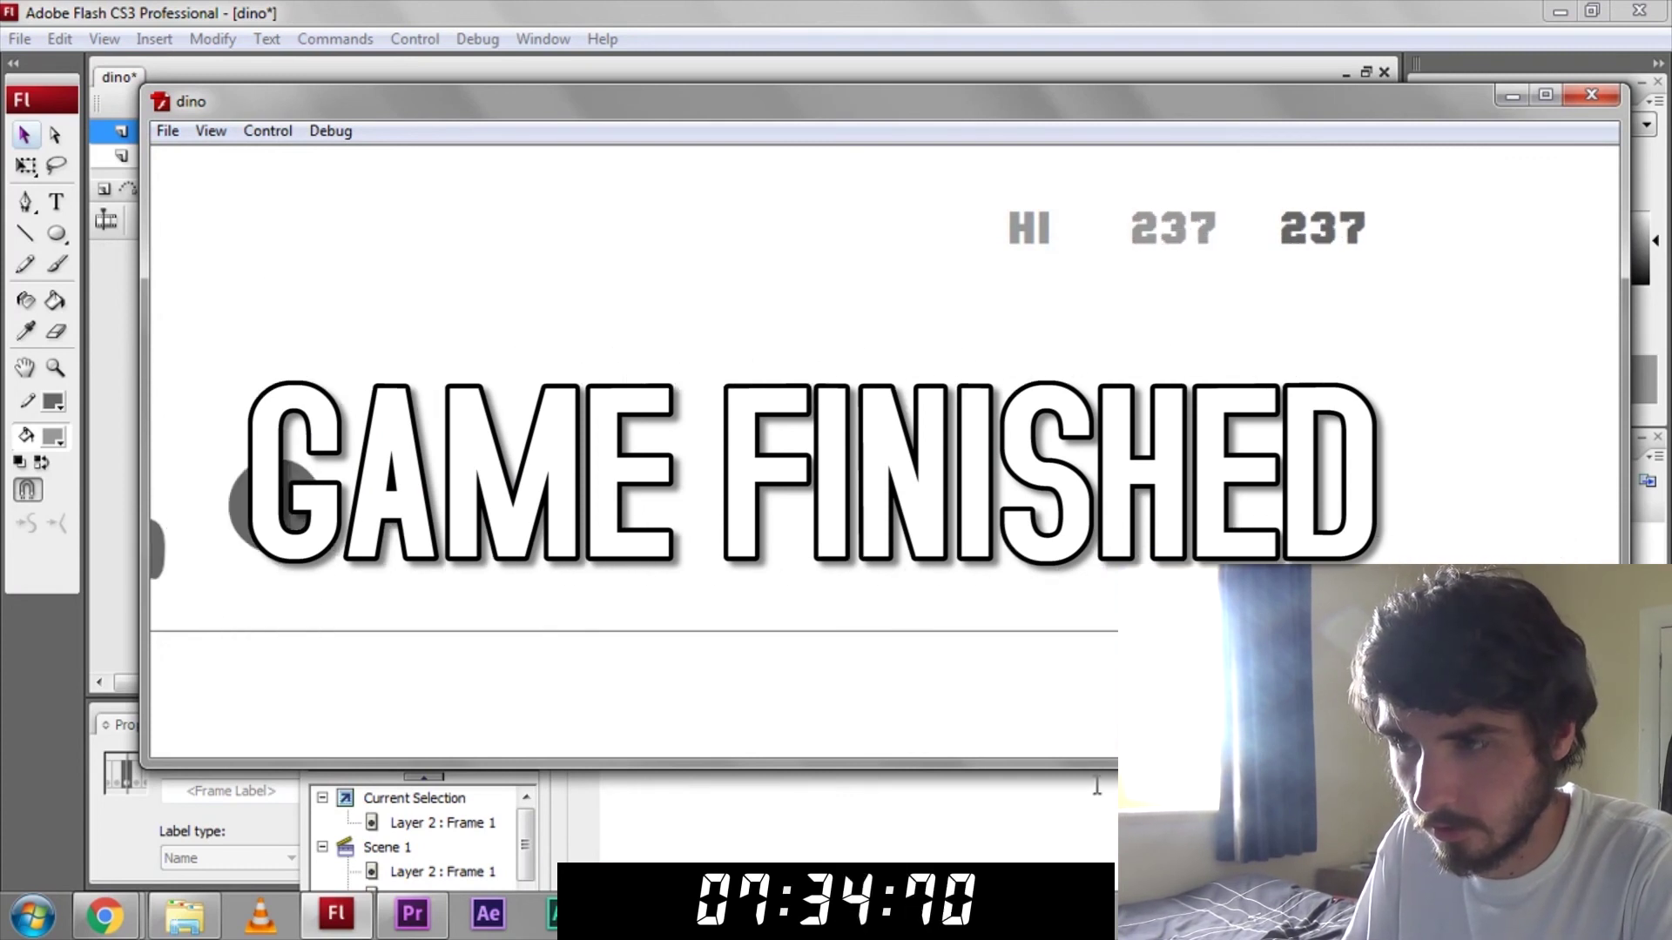
key(space)
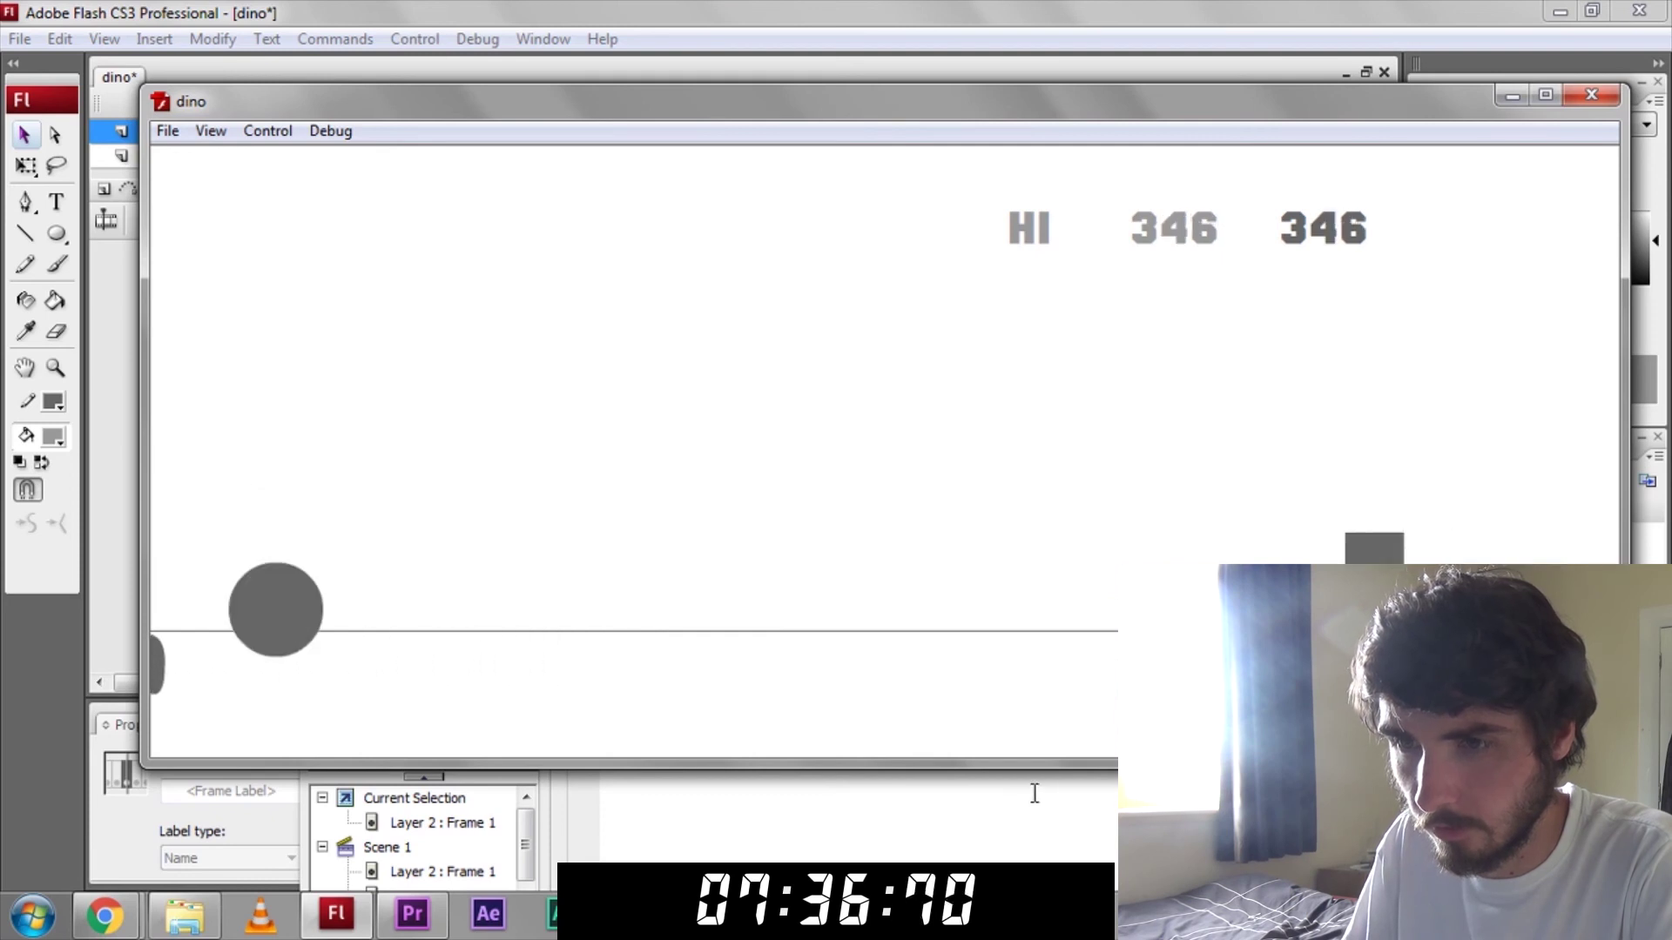
key(space)
key(space)
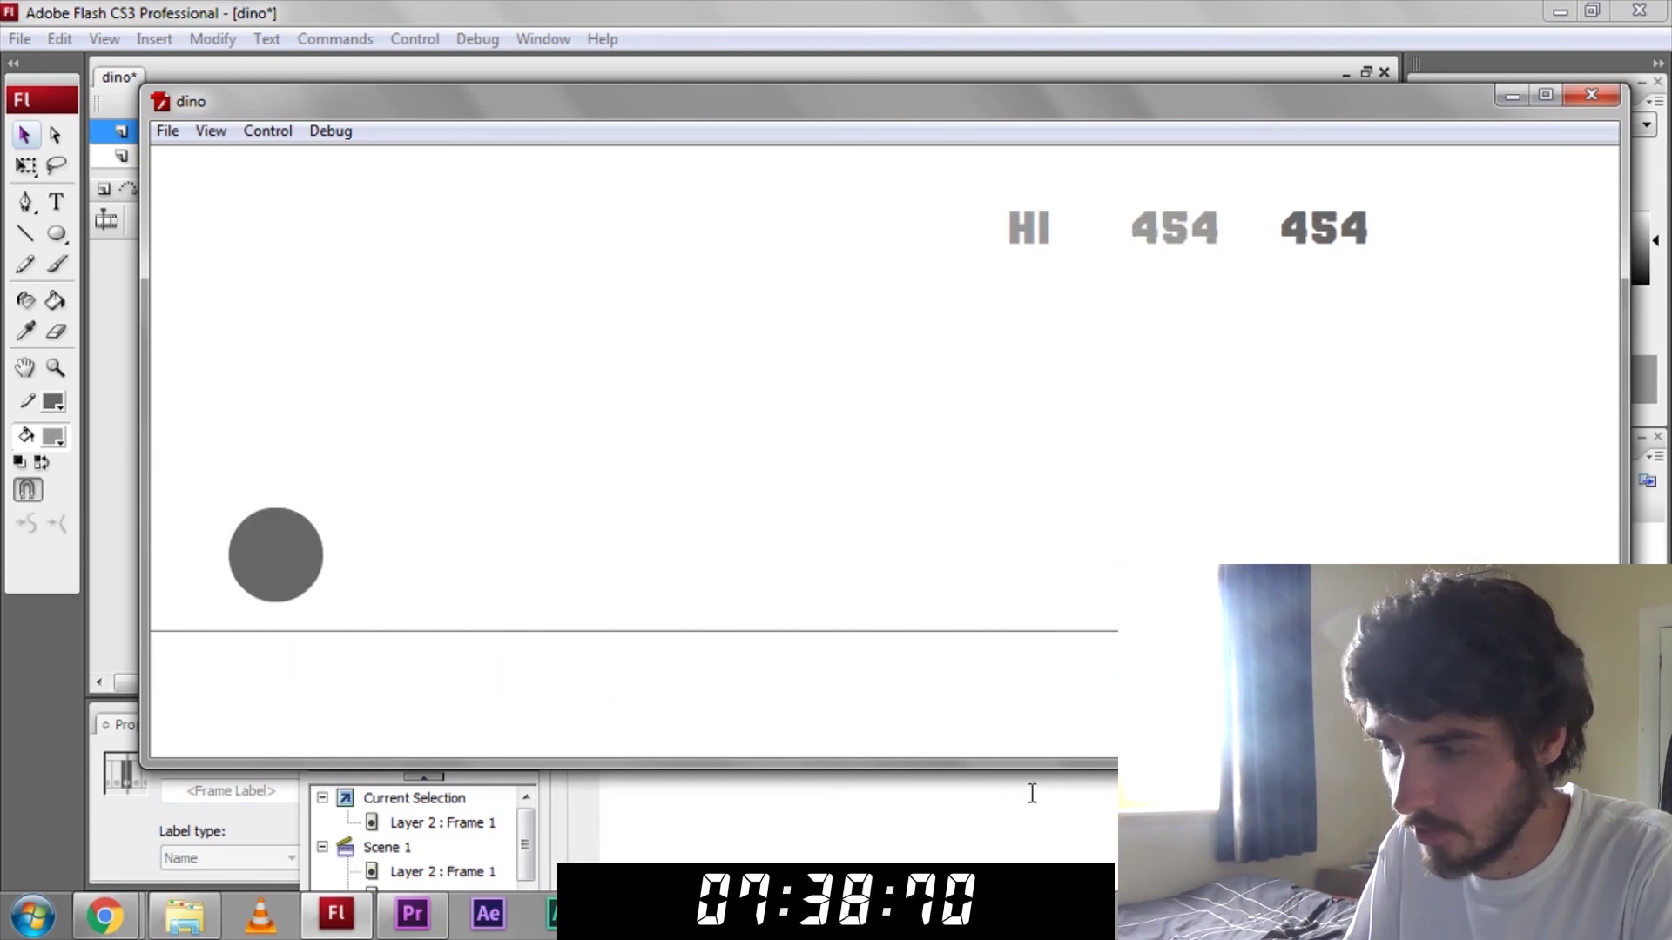
key(space)
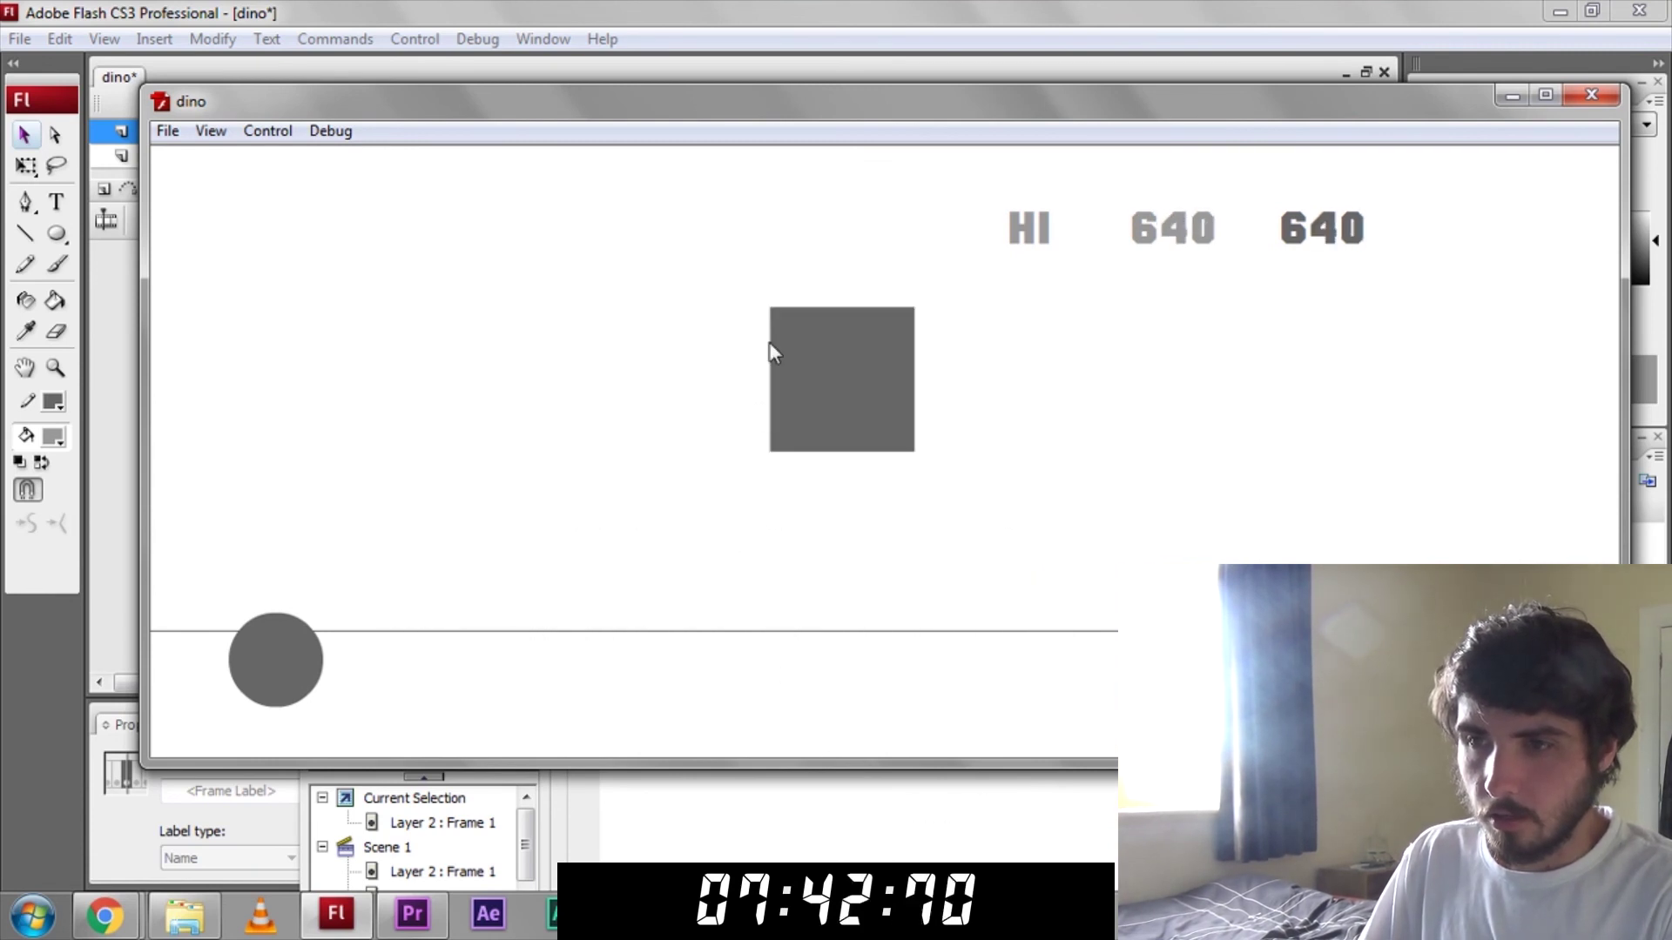
- Restart and keep jumping bars, blocks and birds until the high score reaches 3801
click(771, 350)
key(space)
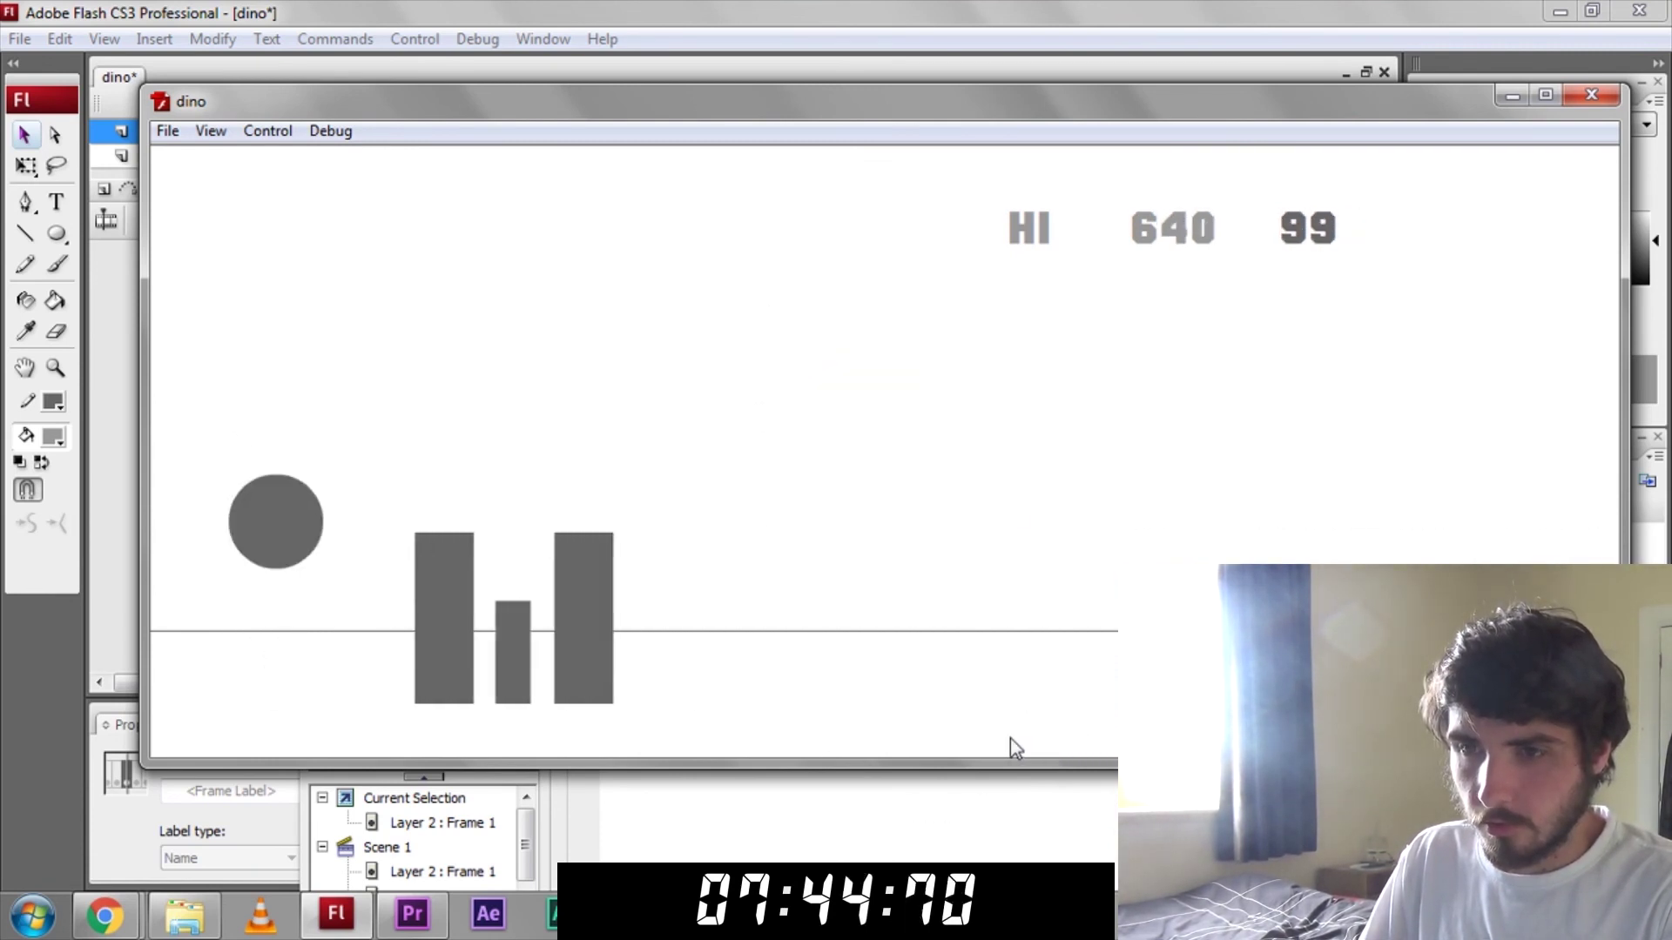
key(space)
key(space)
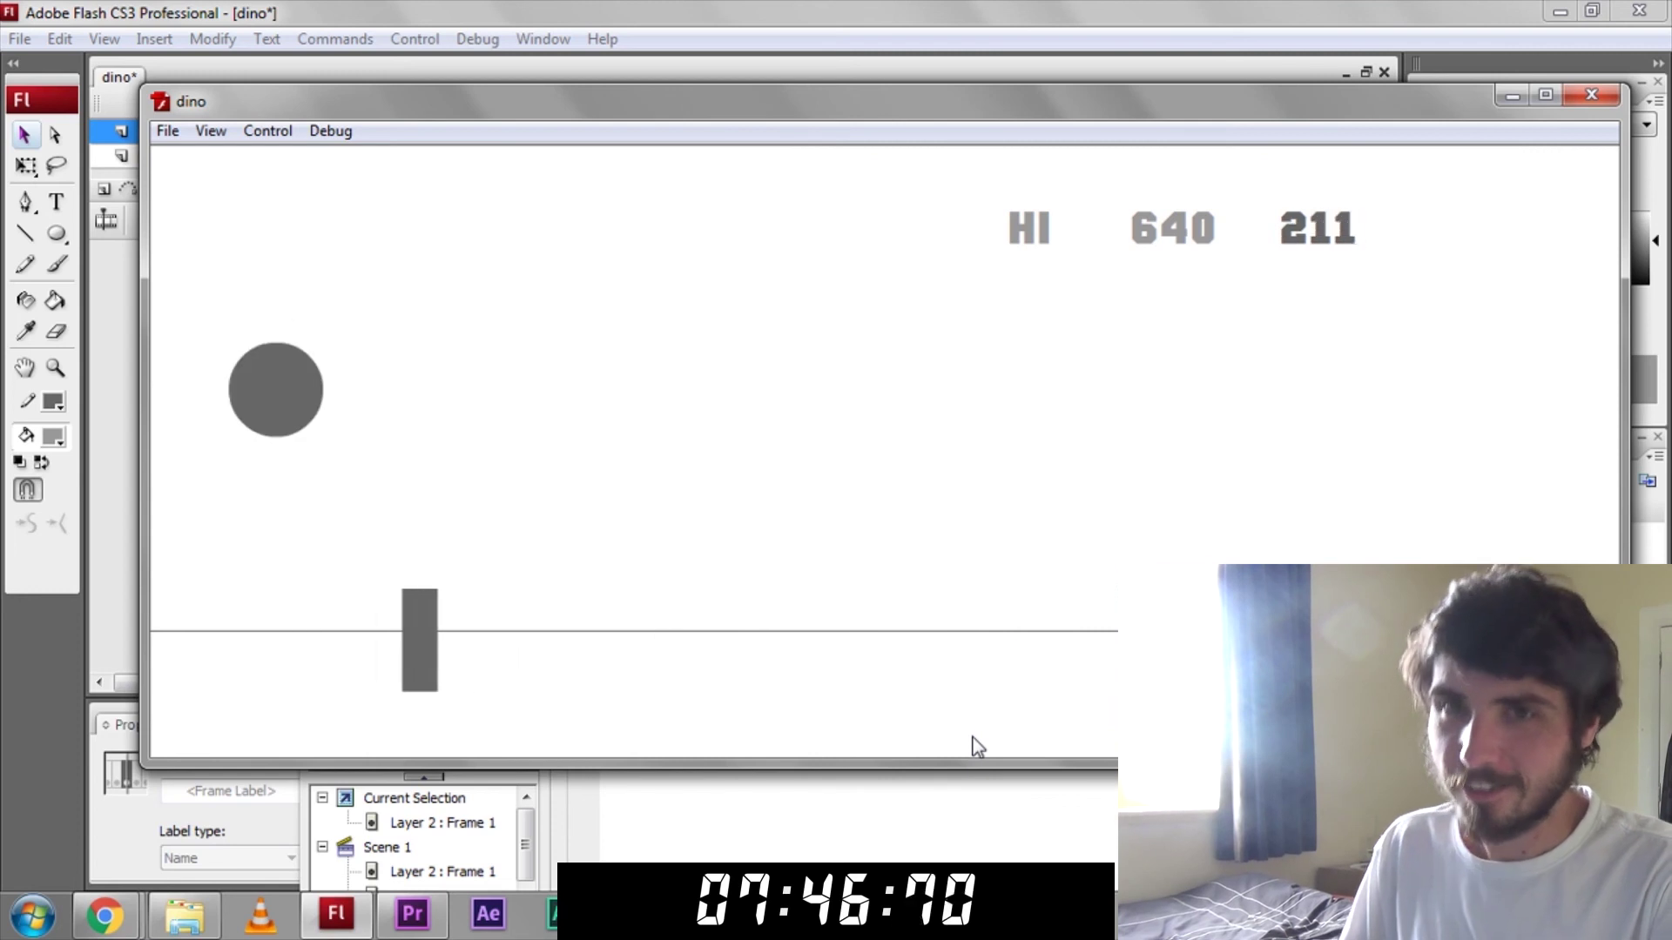
key(space)
key(space)
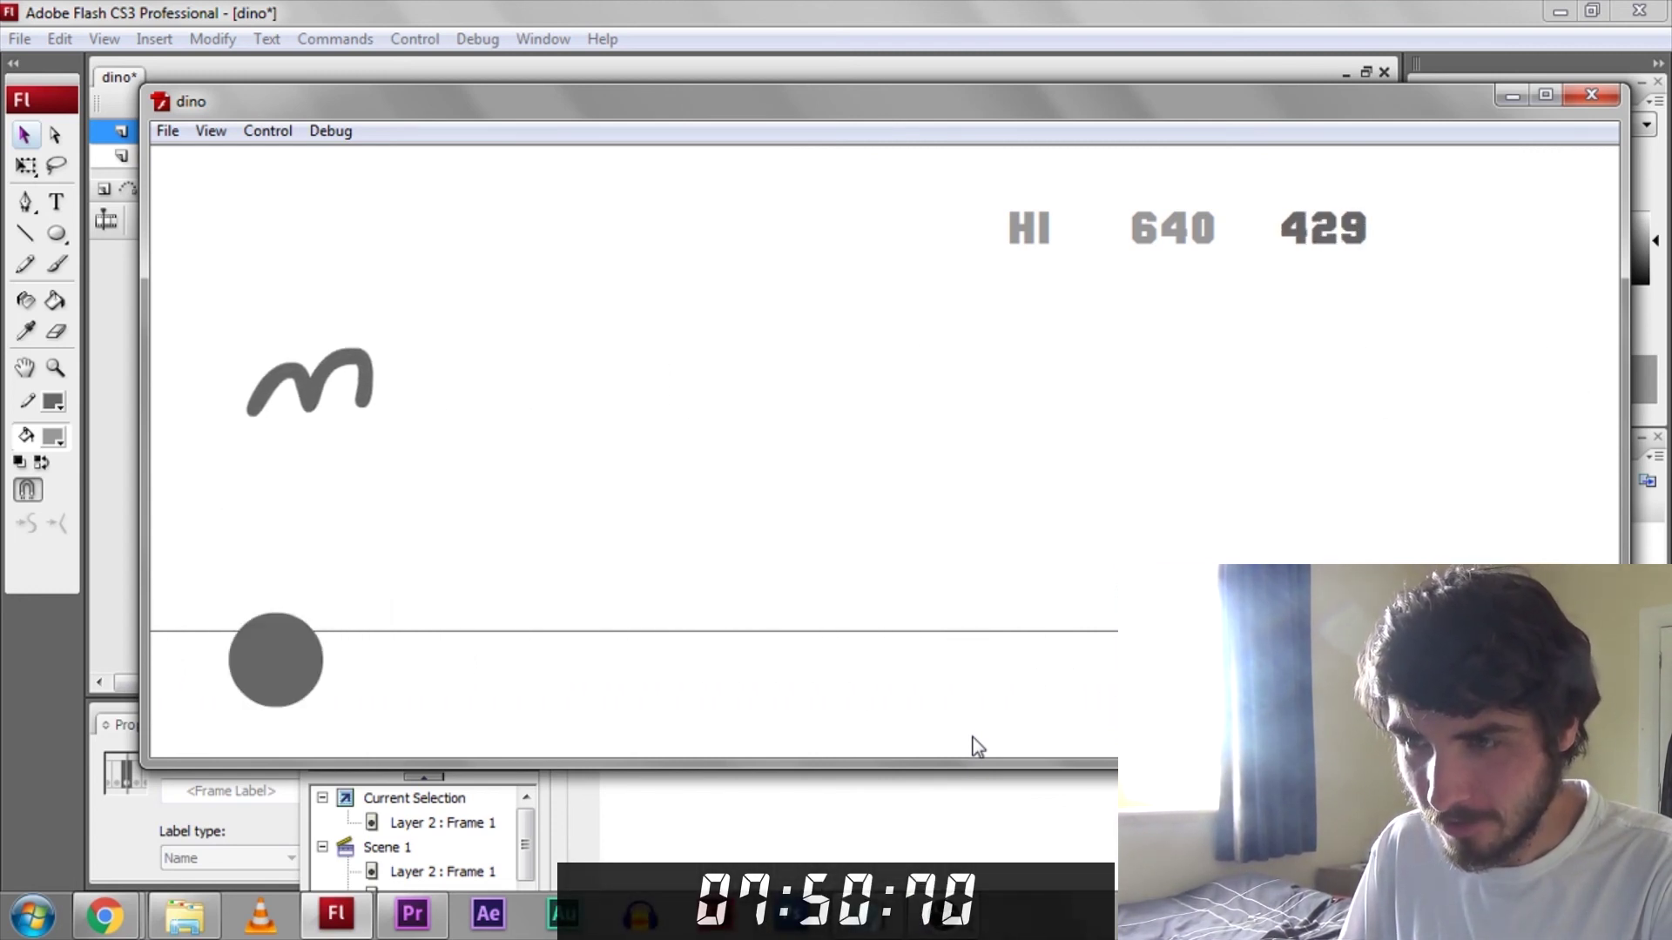
key(space)
key(space)
key(space)
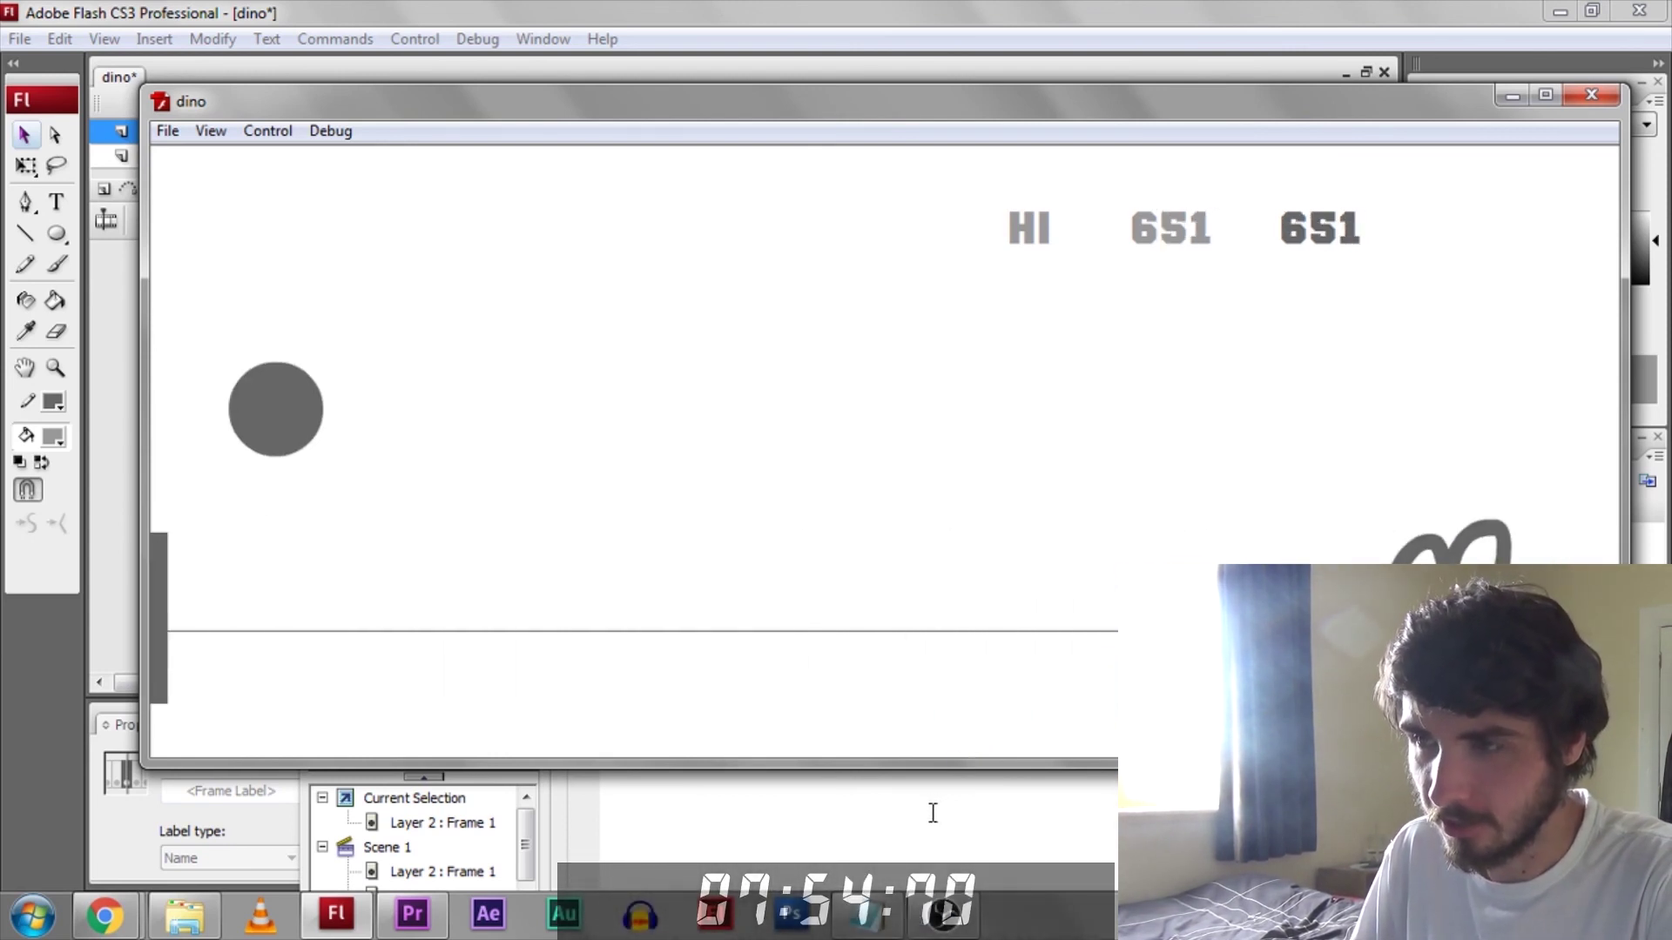
key(space)
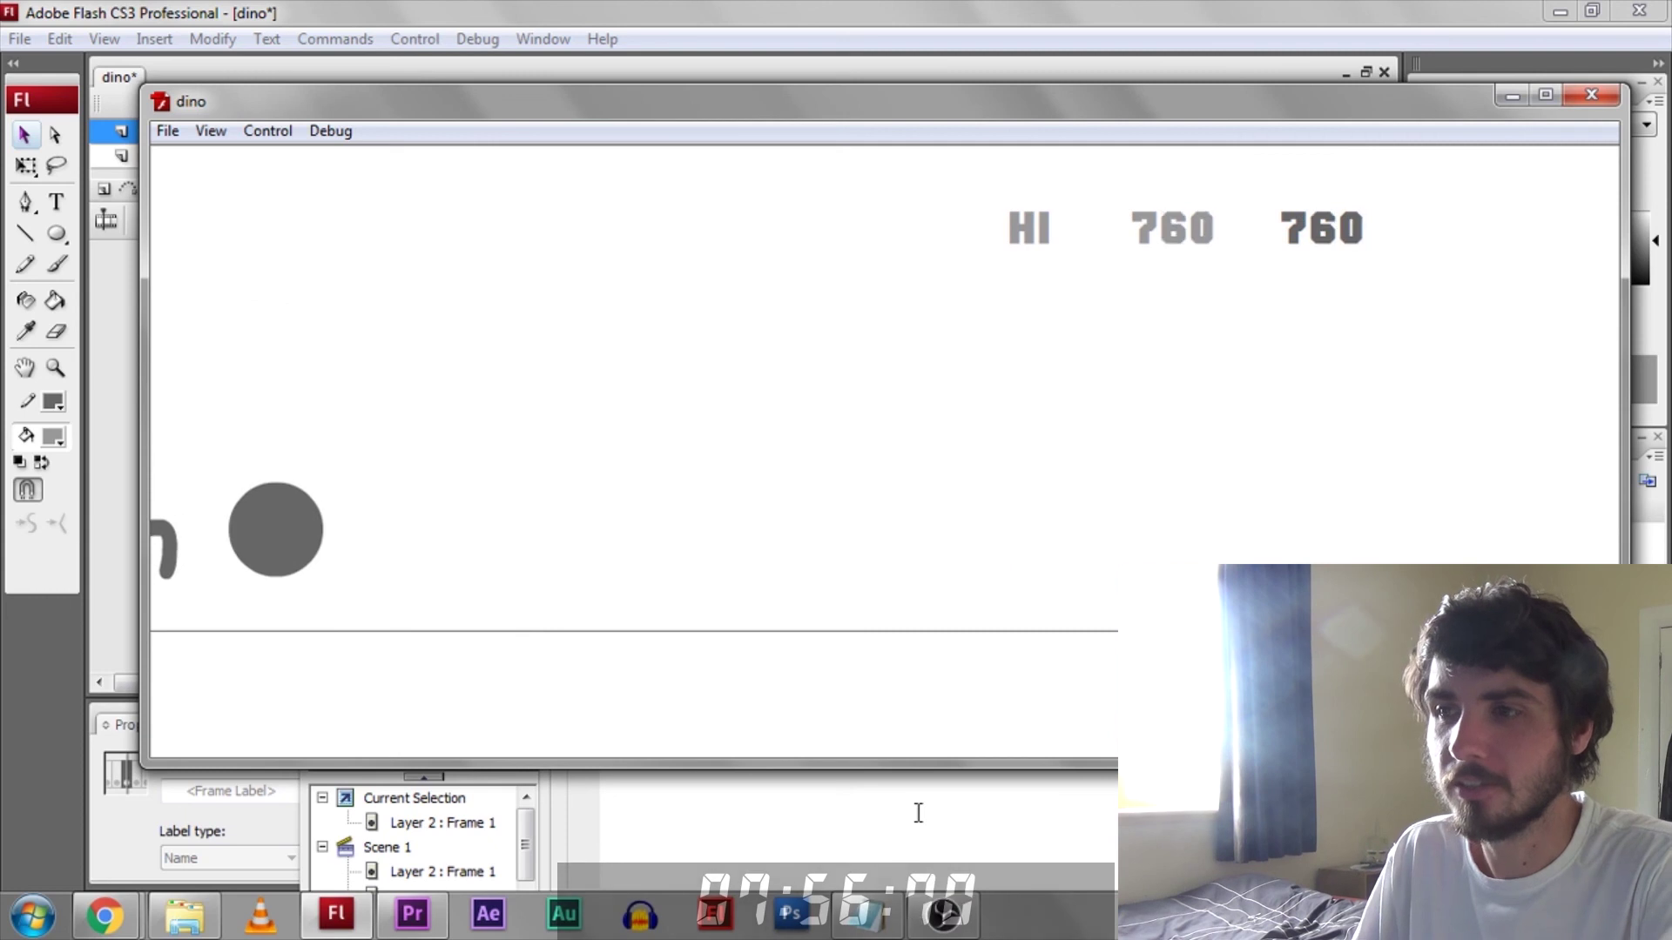
key(space)
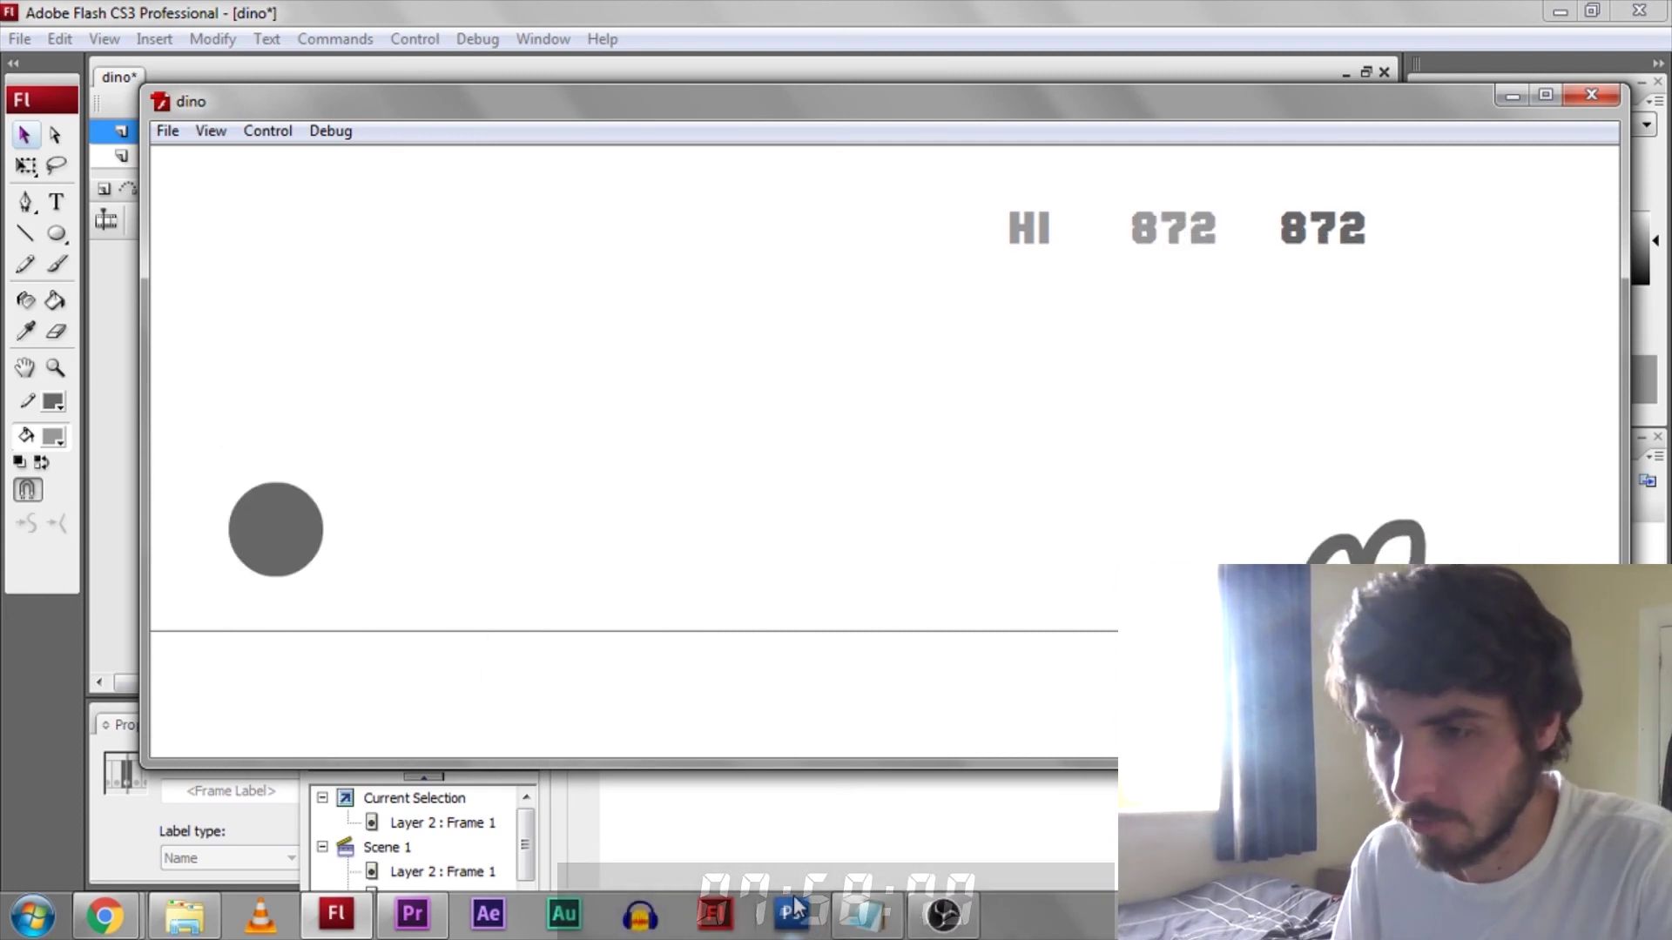
key(space)
key(space)
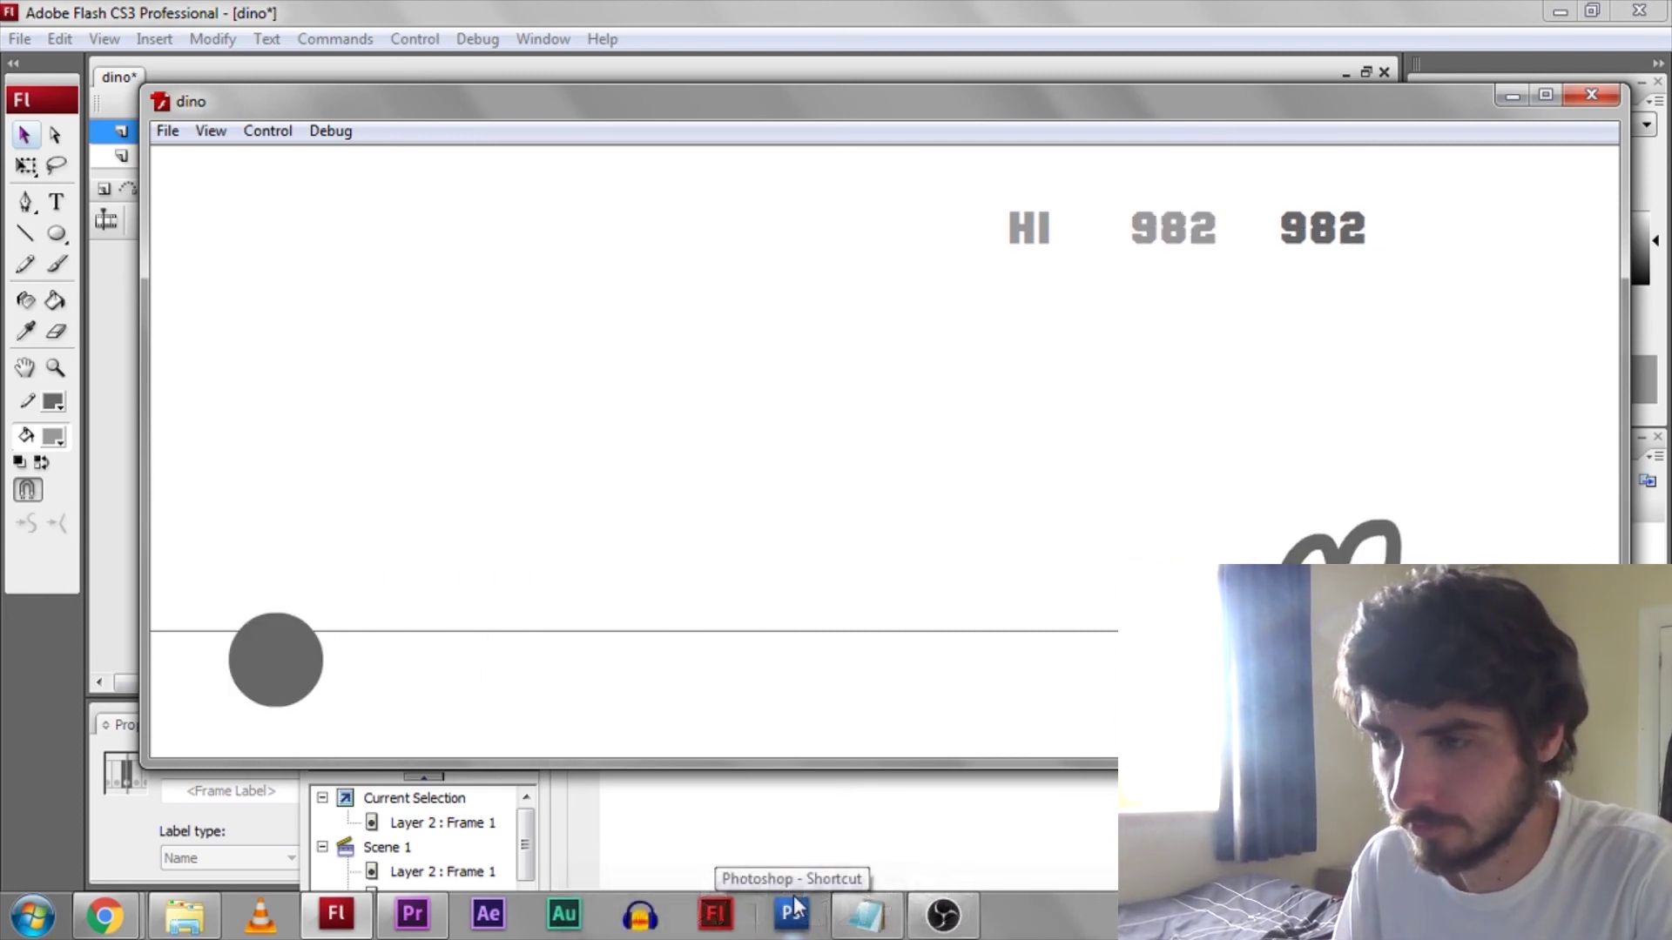
key(space)
key(space)
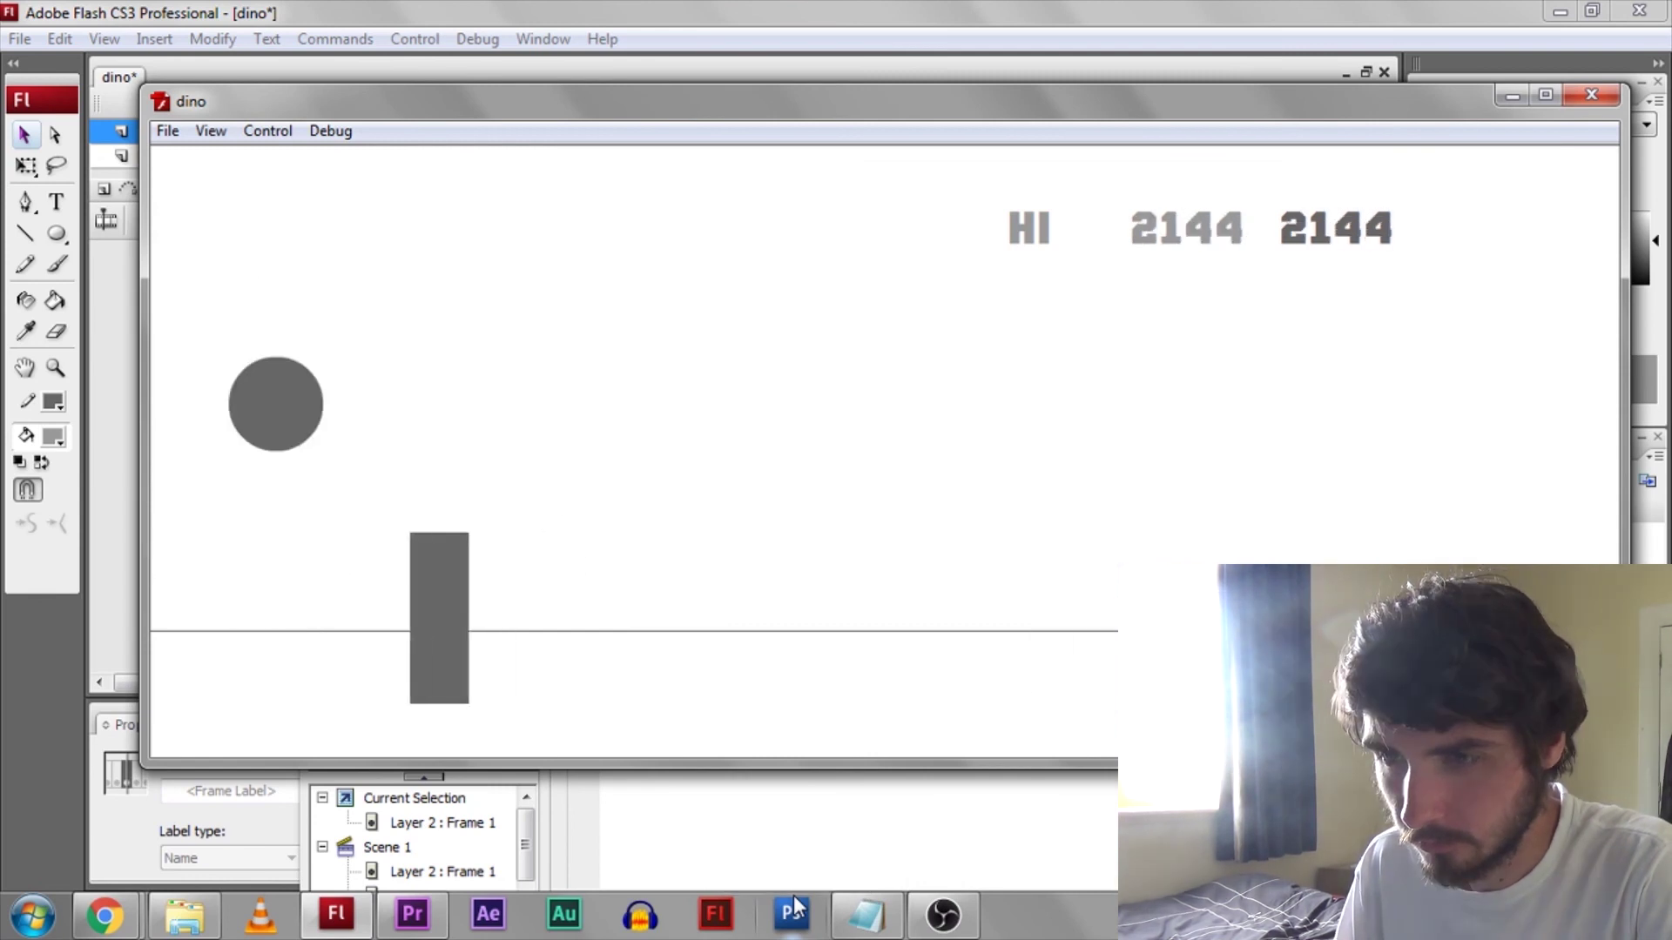
key(space)
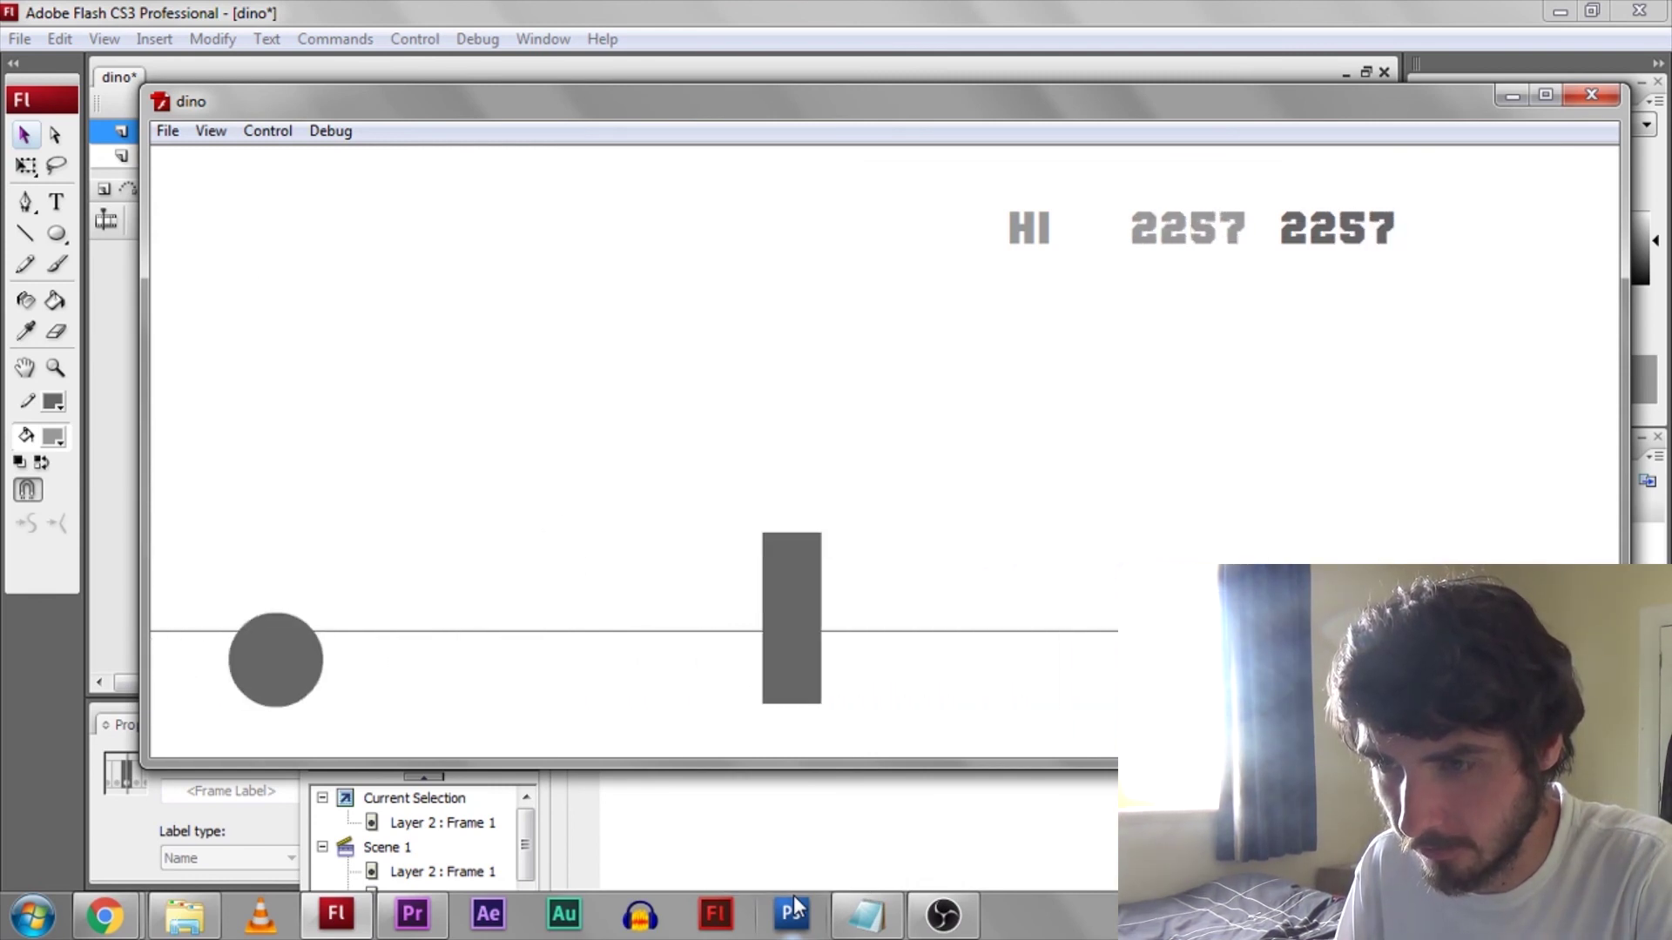
key(space)
key(space)
key(space)
key(space)
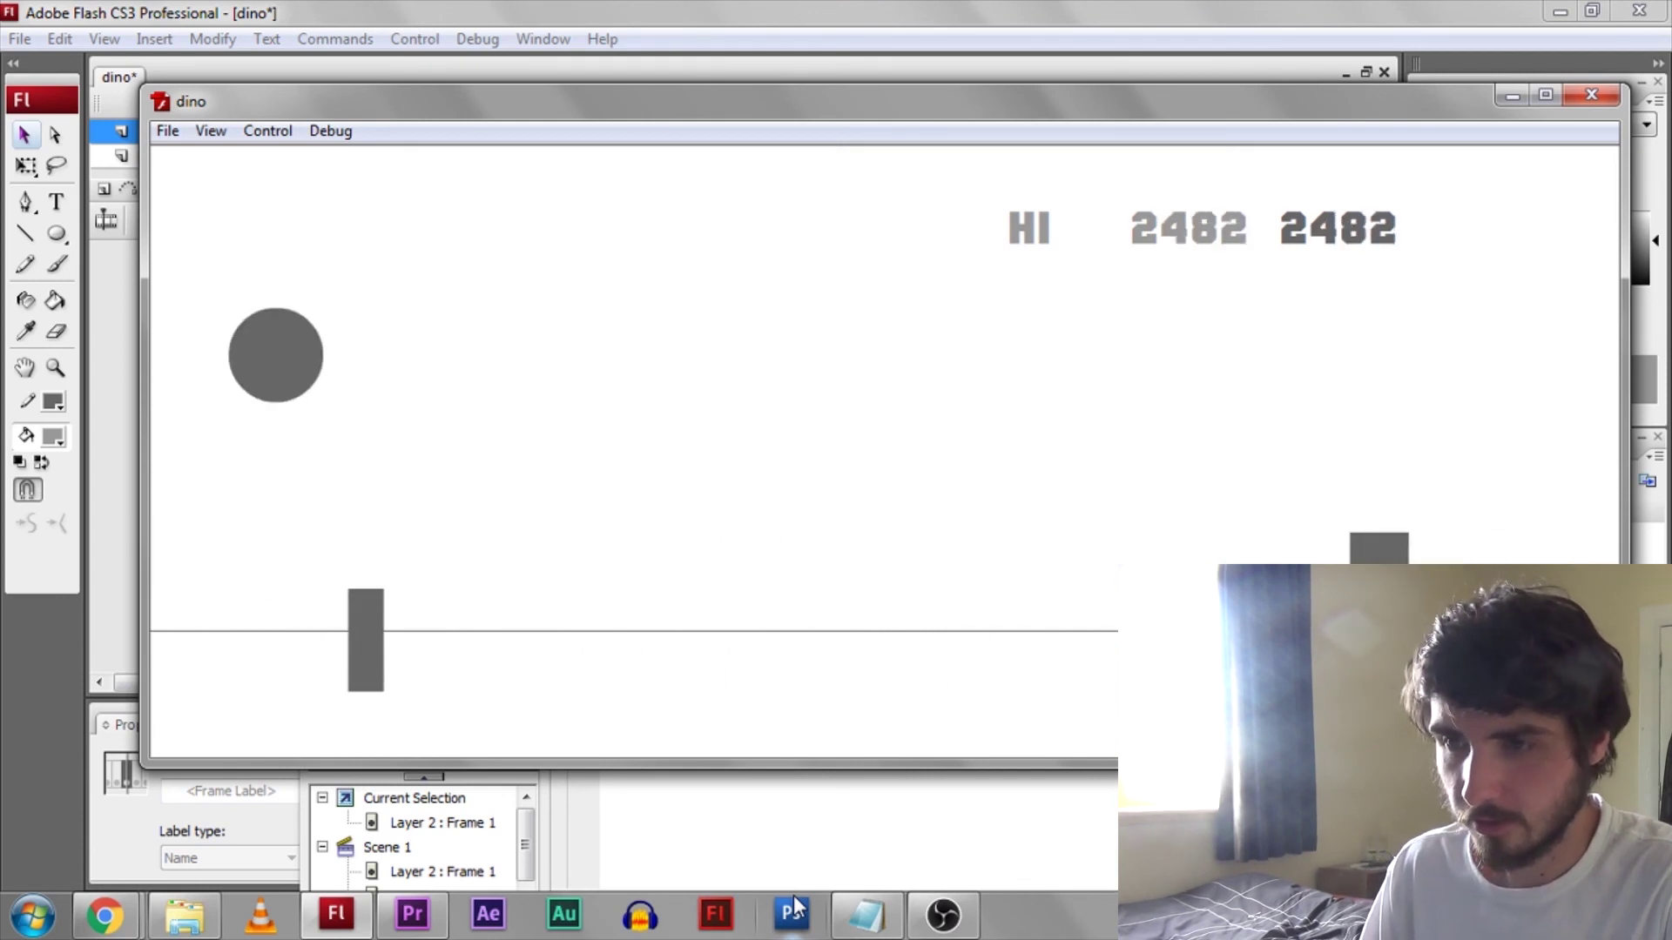
key(space)
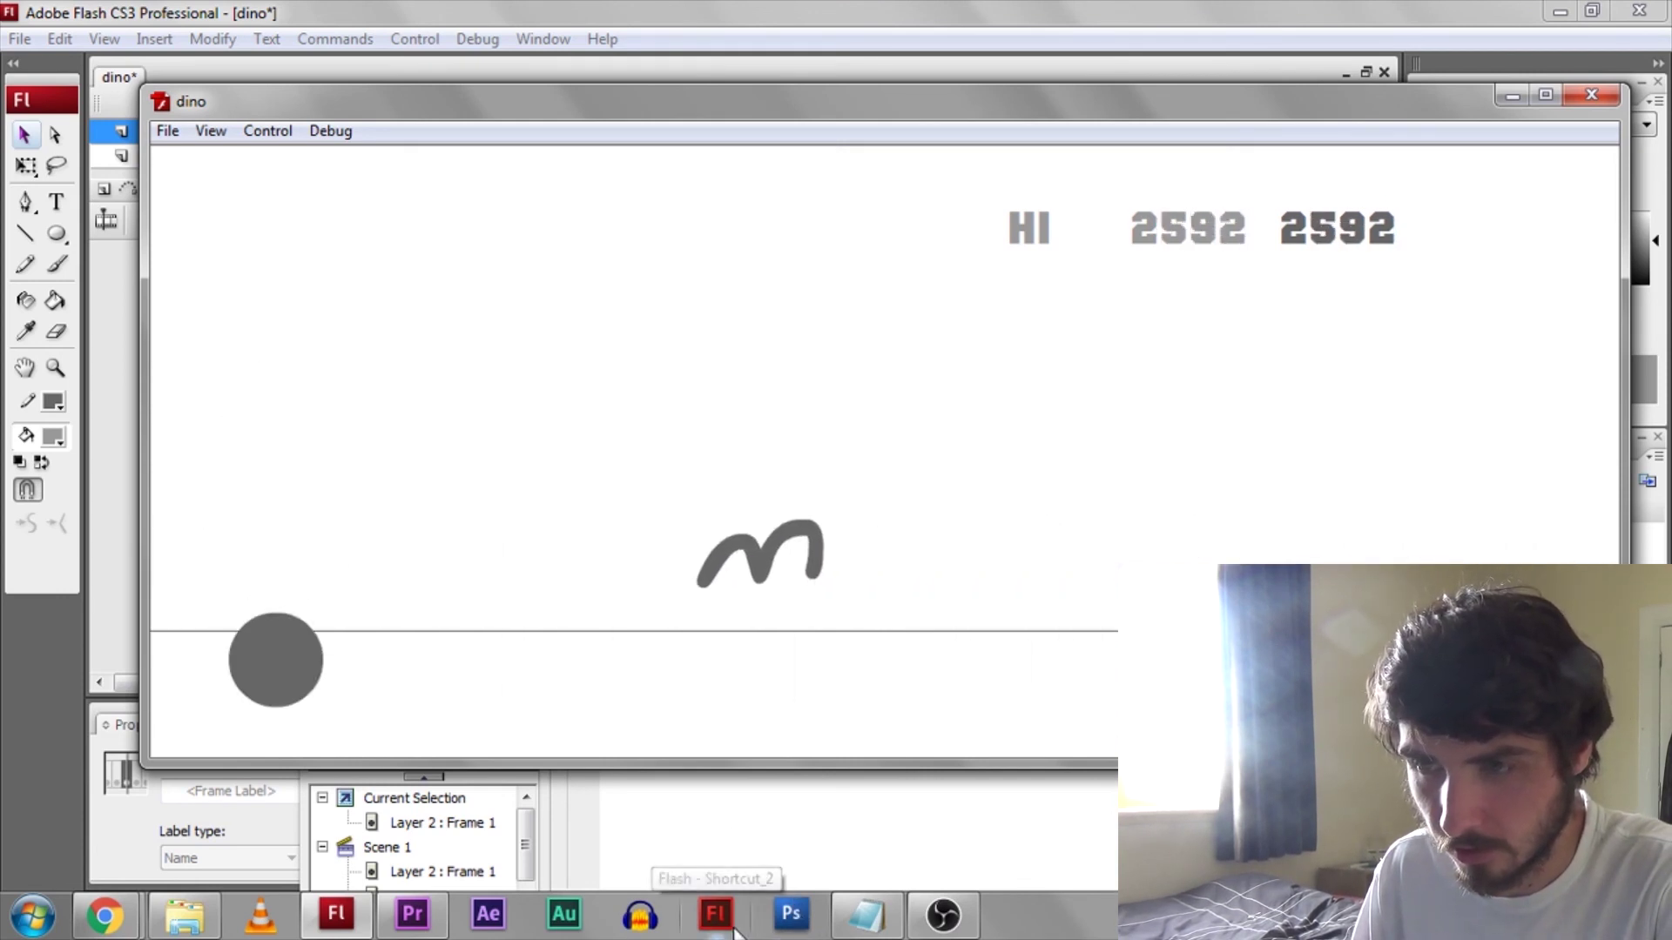
key(space)
key(space)
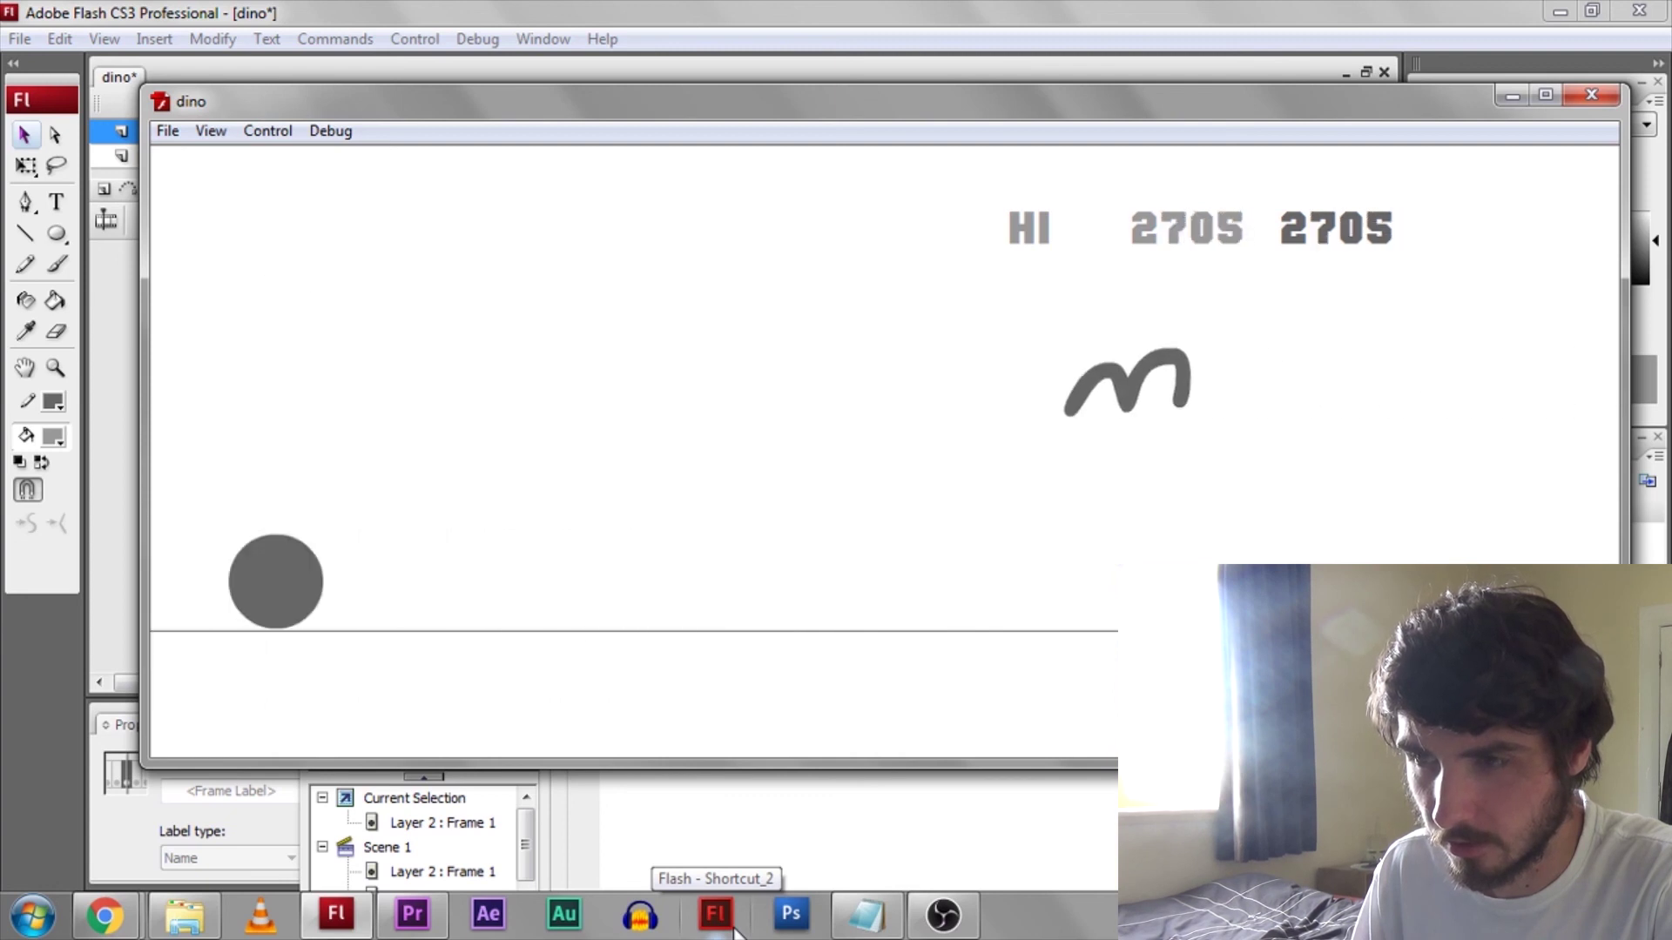
key(space)
key(space)
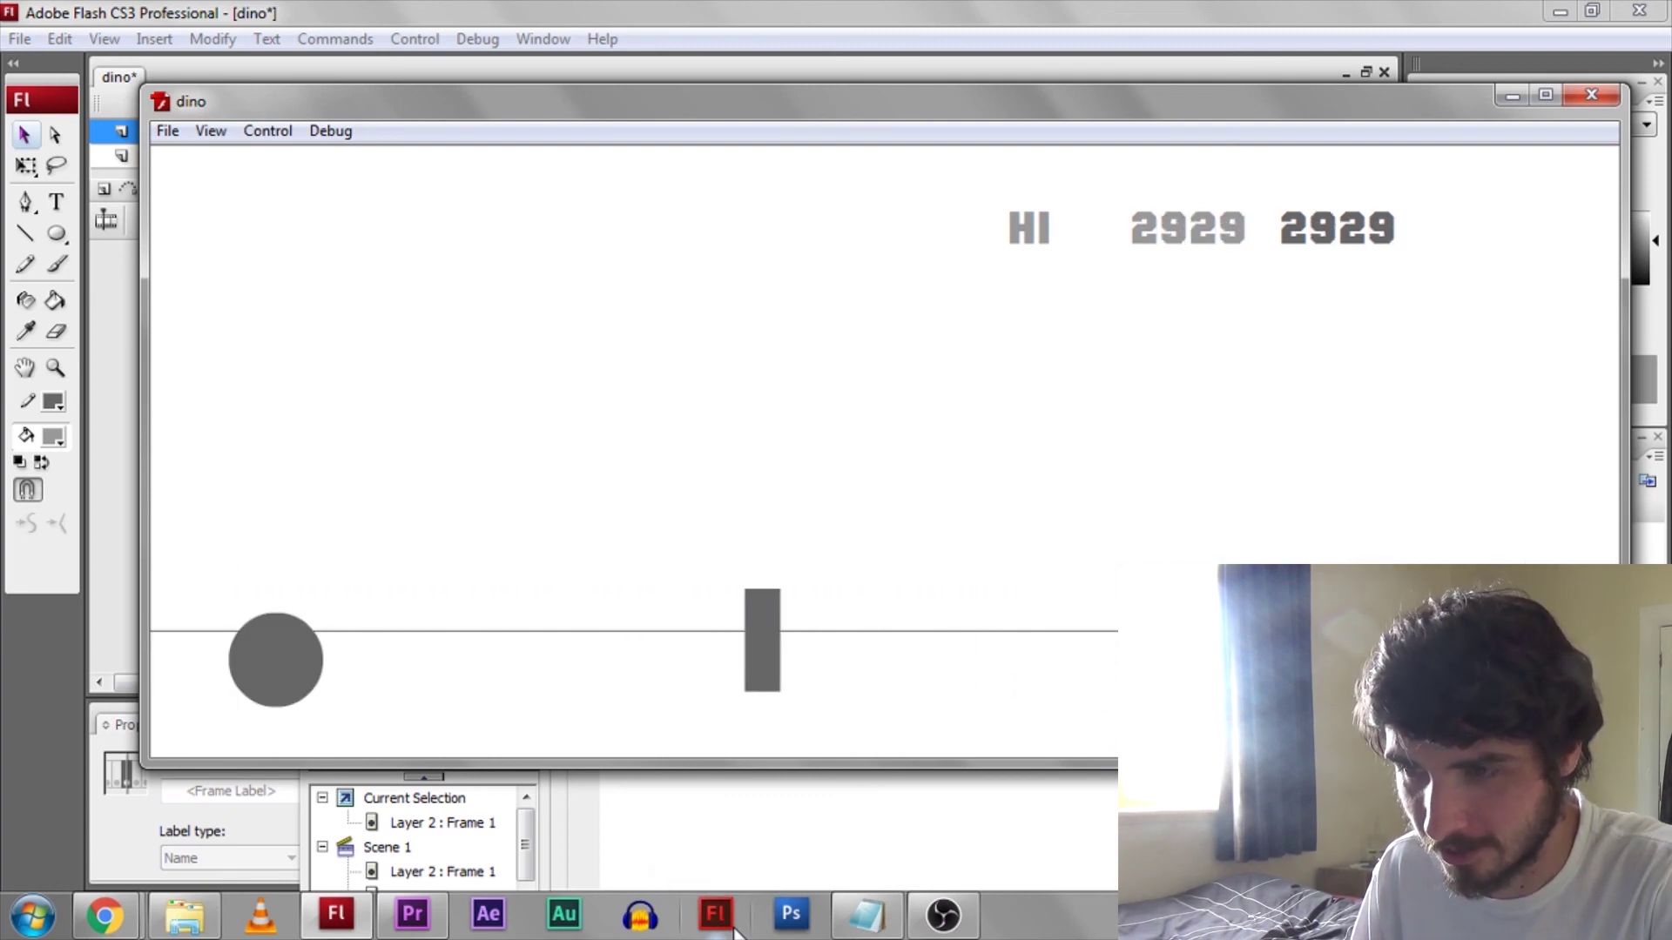
key(space)
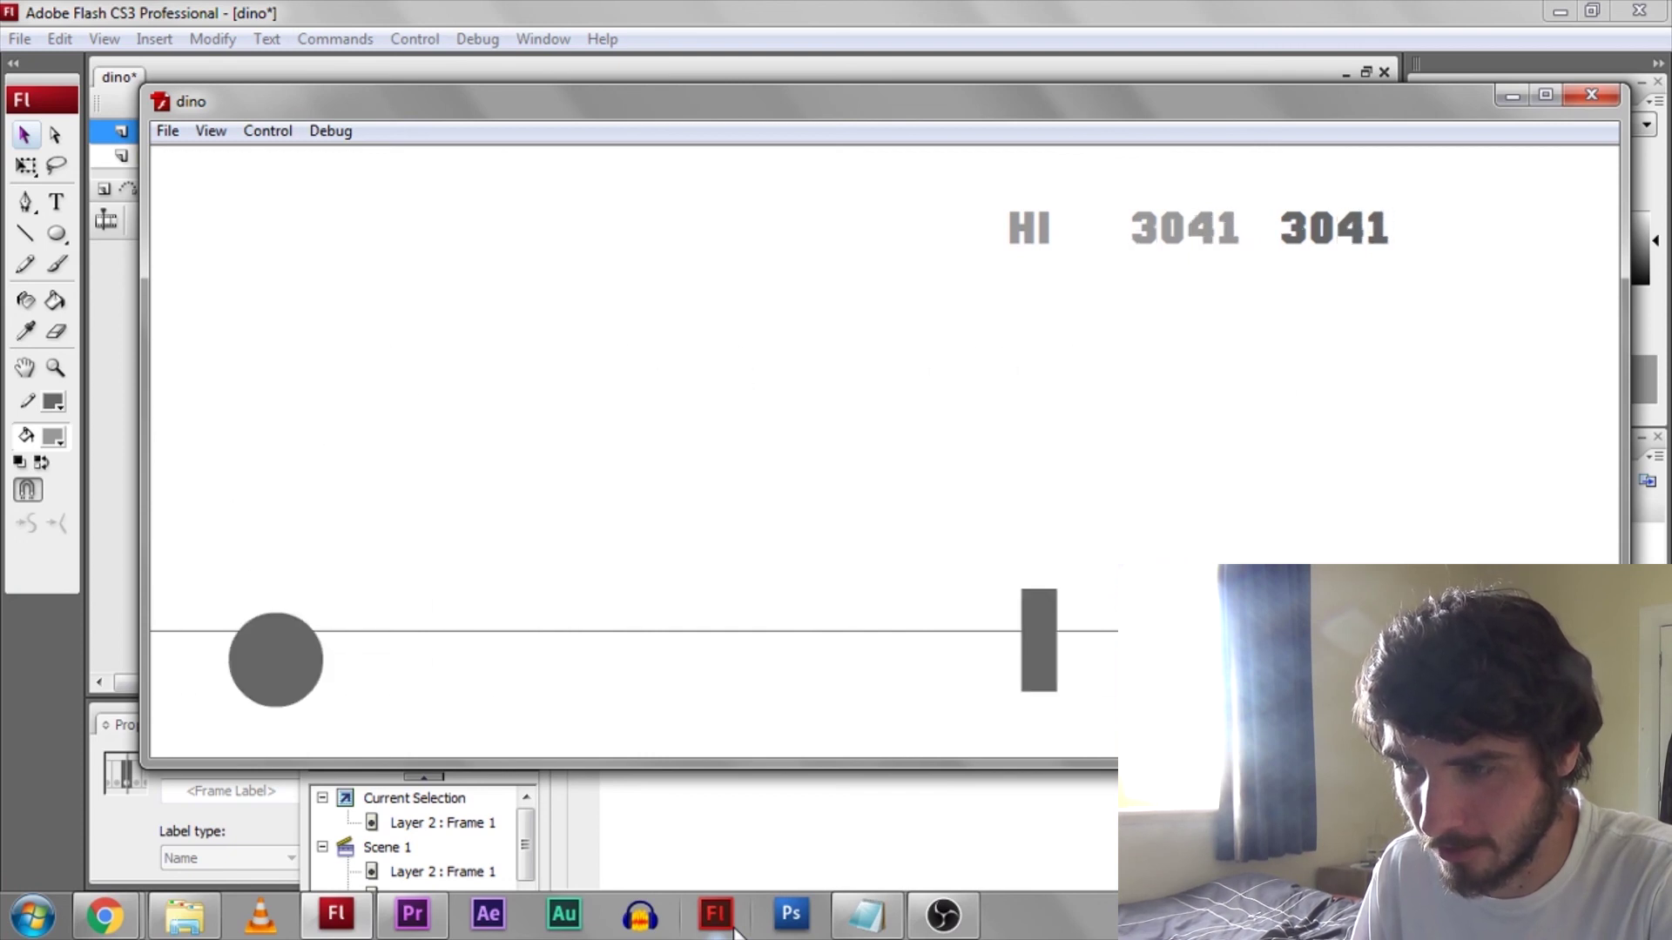
key(space)
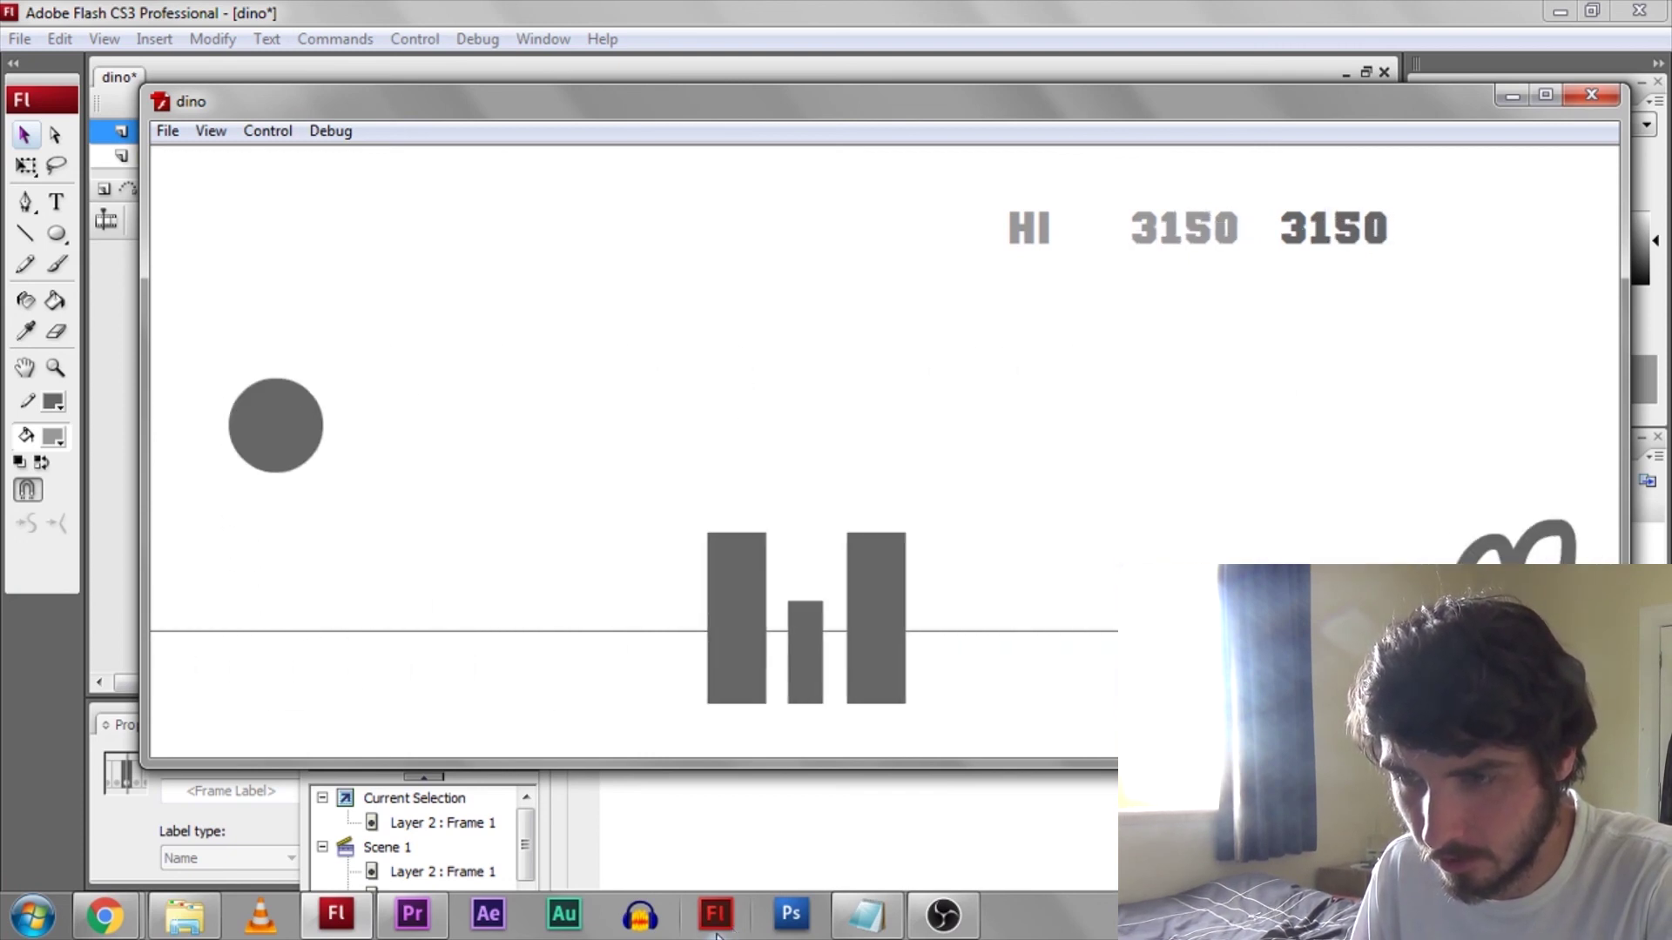
key(space)
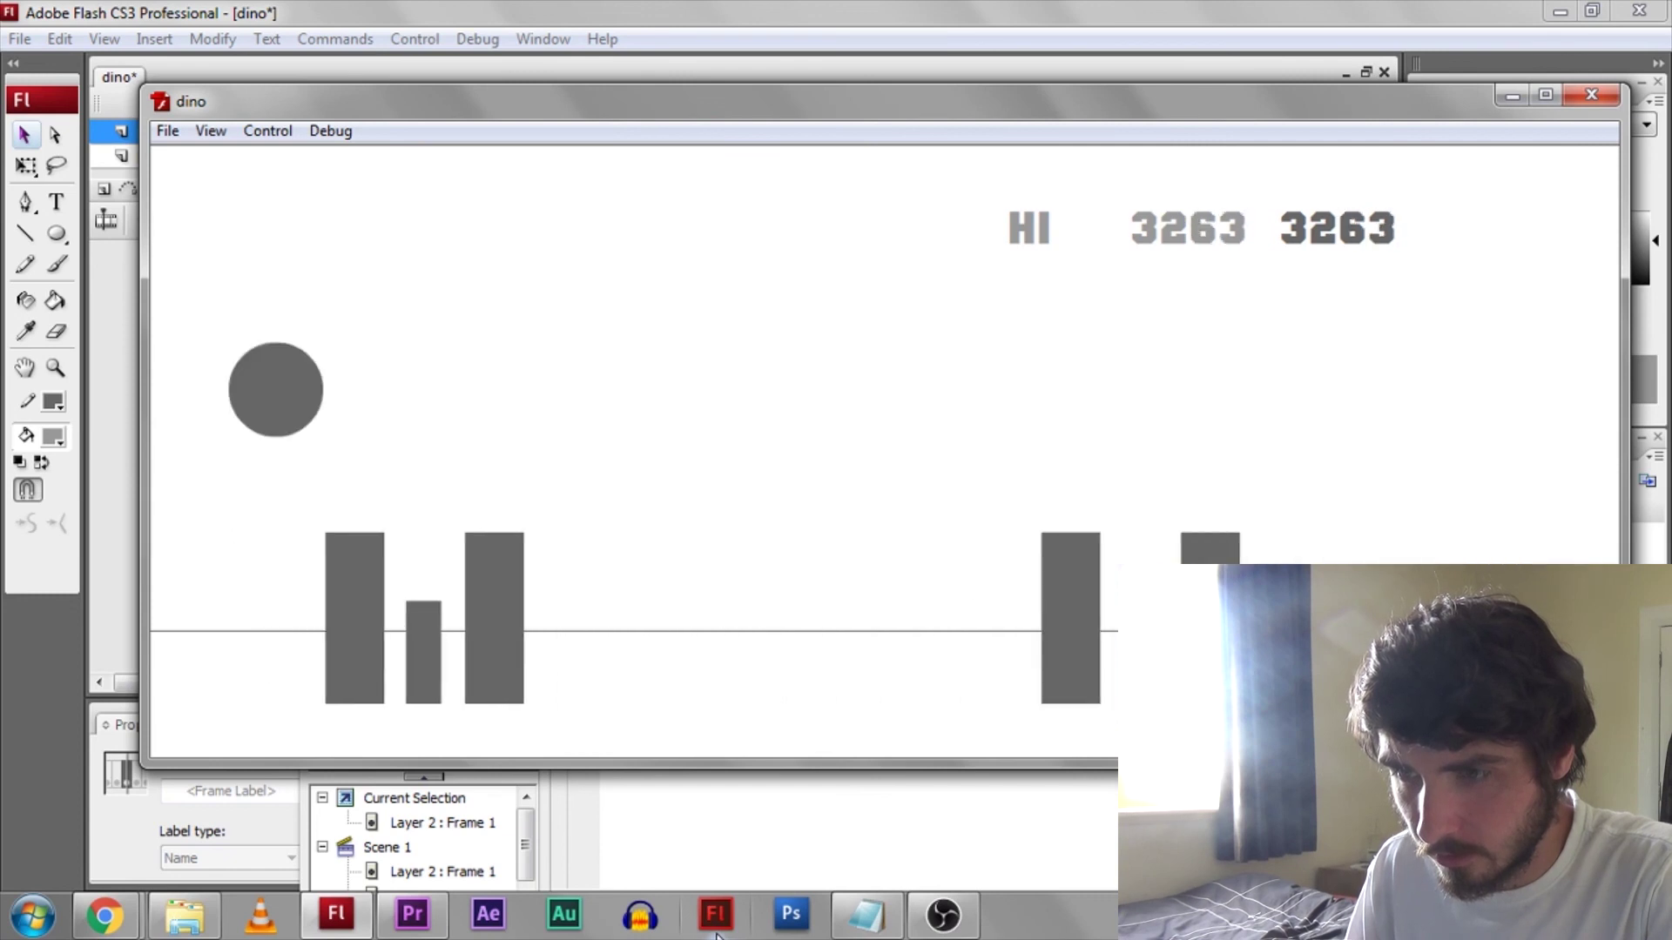
key(space)
key(space)
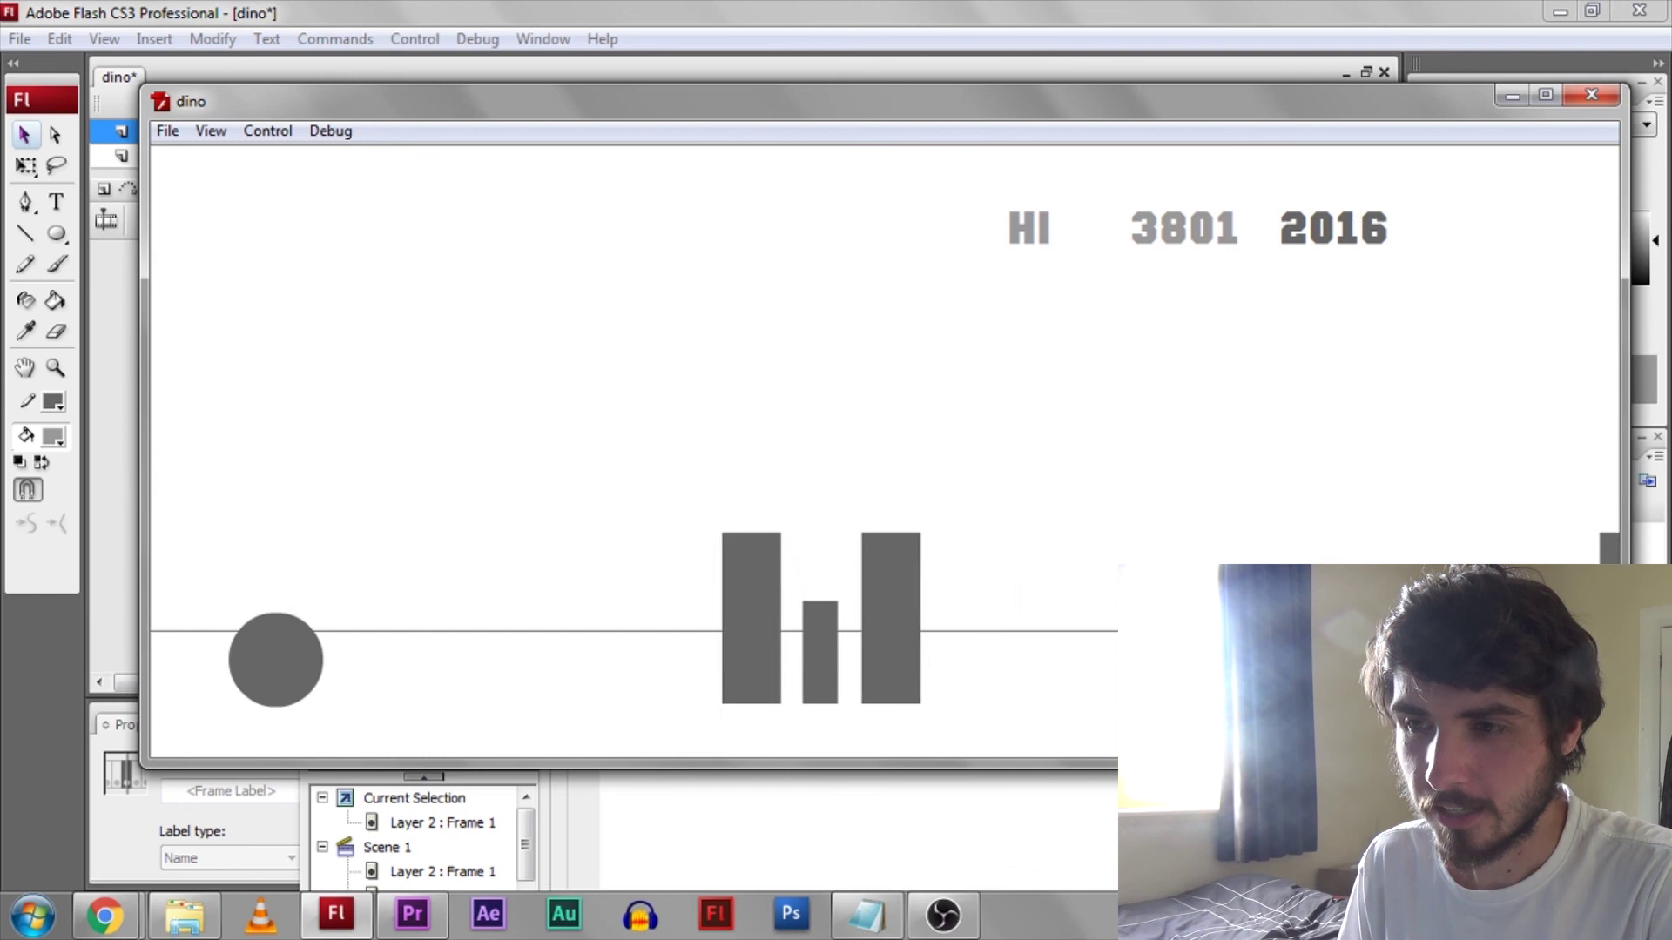
- Jump over blocks and a bird as the new run passes 2800 points
key(space)
key(space)
key(space)
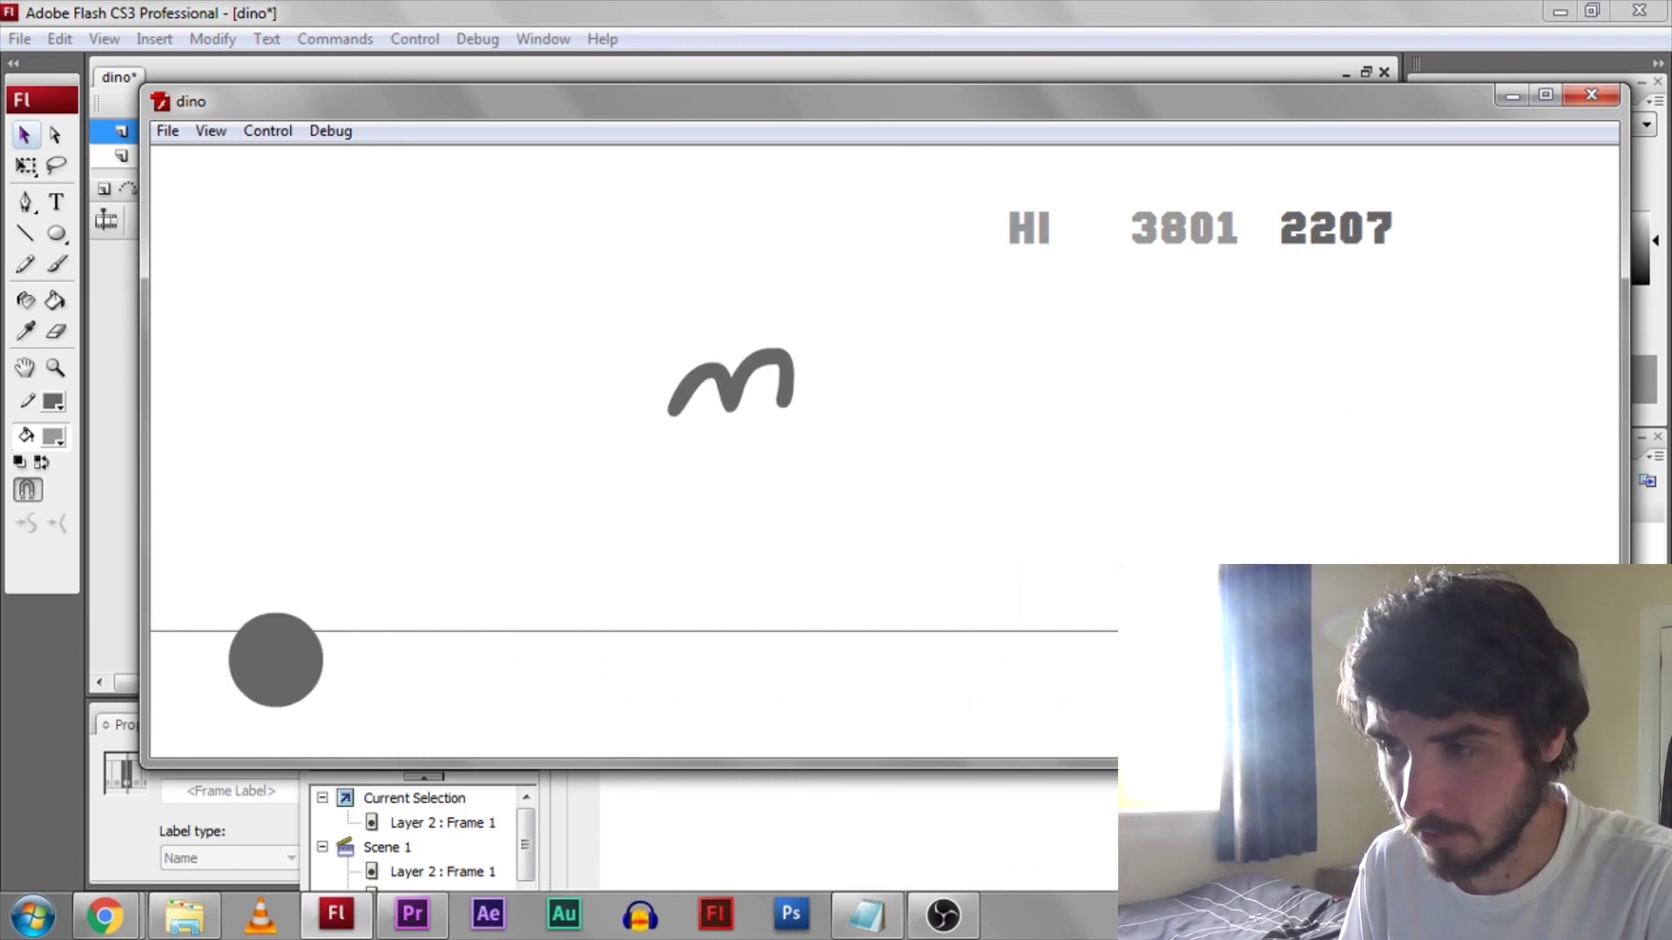
key(space)
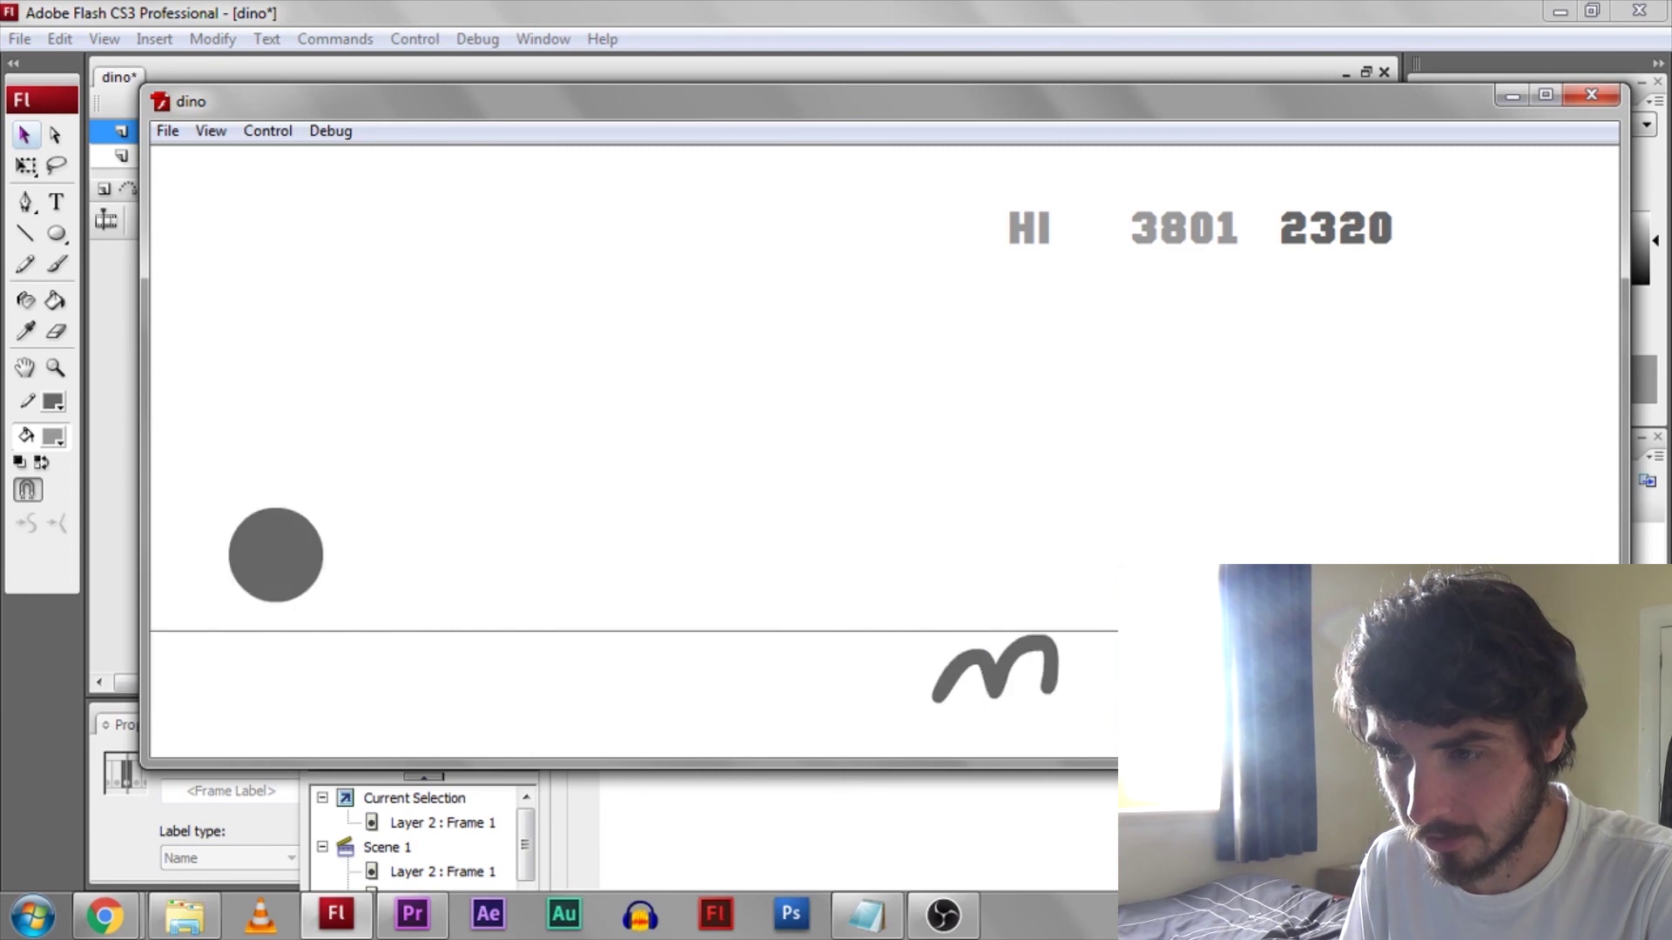
key(space)
key(space)
key(space)
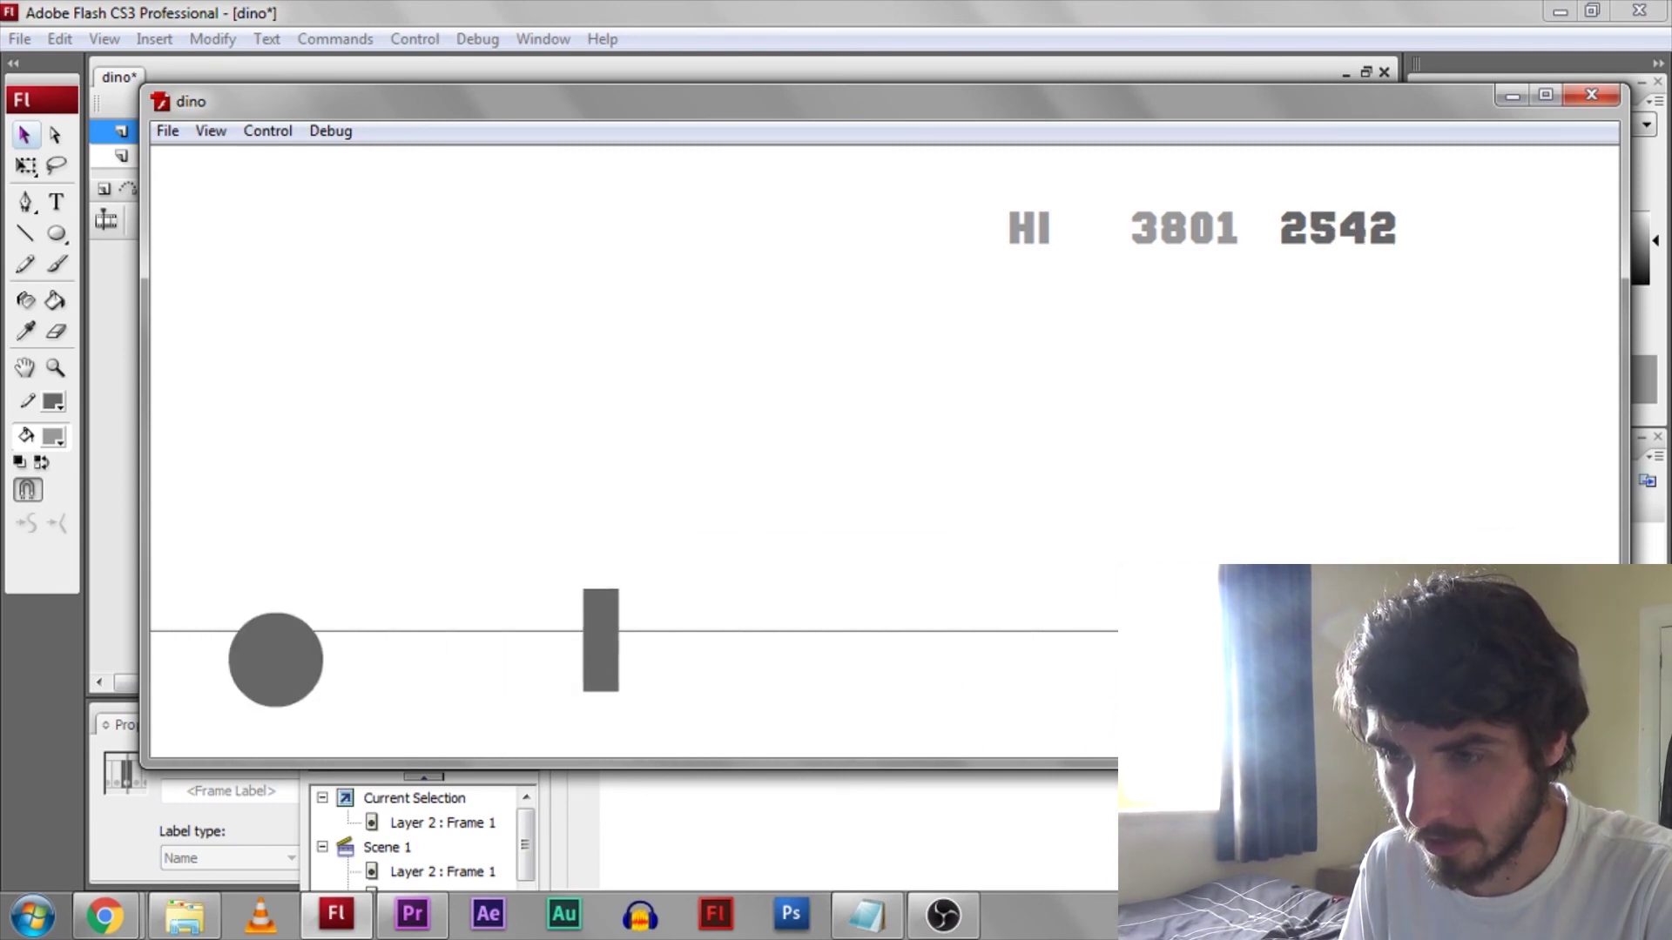
key(space)
key(space)
key(space)
key(space)
key(space)
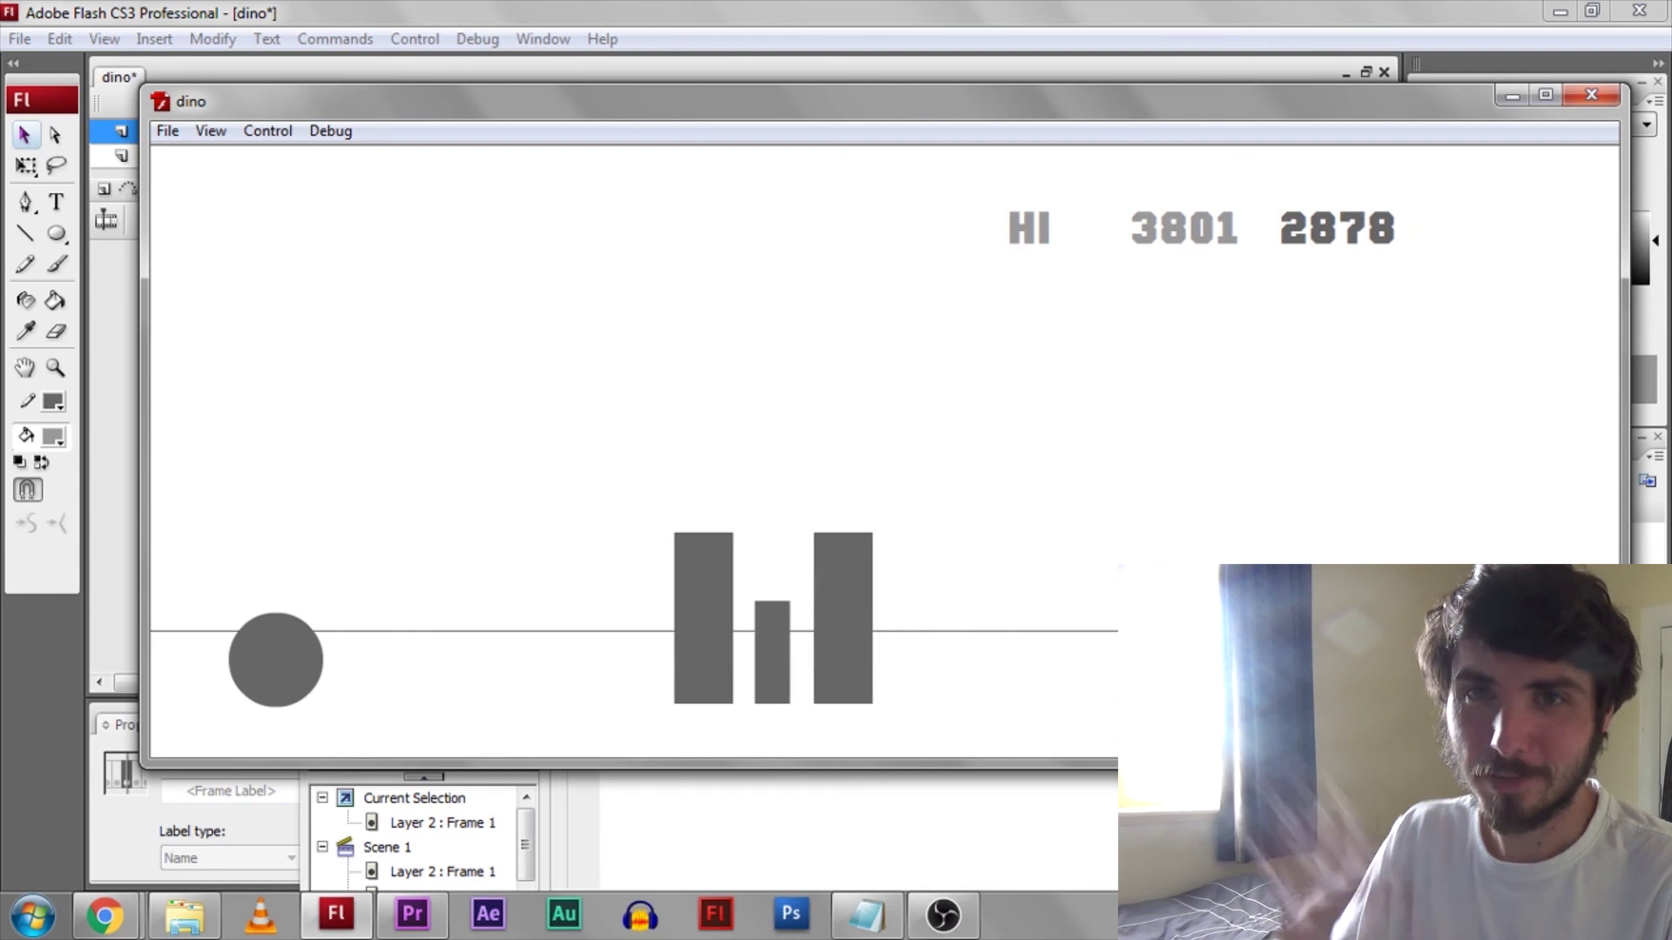